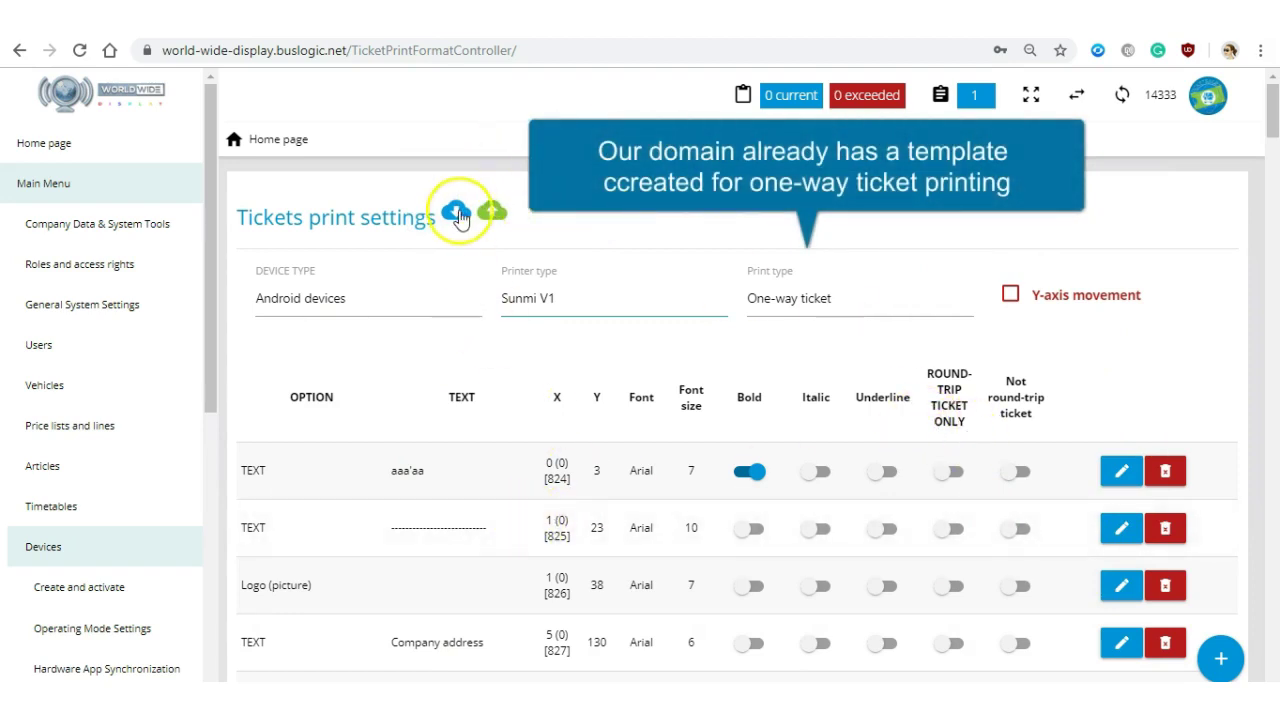
- Download the current one-way ticket template and save it in the demo-temp folder as "print_format (one-way-ticket).tmp"
{"action": "left_click", "coordinate": [479, 286]}
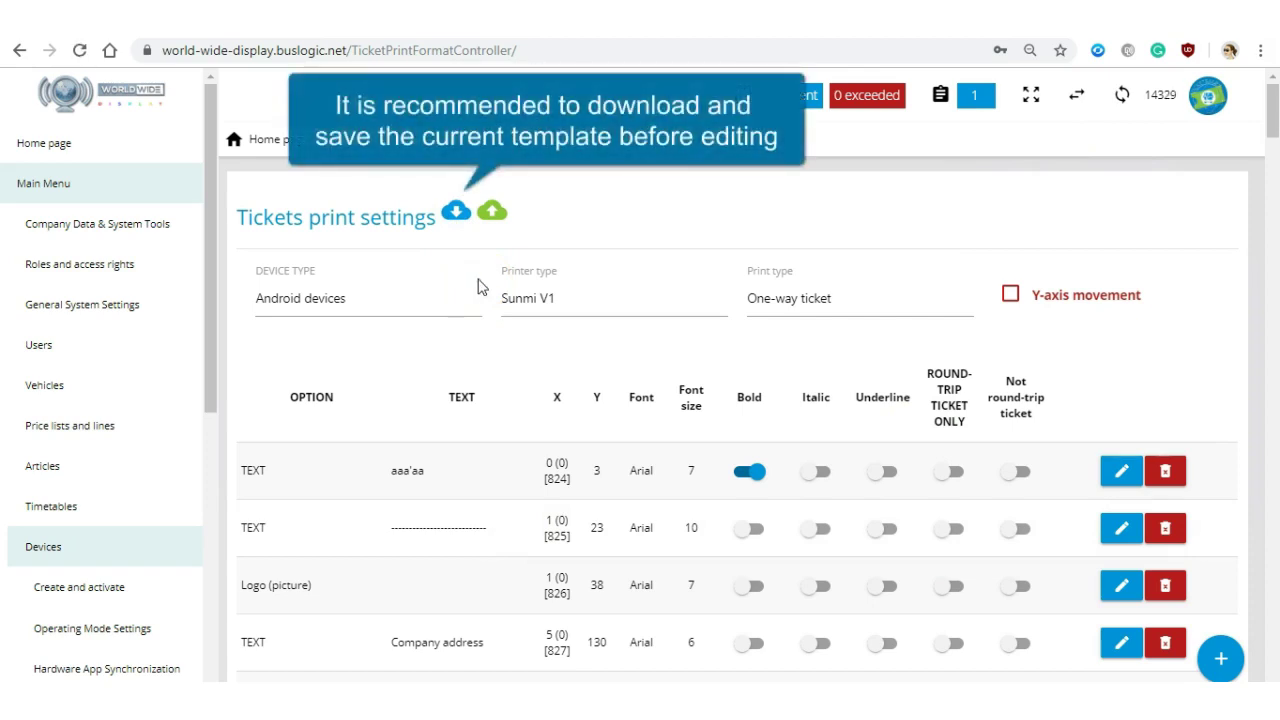
{"action": "left_click", "coordinate": [201, 349]}
{"action": "key", "text": "shift+Left"}
{"action": "type", "text": "one"}
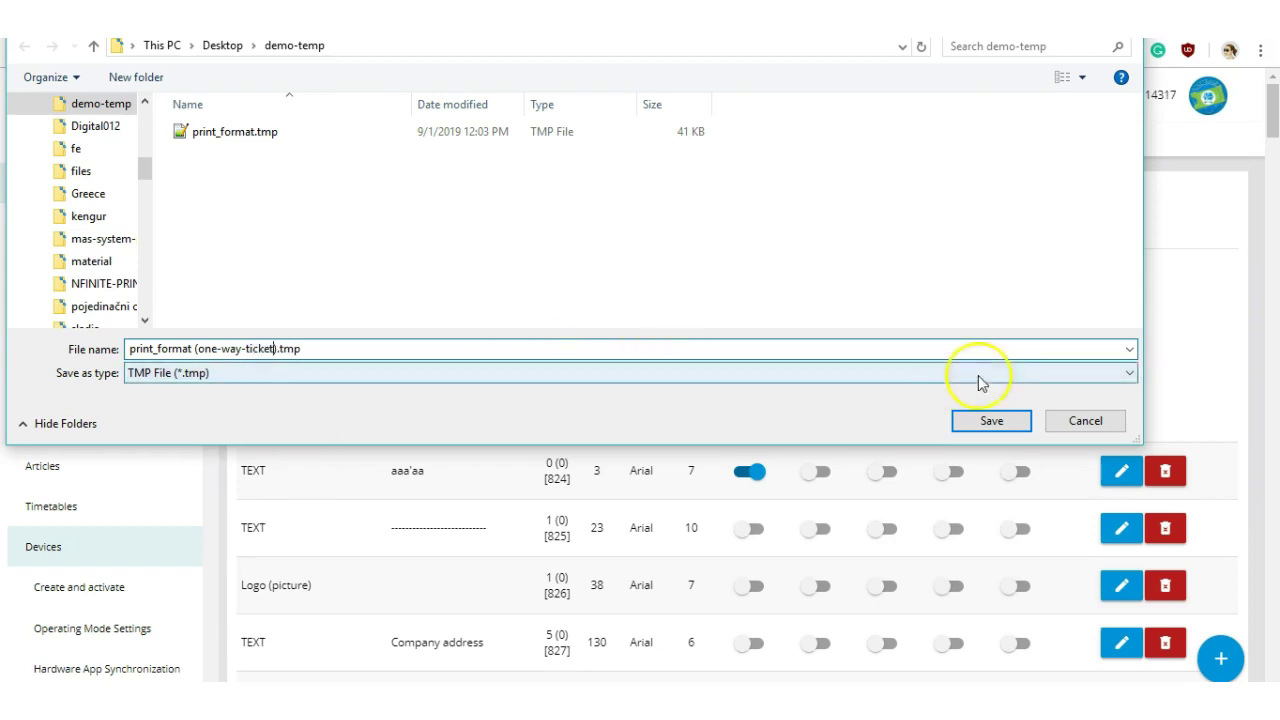
{"action": "left_click", "coordinate": [991, 420]}
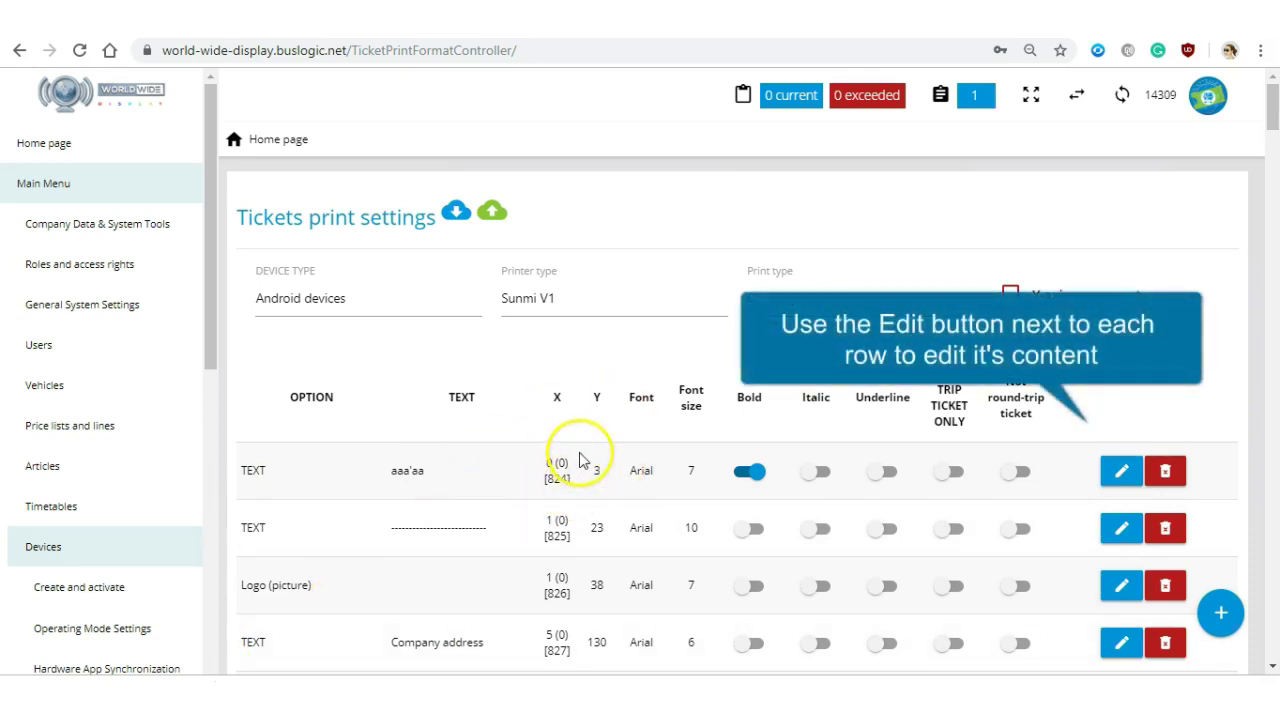
- Edit the first text row of the template to read "Some title here" in Verdana at font size 12
{"action": "left_click", "coordinate": [1122, 472]}
{"action": "triple_click", "coordinate": [480, 286]}
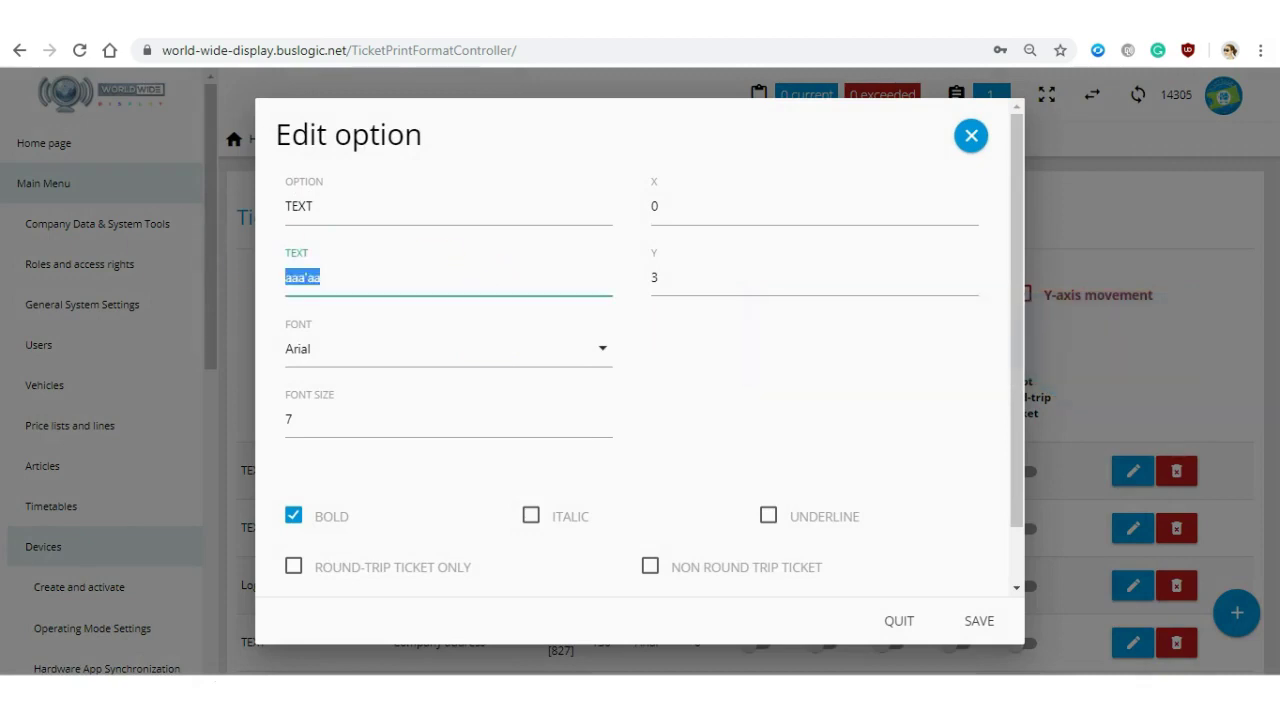
{"action": "type", "text": "Some title here"}
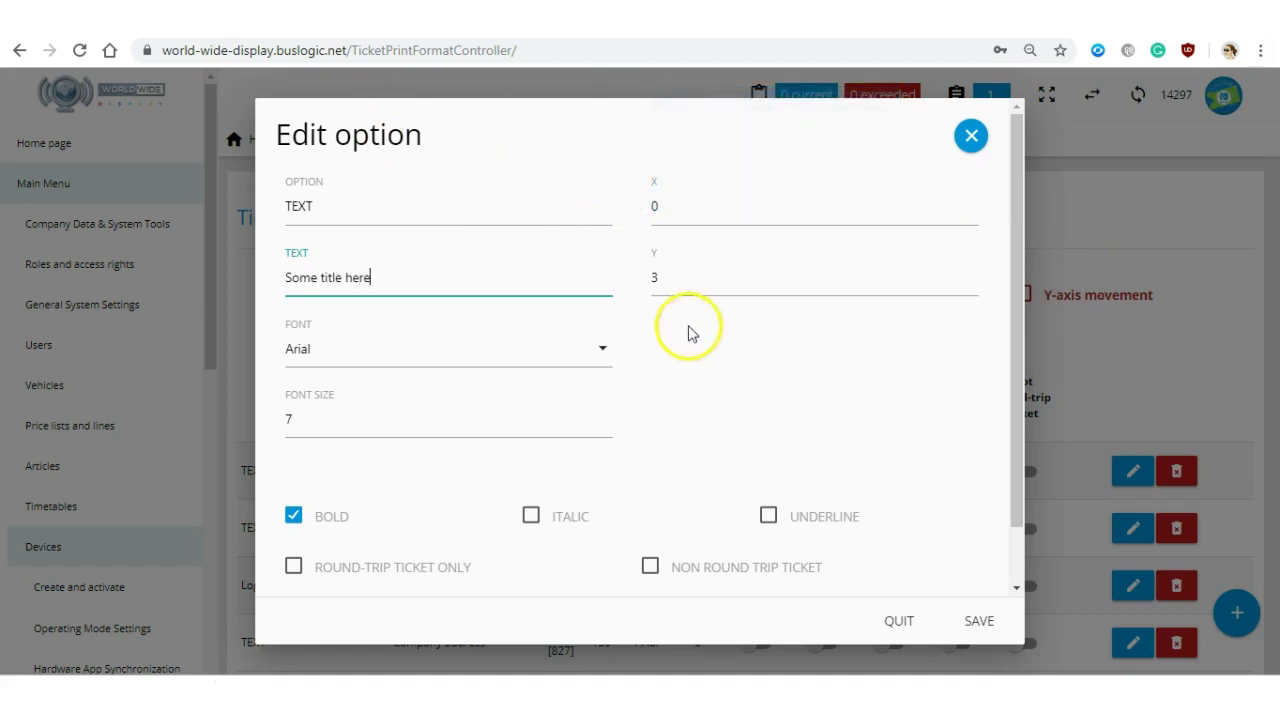
{"action": "left_click", "coordinate": [329, 357]}
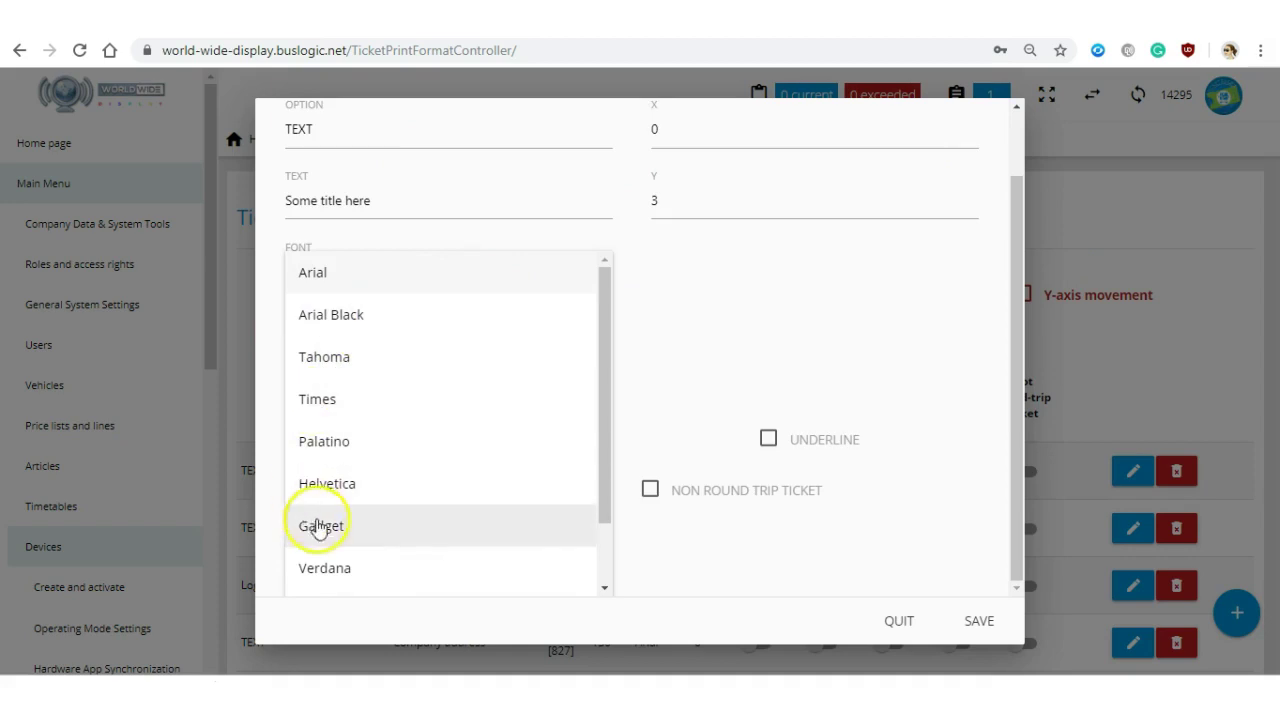
{"action": "left_click", "coordinate": [379, 566]}
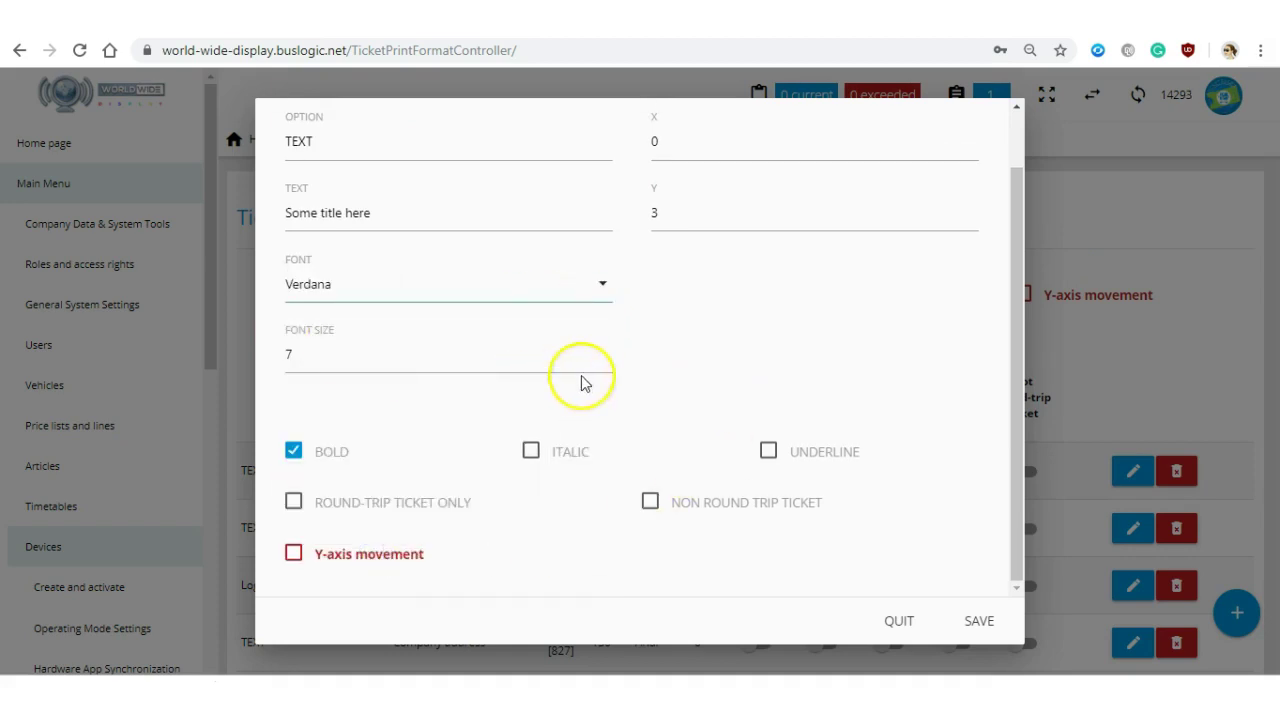
{"action": "left_click", "coordinate": [609, 347]}
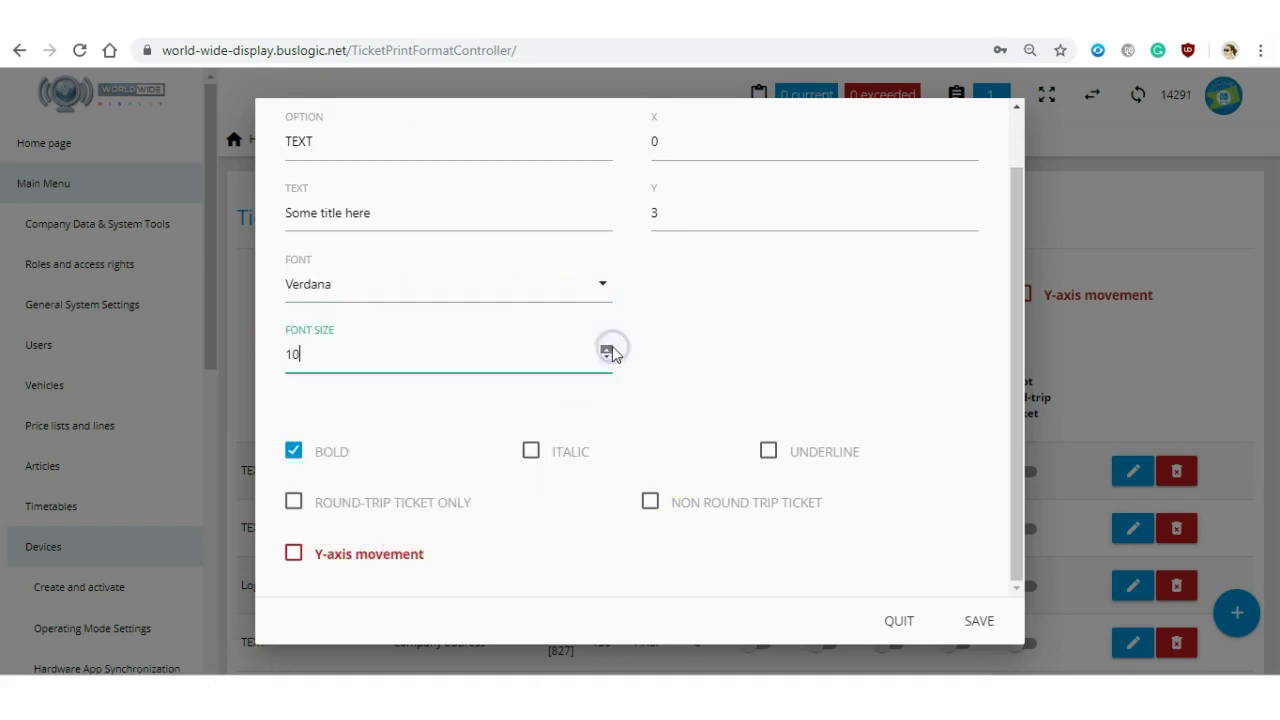
- Turn off bold for the title row, make it italic and apply it to non round trip tickets
{"action": "left_click", "coordinate": [298, 452]}
{"action": "left_click", "coordinate": [530, 455]}
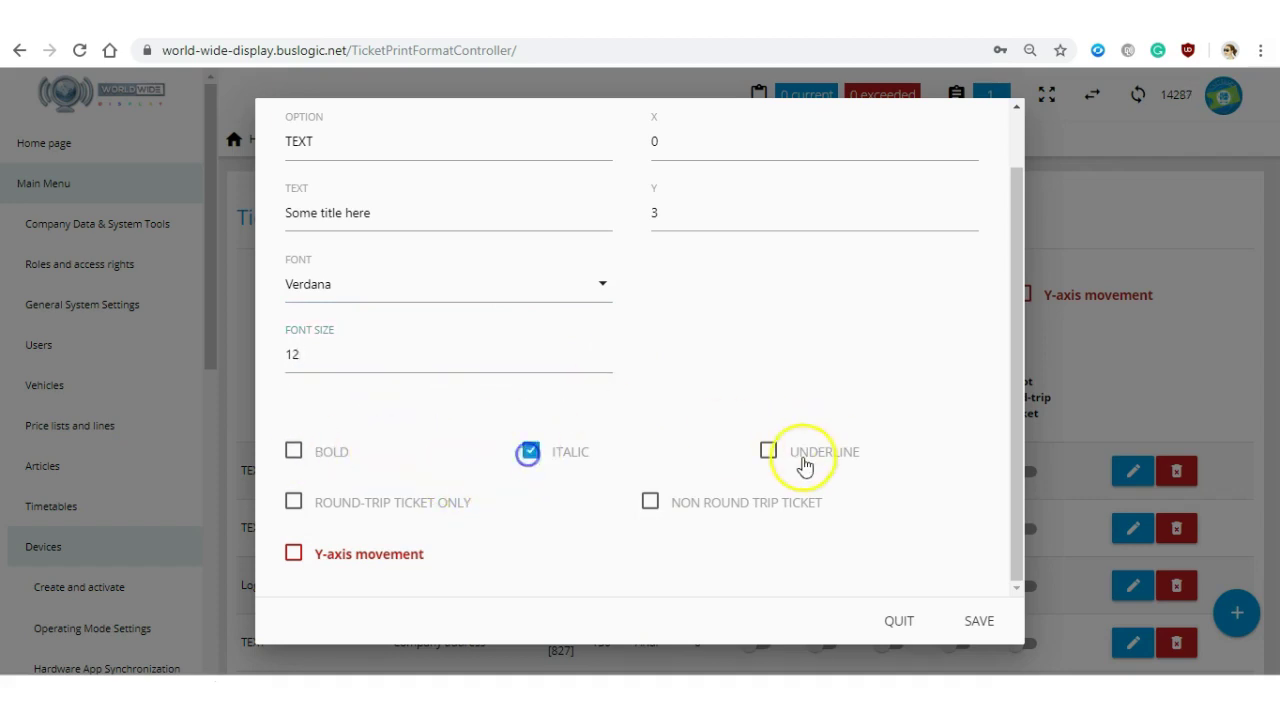
{"action": "left_click", "coordinate": [652, 504]}
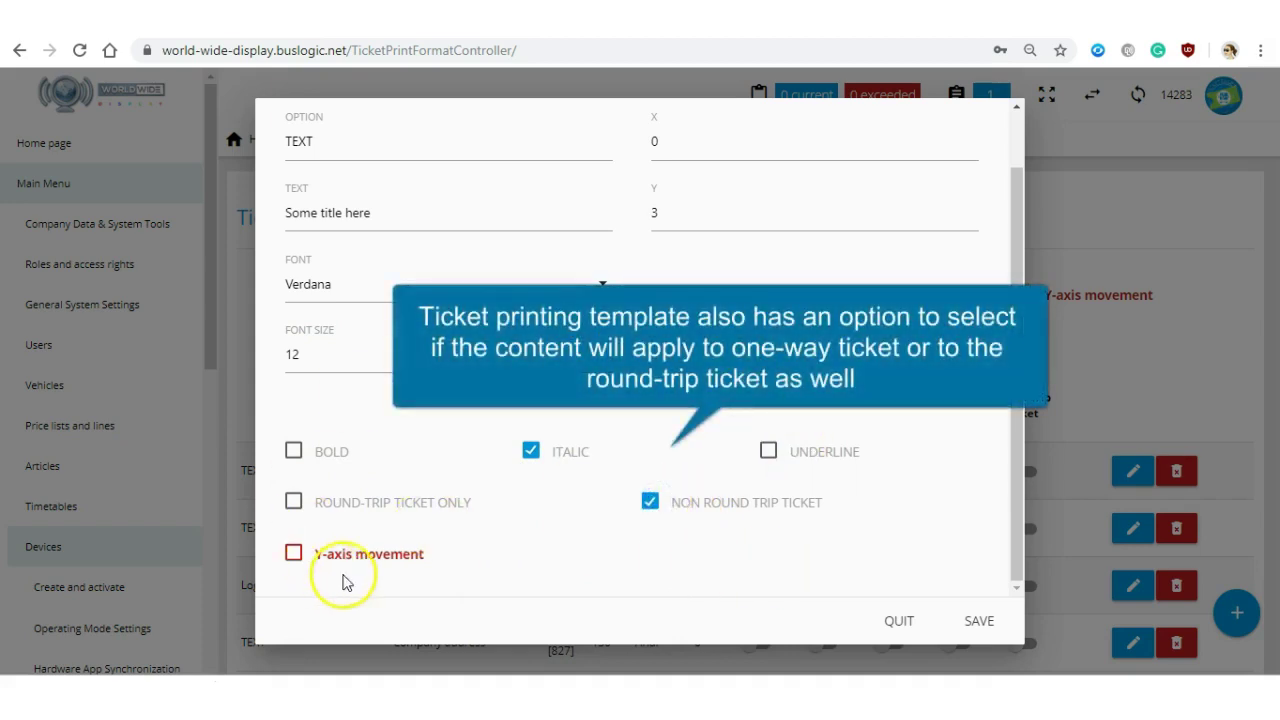
{"action": "left_click", "coordinate": [395, 553]}
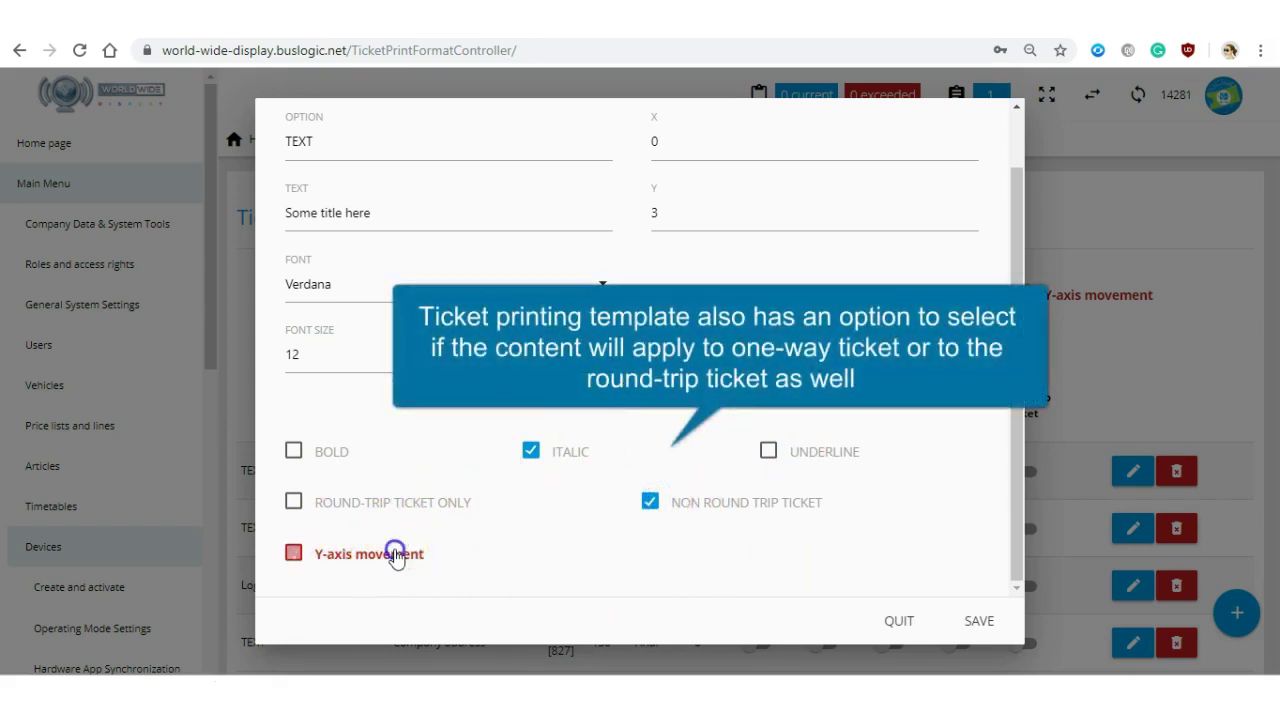
- Set the title row's position to X 5 and Y 2 and save the edited option
{"action": "left_click_drag", "start_coordinate": [1020, 334], "coordinate": [855, 234]}
{"action": "left_click", "coordinate": [819, 215]}
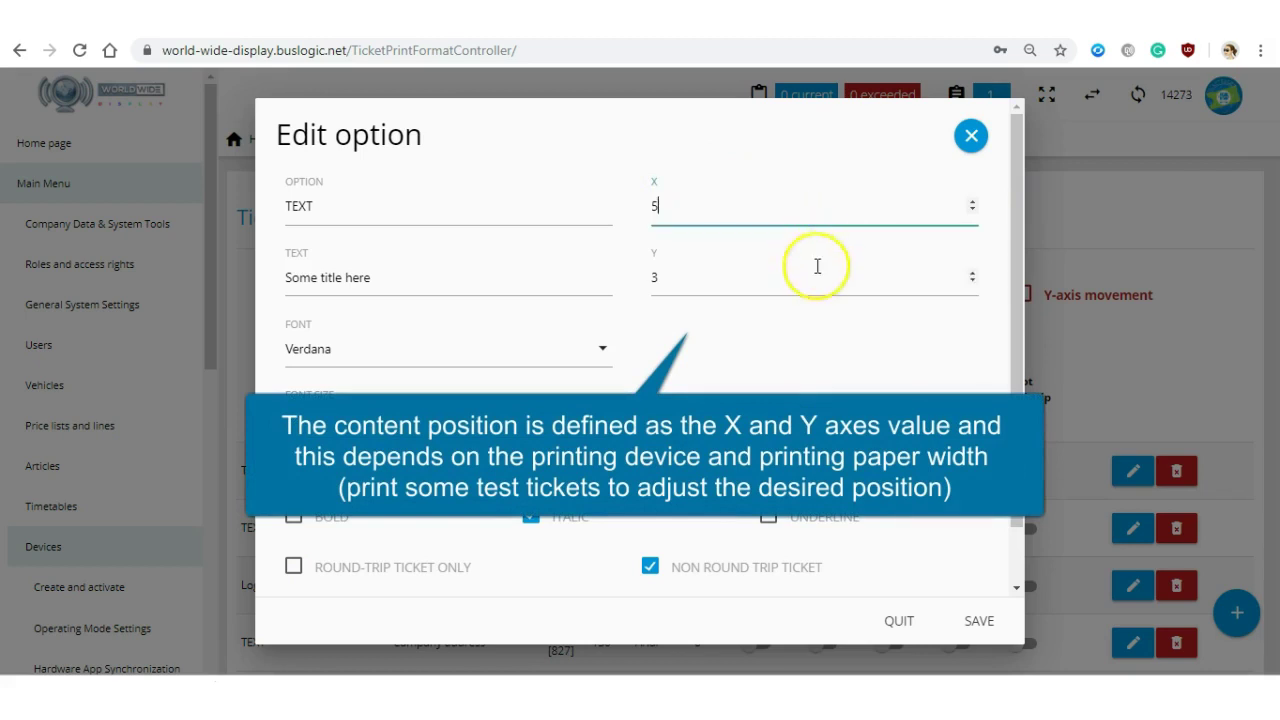
{"action": "left_click", "coordinate": [768, 270]}
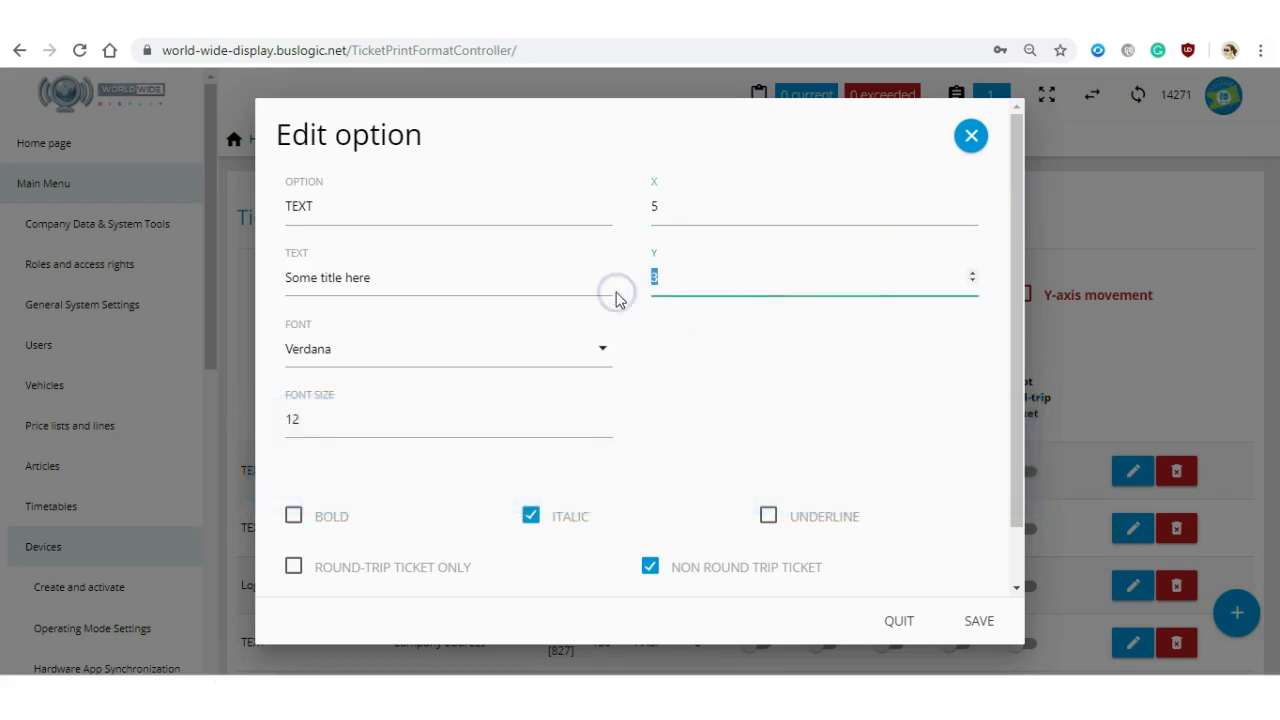
{"action": "left_click", "coordinate": [820, 396]}
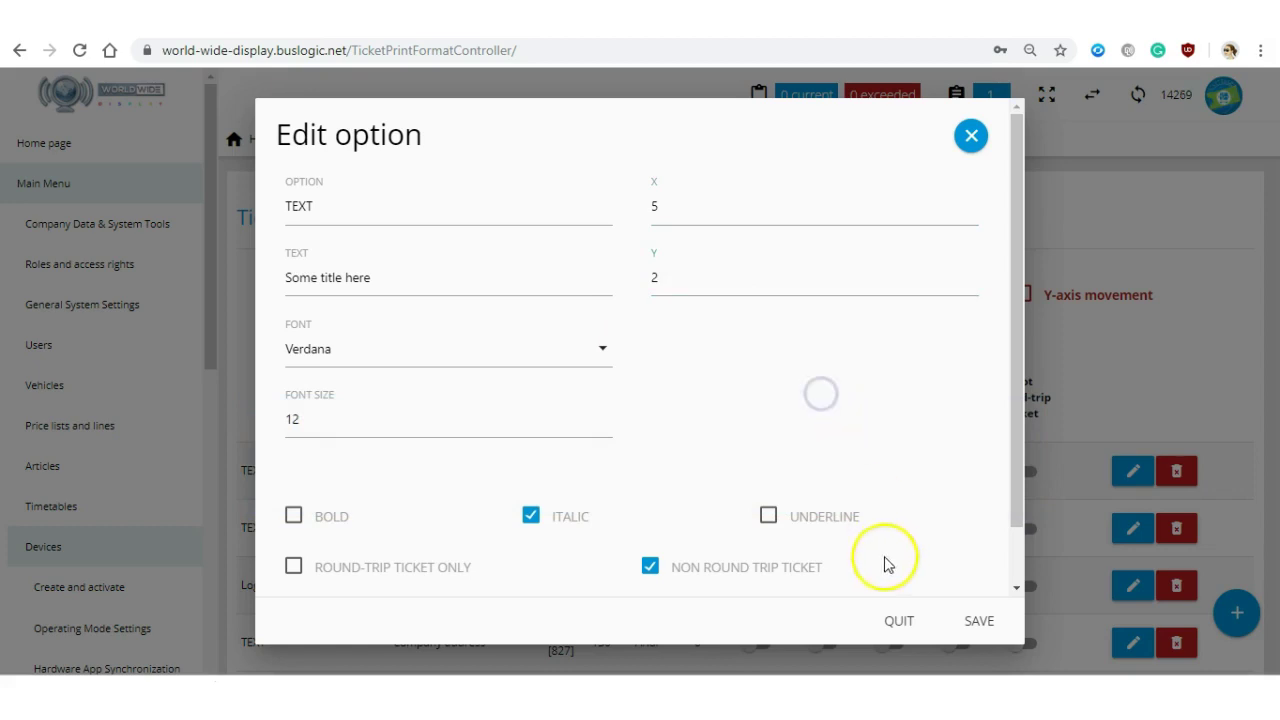
{"action": "left_click", "coordinate": [986, 616]}
{"action": "left_click", "coordinate": [809, 155]}
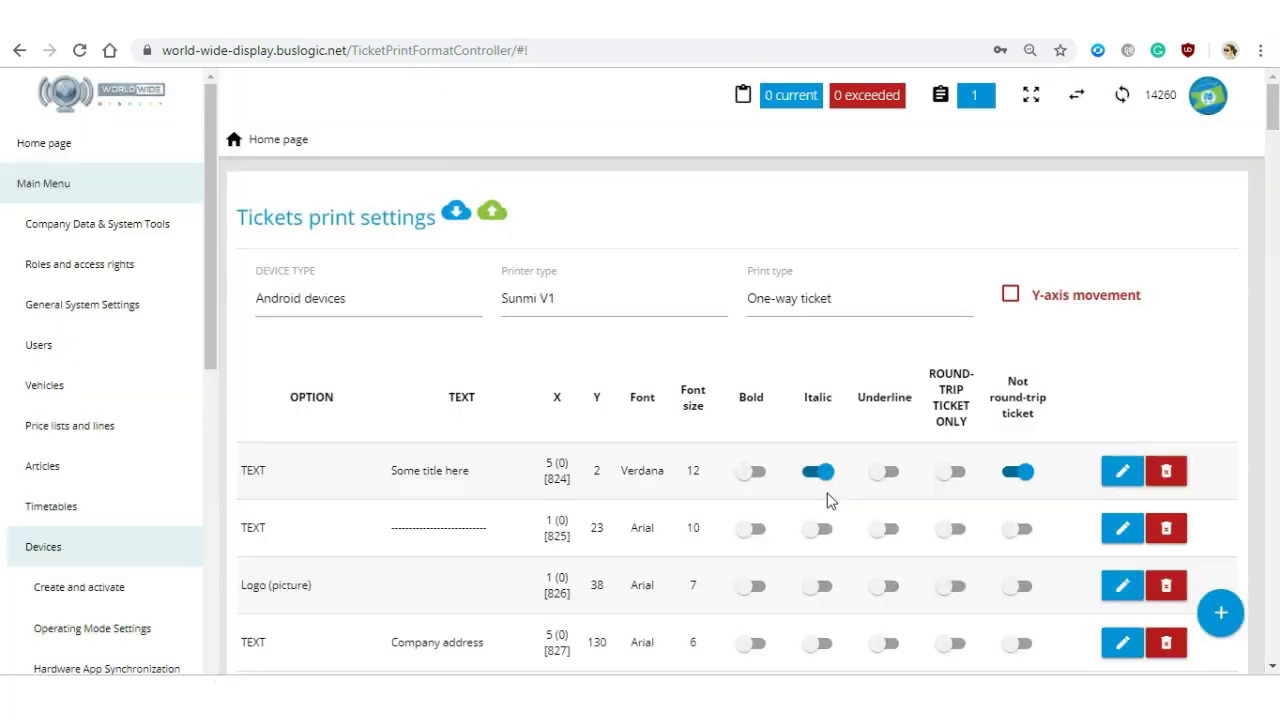
- Check the edited title row and the ticket-type columns, and examine the positions of the template's last rows
{"action": "left_click_drag", "start_coordinate": [388, 470], "coordinate": [338, 463]}
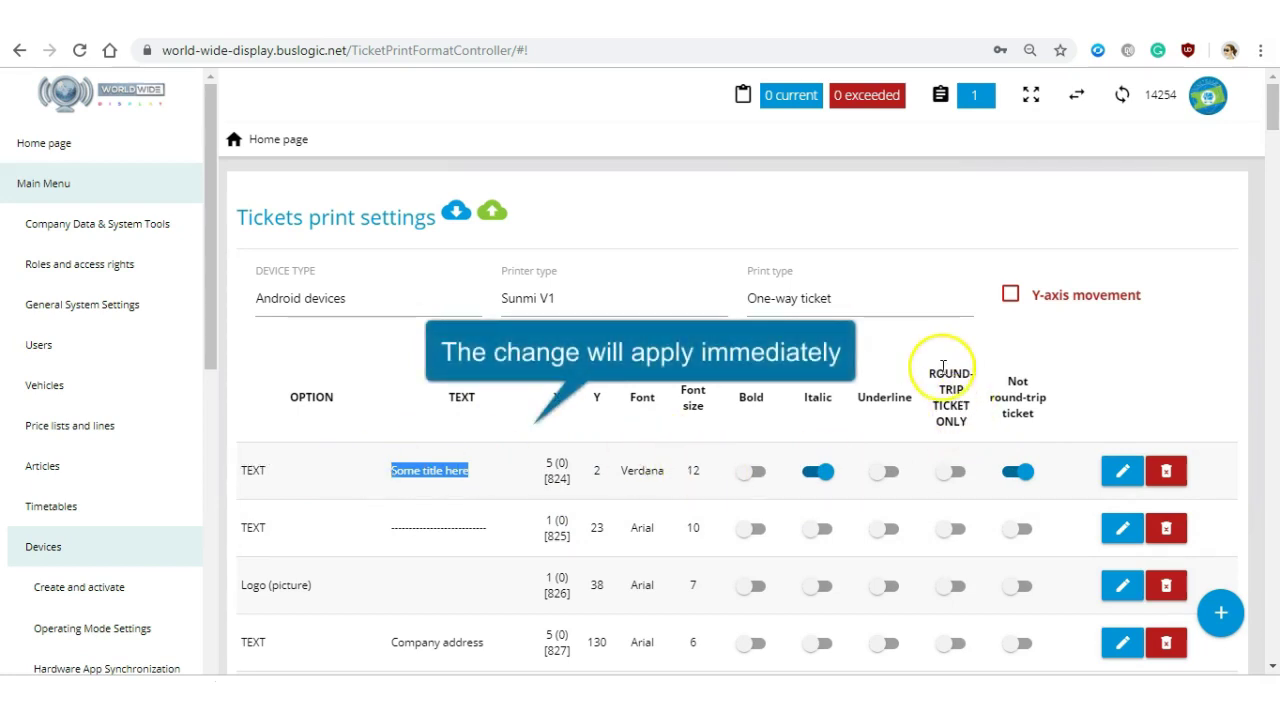
{"action": "left_click_drag", "start_coordinate": [938, 362], "coordinate": [1045, 420]}
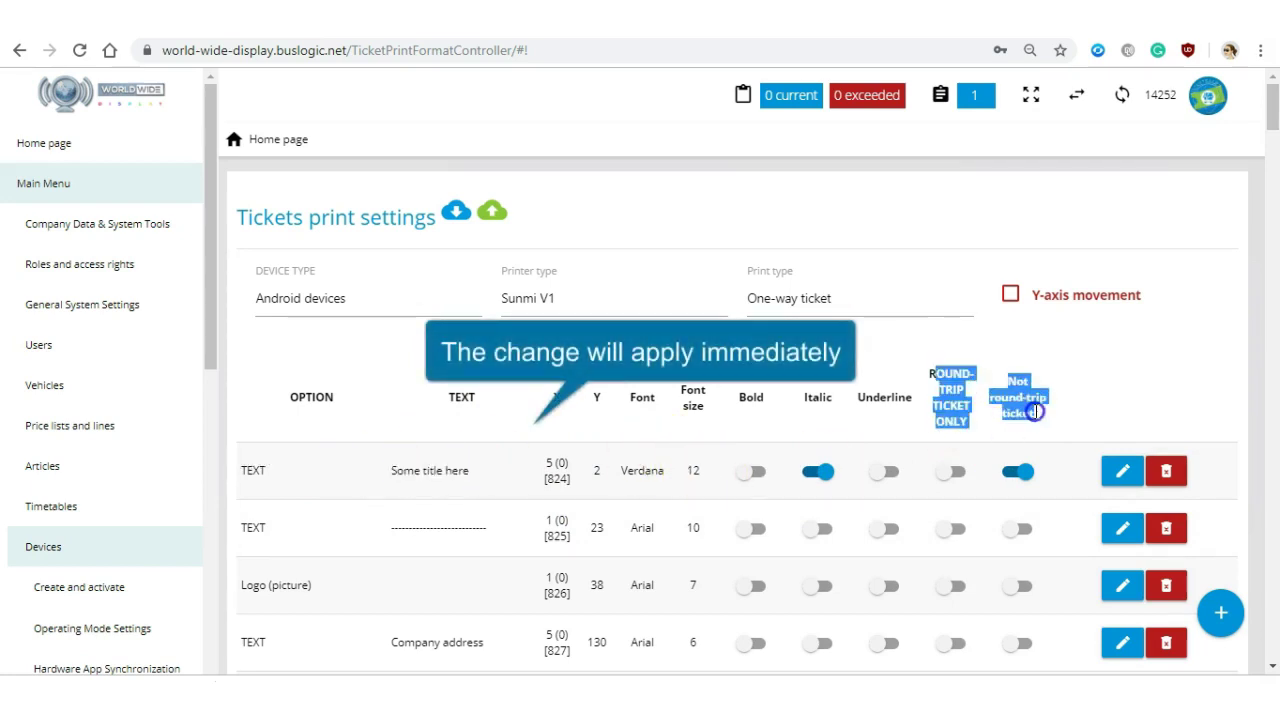
{"action": "left_click", "coordinate": [948, 335]}
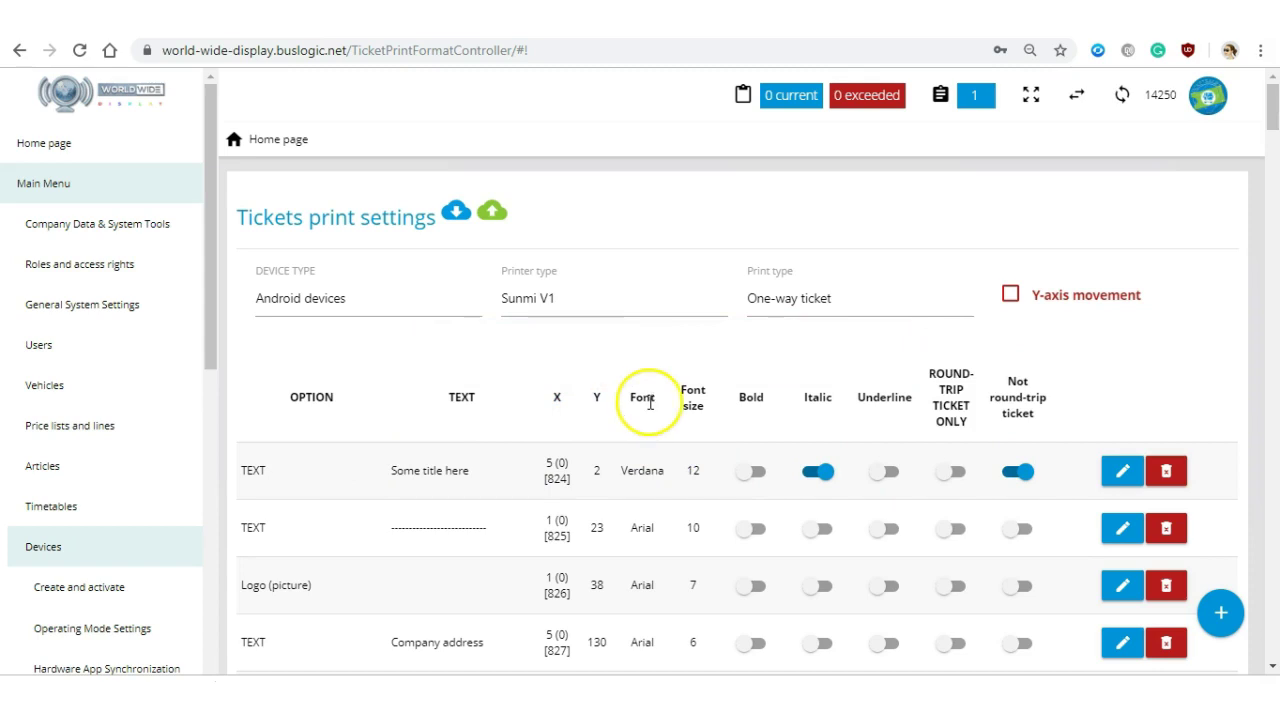
{"action": "left_click_drag", "start_coordinate": [1271, 108], "coordinate": [1271, 635]}
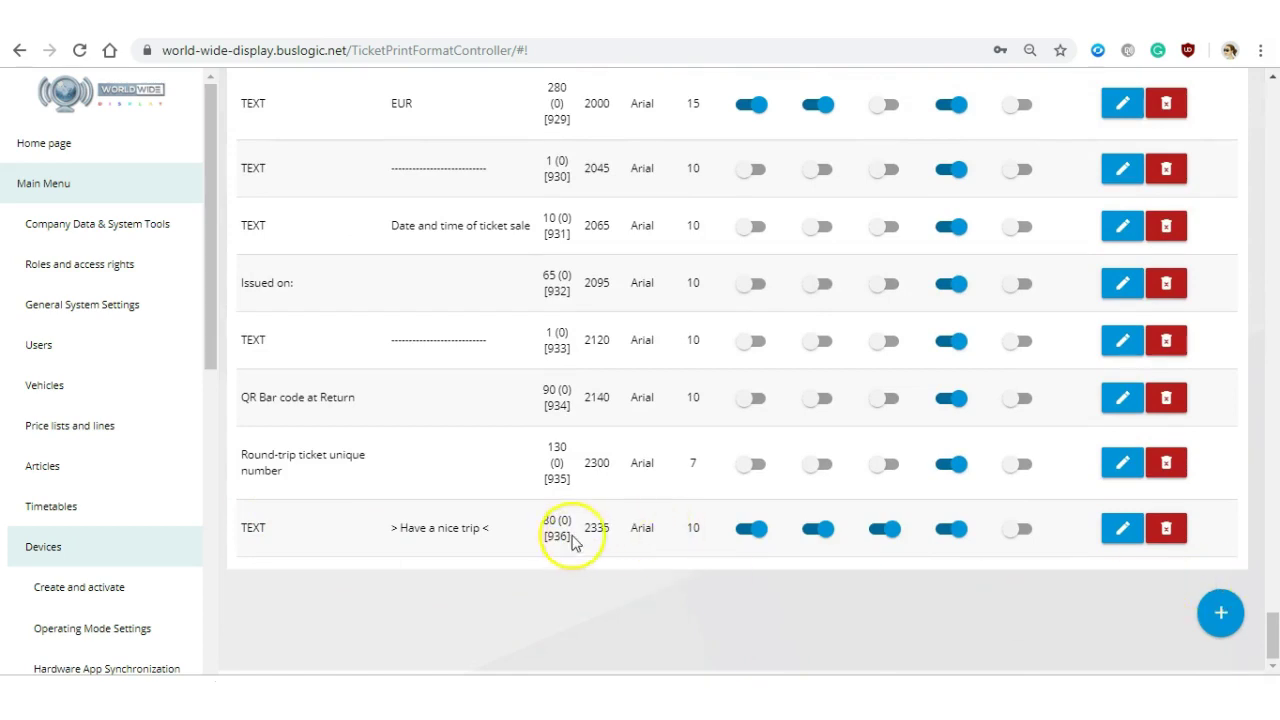
{"action": "left_click", "coordinate": [885, 612]}
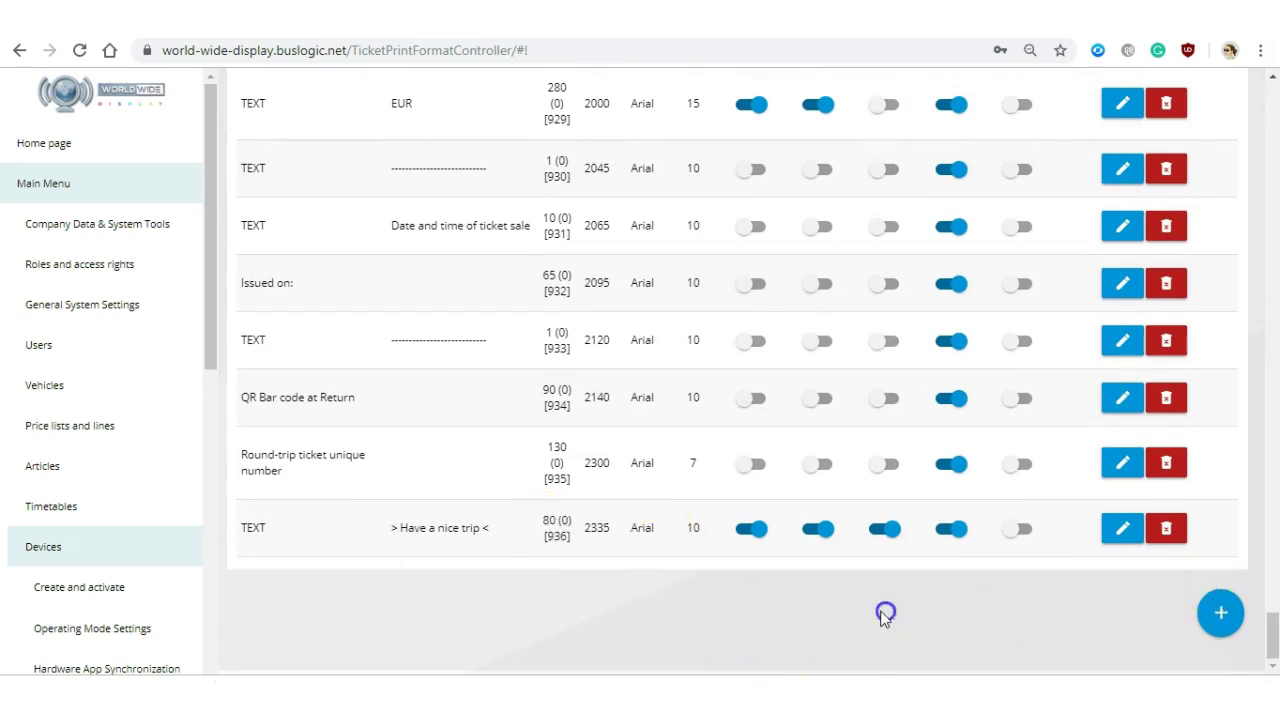
- Start a new template item using the "(Articles) ID card" variable, with the Verdana font at size 10
{"action": "left_click", "coordinate": [1220, 630]}
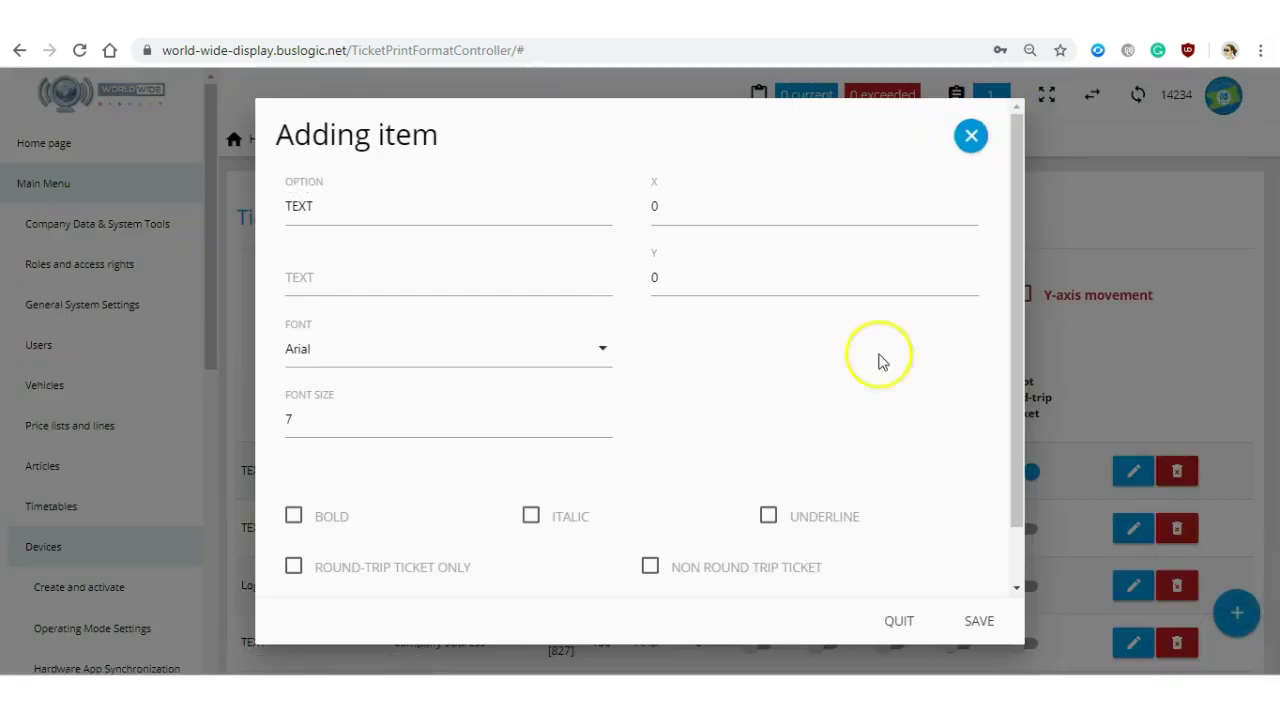
{"action": "left_click", "coordinate": [345, 206]}
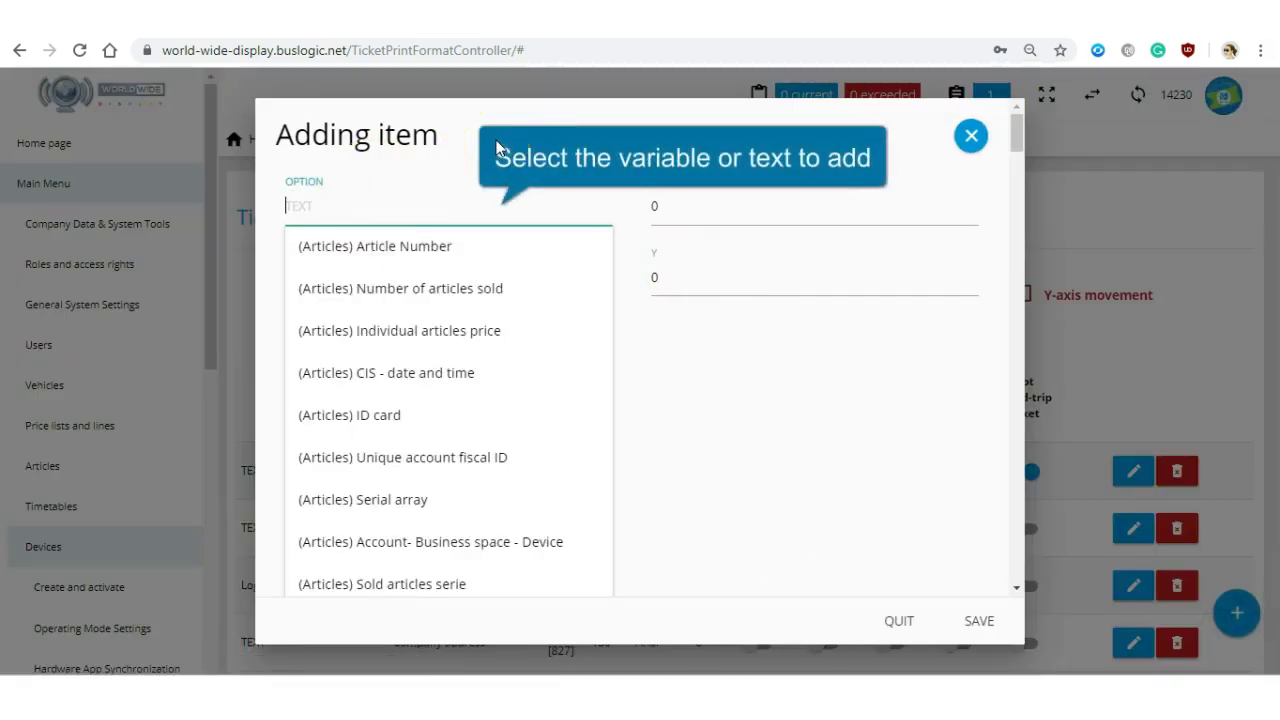
{"action": "left_click", "coordinate": [436, 421]}
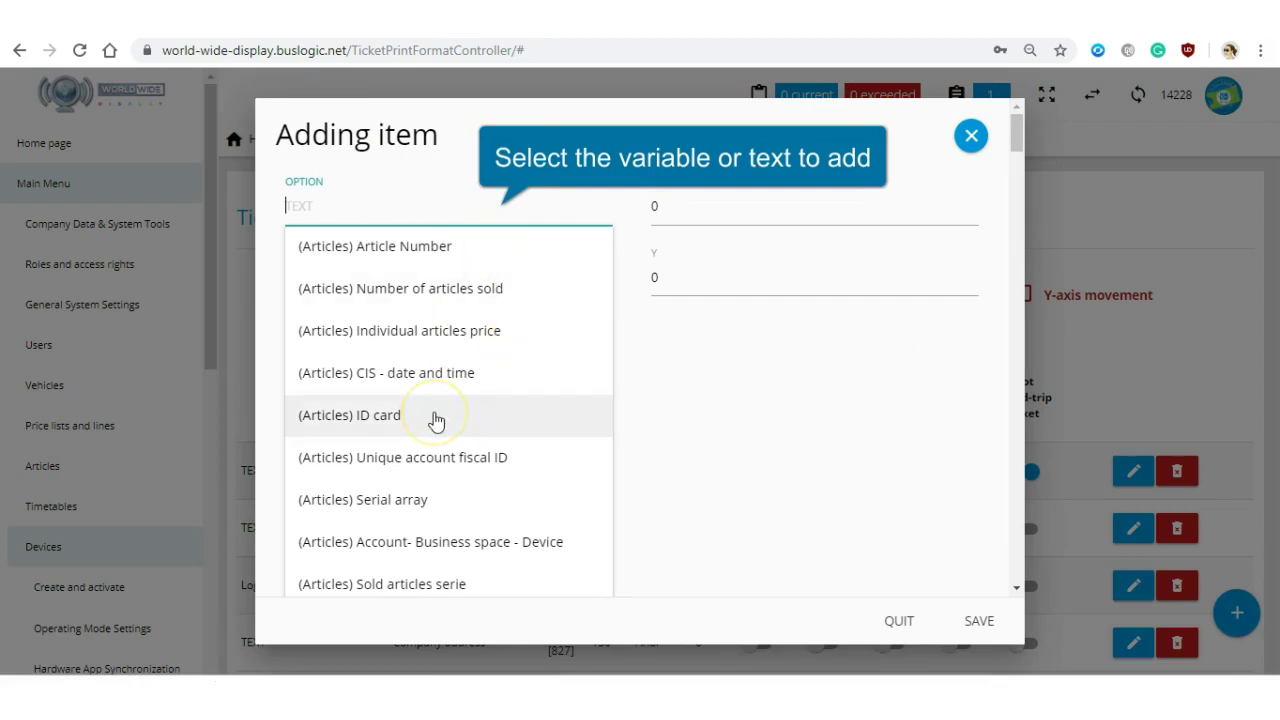
{"action": "left_click", "coordinate": [583, 273]}
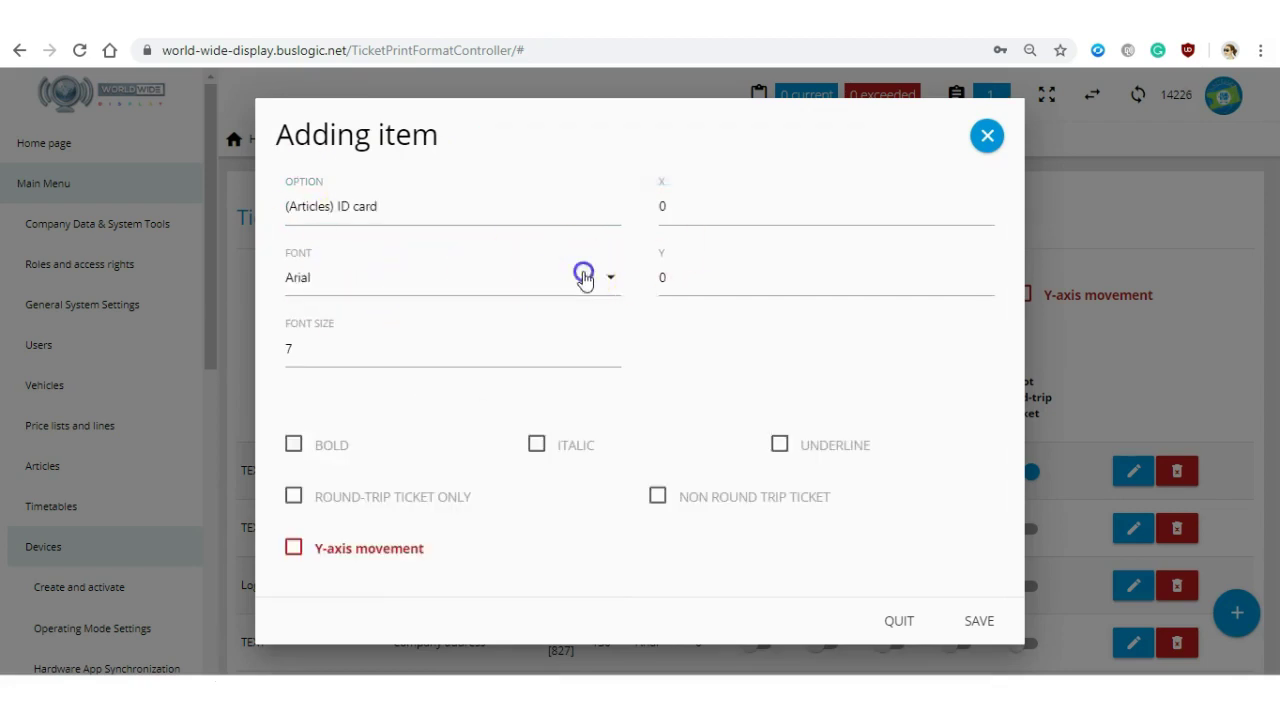
{"action": "left_click", "coordinate": [423, 506]}
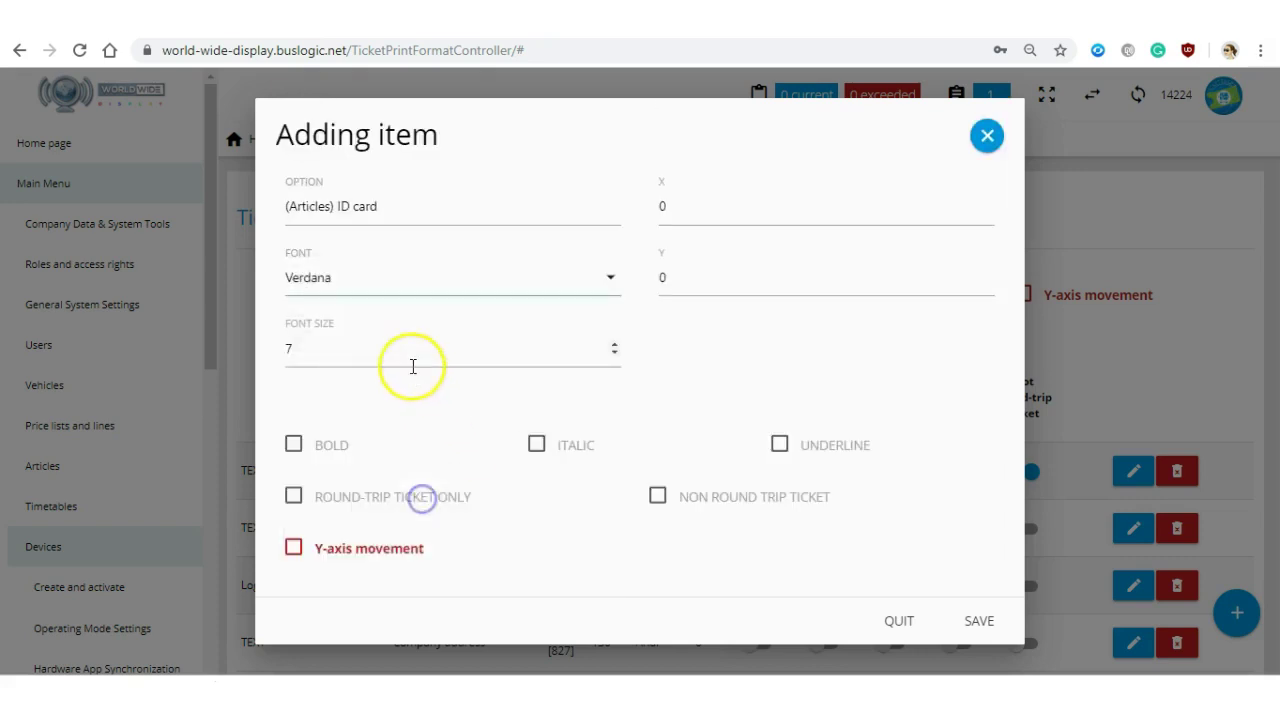
{"action": "left_click", "coordinate": [453, 354]}
{"action": "left_click", "coordinate": [620, 346]}
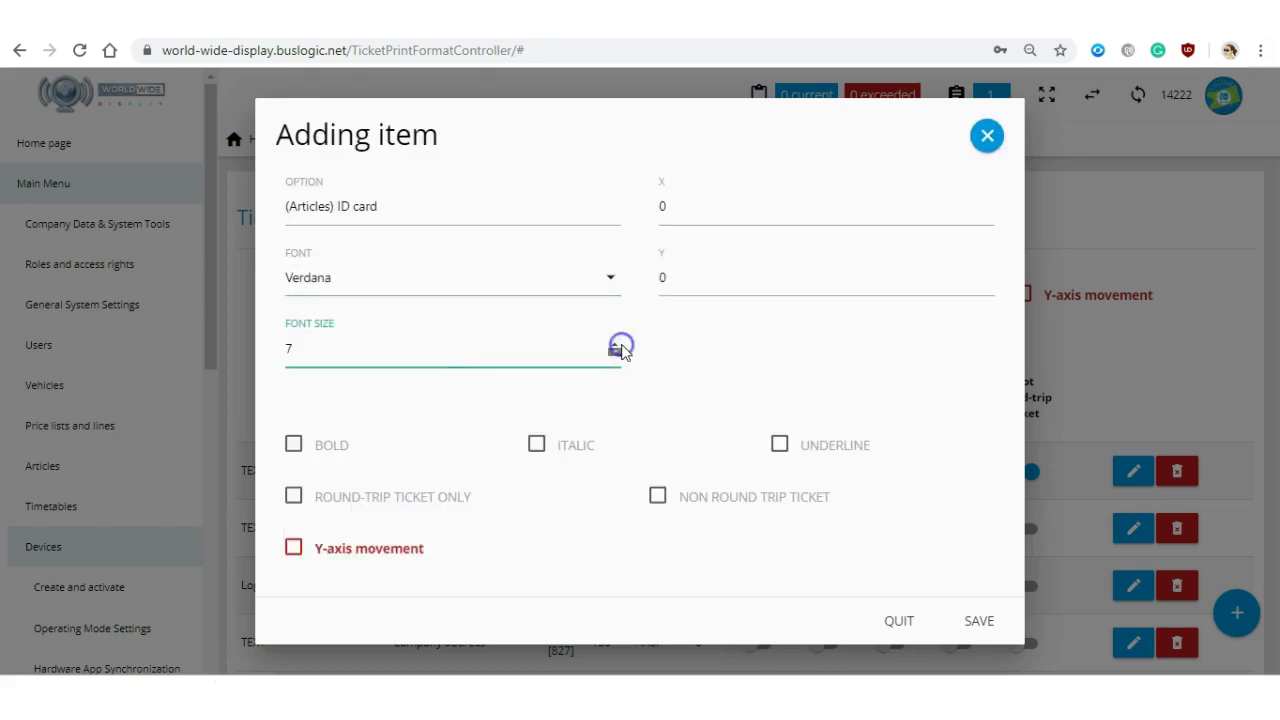
{"action": "left_click", "coordinate": [613, 344]}
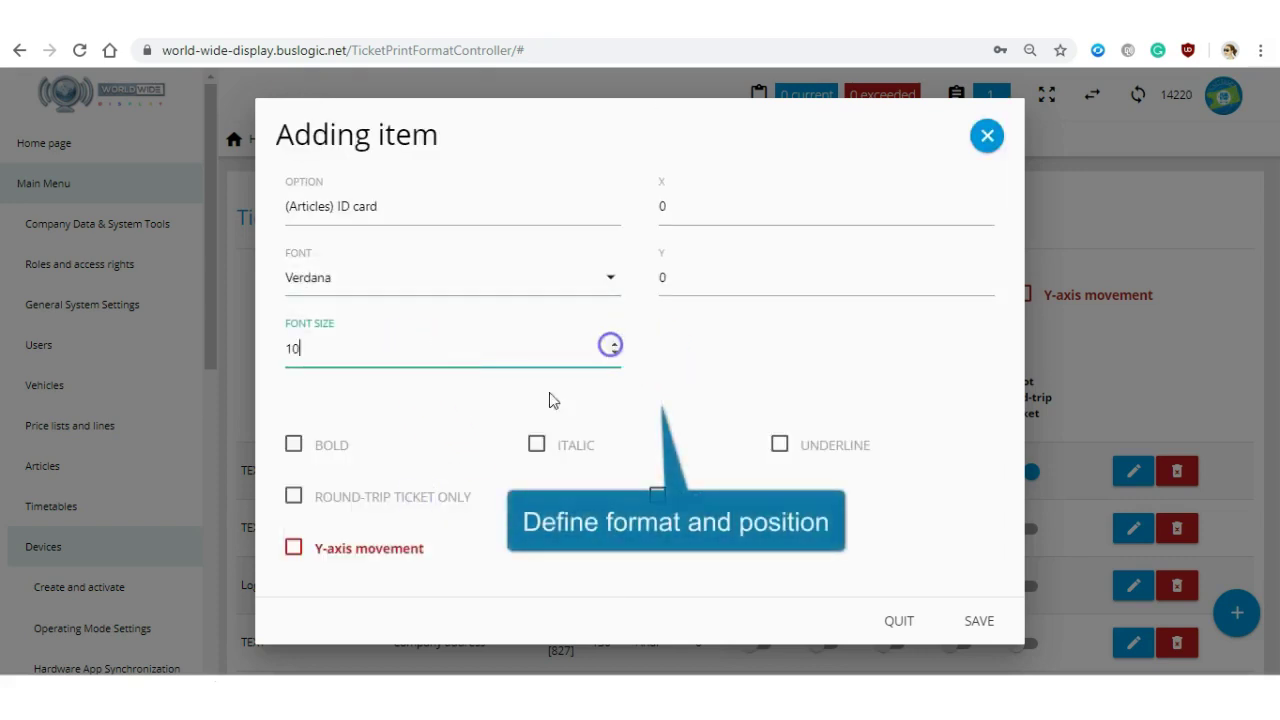
- Make the new ID card item bold, position it at X 10 and Y 2800, and save it
{"action": "left_click", "coordinate": [310, 445]}
{"action": "double_click", "coordinate": [671, 278]}
{"action": "type", "text": "2800"}
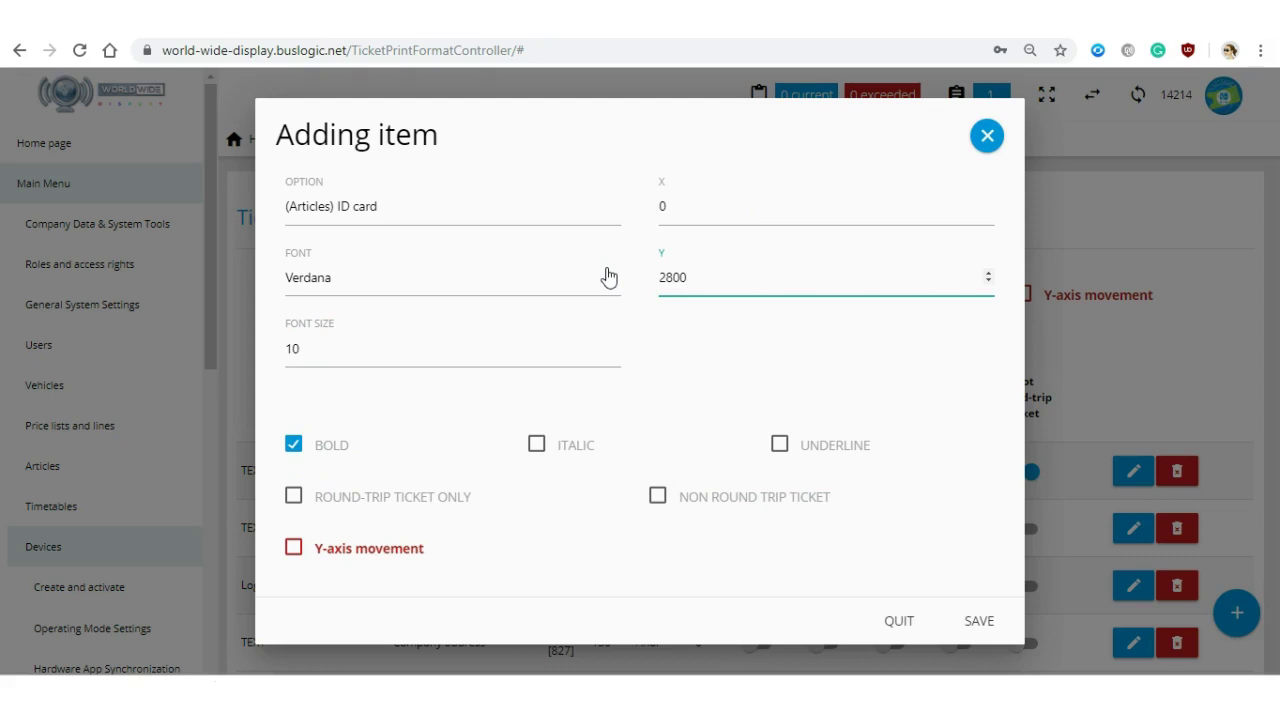
{"action": "double_click", "coordinate": [830, 205]}
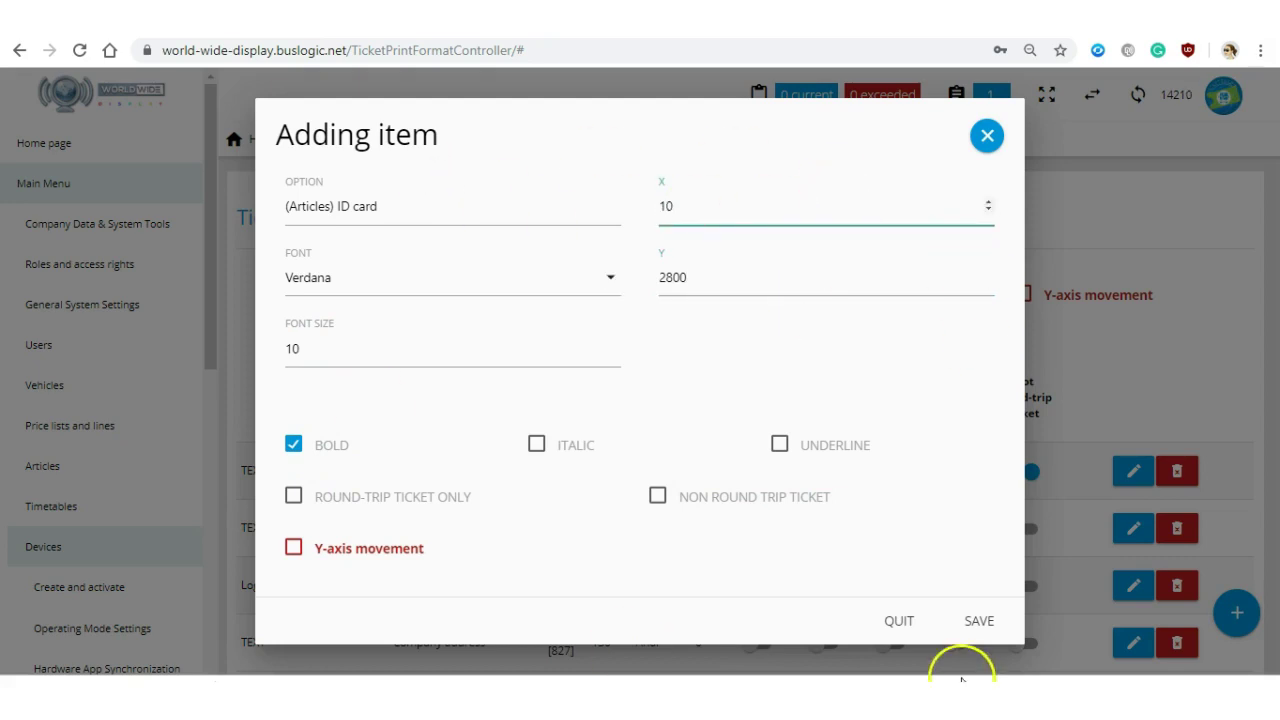
{"action": "left_click", "coordinate": [990, 624]}
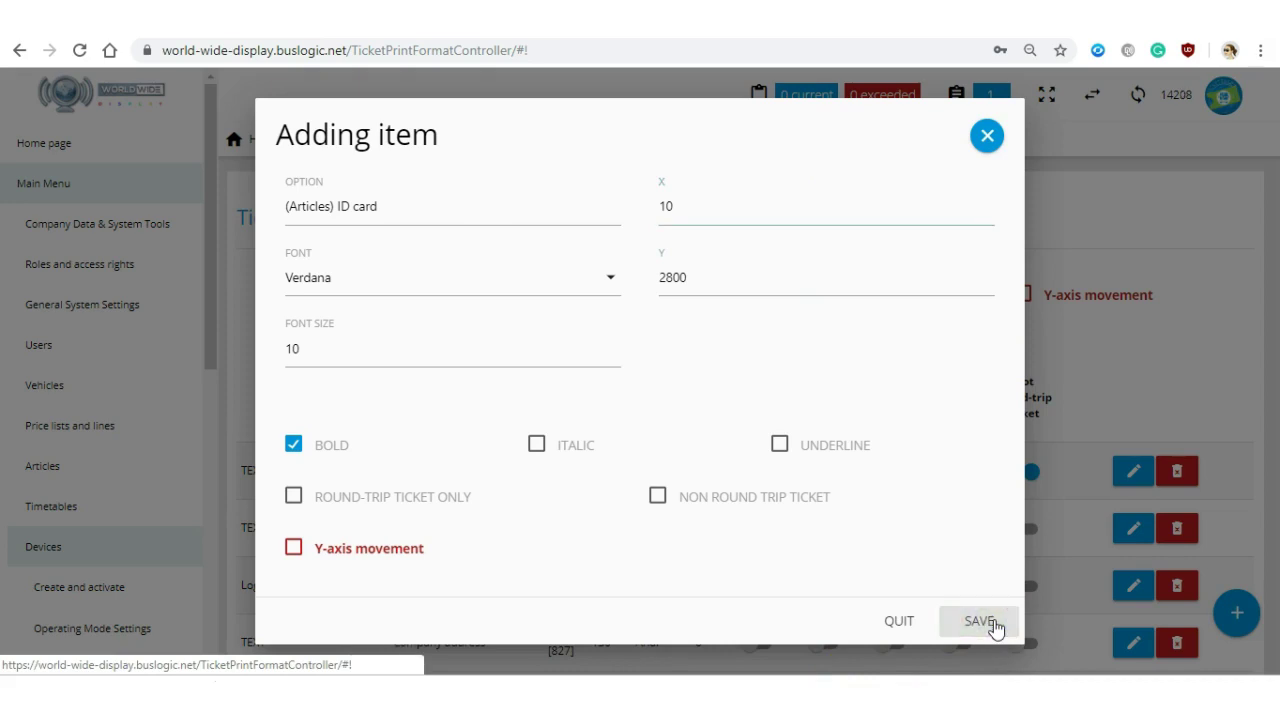
{"action": "left_click", "coordinate": [806, 159]}
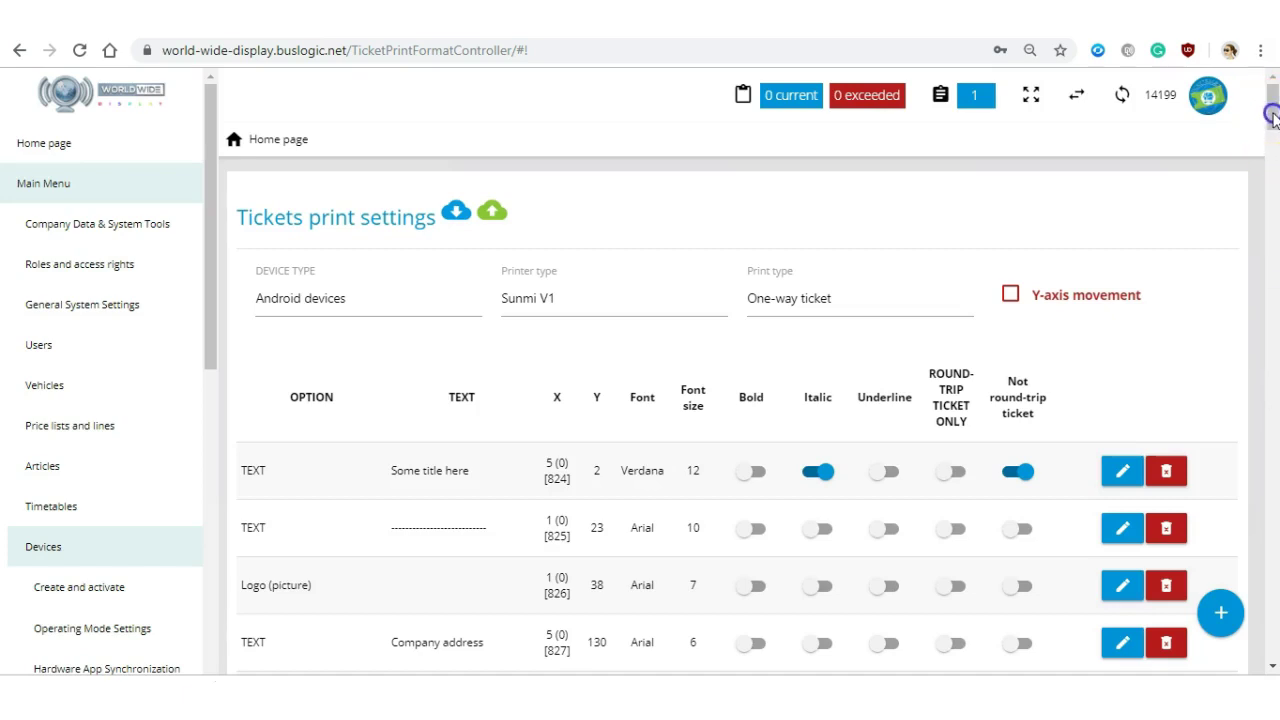
- Change the "(Articles) ID card" item at the template's end to a TEXT option reading "Added new row"
{"action": "left_click_drag", "start_coordinate": [1272, 116], "coordinate": [1272, 207]}
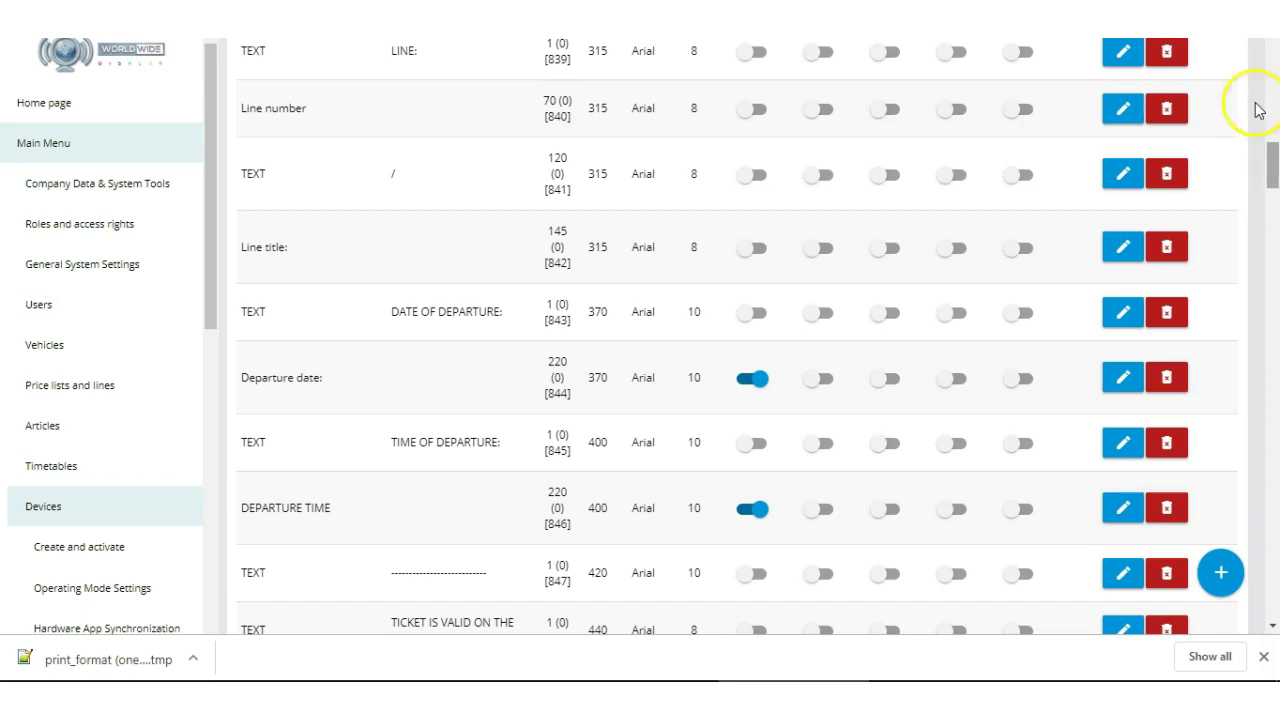
{"action": "left_click_drag", "start_coordinate": [1272, 165], "coordinate": [1273, 595]}
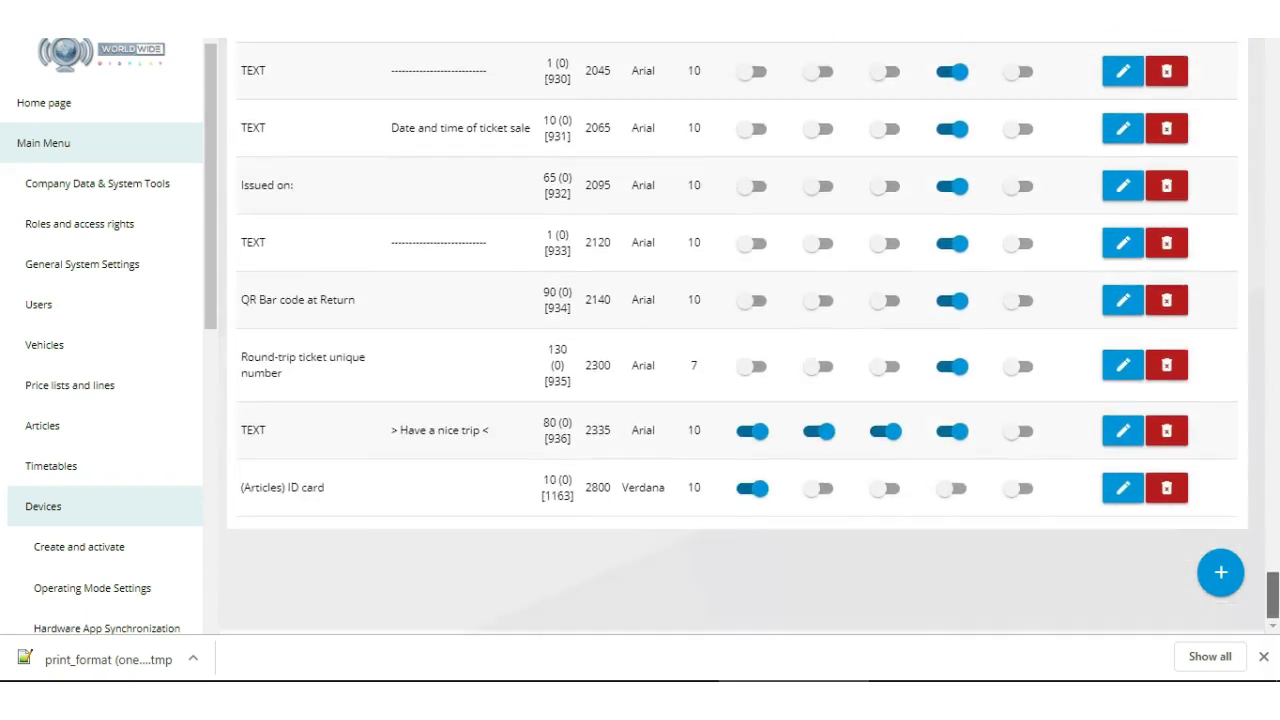
{"action": "left_click_drag", "start_coordinate": [240, 487], "coordinate": [406, 500]}
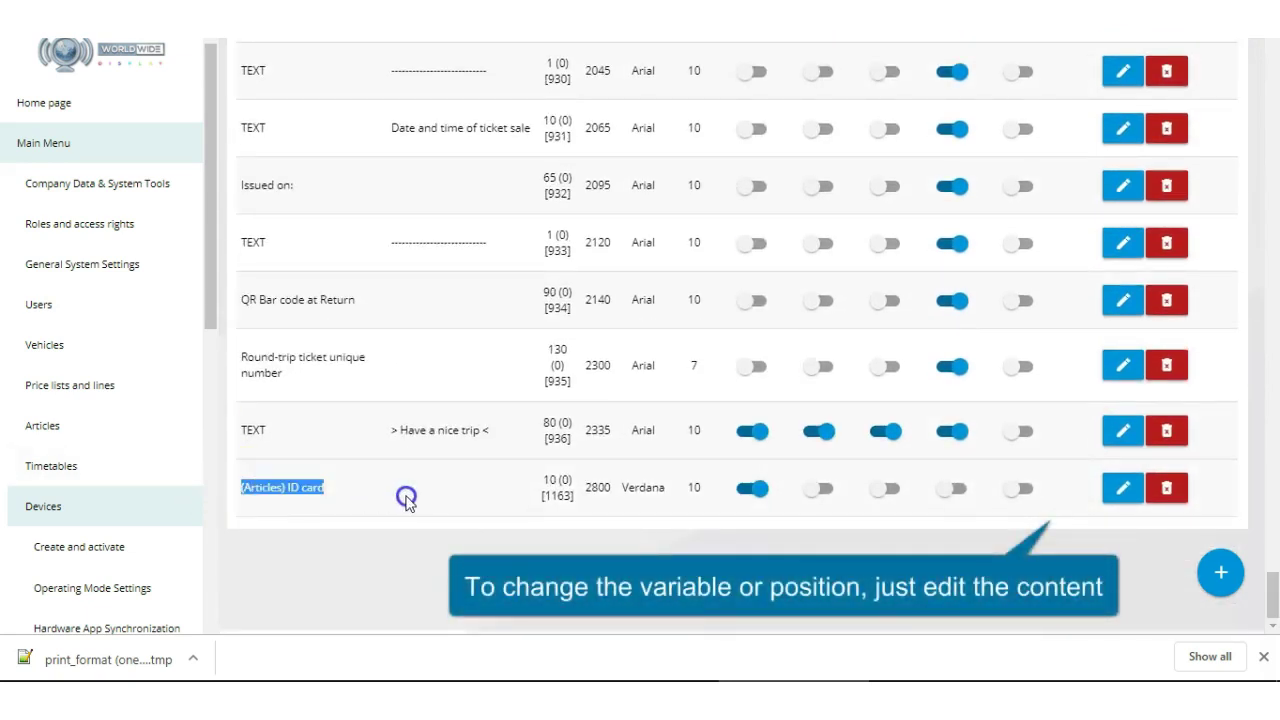
{"action": "left_click", "coordinate": [1123, 492]}
{"action": "left_click", "coordinate": [471, 168]}
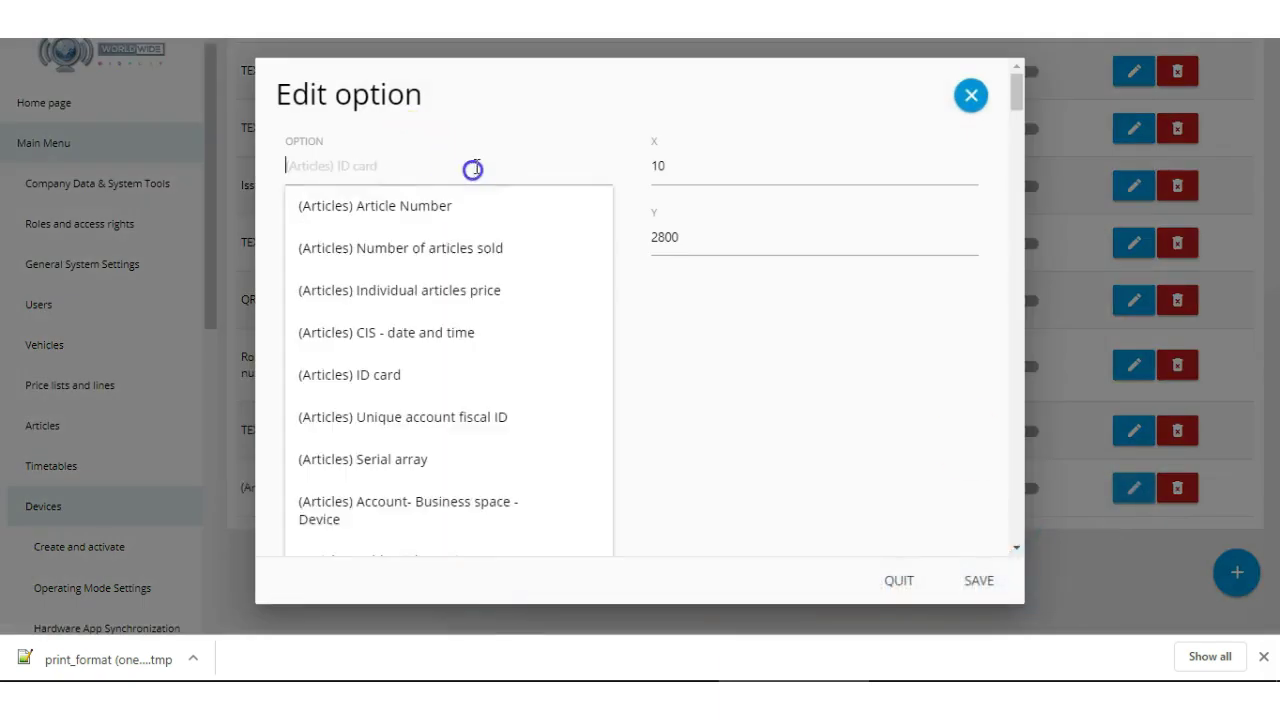
{"action": "type", "text": "te"}
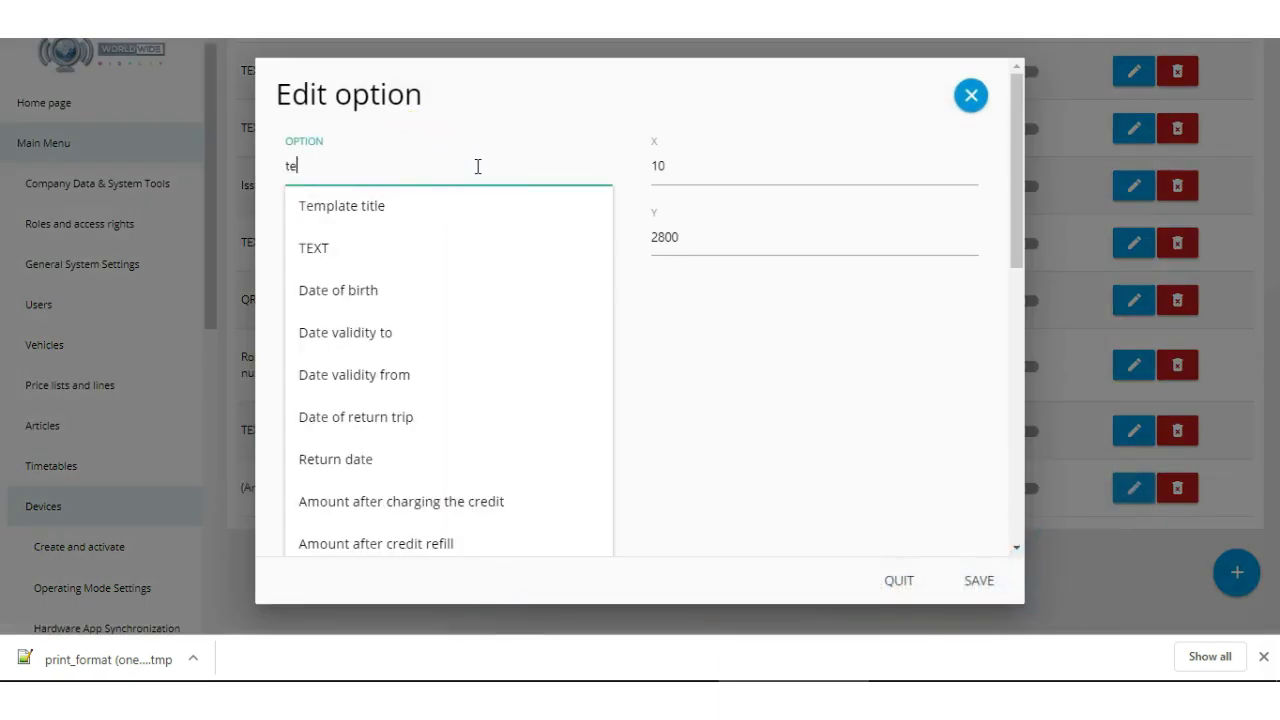
{"action": "left_click", "coordinate": [391, 251]}
{"action": "left_click", "coordinate": [401, 235]}
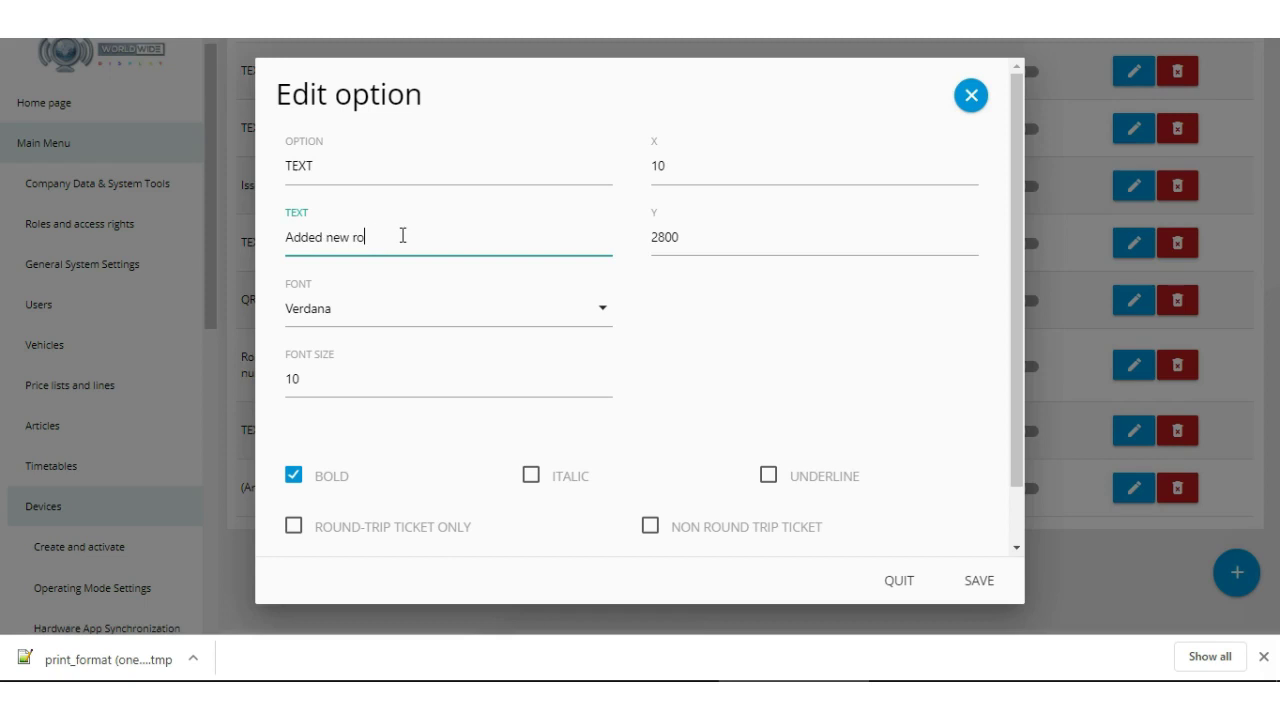
- Set the Y position of the "Added new row" item to 2600 and save the edited option
{"action": "left_click", "coordinate": [662, 237]}
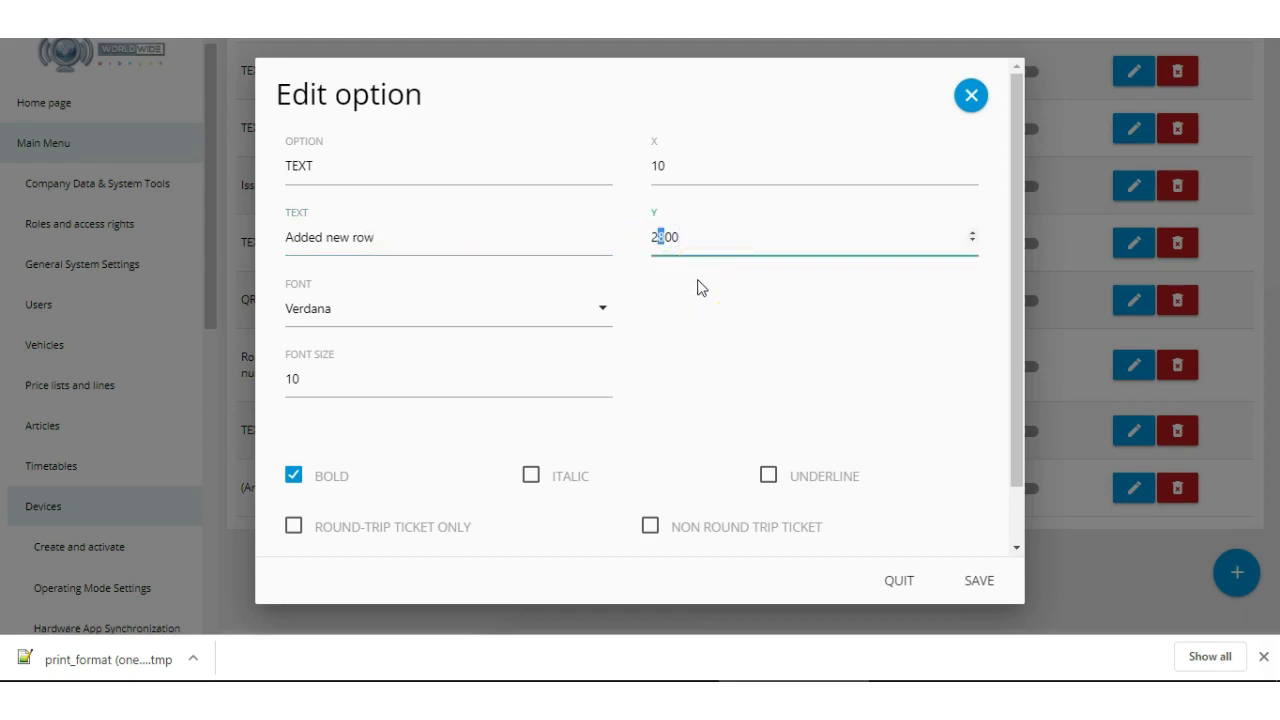
{"action": "left_click", "coordinate": [980, 584]}
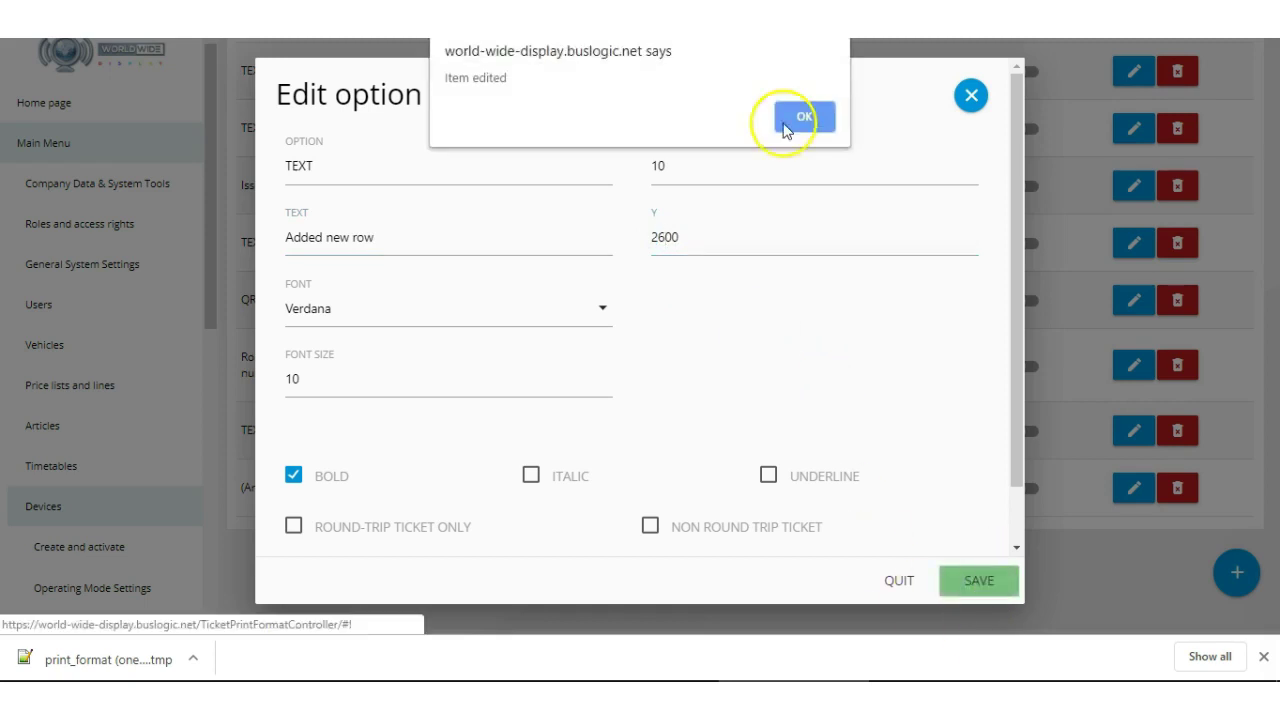
{"action": "left_click", "coordinate": [786, 127]}
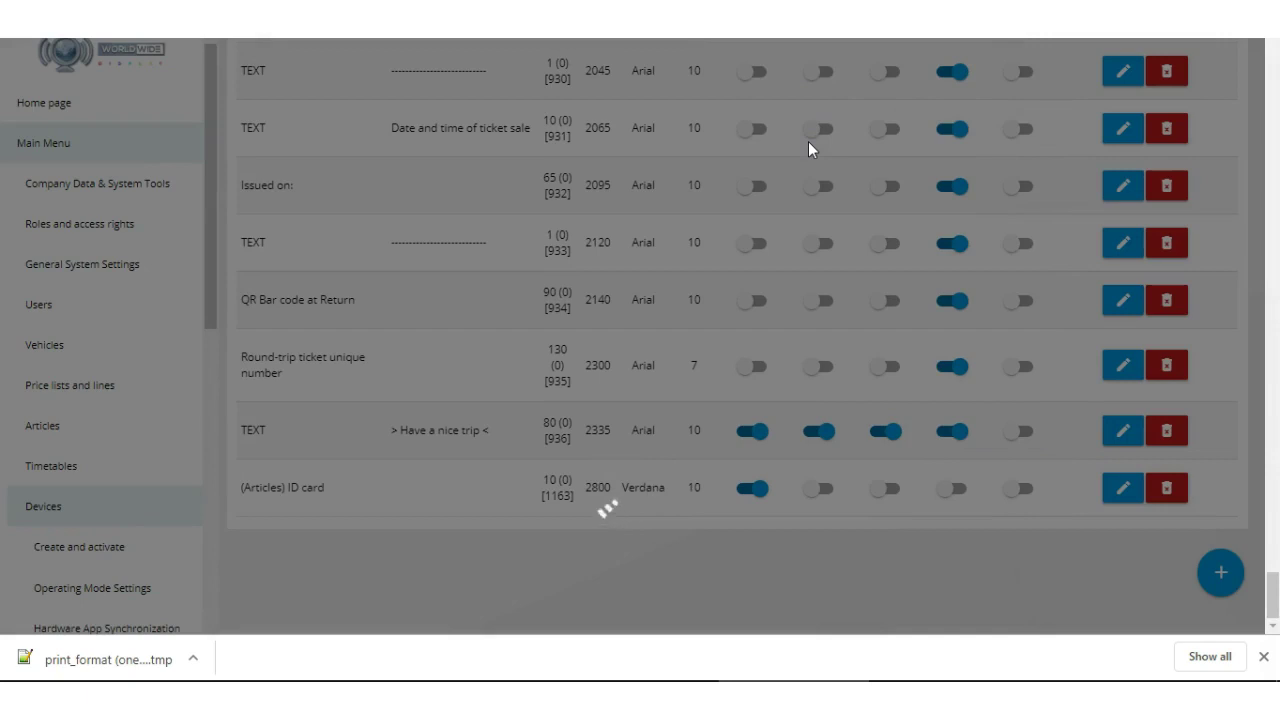
{"action": "left_click", "coordinate": [875, 329]}
{"action": "left_click", "coordinate": [792, 377]}
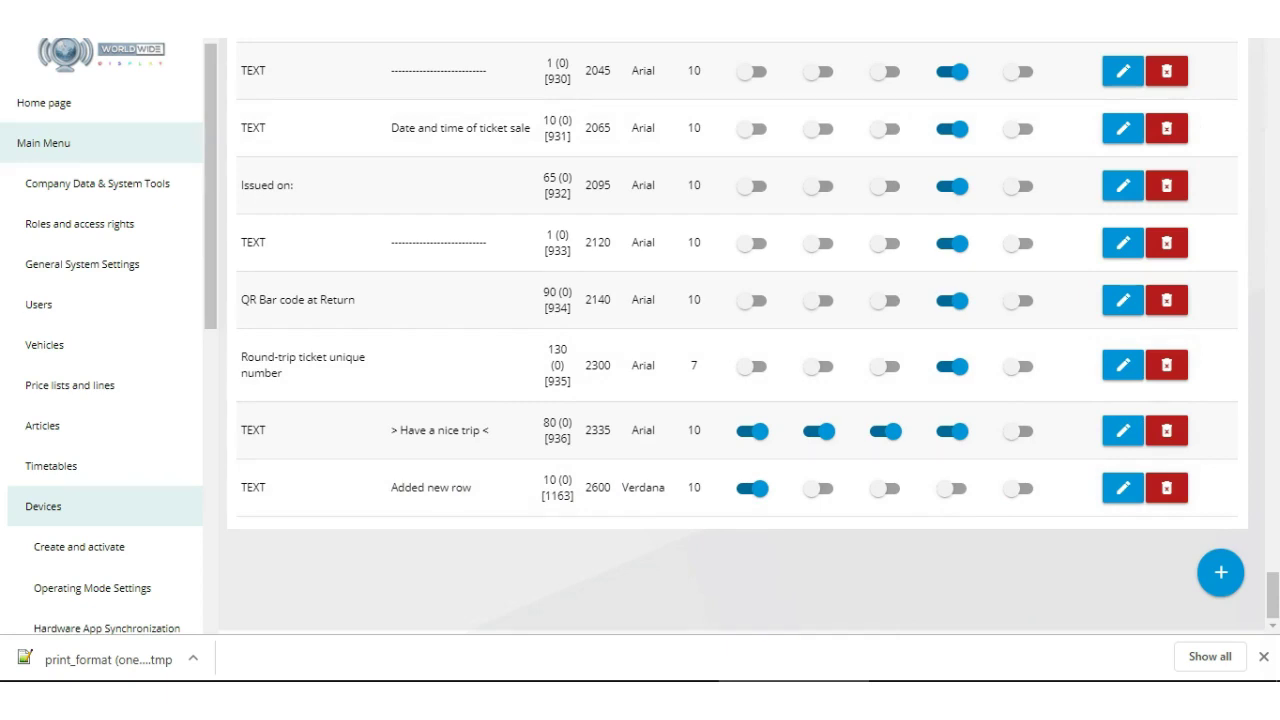
- Export the customized one-way ticket template as "print_format (new-one-way).tmp" in the demo-temp folder
{"action": "left_click_drag", "start_coordinate": [1274, 596], "coordinate": [1274, 70]}
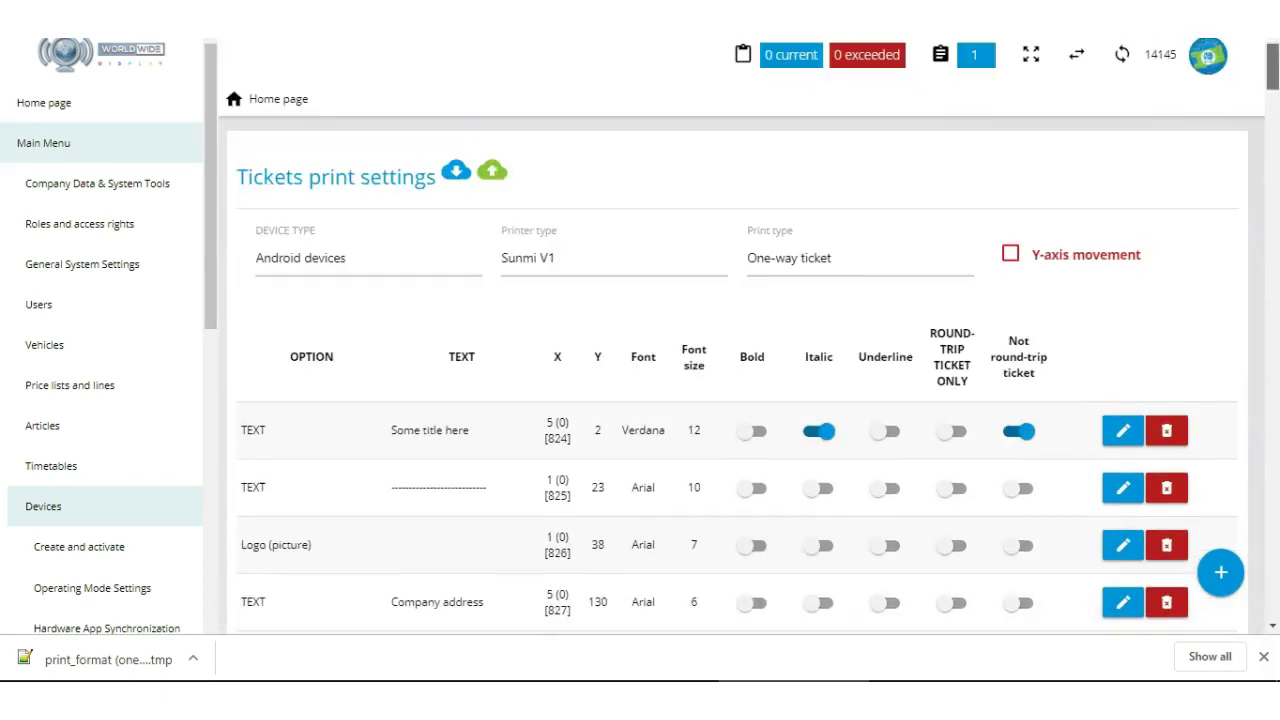
{"action": "left_click", "coordinate": [456, 180]}
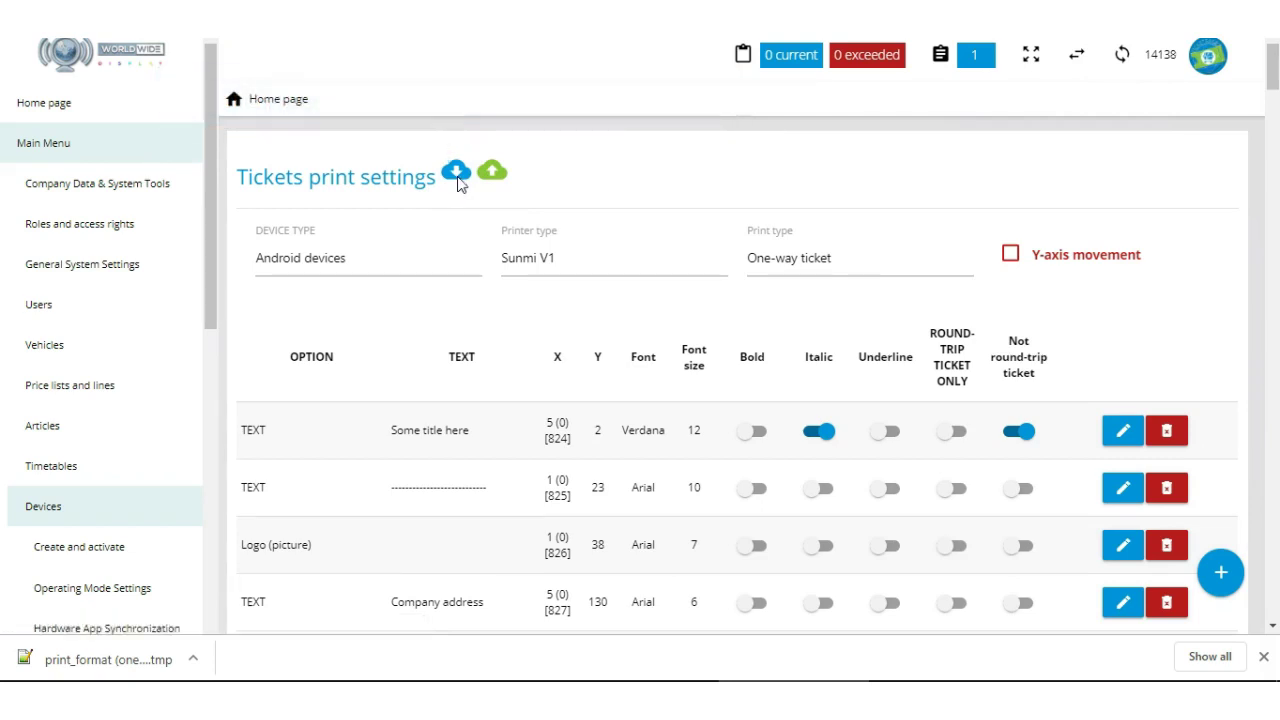
{"action": "left_click", "coordinate": [456, 177]}
{"action": "left_click", "coordinate": [195, 308]}
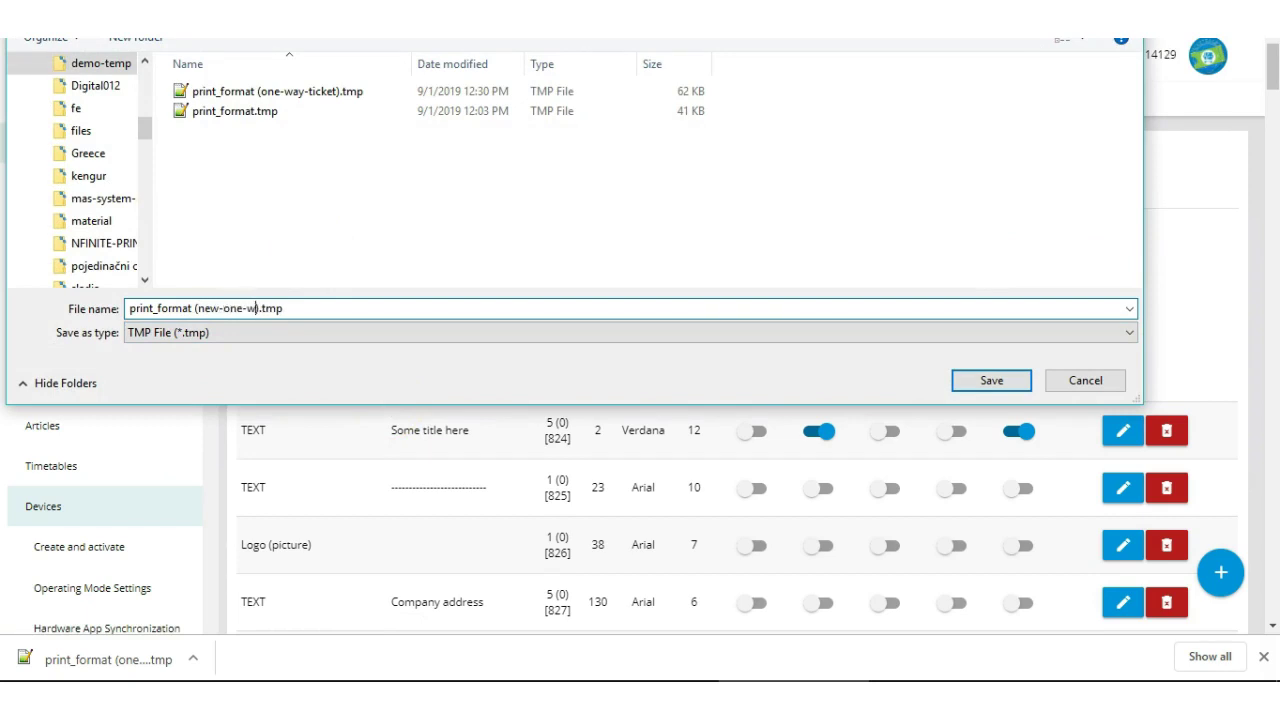
{"action": "key", "text": "Return"}
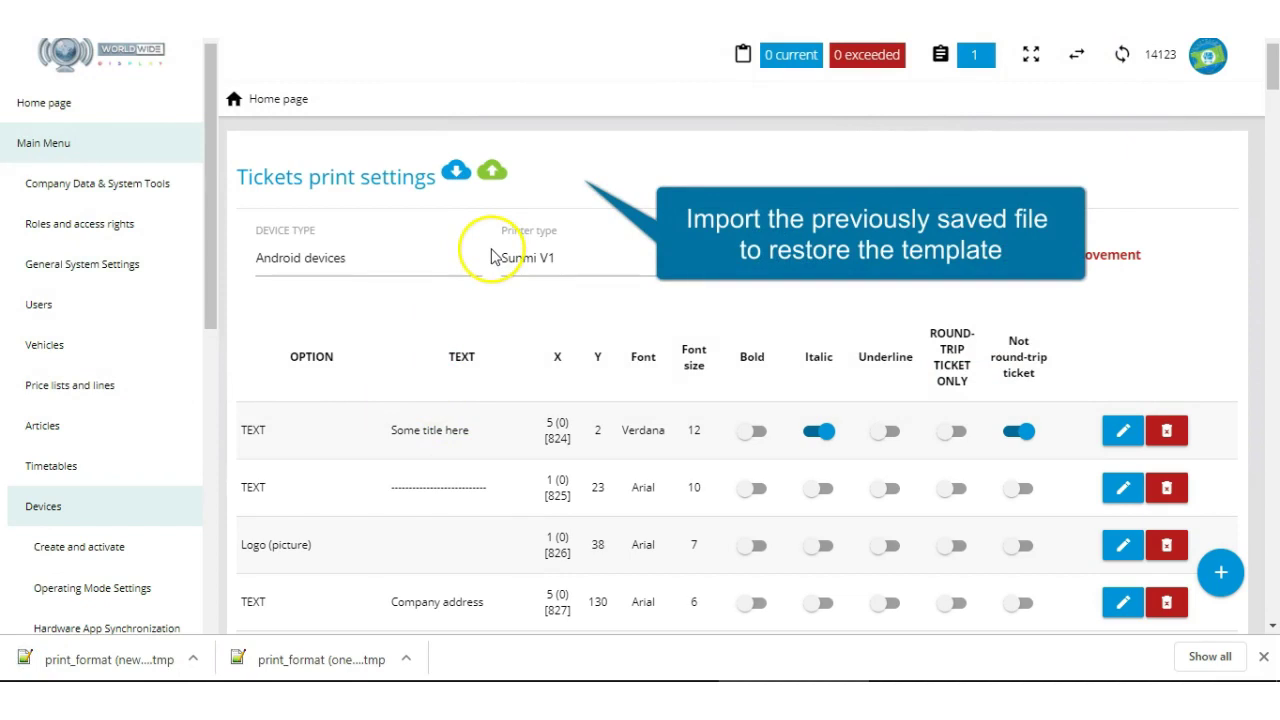
- Restore the original template by importing "print_format (one-way-ticket).tmp" over the current form
{"action": "left_click", "coordinate": [494, 172]}
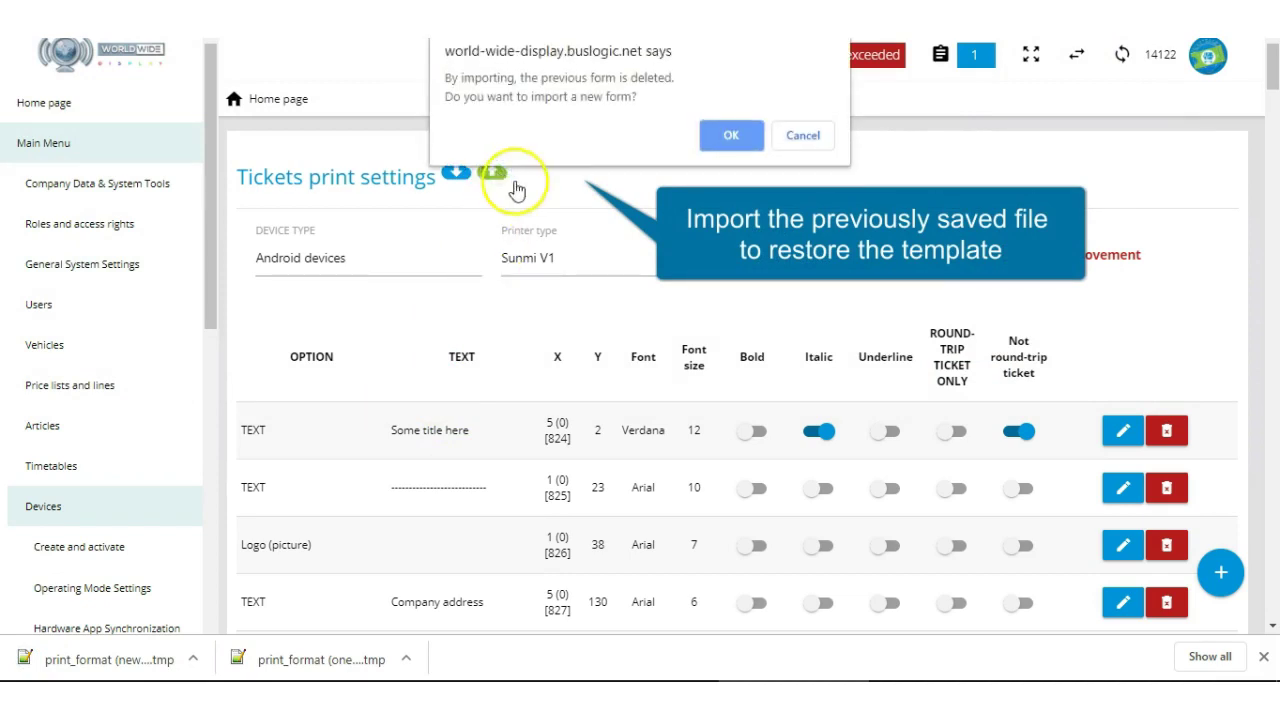
{"action": "left_click", "coordinate": [730, 136]}
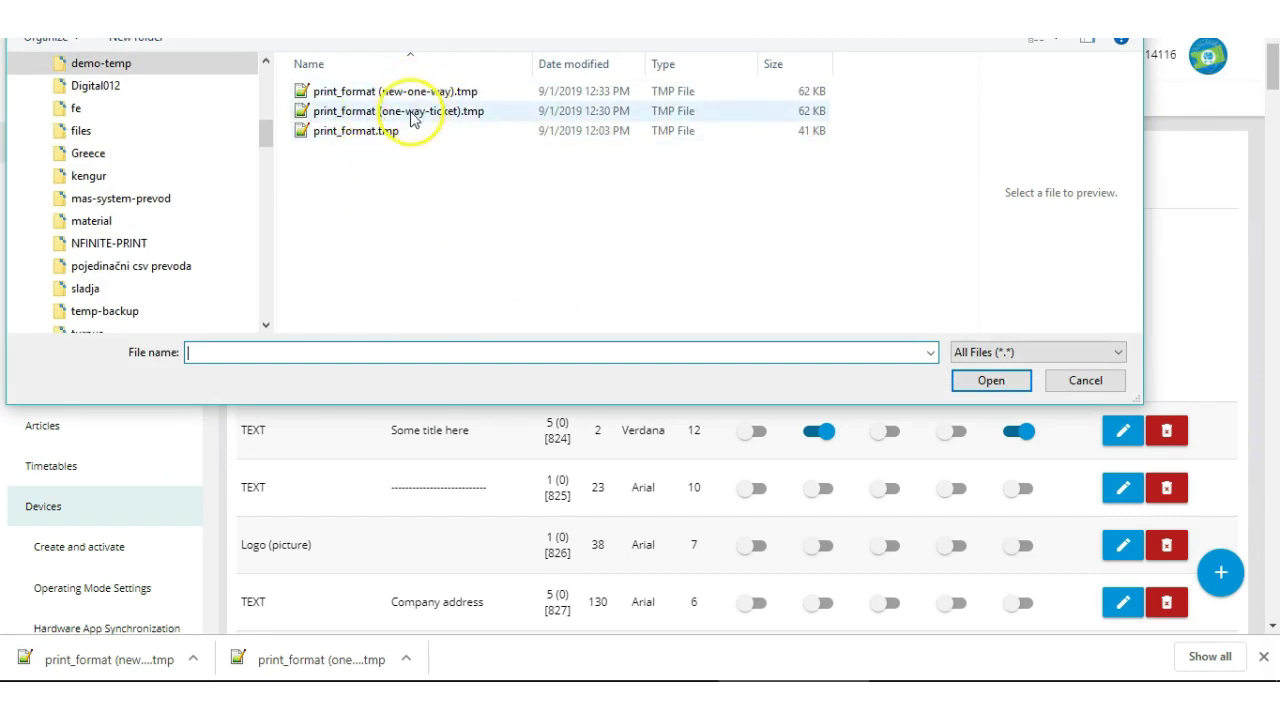
{"action": "left_click", "coordinate": [413, 118]}
{"action": "left_click", "coordinate": [995, 380]}
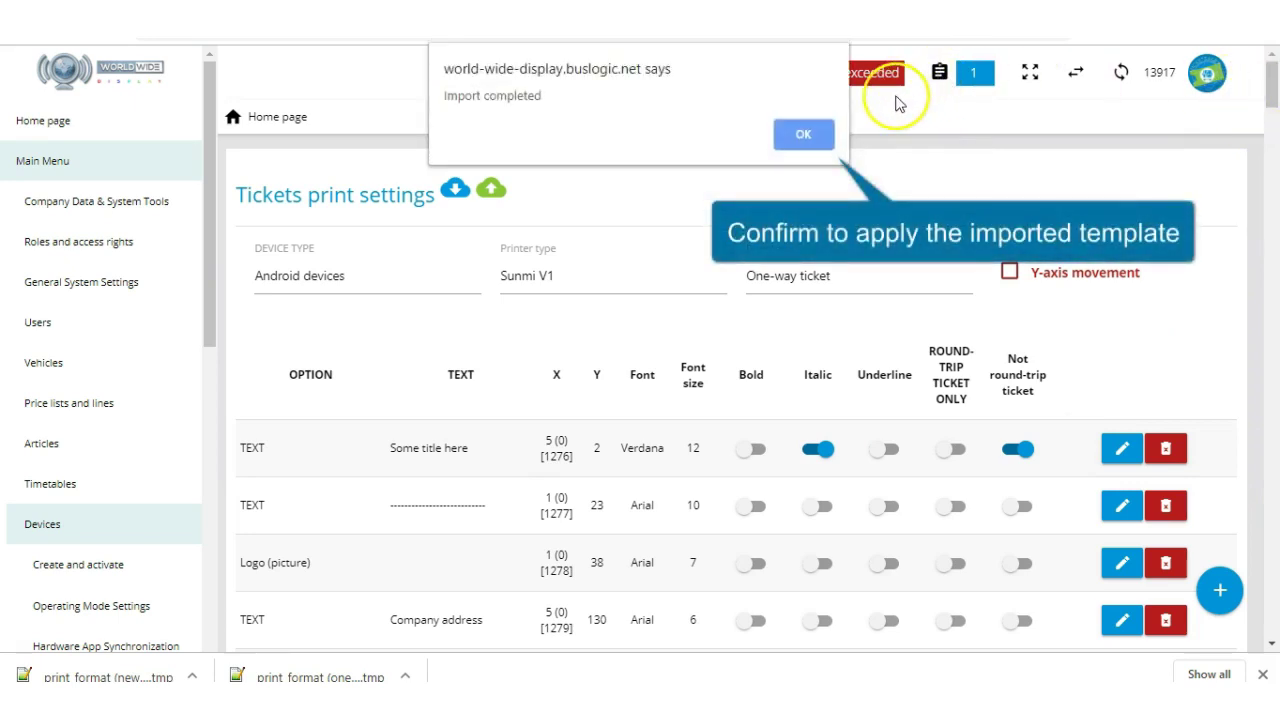
{"action": "left_click", "coordinate": [800, 133]}
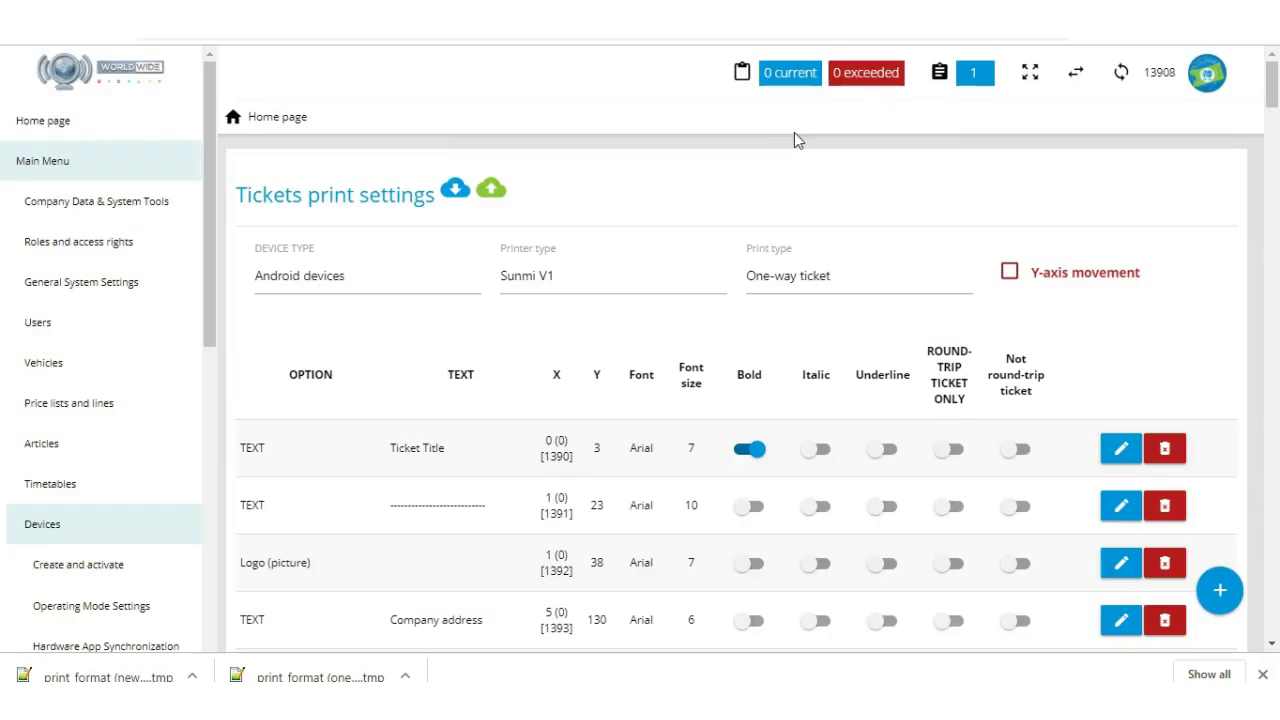
{"action": "mouse_move", "coordinate": [1270, 75]}
{"action": "left_mouse_down"}
{"action": "mouse_move", "coordinate": [1272, 645]}
{"action": "mouse_move", "coordinate": [1270, 80]}
{"action": "left_mouse_up"}
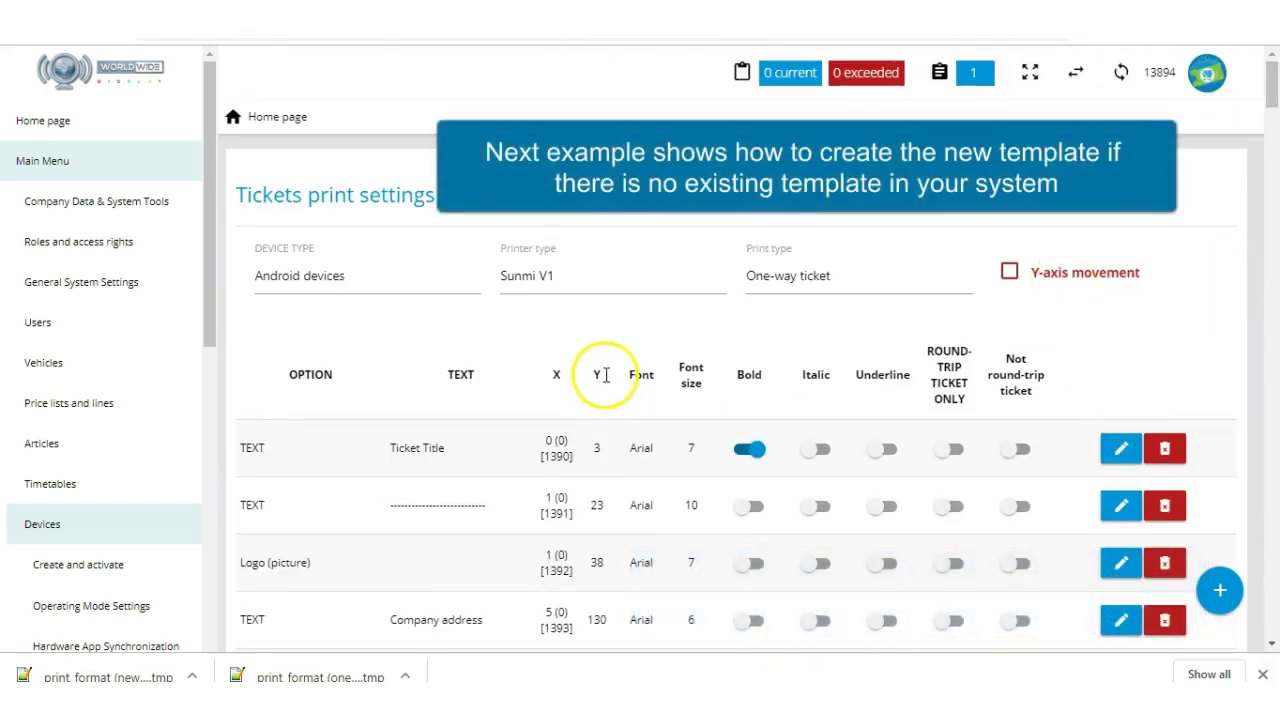
- Switch the print type to Articles and start a new TEXT item reading "*** ARTICLE RECEIPT ***"
{"action": "left_click", "coordinate": [877, 275]}
{"action": "left_click", "coordinate": [866, 359]}
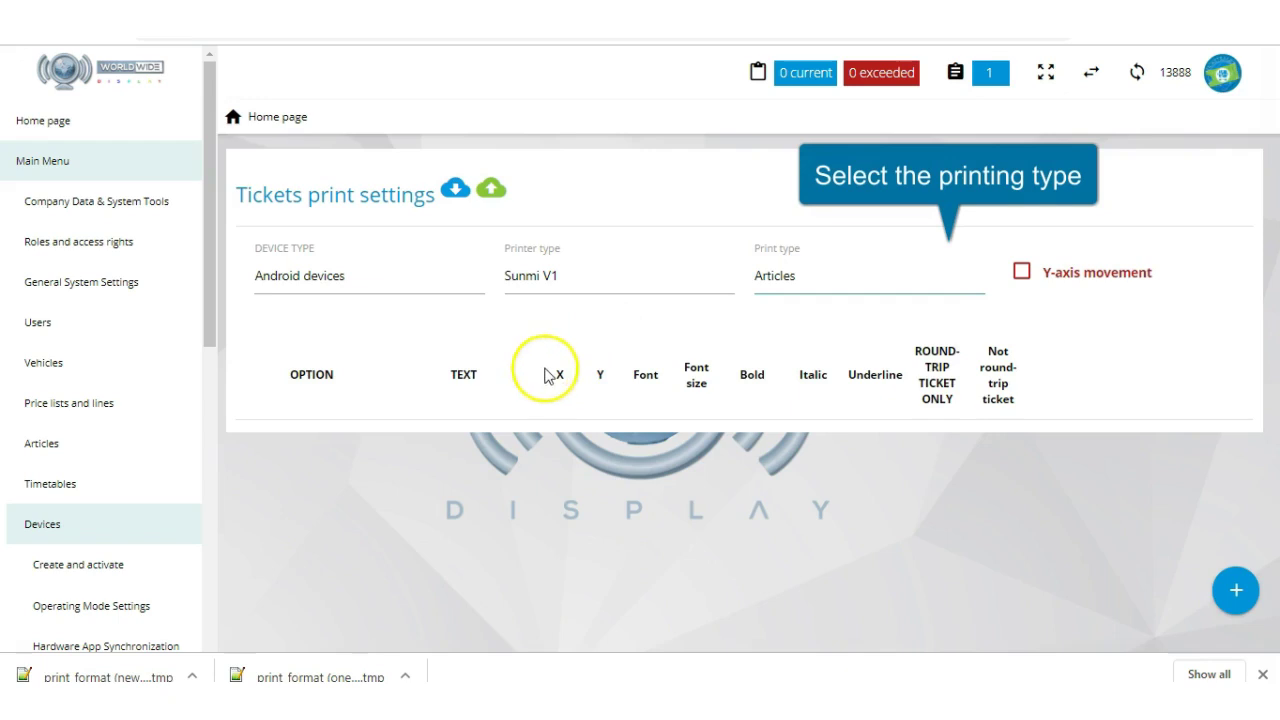
{"action": "left_click", "coordinate": [1238, 591]}
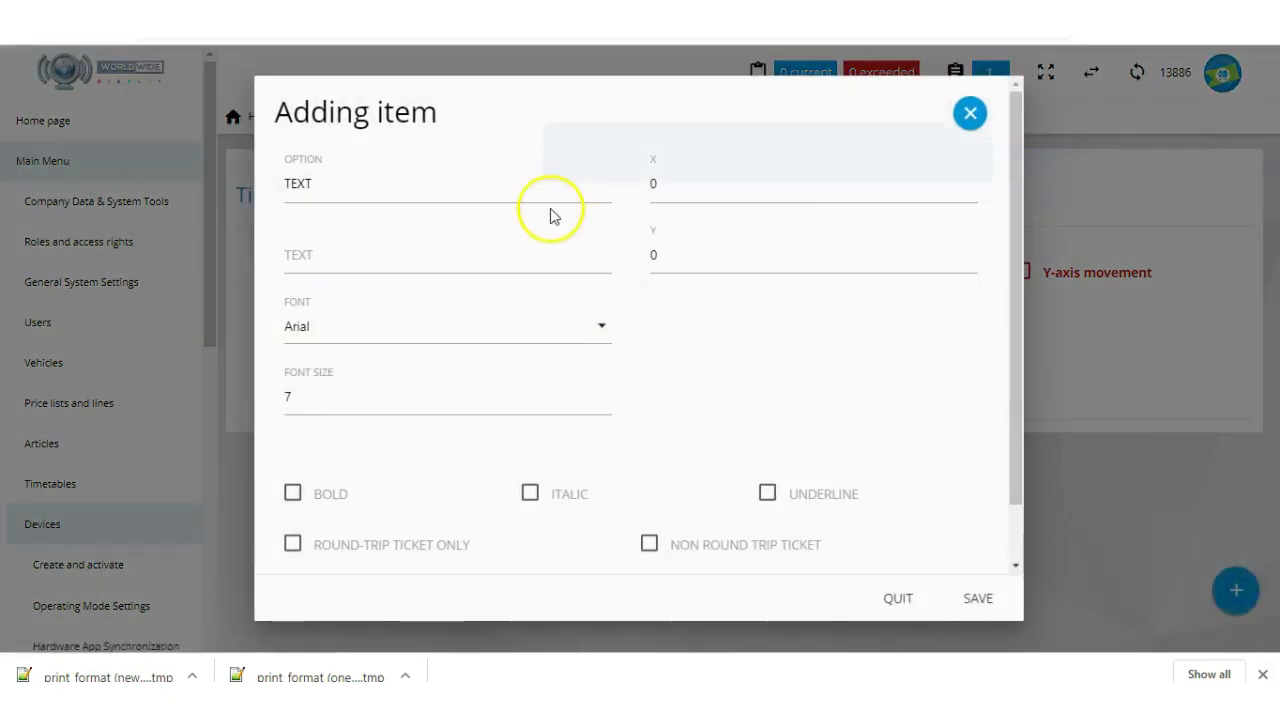
{"action": "left_click", "coordinate": [547, 264]}
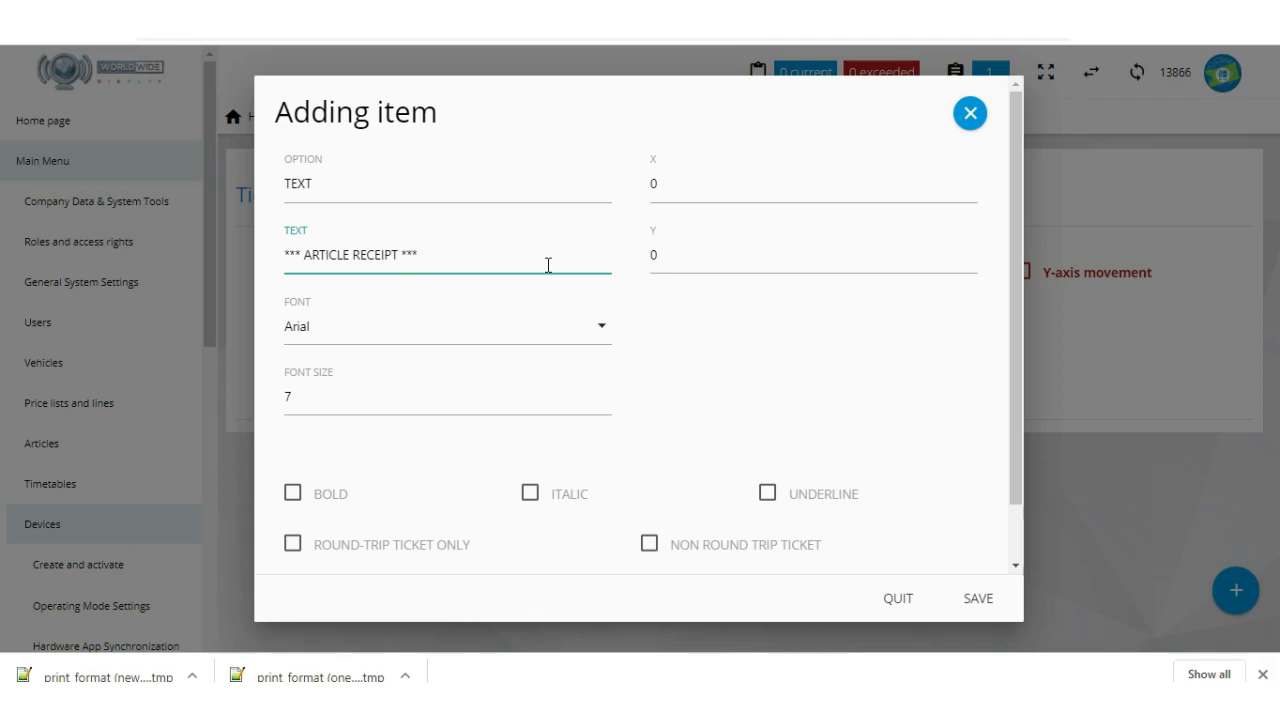
- Format the article receipt title in Helvetica, size 12, bold, and save the new item
{"action": "left_click", "coordinate": [566, 318]}
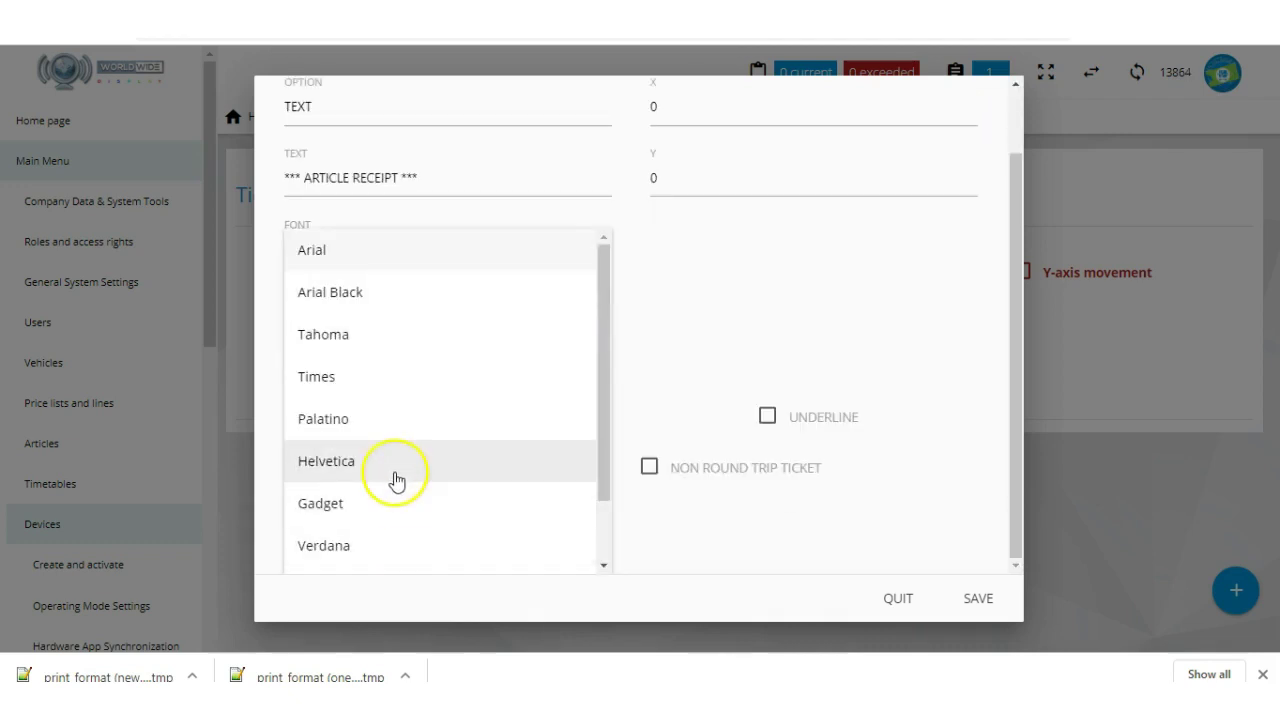
{"action": "left_click", "coordinate": [396, 481]}
{"action": "left_click_drag", "start_coordinate": [543, 335], "coordinate": [10, 330]}
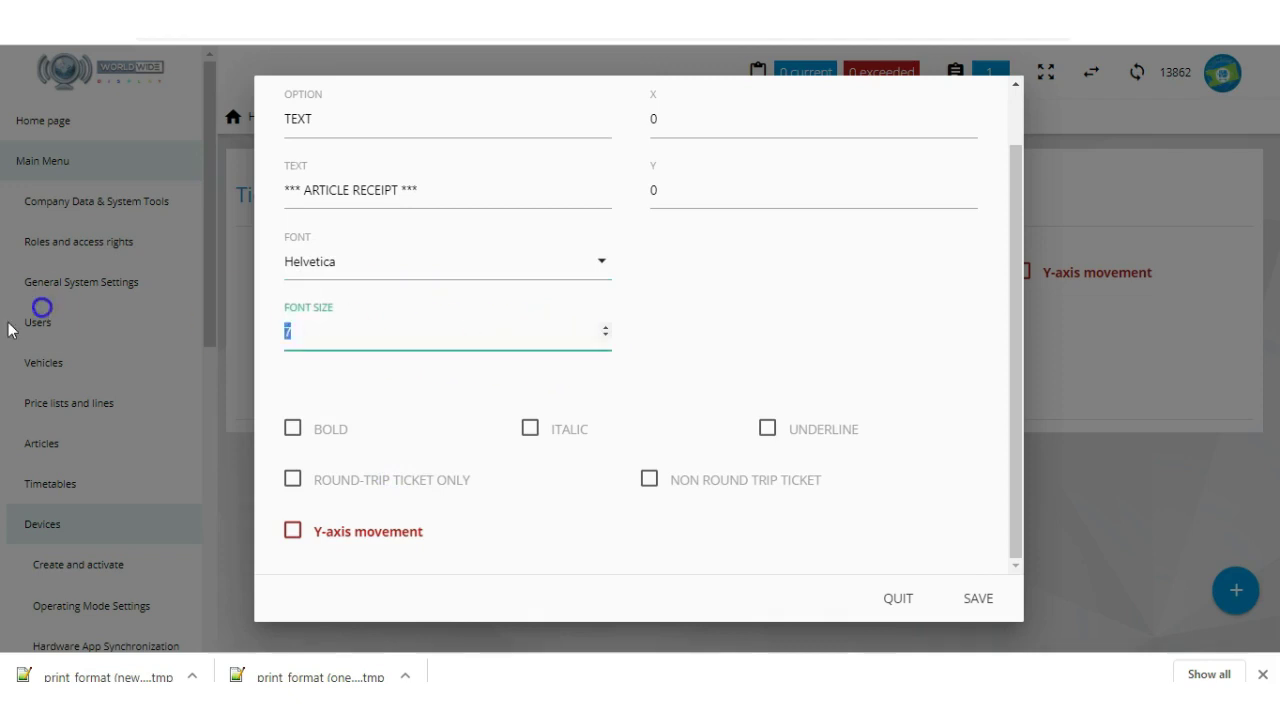
{"action": "type", "text": "12"}
{"action": "left_click", "coordinate": [292, 426]}
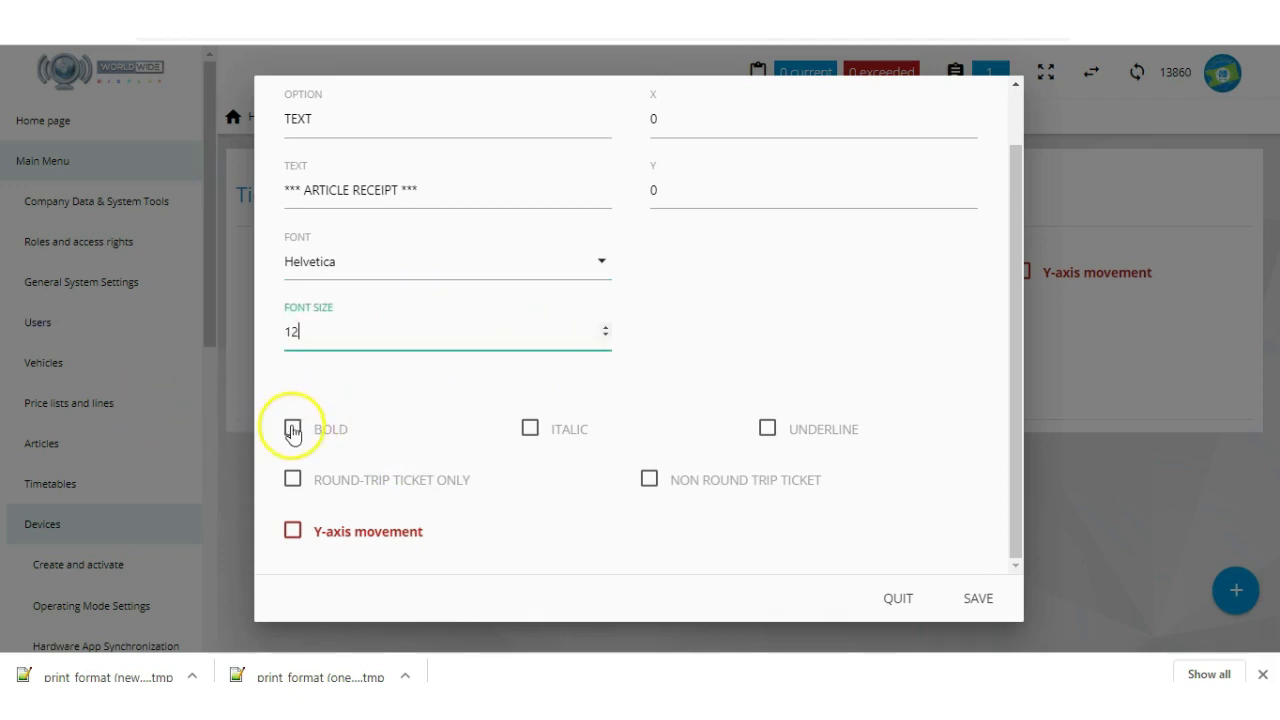
{"action": "left_click", "coordinate": [980, 602]}
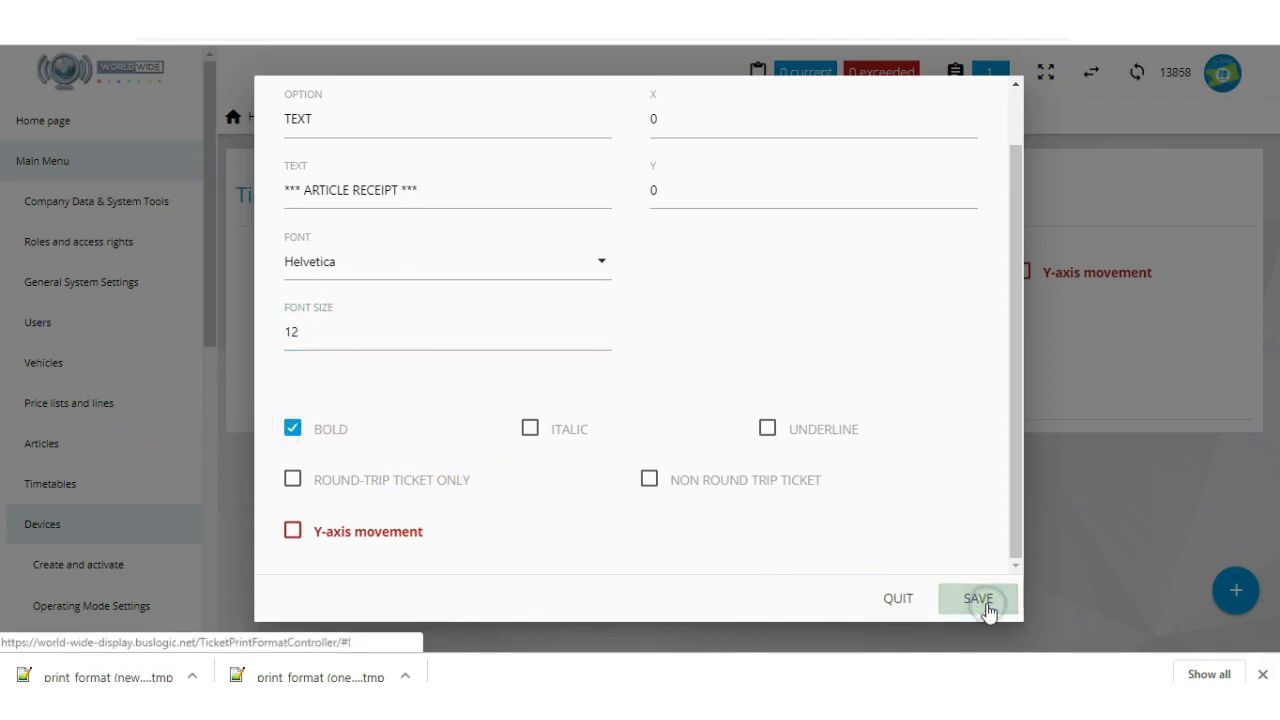
{"action": "left_click", "coordinate": [810, 133]}
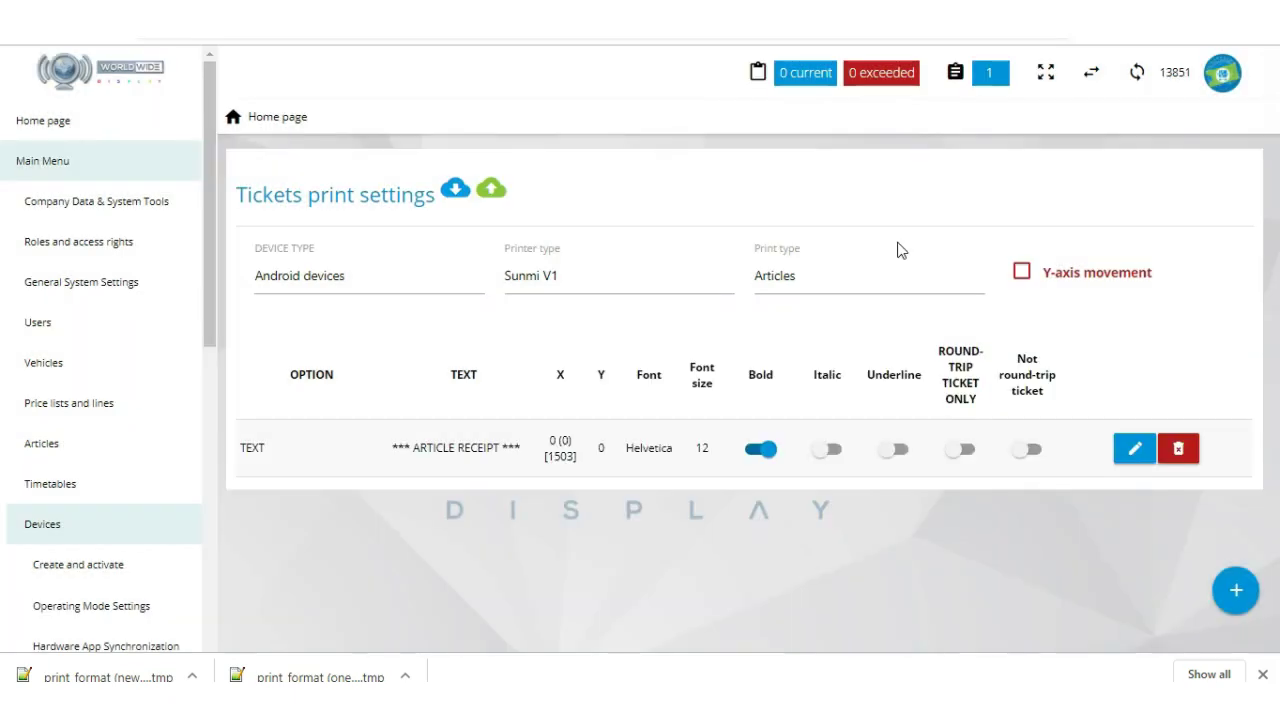
{"action": "left_click", "coordinate": [997, 466]}
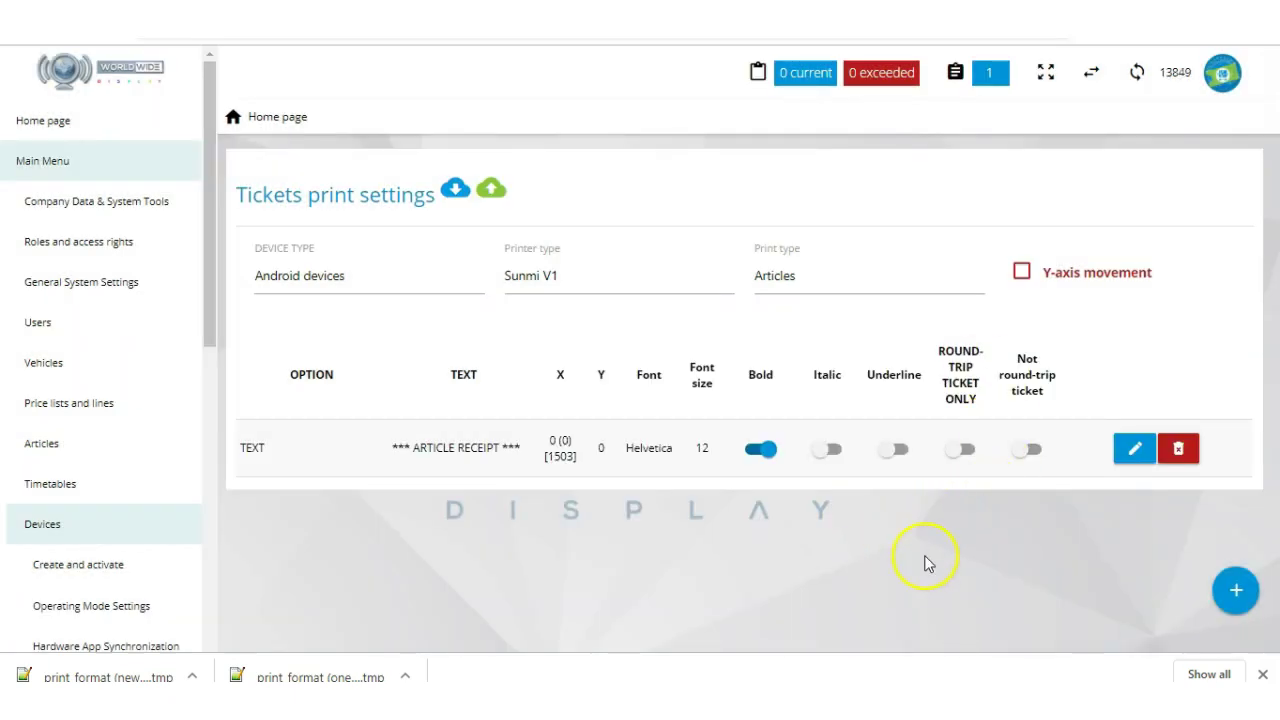
- Start another TEXT item for the Articles template containing a separator line of underscores
{"action": "left_click", "coordinate": [1236, 590]}
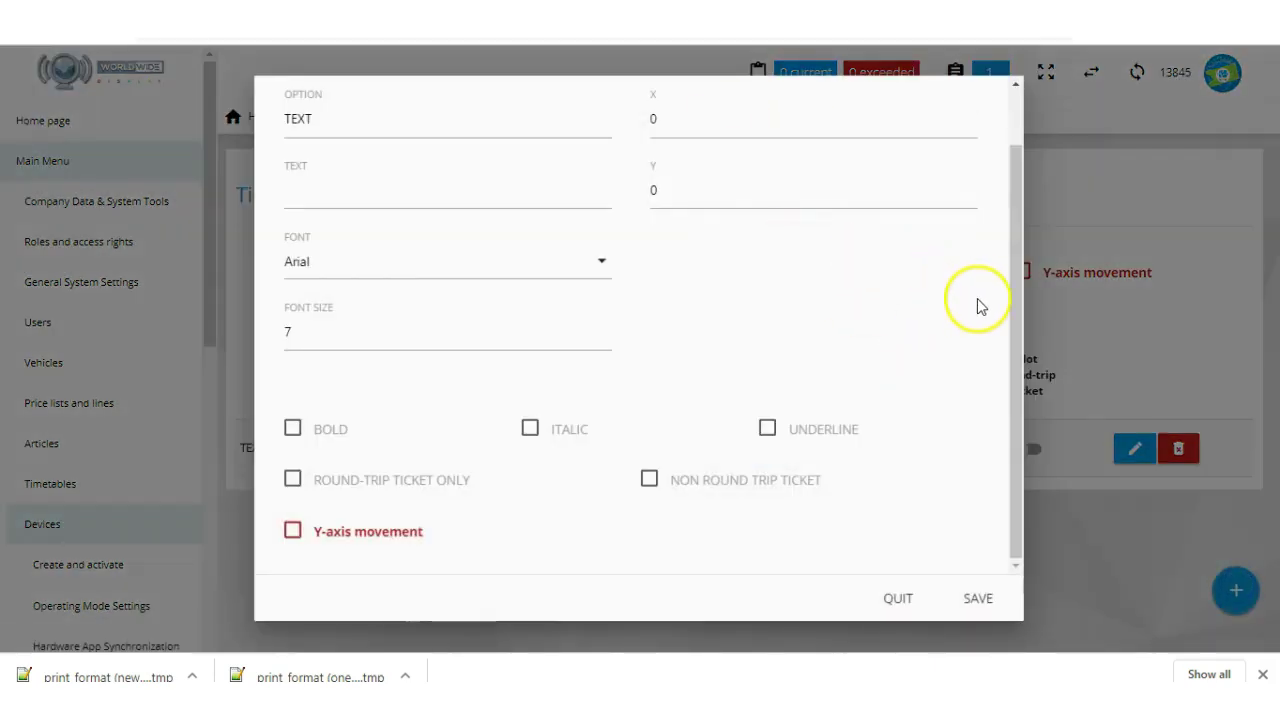
{"action": "left_click_drag", "start_coordinate": [1014, 326], "coordinate": [1023, 214]}
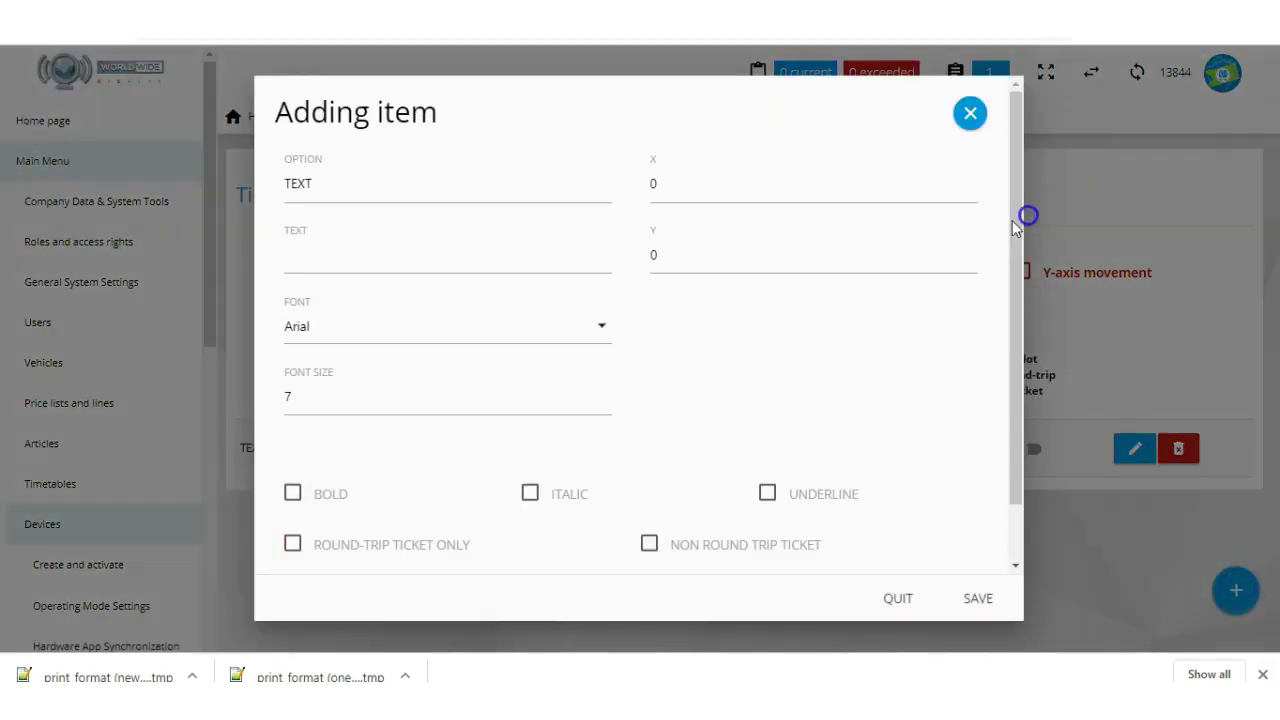
{"action": "left_click", "coordinate": [399, 186]}
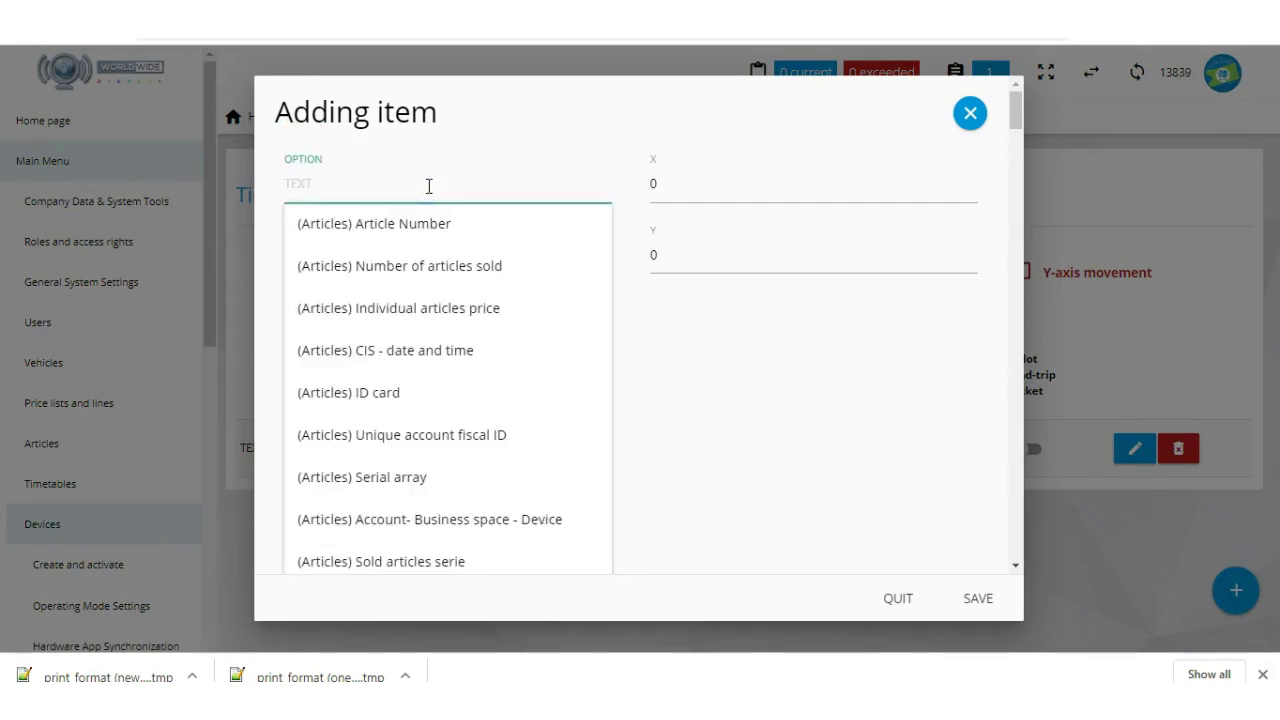
{"action": "type", "text": "te"}
{"action": "left_click", "coordinate": [376, 276]}
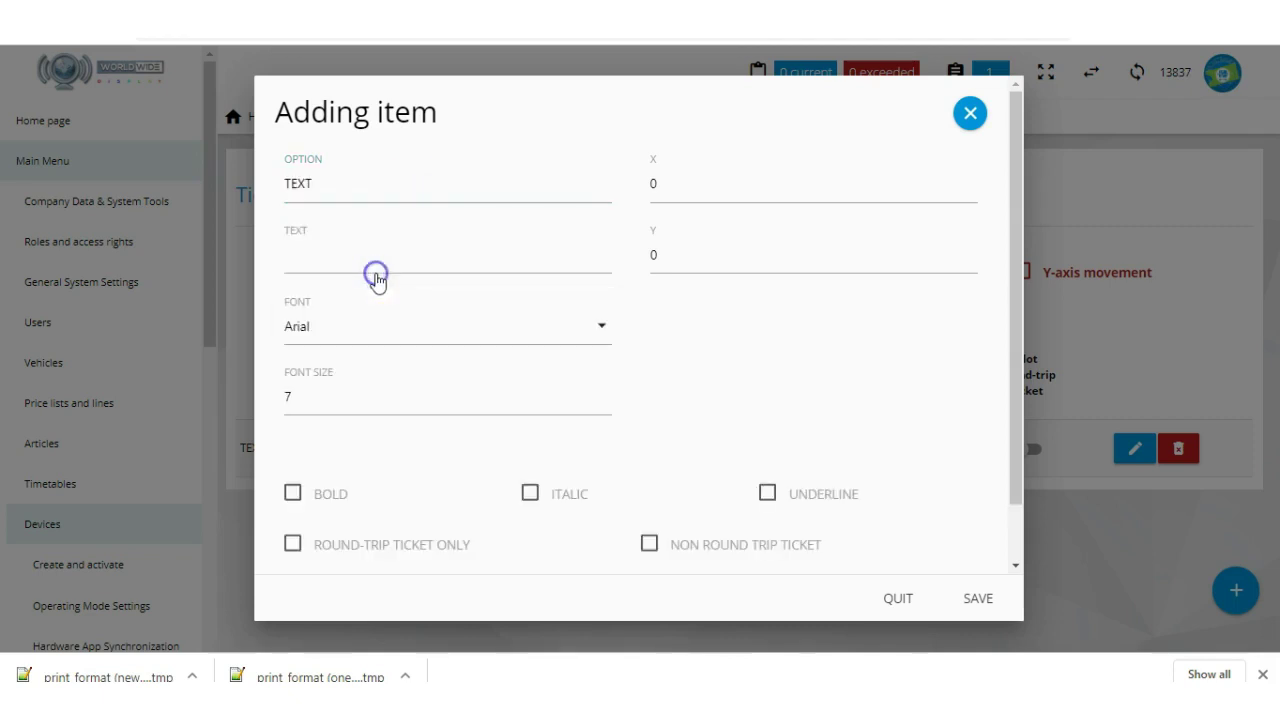
{"action": "left_click", "coordinate": [396, 260]}
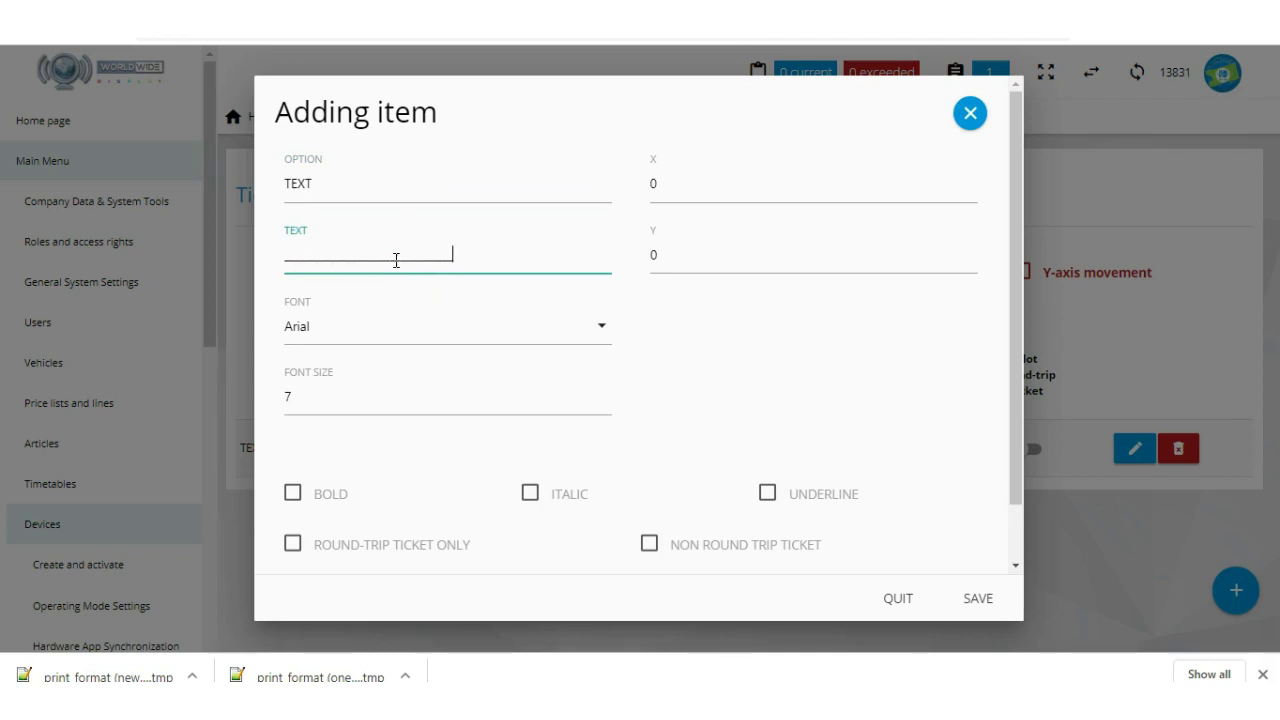
- Set the font size of the underscore separator item to 9
{"action": "left_click_drag", "start_coordinate": [543, 396], "coordinate": [147, 385]}
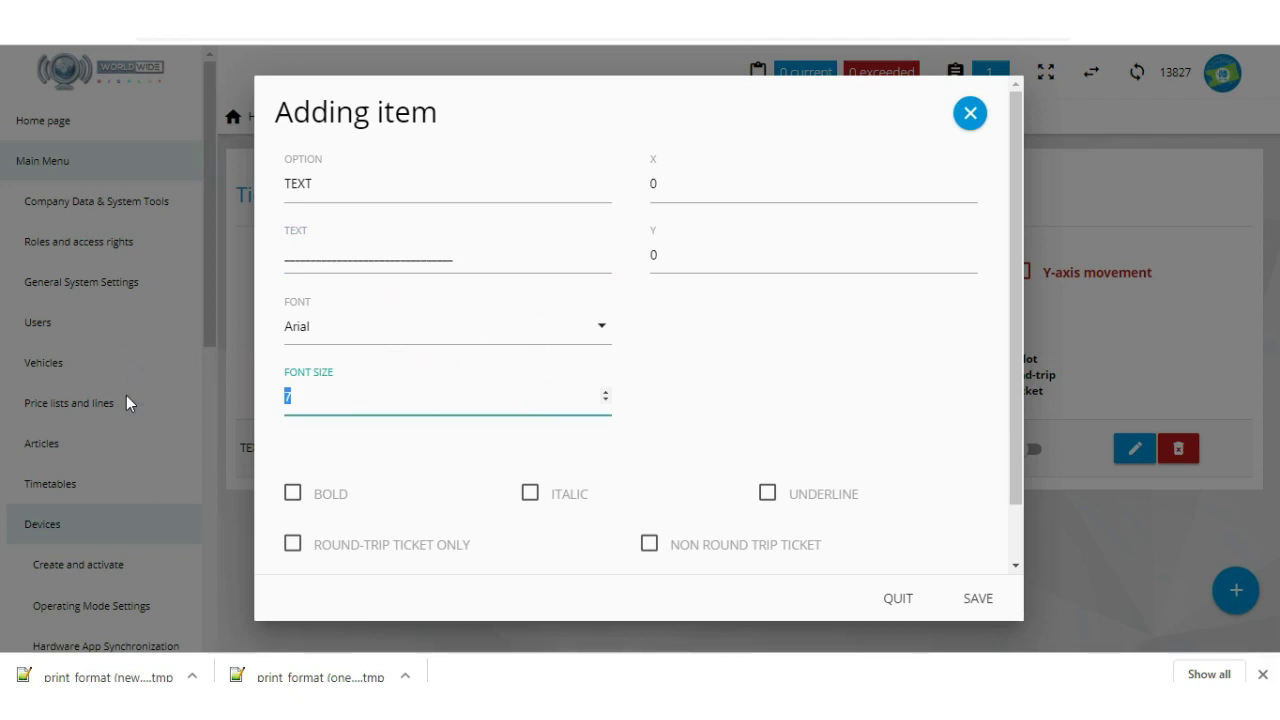
{"action": "key", "text": "Up"}
{"action": "key", "text": "Up"}
{"action": "left_click", "coordinate": [430, 464]}
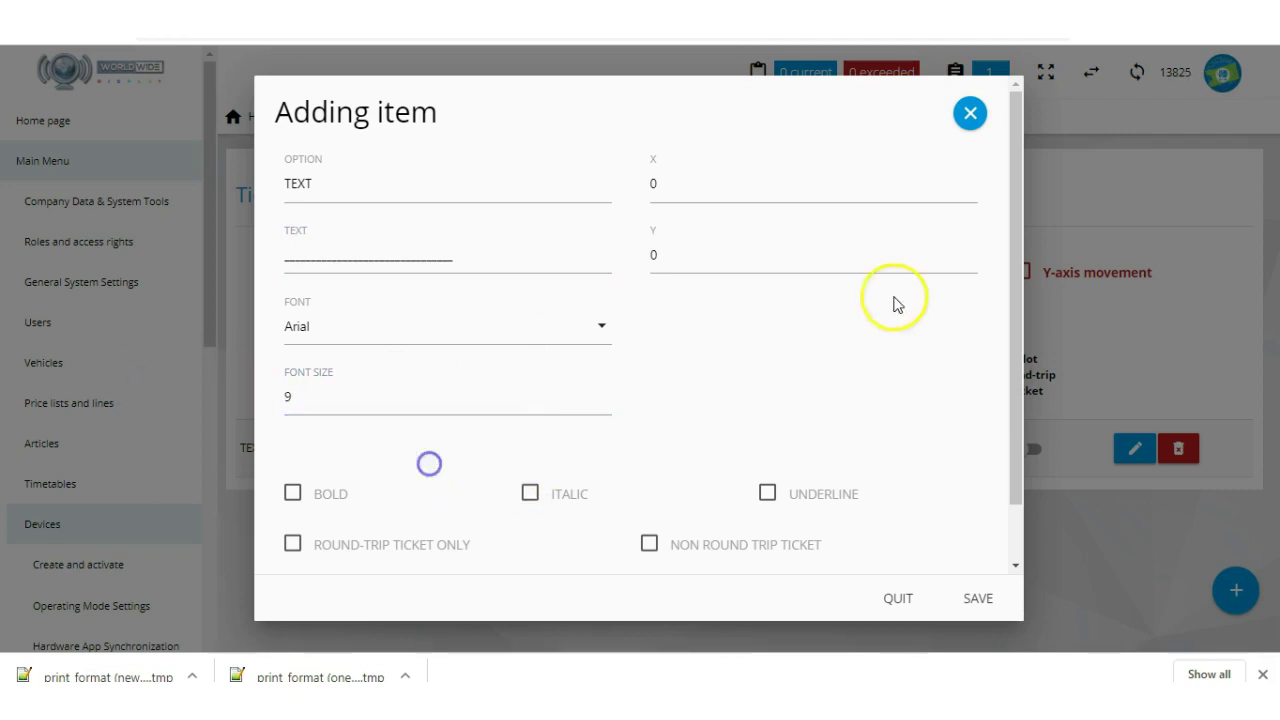
- Set the Y position of the underscore separator item to 10 and save the item
{"action": "double_click", "coordinate": [720, 254]}
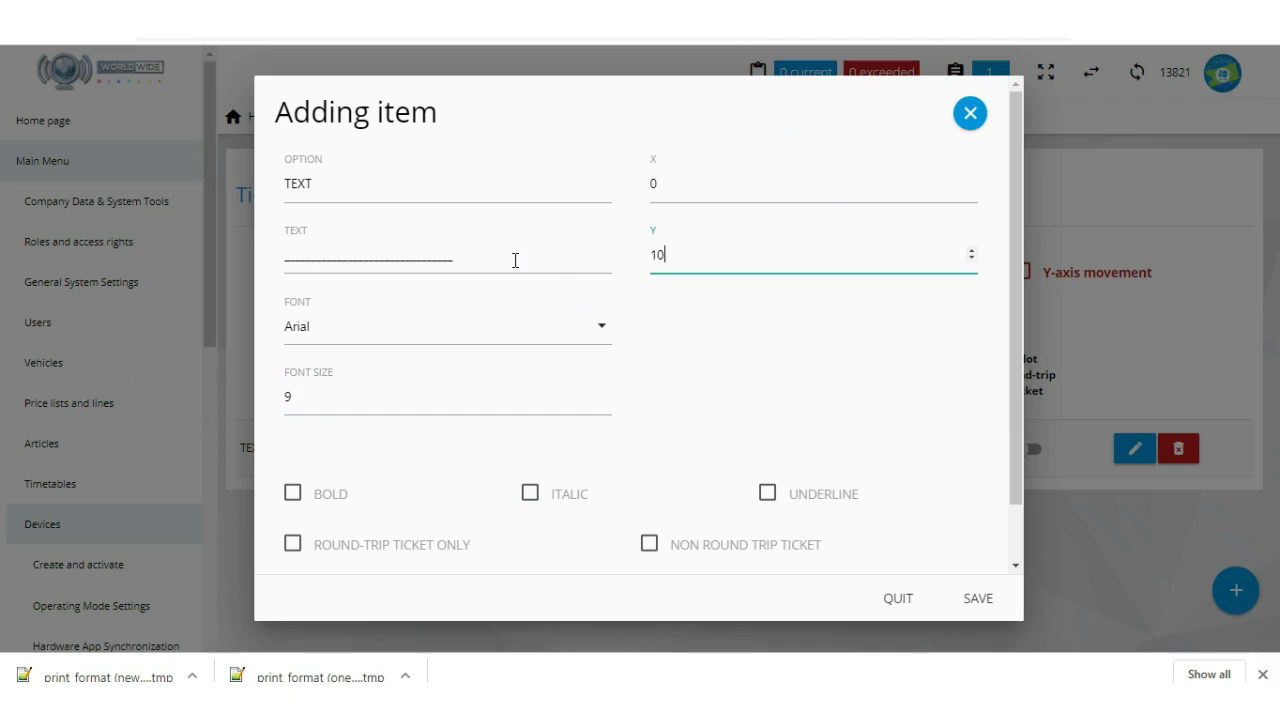
{"action": "left_click", "coordinate": [1017, 440]}
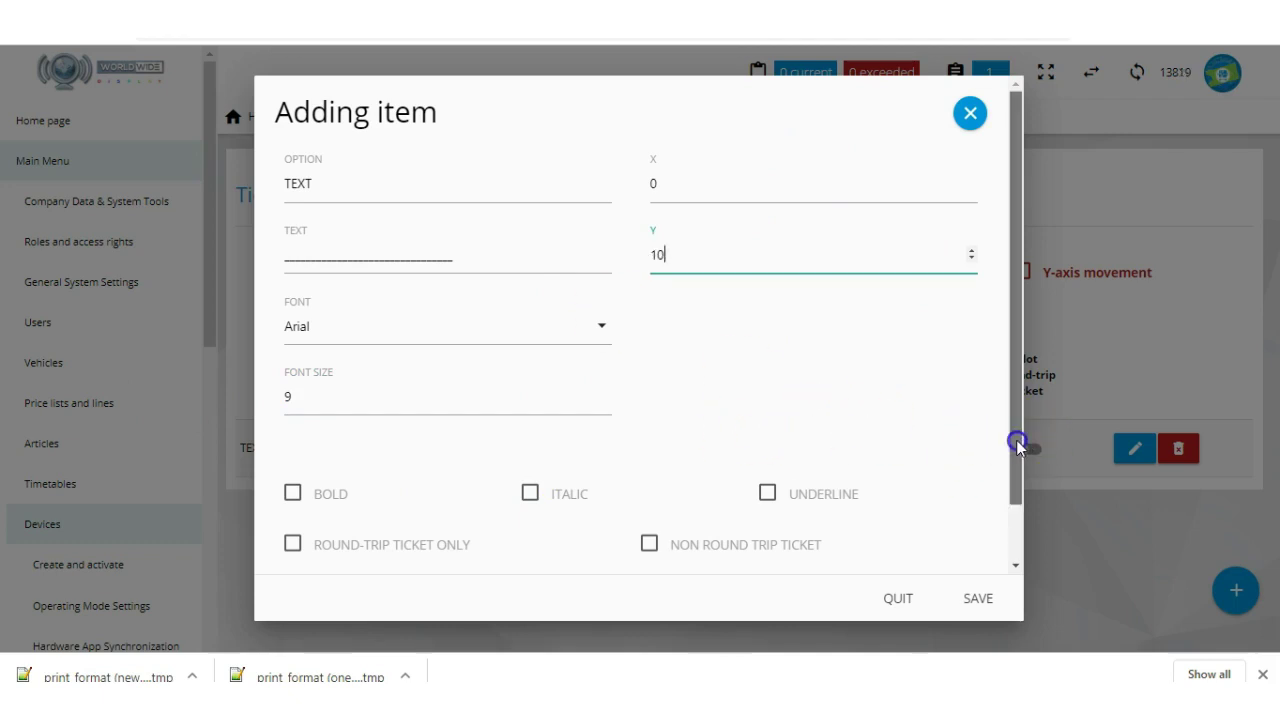
{"action": "left_click_drag", "start_coordinate": [1017, 446], "coordinate": [1006, 594]}
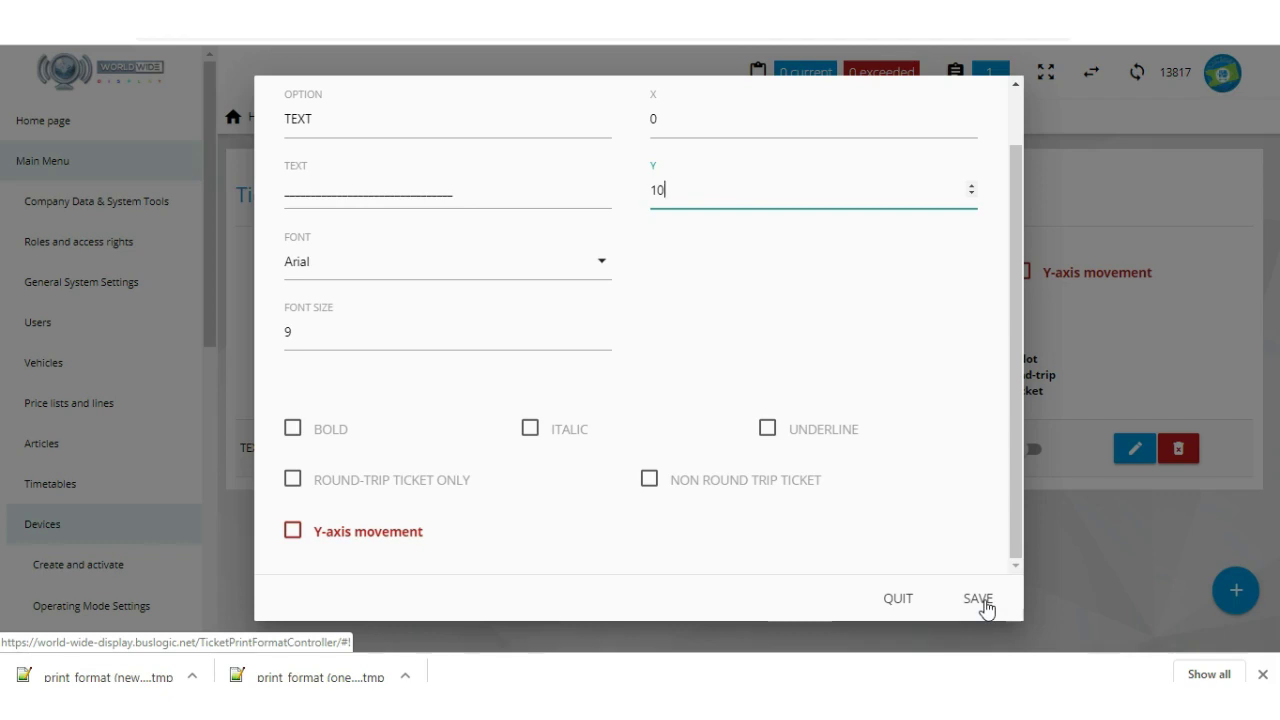
{"action": "left_click", "coordinate": [984, 605]}
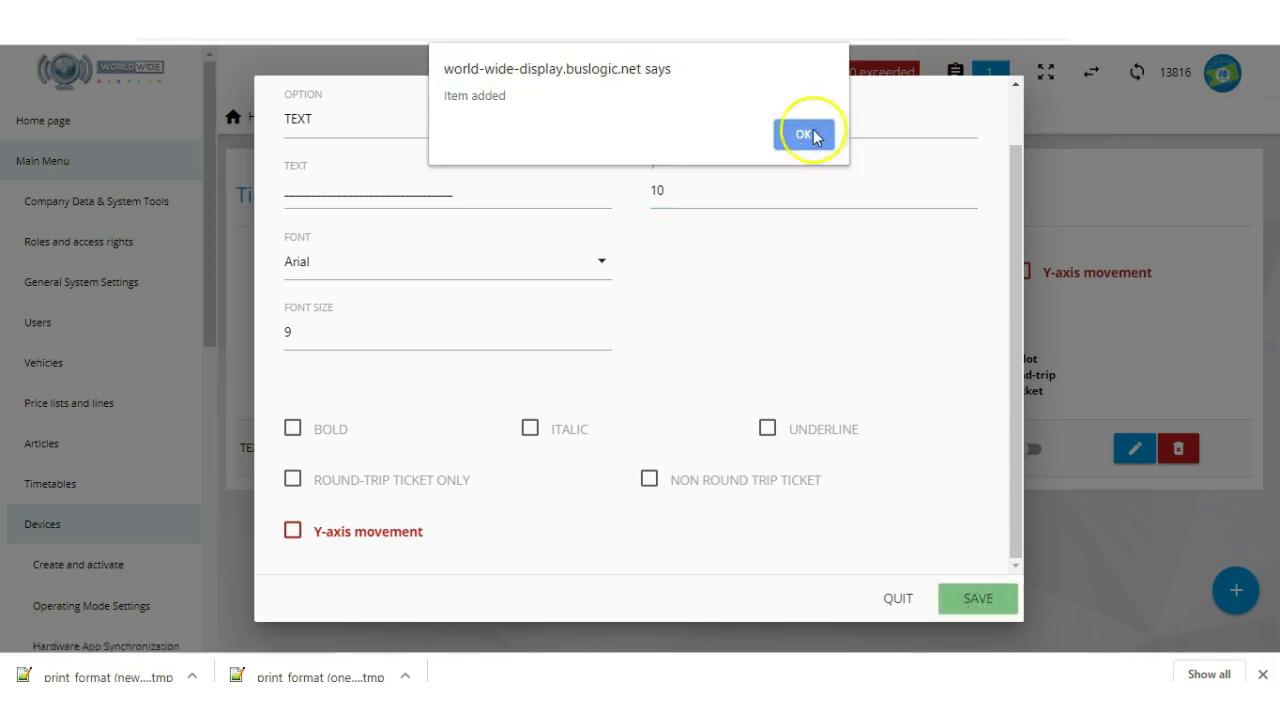
{"action": "left_click", "coordinate": [812, 135]}
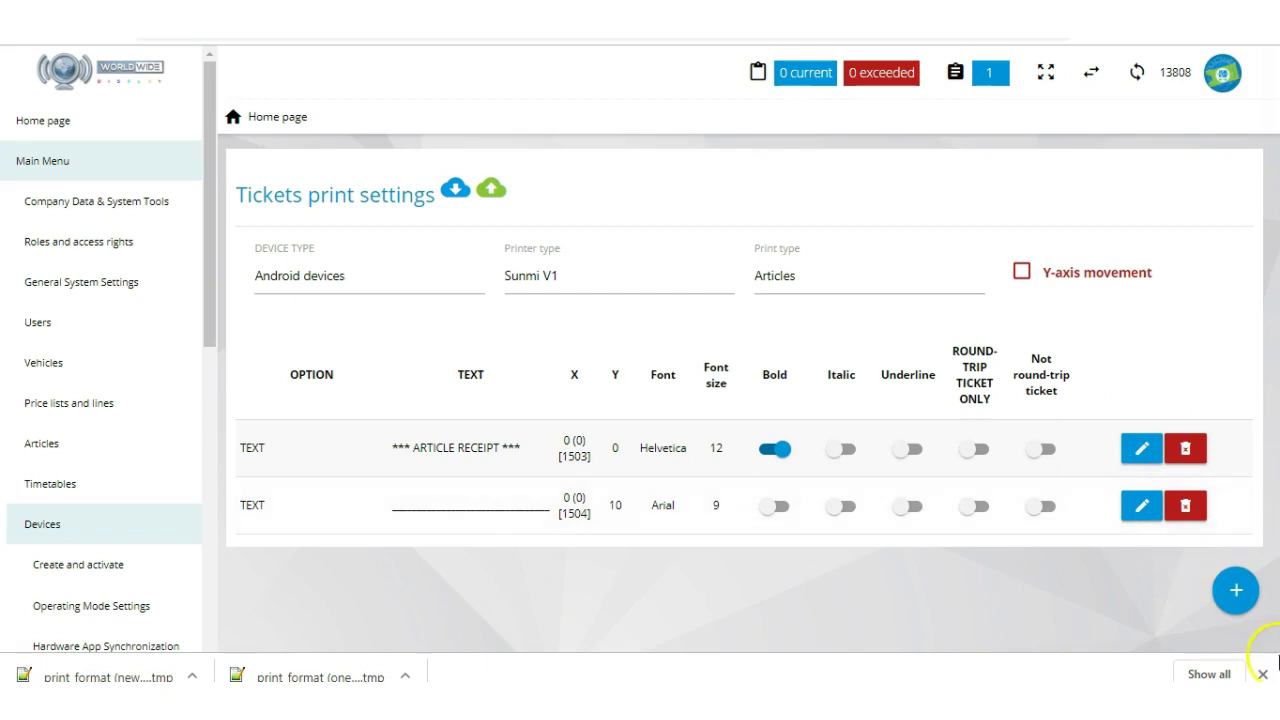
- Dismiss the downloads bar and start a new TEXT item reading "Line:" for the Articles template
{"action": "left_click", "coordinate": [1262, 675]}
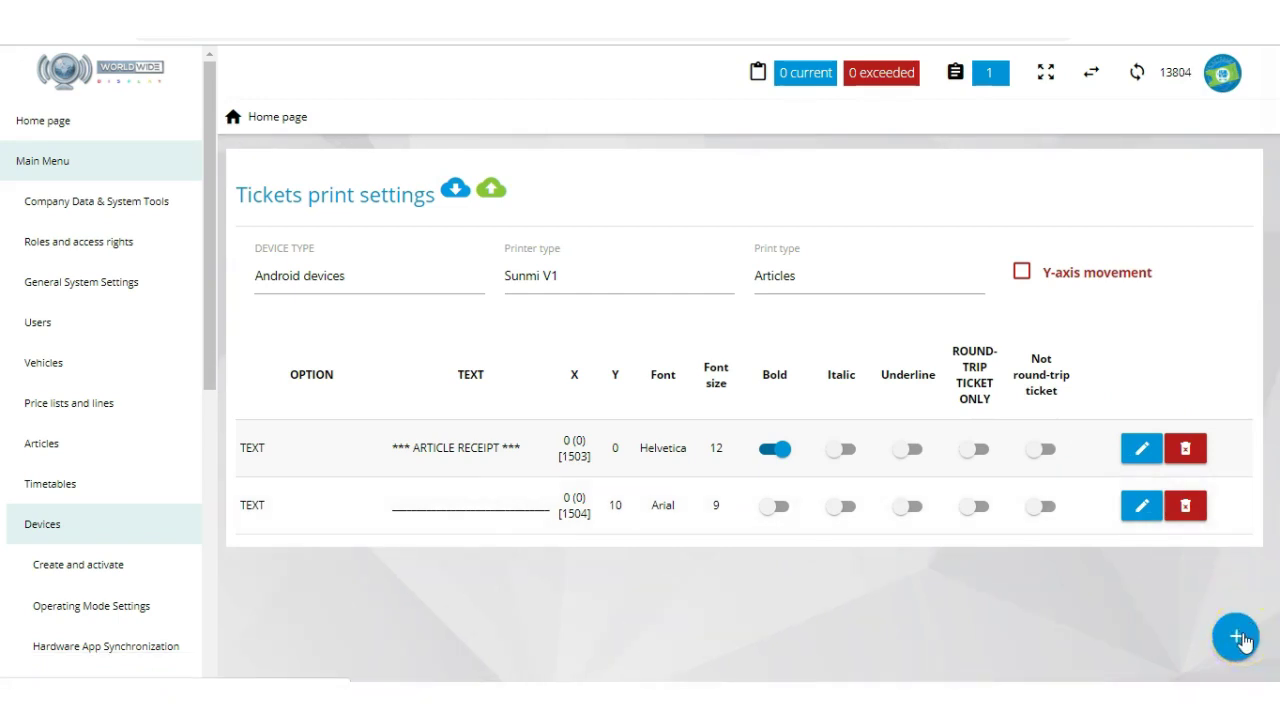
{"action": "left_click", "coordinate": [1237, 638]}
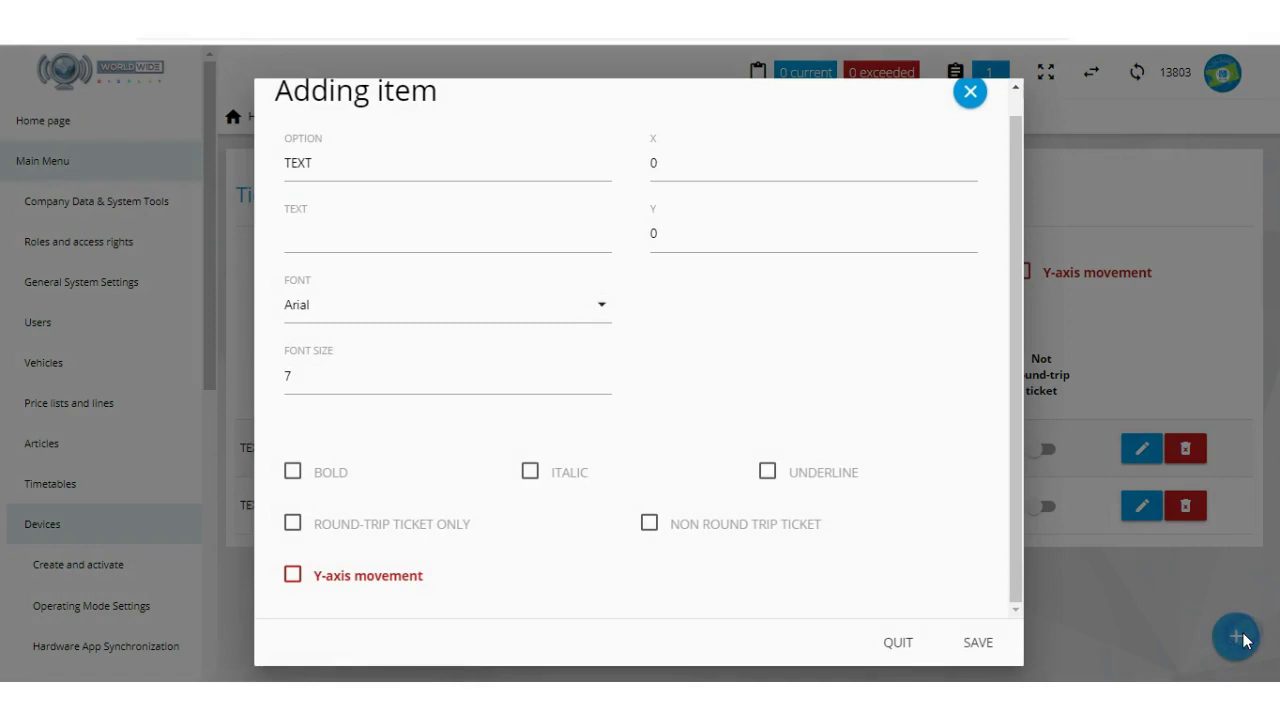
{"action": "left_click", "coordinate": [515, 166]}
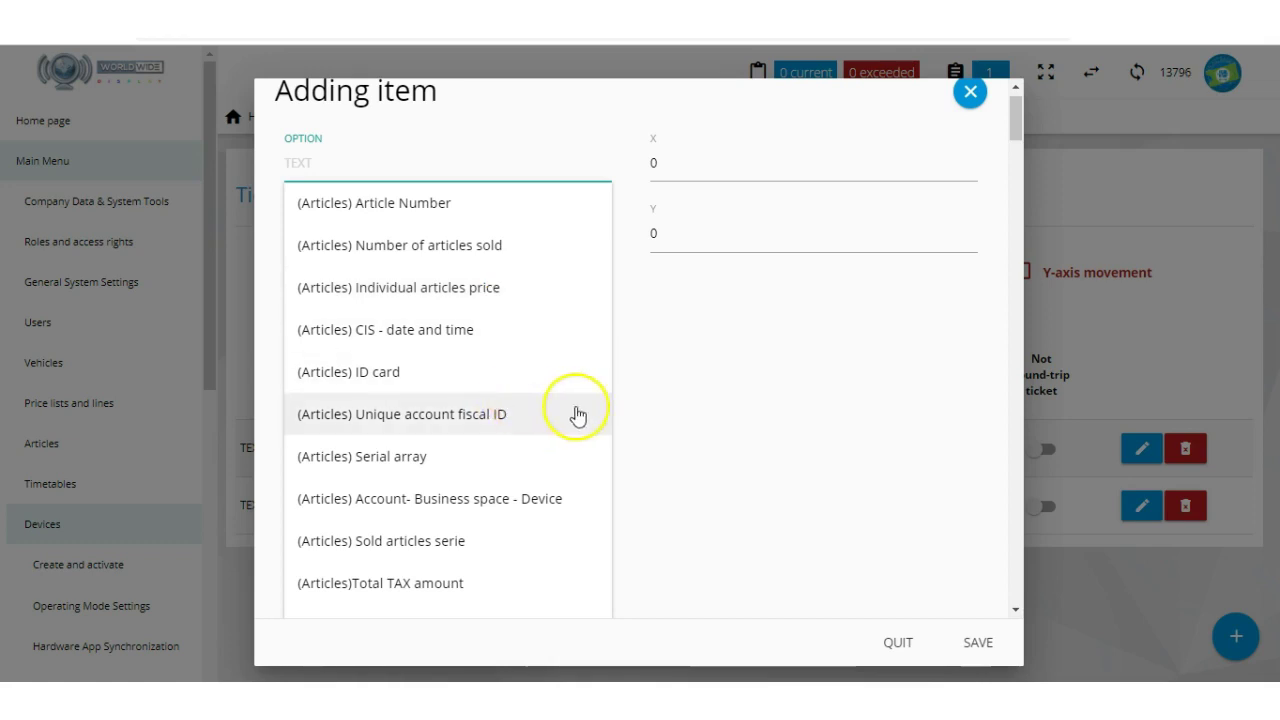
{"action": "type", "text": "l"}
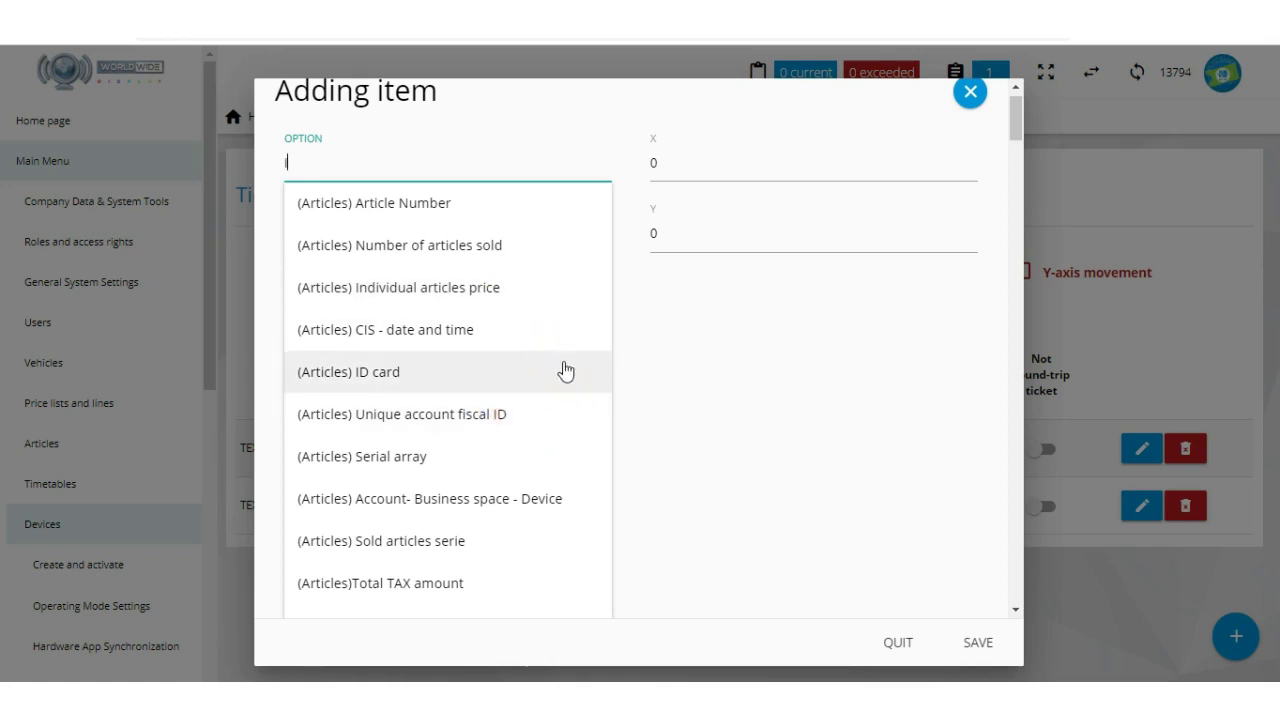
{"action": "type", "text": "i"}
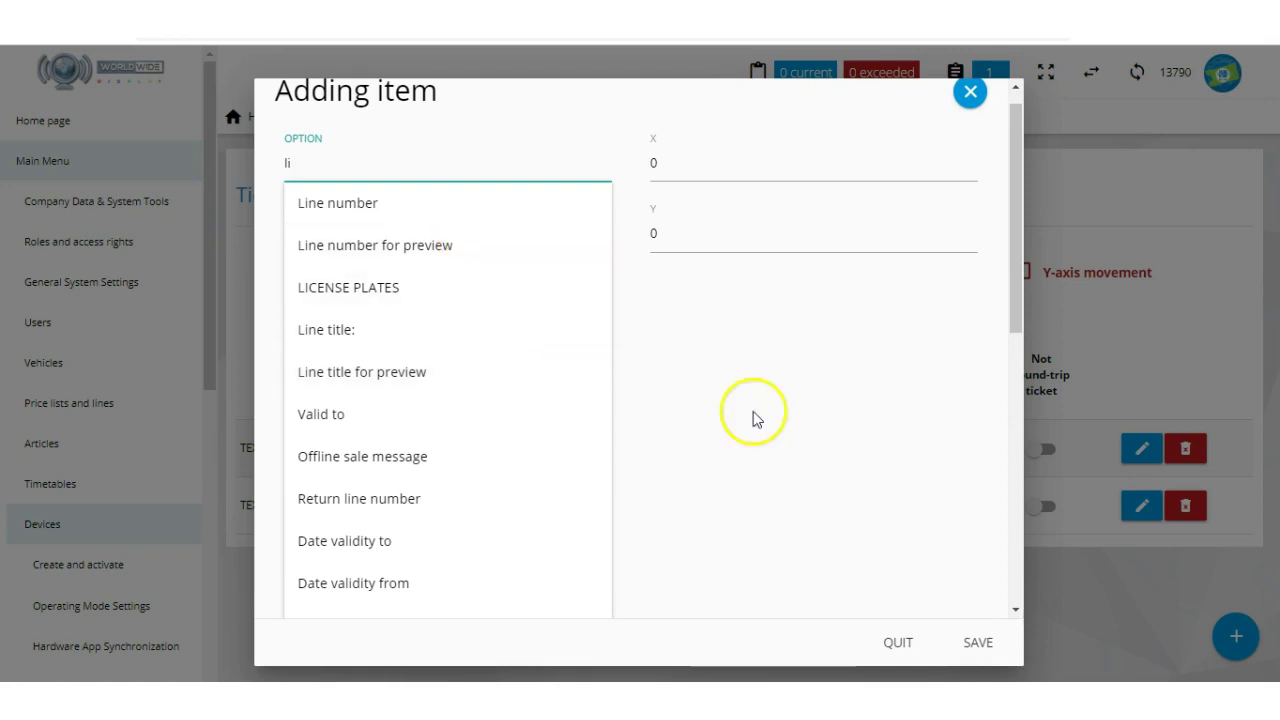
{"action": "left_click", "coordinate": [414, 171]}
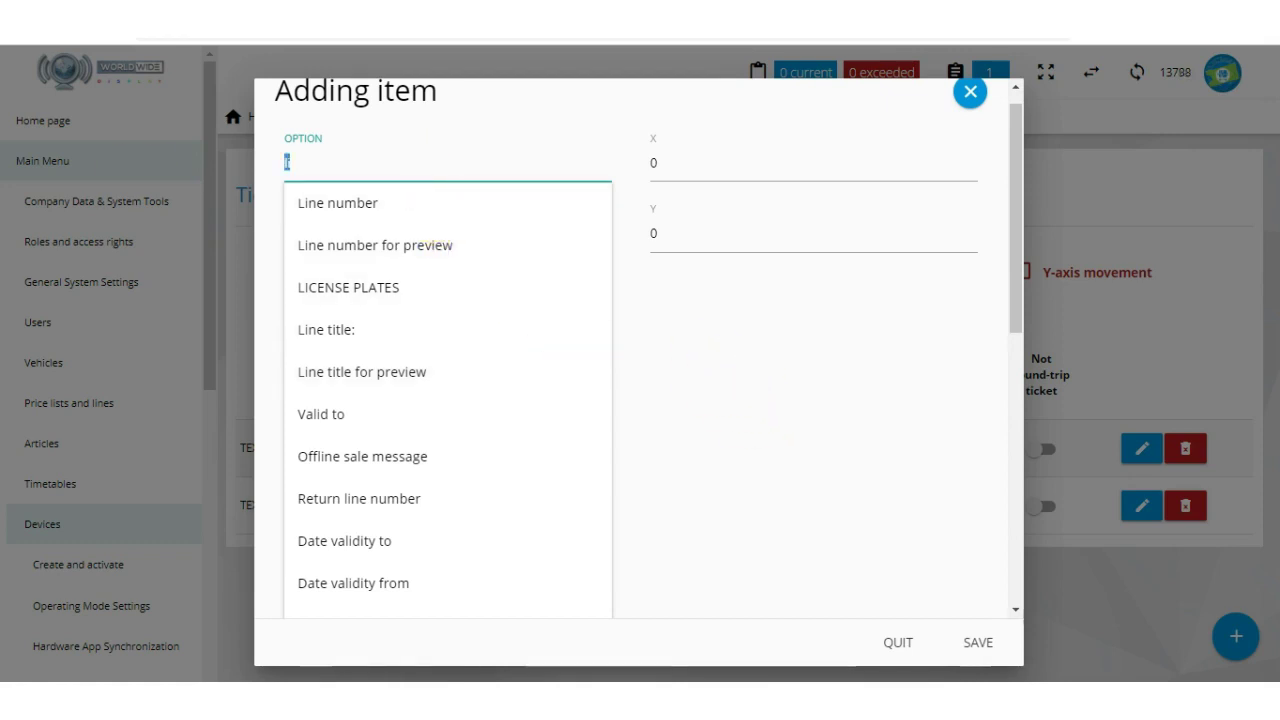
{"action": "type", "text": "te"}
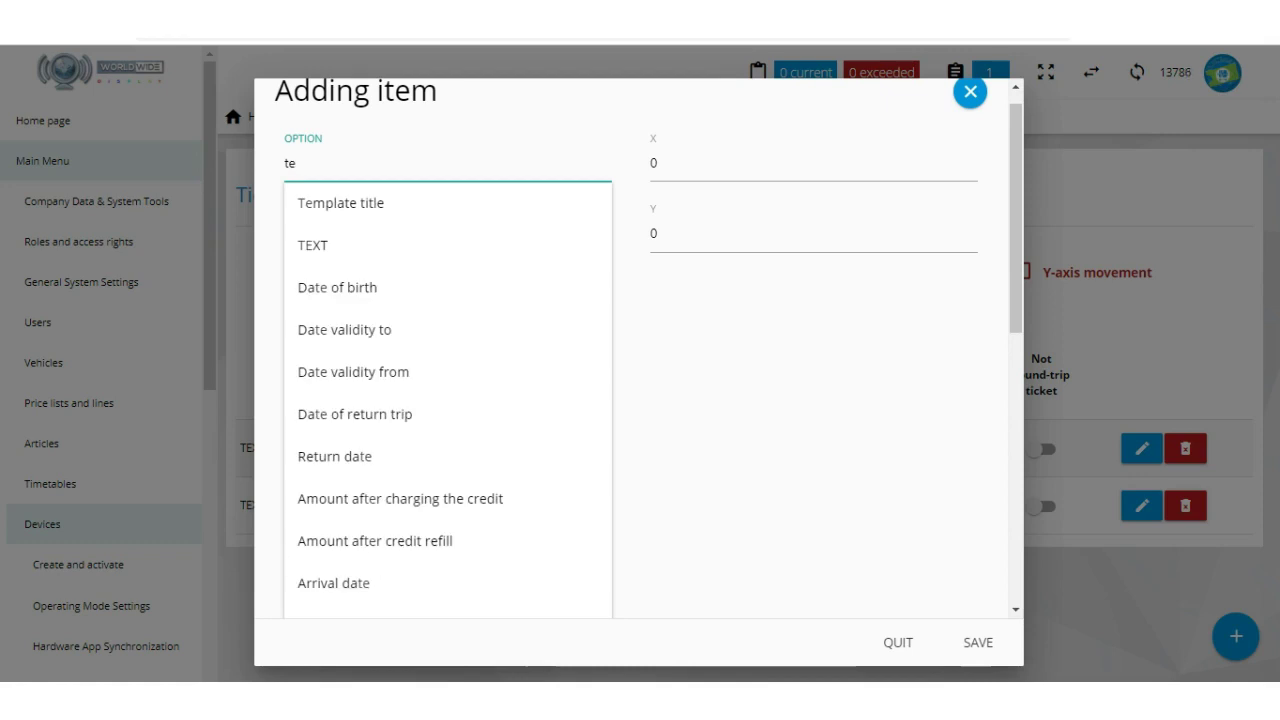
{"action": "left_click", "coordinate": [360, 248]}
{"action": "left_click", "coordinate": [398, 231]}
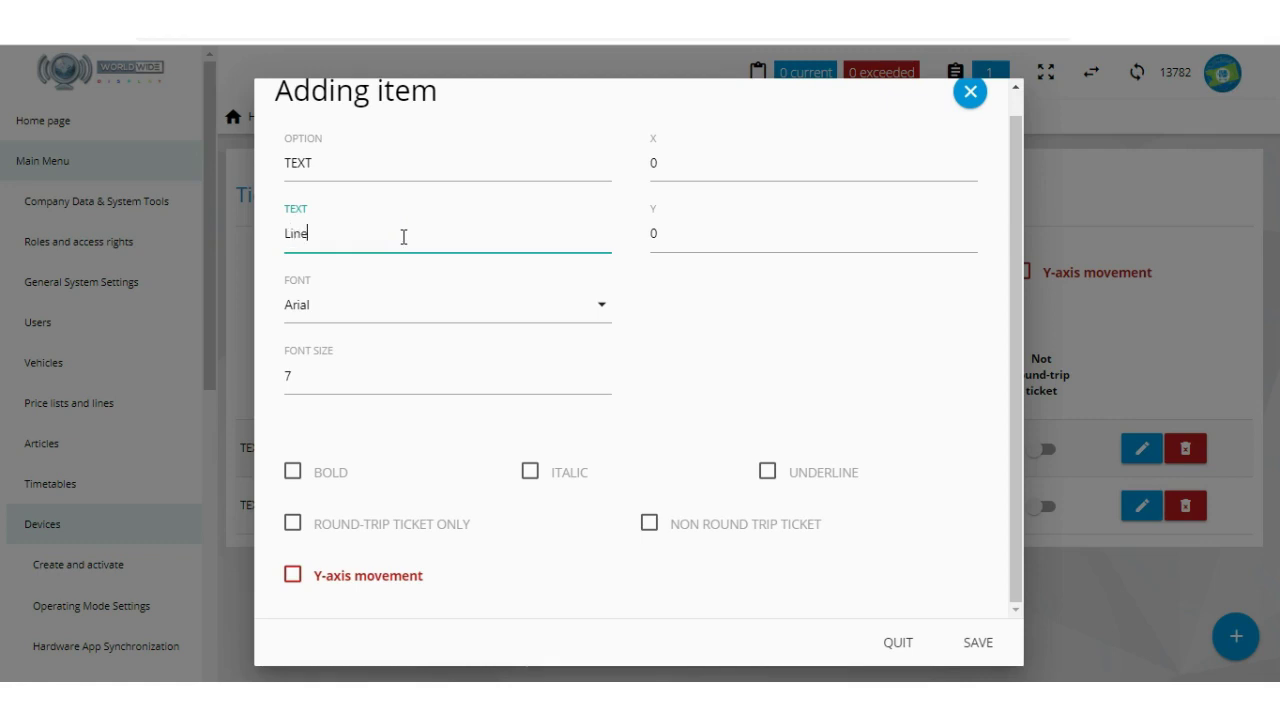
- Format the "Line:" label in Helvetica with font size 8
{"action": "left_click", "coordinate": [575, 311]}
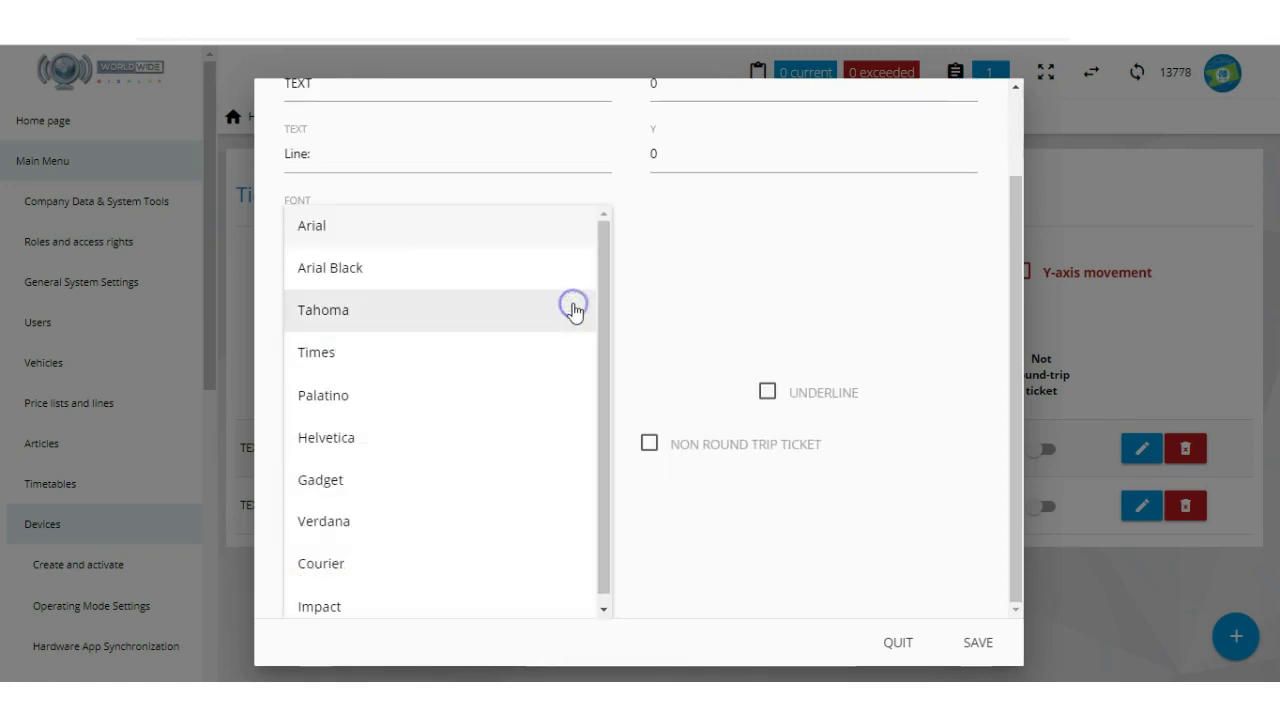
{"action": "left_click", "coordinate": [385, 445]}
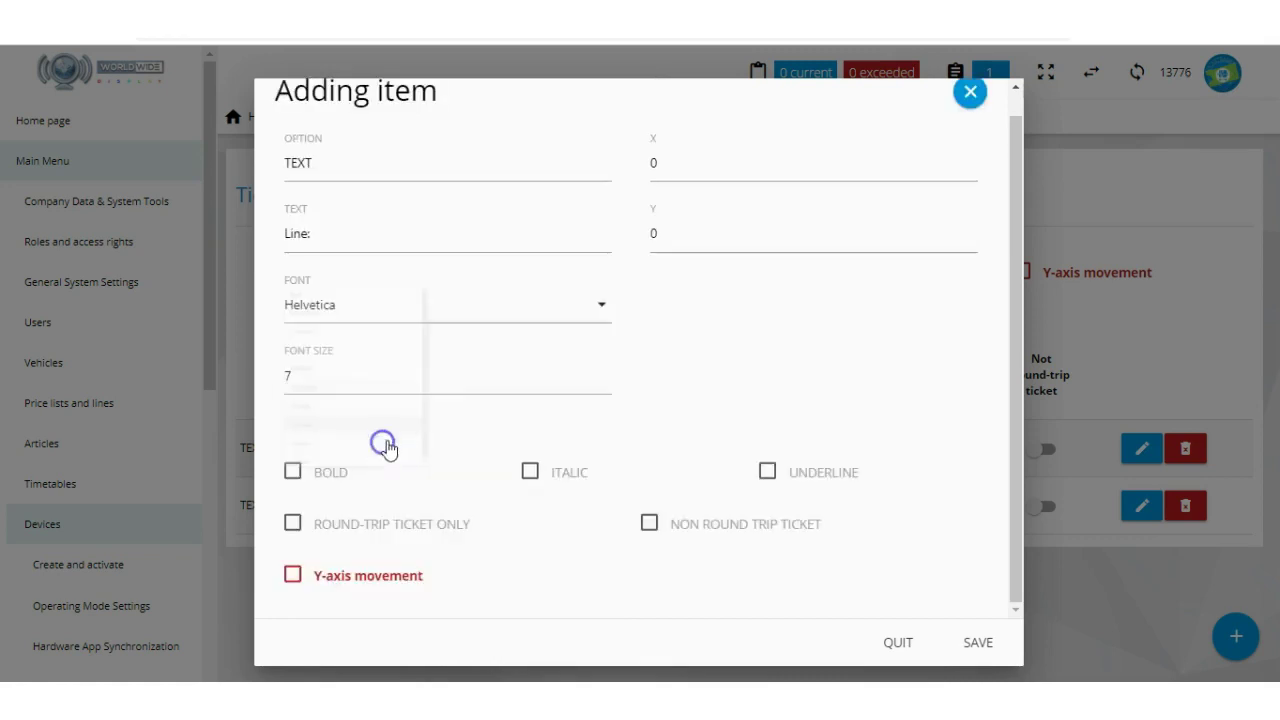
{"action": "double_click", "coordinate": [483, 357]}
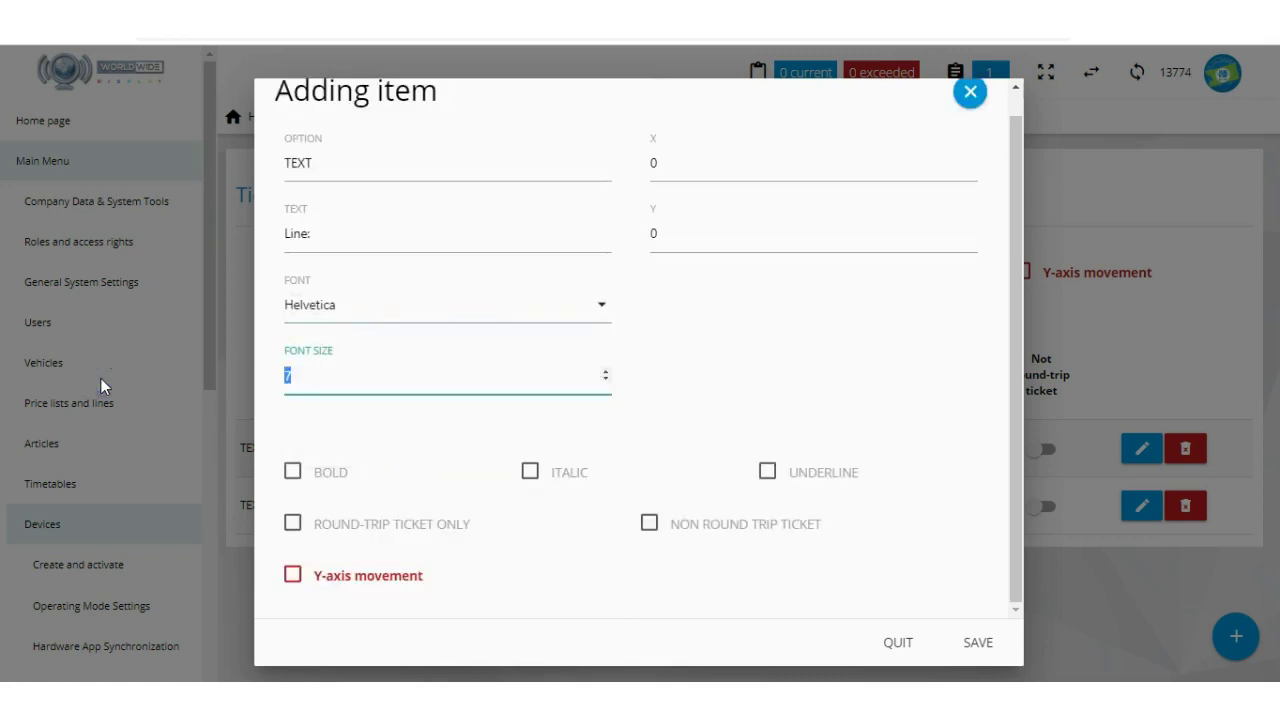
{"action": "type", "text": "8"}
{"action": "left_click", "coordinate": [718, 393]}
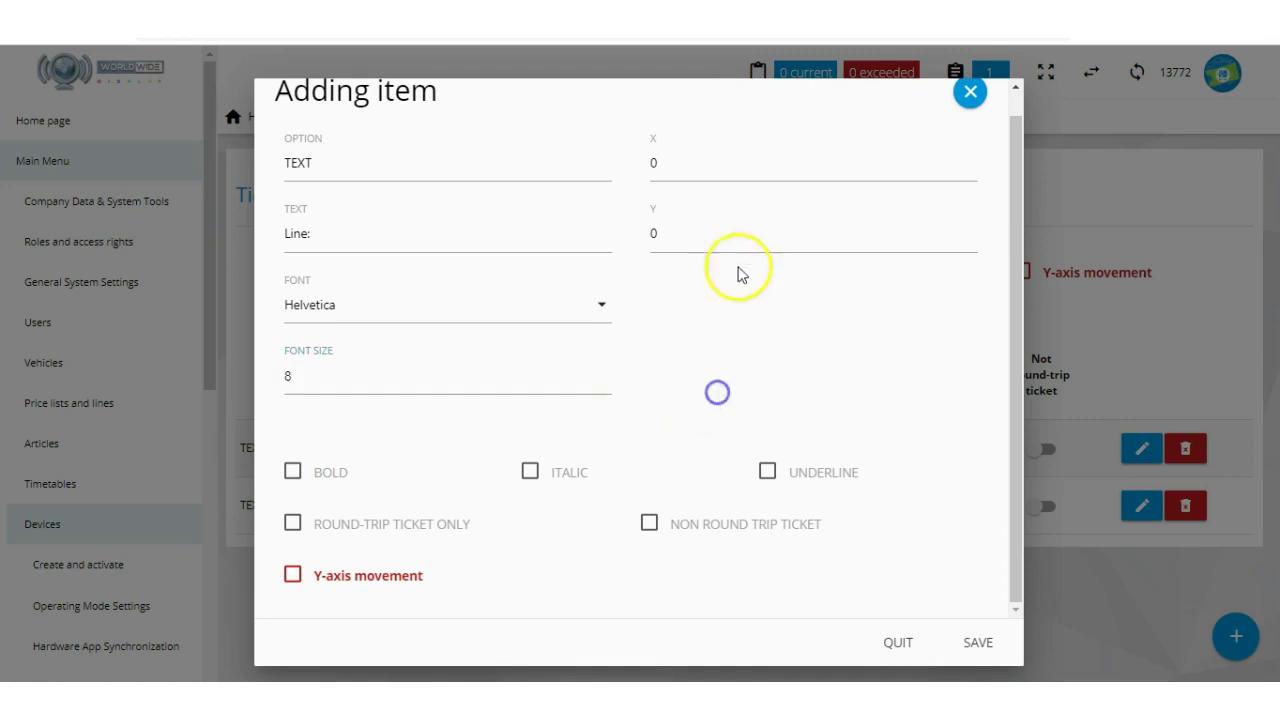
- Place the "Line:" label at Y 15 and save the item
{"action": "left_click", "coordinate": [723, 166]}
{"action": "double_click", "coordinate": [655, 231]}
{"action": "type", "text": "15"}
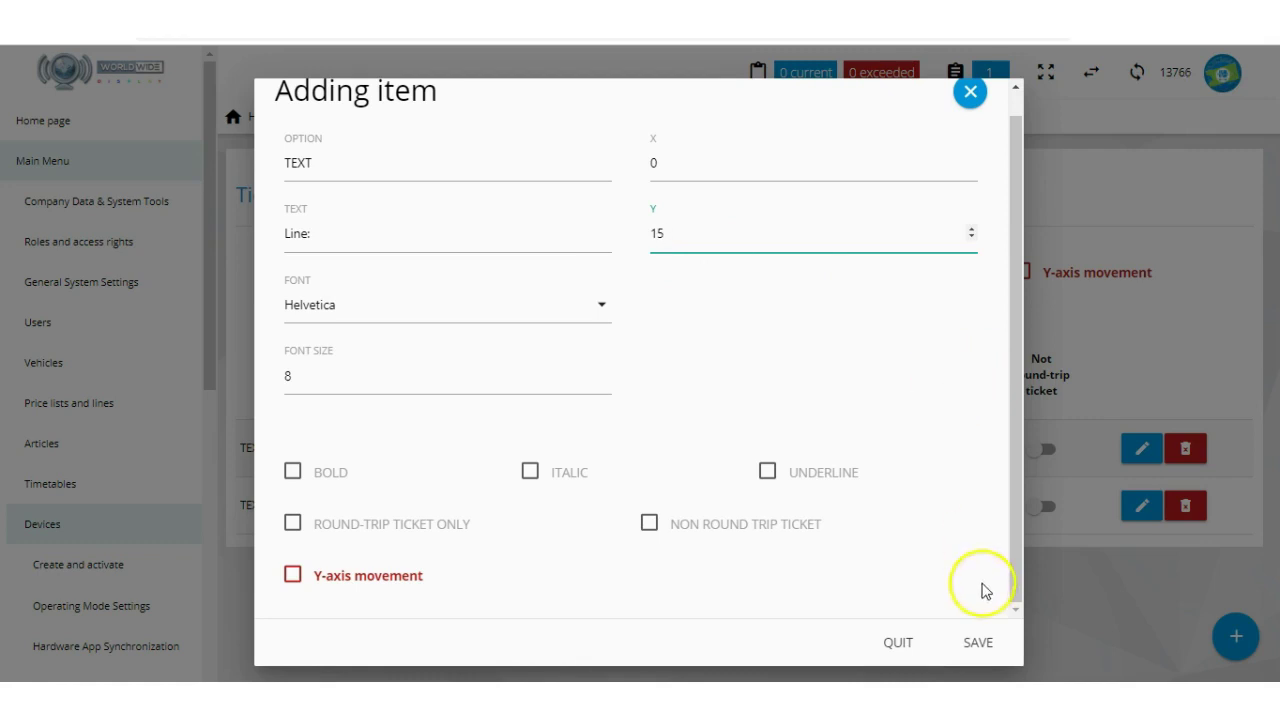
{"action": "left_click", "coordinate": [980, 641]}
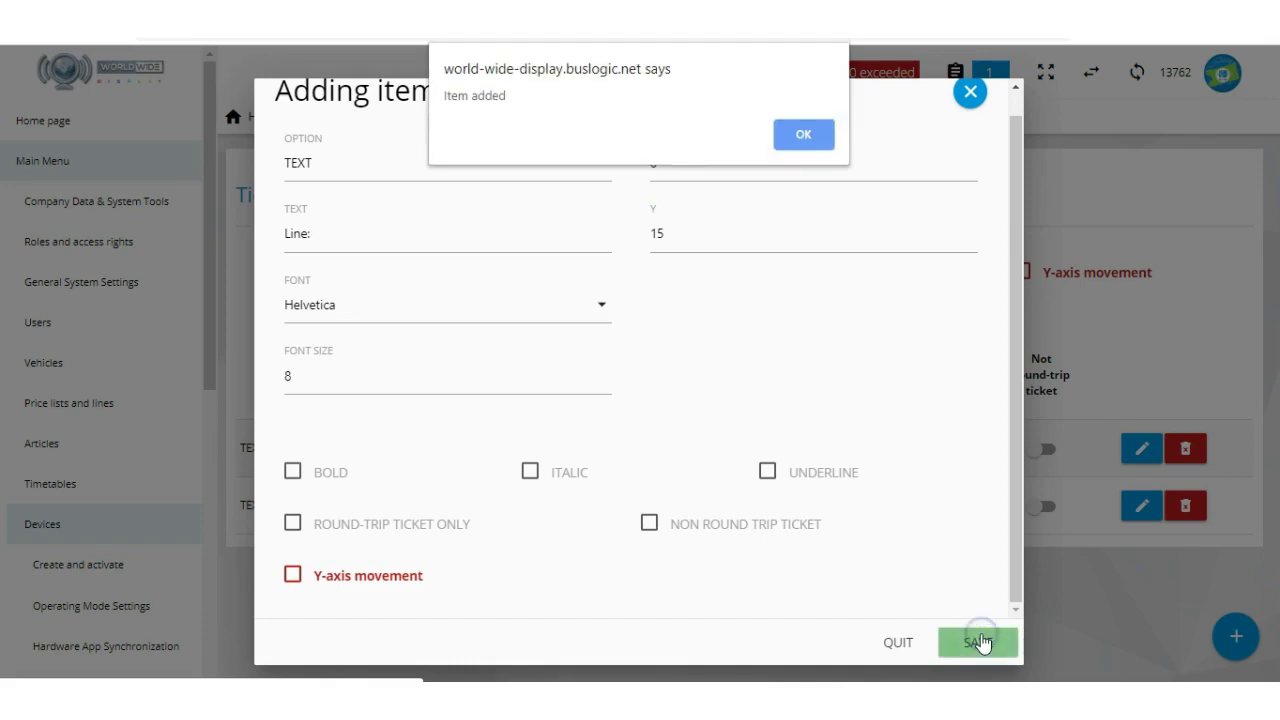
{"action": "left_click", "coordinate": [812, 137]}
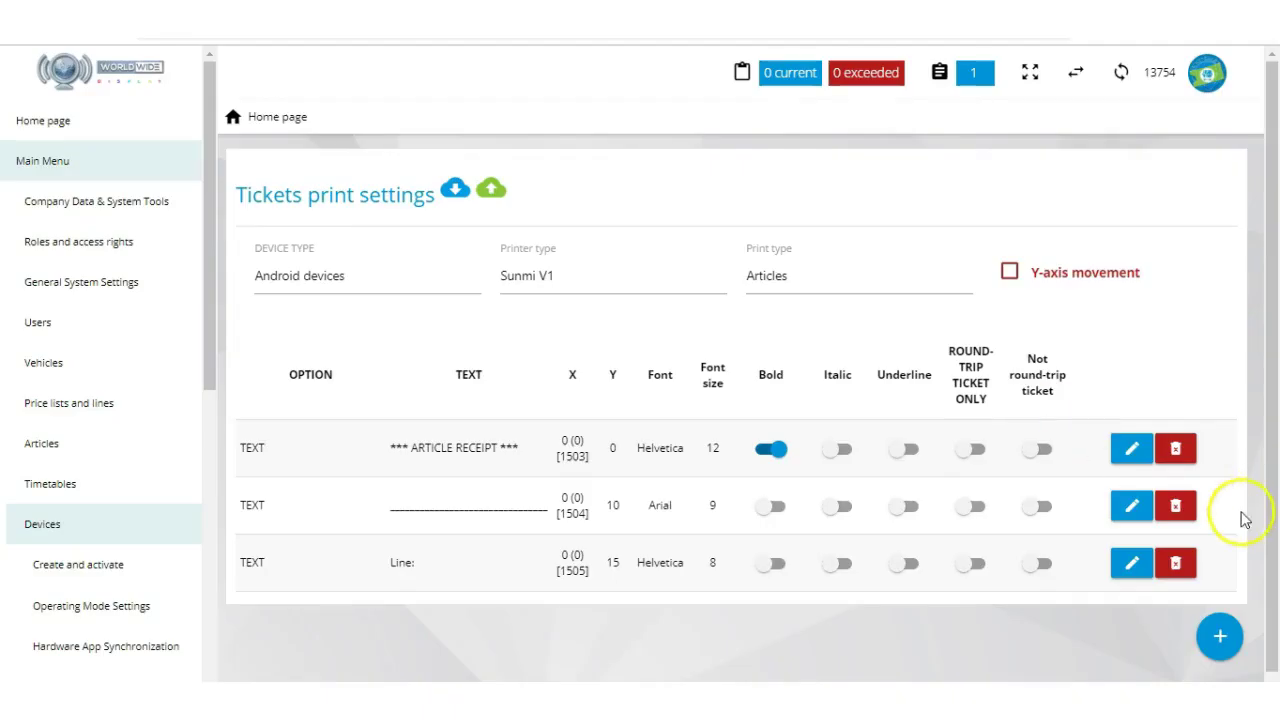
- Start a new item with the Line number option and set its font size to 8
{"action": "left_click", "coordinate": [1220, 636]}
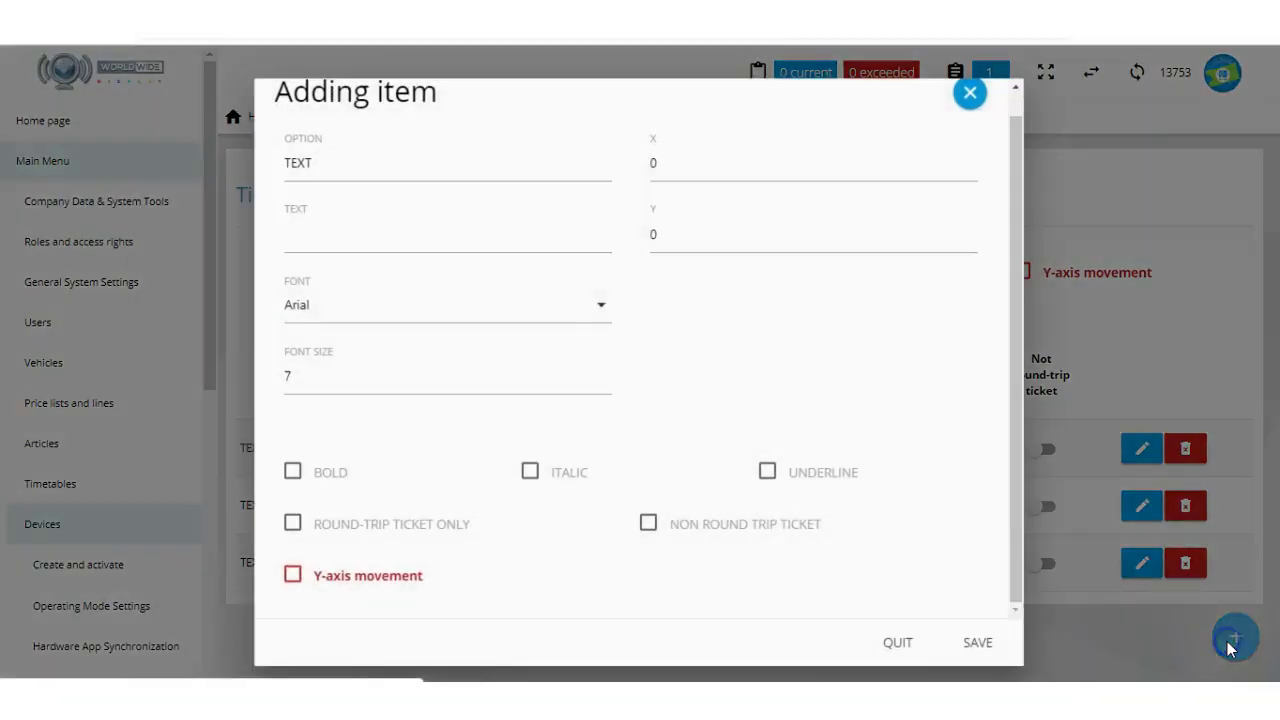
{"action": "left_click", "coordinate": [477, 179]}
{"action": "type", "text": "lin"}
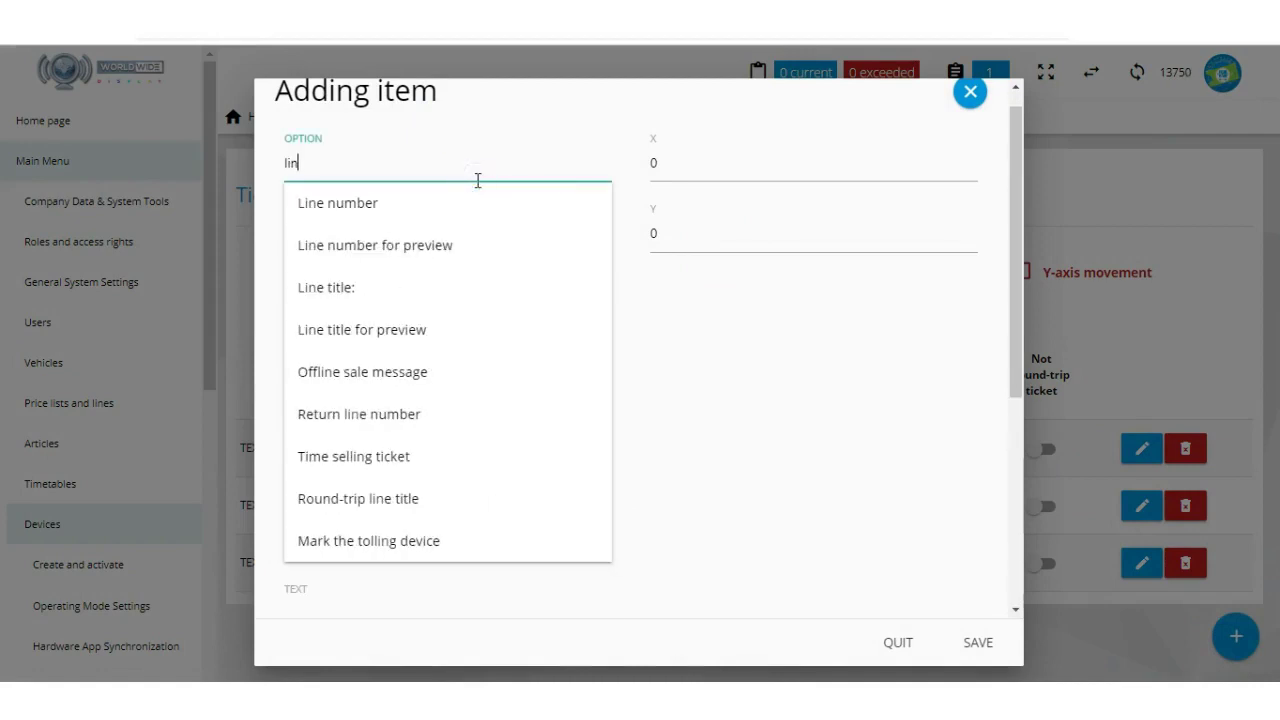
{"action": "left_click", "coordinate": [471, 208]}
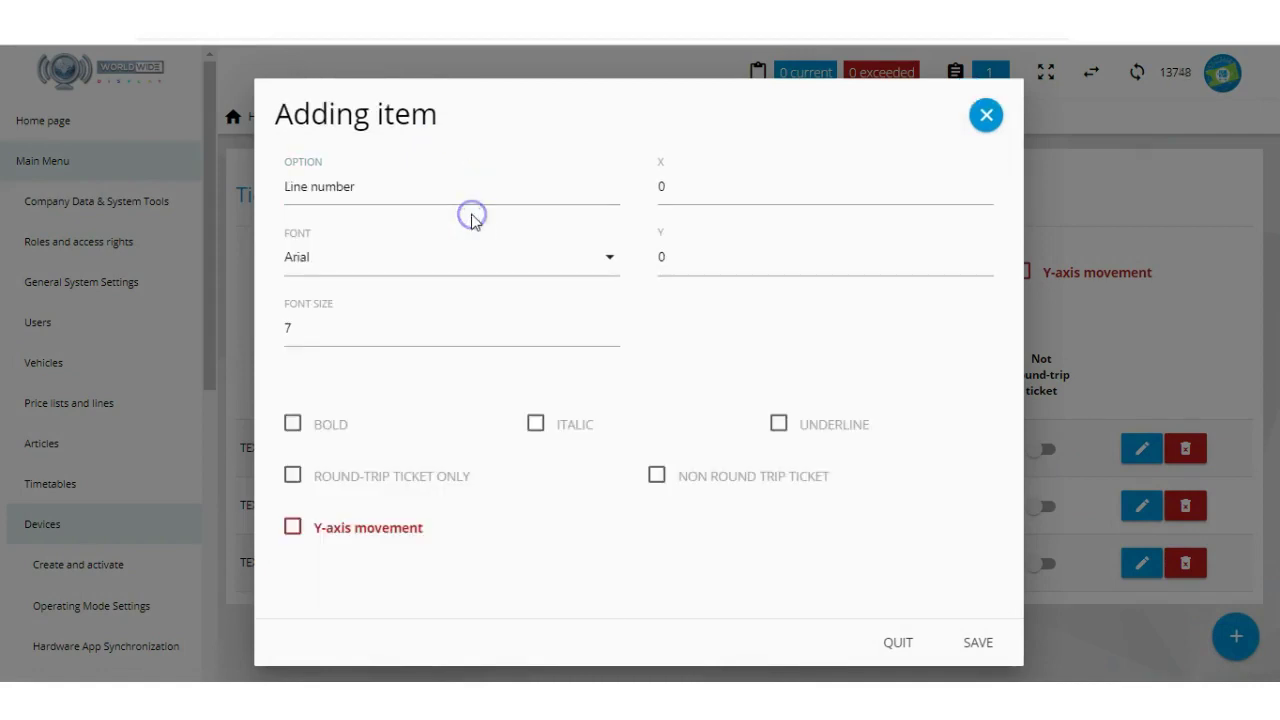
{"action": "left_click", "coordinate": [471, 335]}
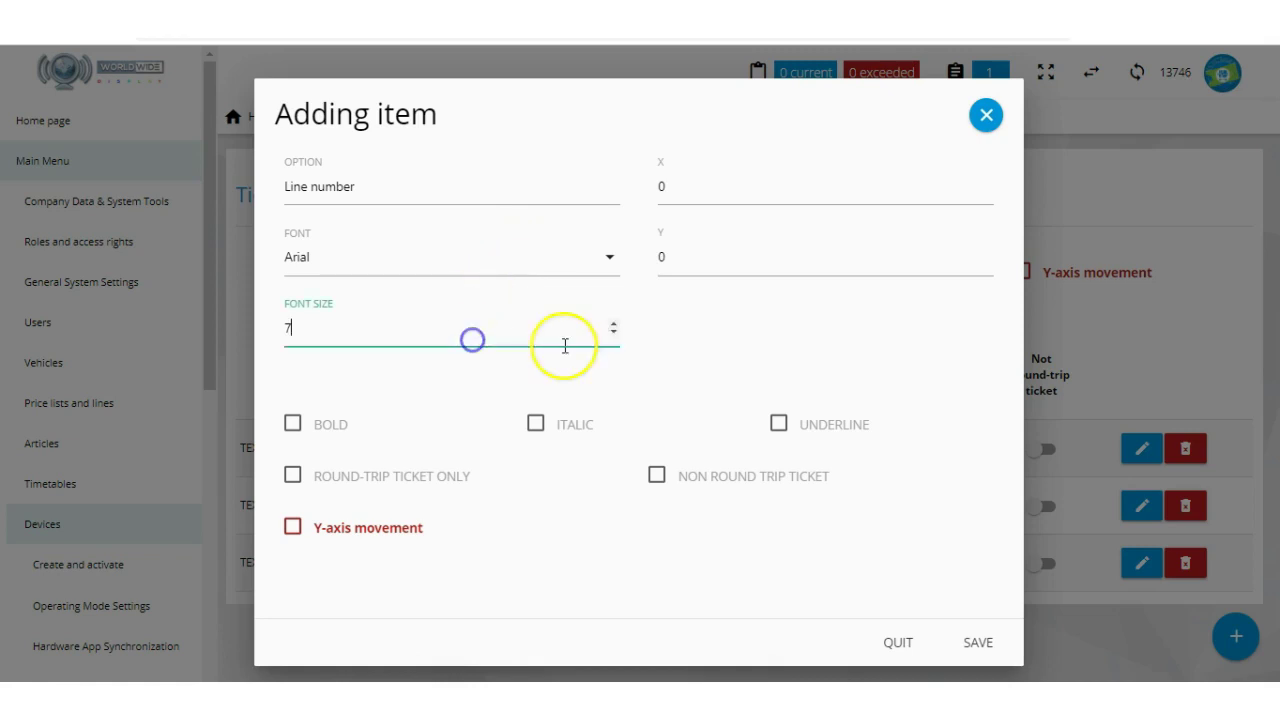
{"action": "left_click", "coordinate": [612, 326]}
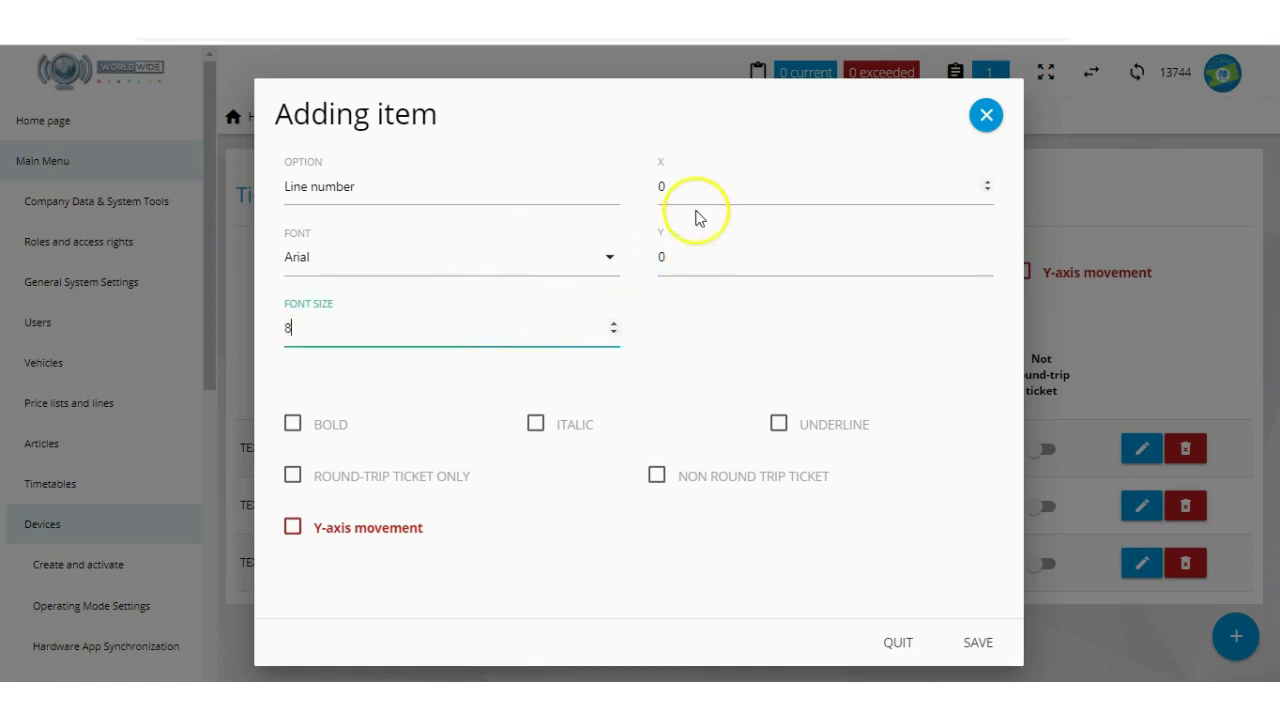
- Position the Line number item at X 10, Y 15 and save it
{"action": "left_click", "coordinate": [698, 263]}
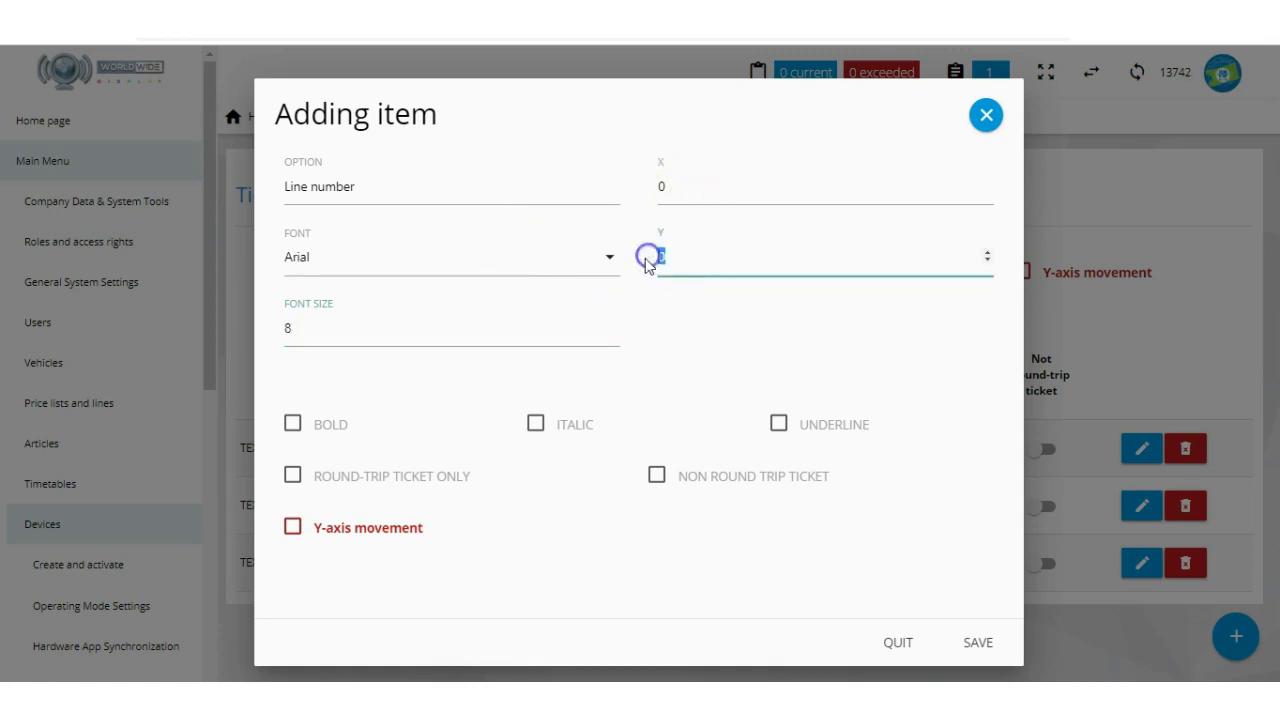
{"action": "type", "text": "15"}
{"action": "double_click", "coordinate": [722, 188]}
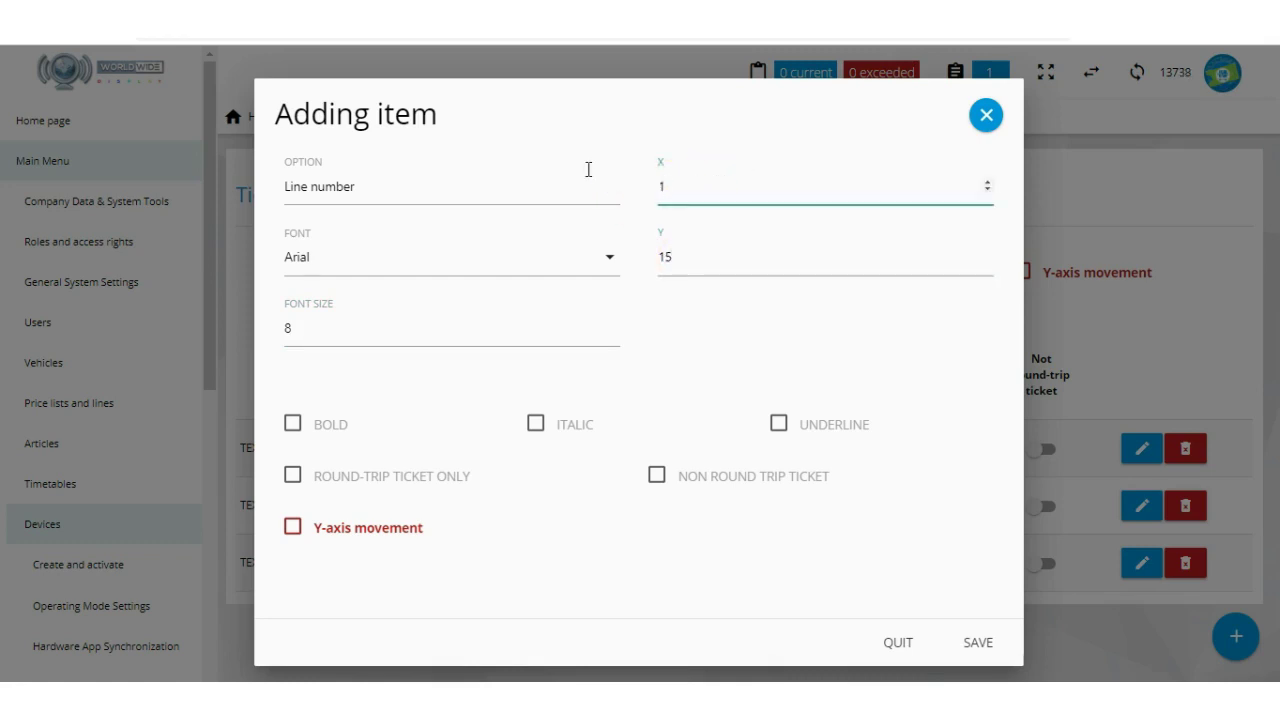
{"action": "left_click", "coordinate": [970, 645]}
{"action": "left_click", "coordinate": [810, 132]}
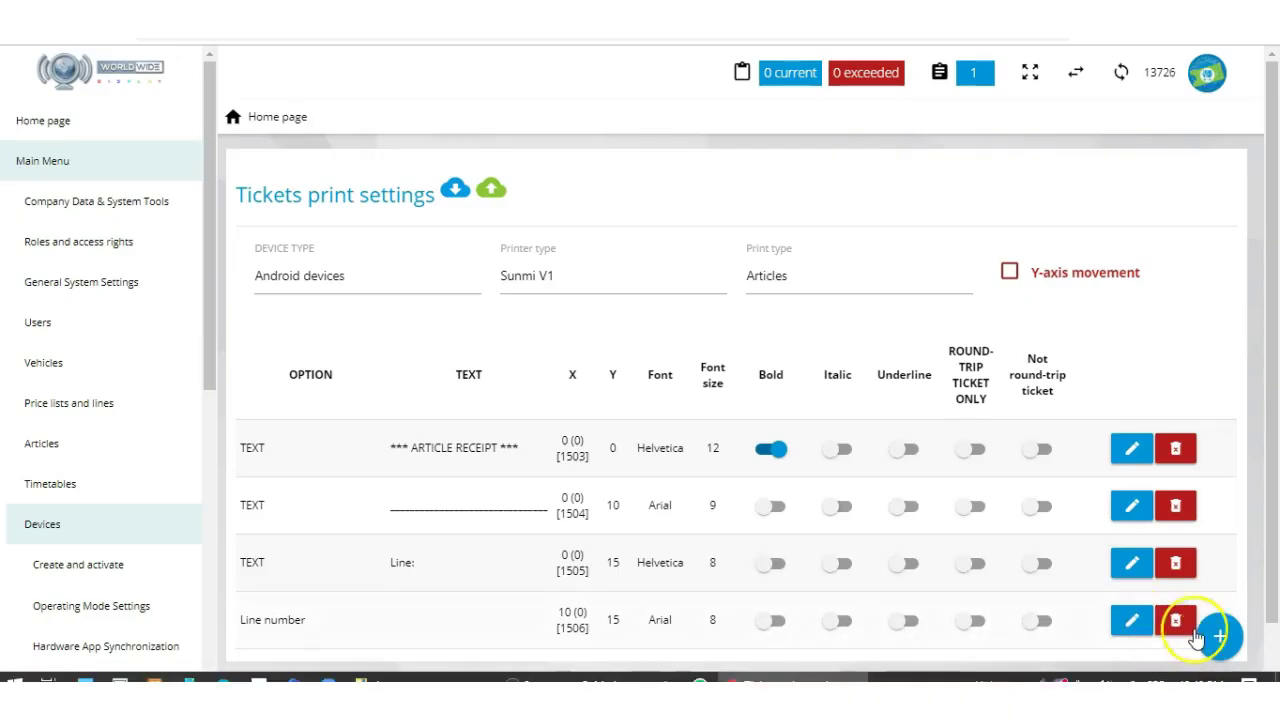
- Start a new TEXT item containing a hyphen "-" with font size 8
{"action": "left_click", "coordinate": [1223, 636]}
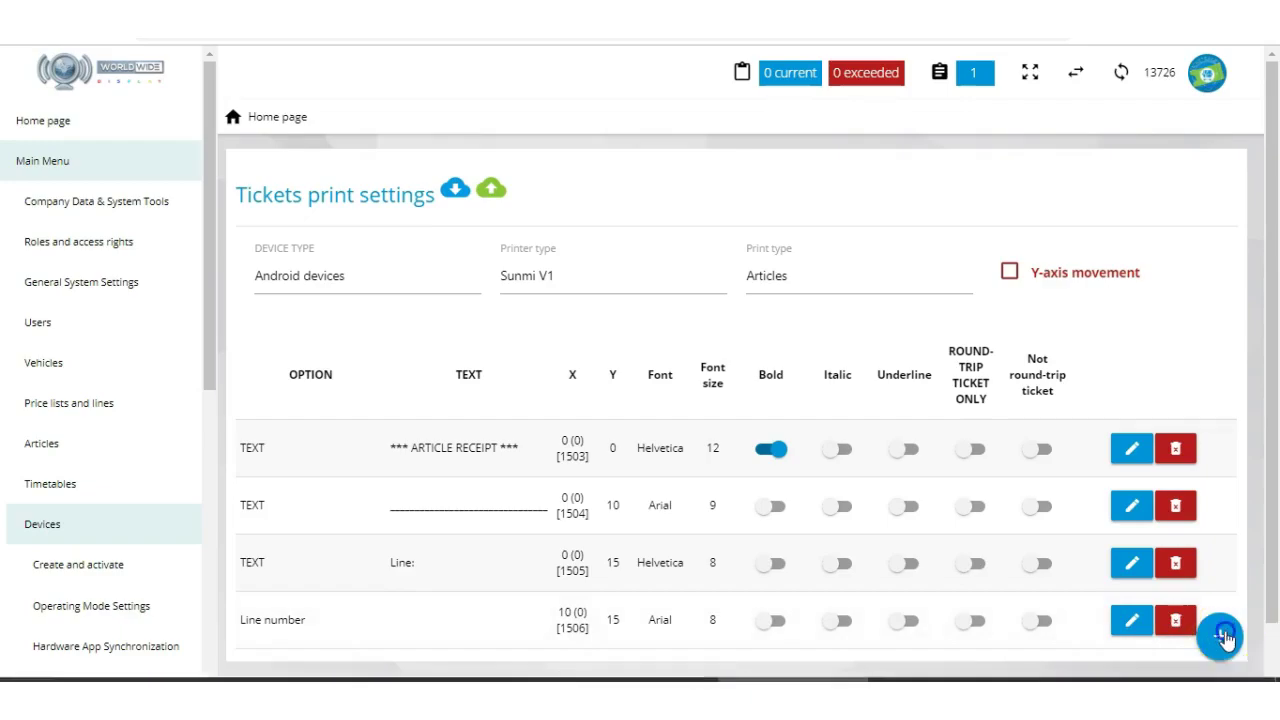
{"action": "left_click", "coordinate": [552, 253]}
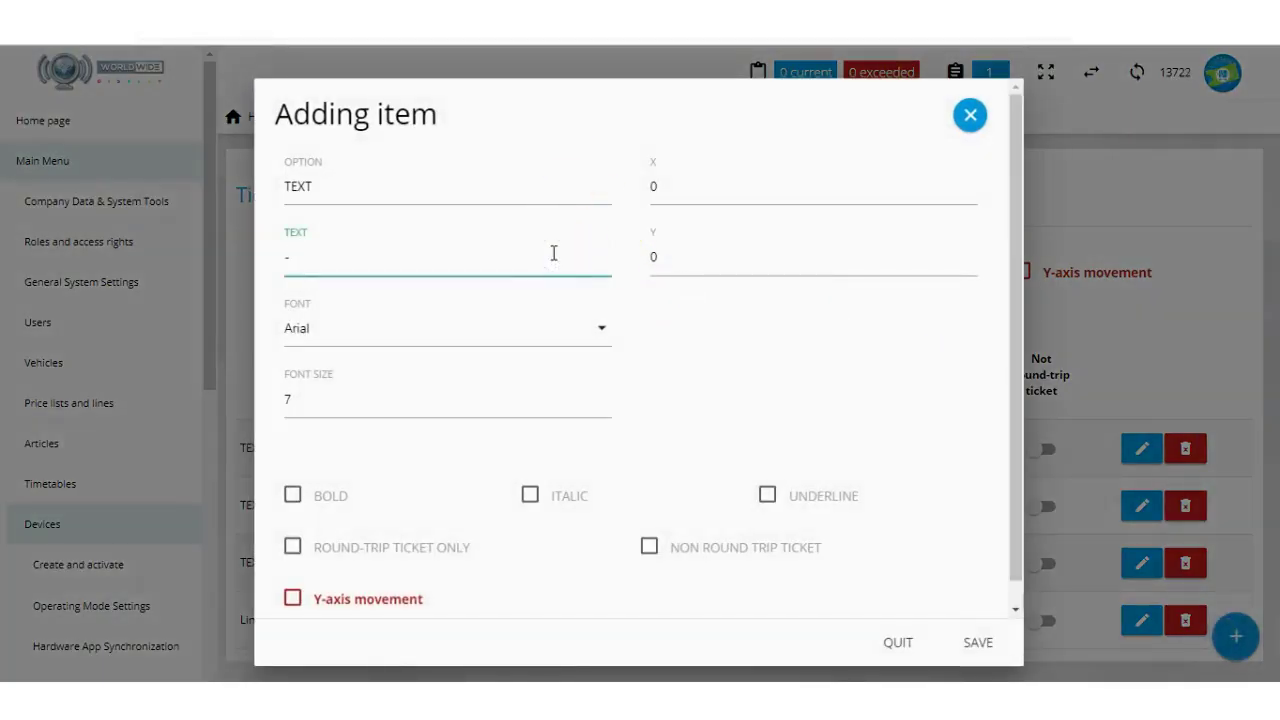
{"action": "left_click", "coordinate": [604, 394]}
- Position the hyphen item at X 15, Y 15 and save it to the Articles template
{"action": "left_click_drag", "start_coordinate": [690, 186], "coordinate": [607, 185]}
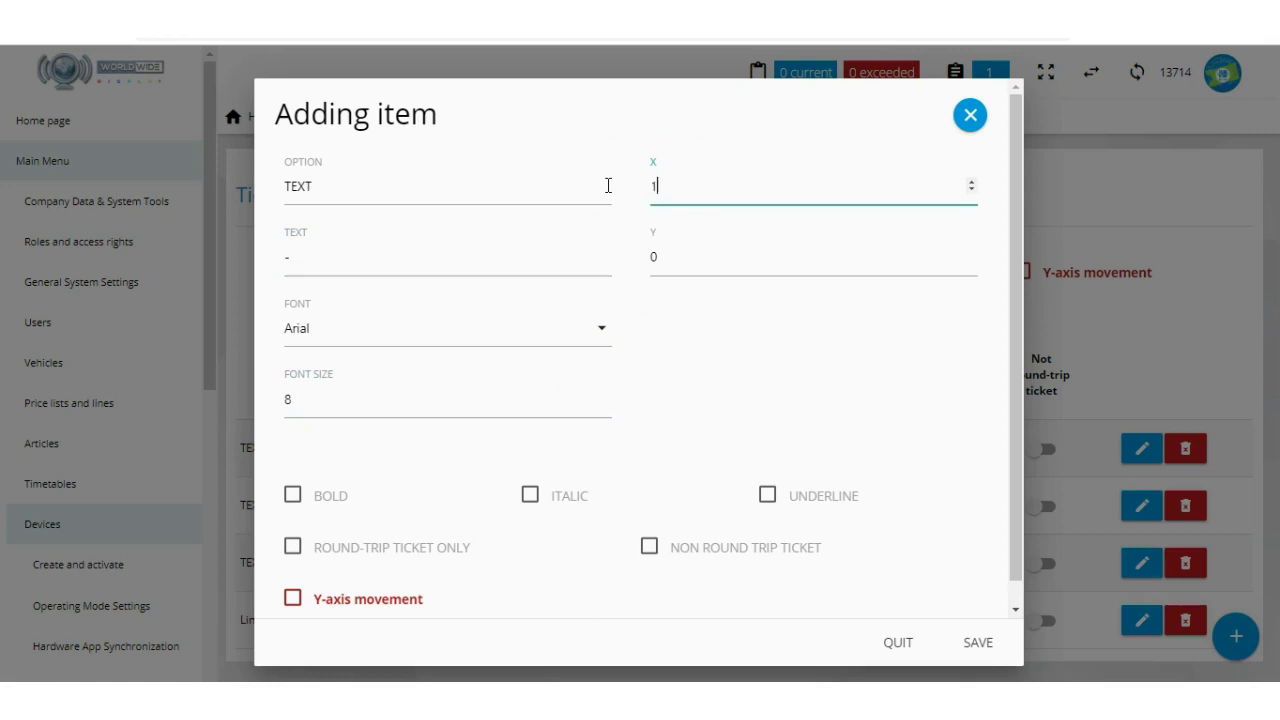
{"action": "left_click_drag", "start_coordinate": [766, 268], "coordinate": [398, 250]}
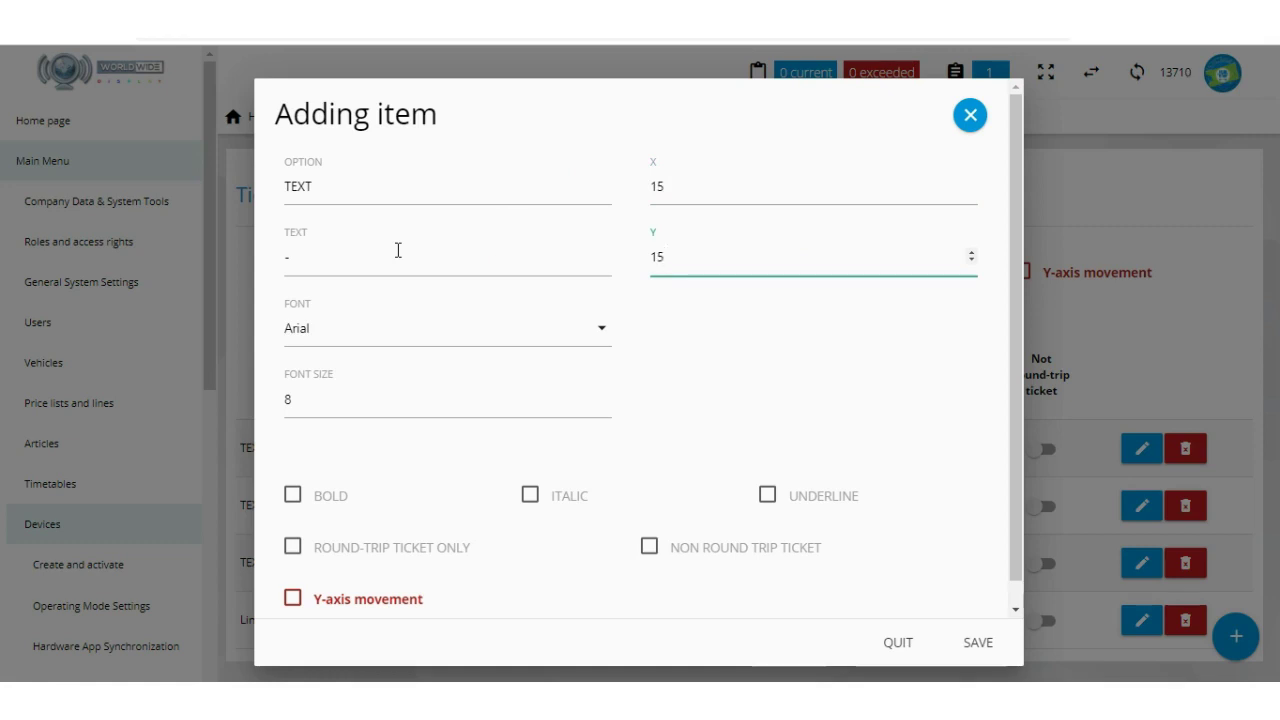
{"action": "left_click", "coordinate": [975, 643]}
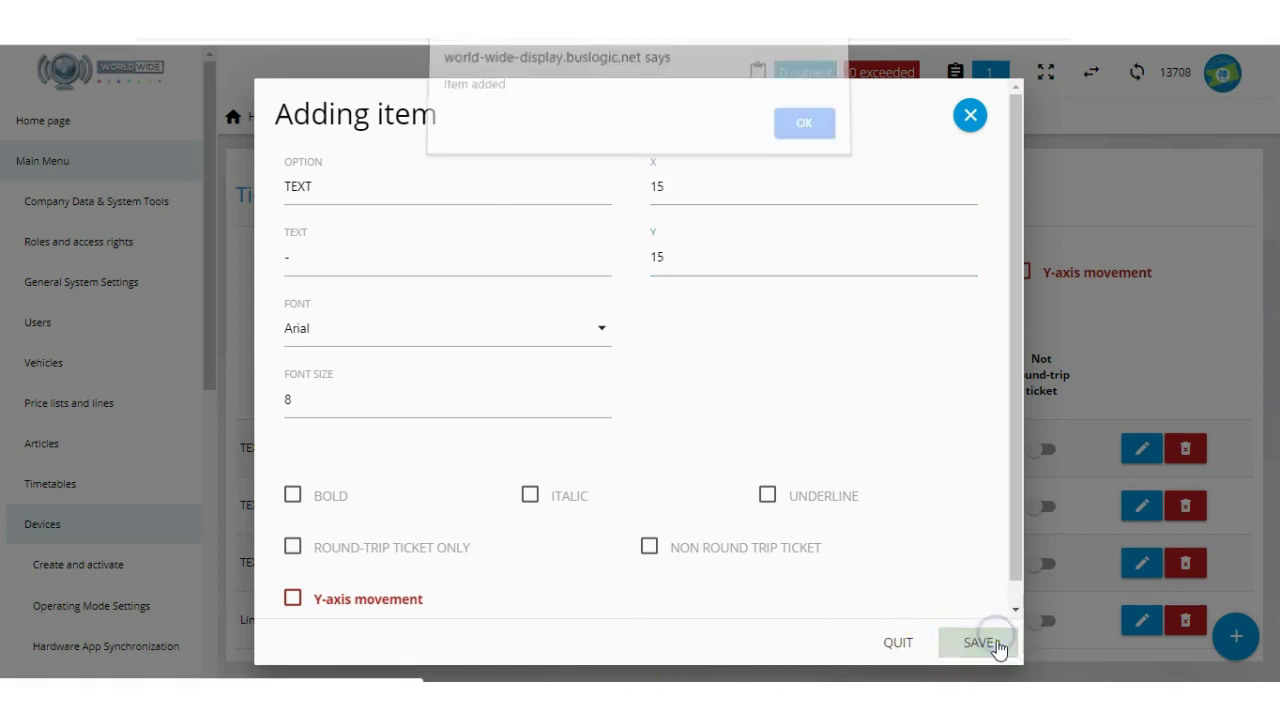
{"action": "left_click", "coordinate": [803, 134]}
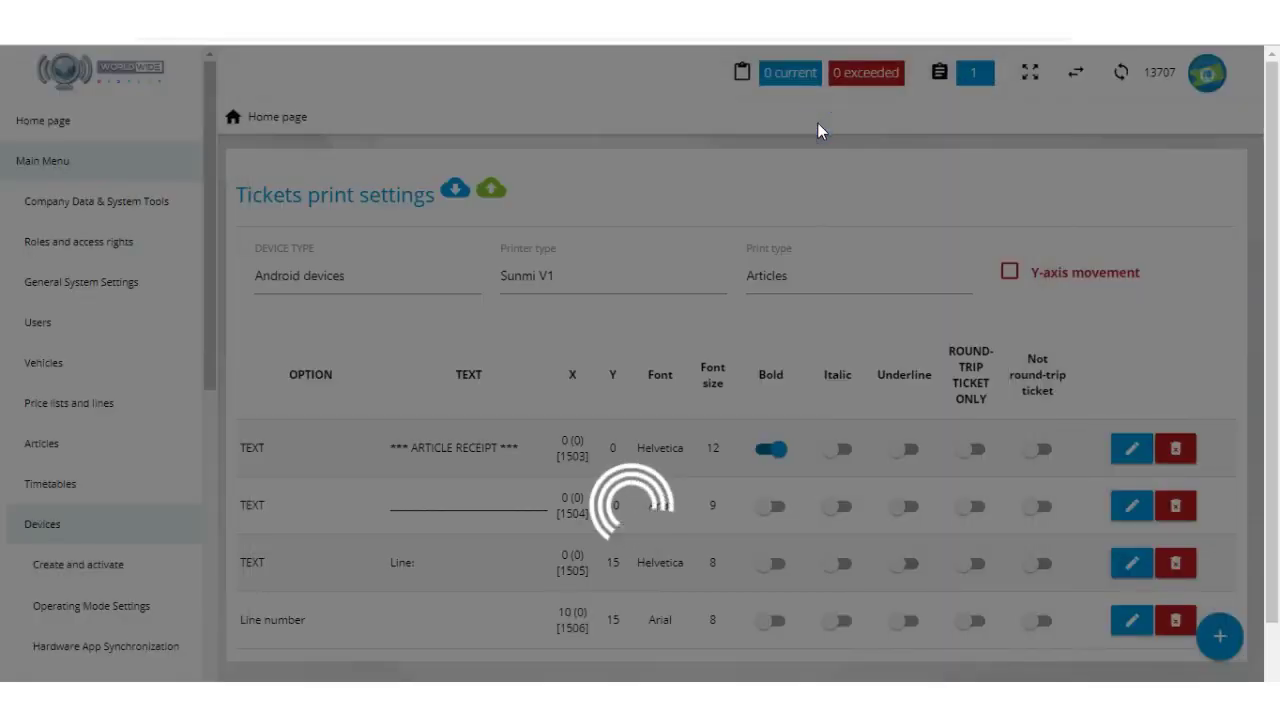
{"action": "left_click", "coordinate": [1233, 609]}
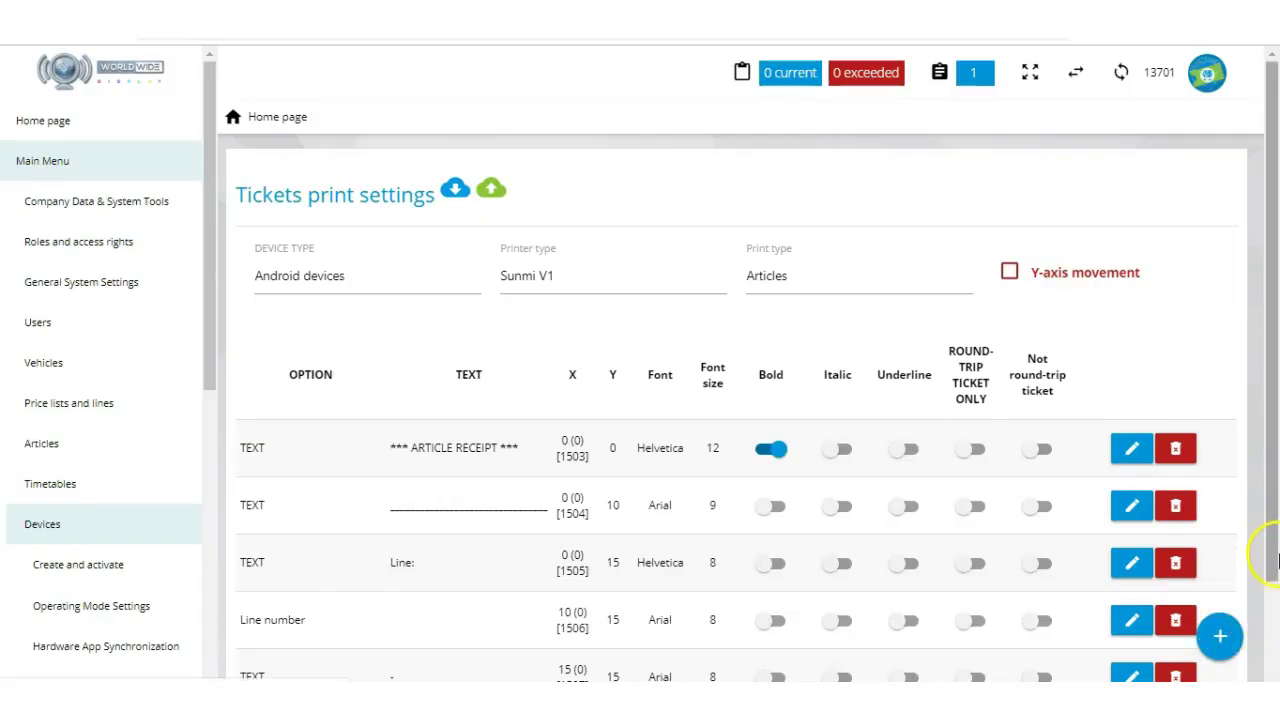
- Start a new item with the Line title for preview option and set its font size to 8
{"action": "left_click", "coordinate": [1271, 540]}
{"action": "left_click", "coordinate": [1270, 620]}
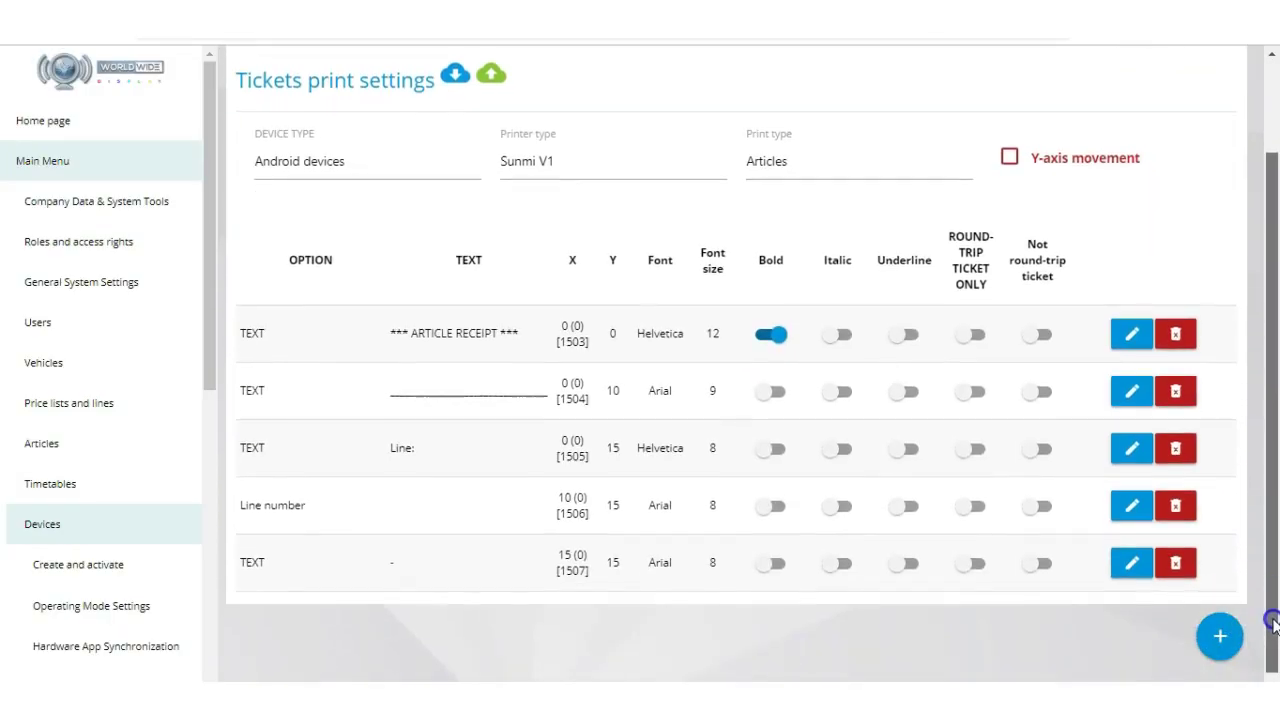
{"action": "left_click", "coordinate": [1222, 635]}
{"action": "left_click", "coordinate": [452, 256]}
{"action": "left_click", "coordinate": [451, 257]}
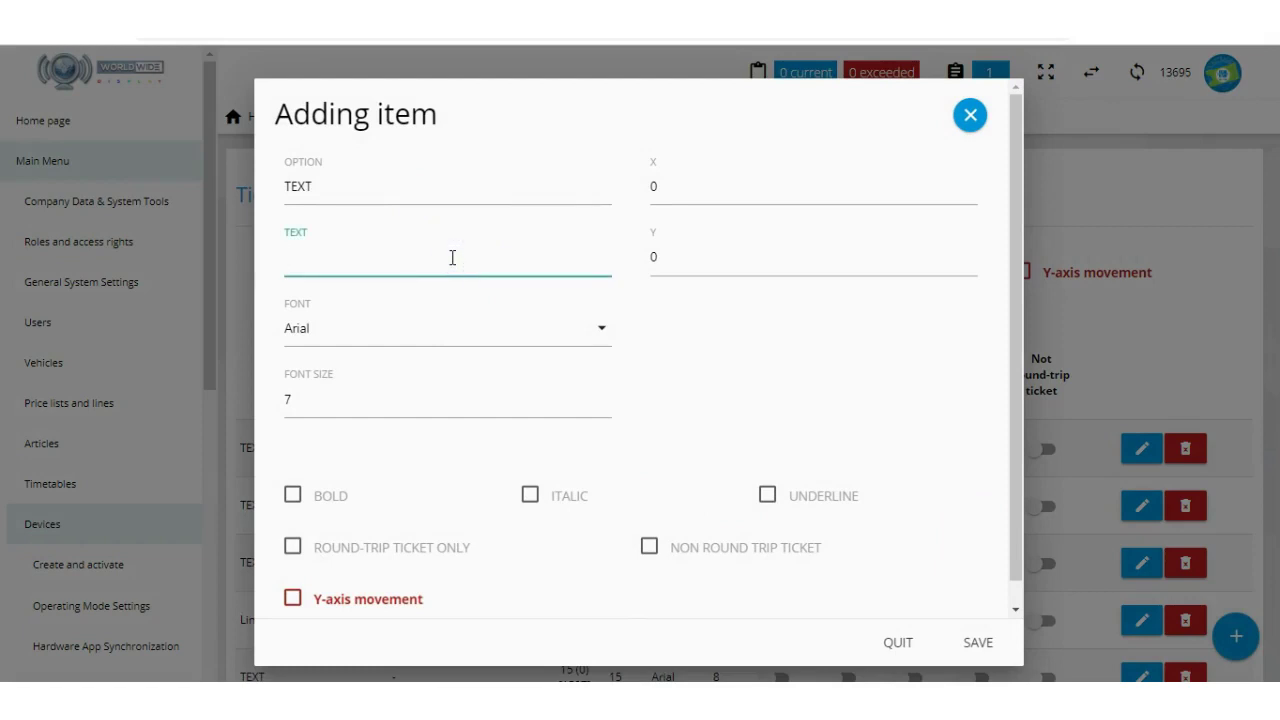
{"action": "left_click", "coordinate": [466, 189]}
{"action": "type", "text": "l"}
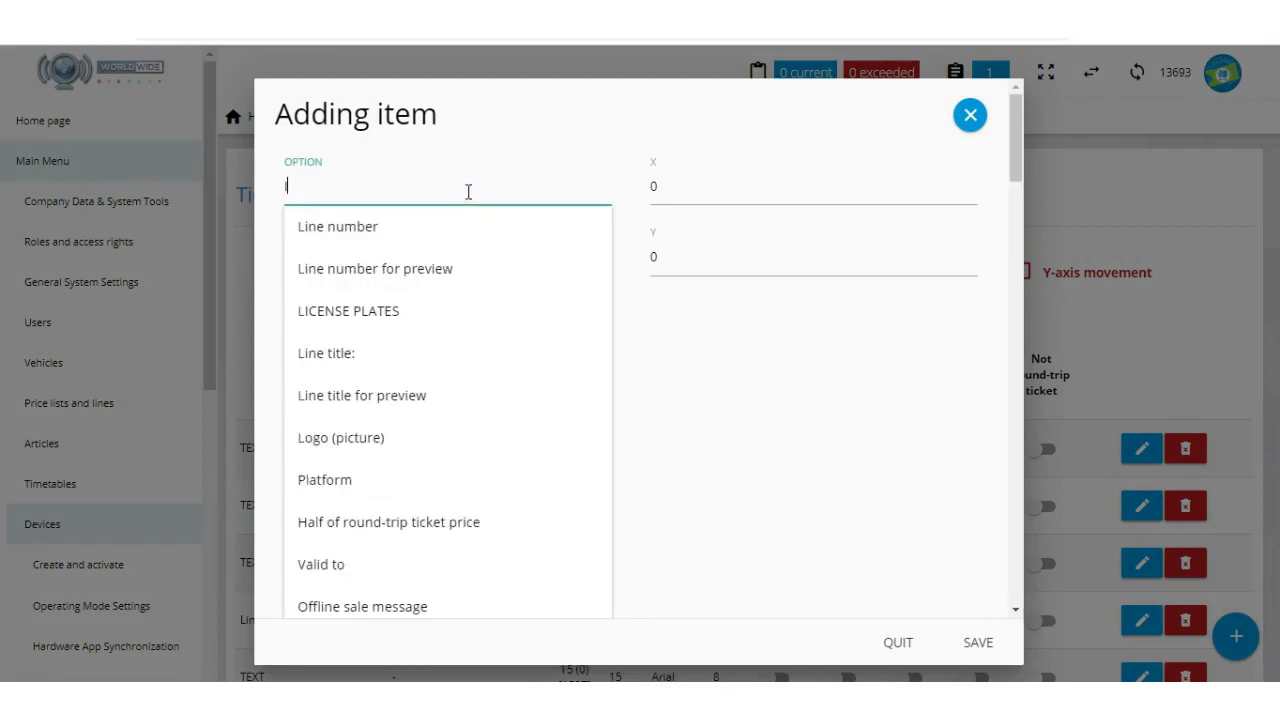
{"action": "type", "text": "ine"}
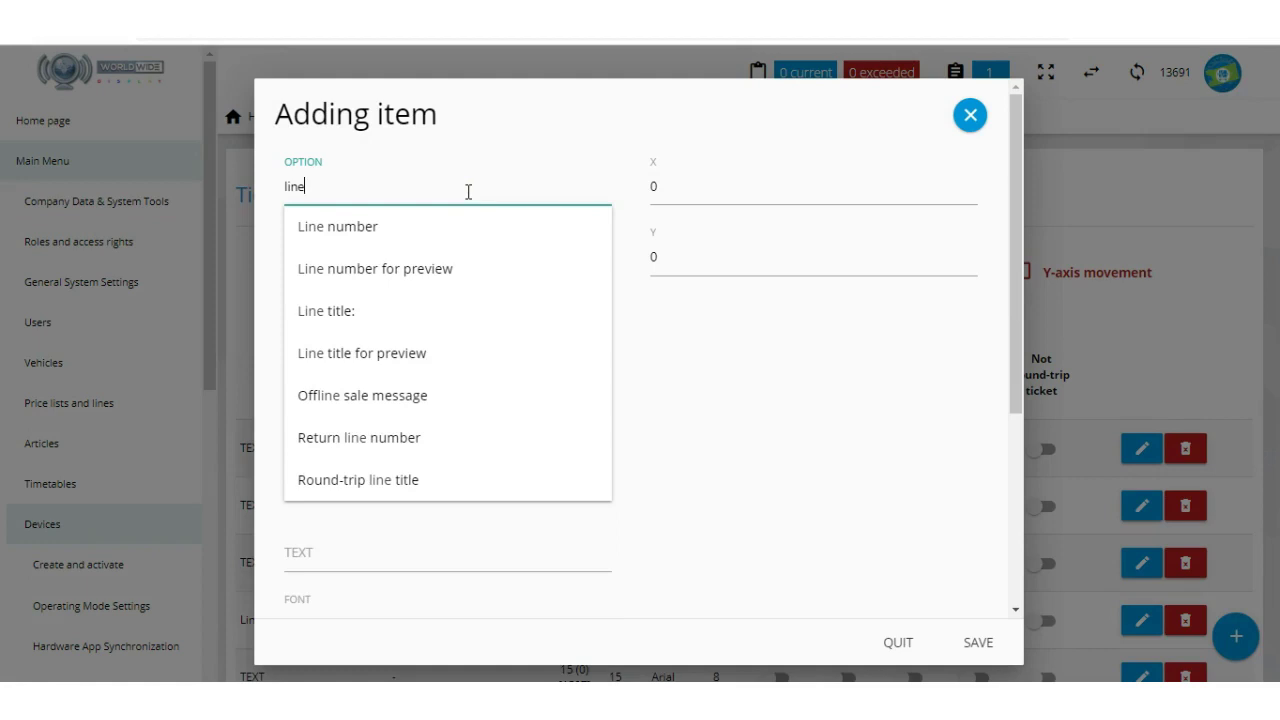
{"action": "left_click", "coordinate": [416, 362]}
{"action": "left_click", "coordinate": [612, 325]}
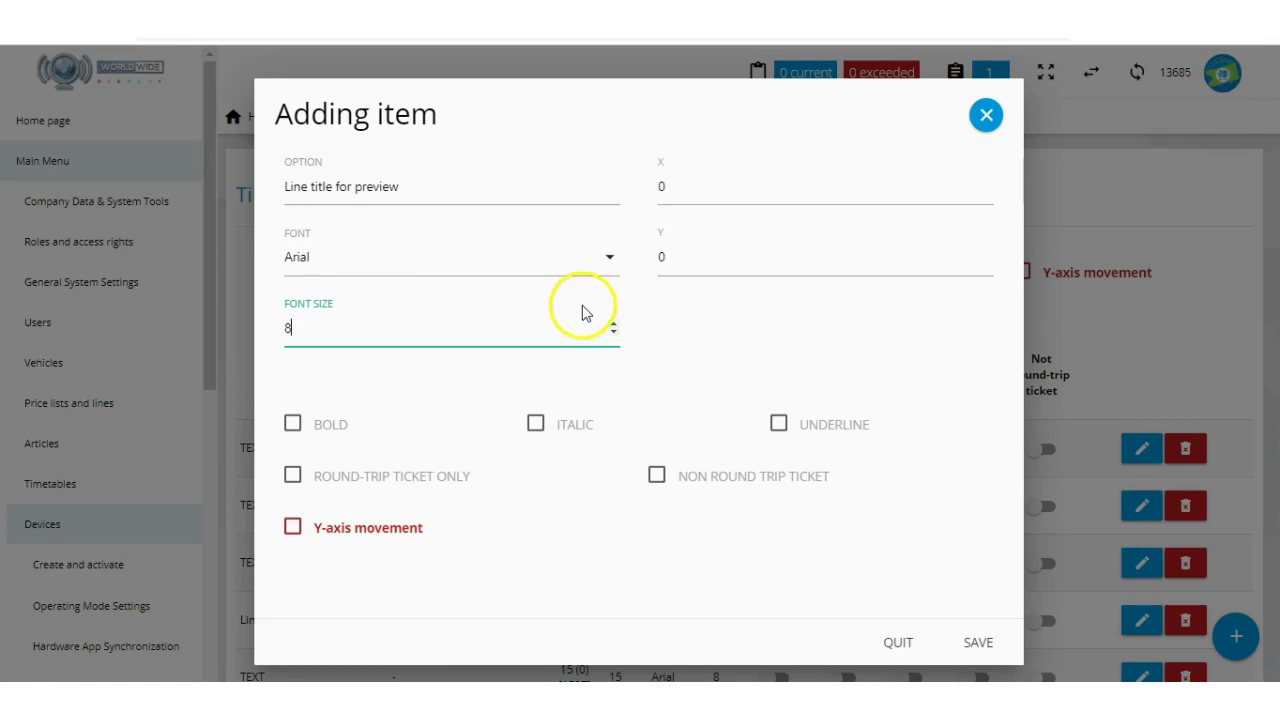
- Position the Line title for preview item at X 23, Y 15, make it bold and save it
{"action": "left_click_drag", "start_coordinate": [692, 192], "coordinate": [614, 188]}
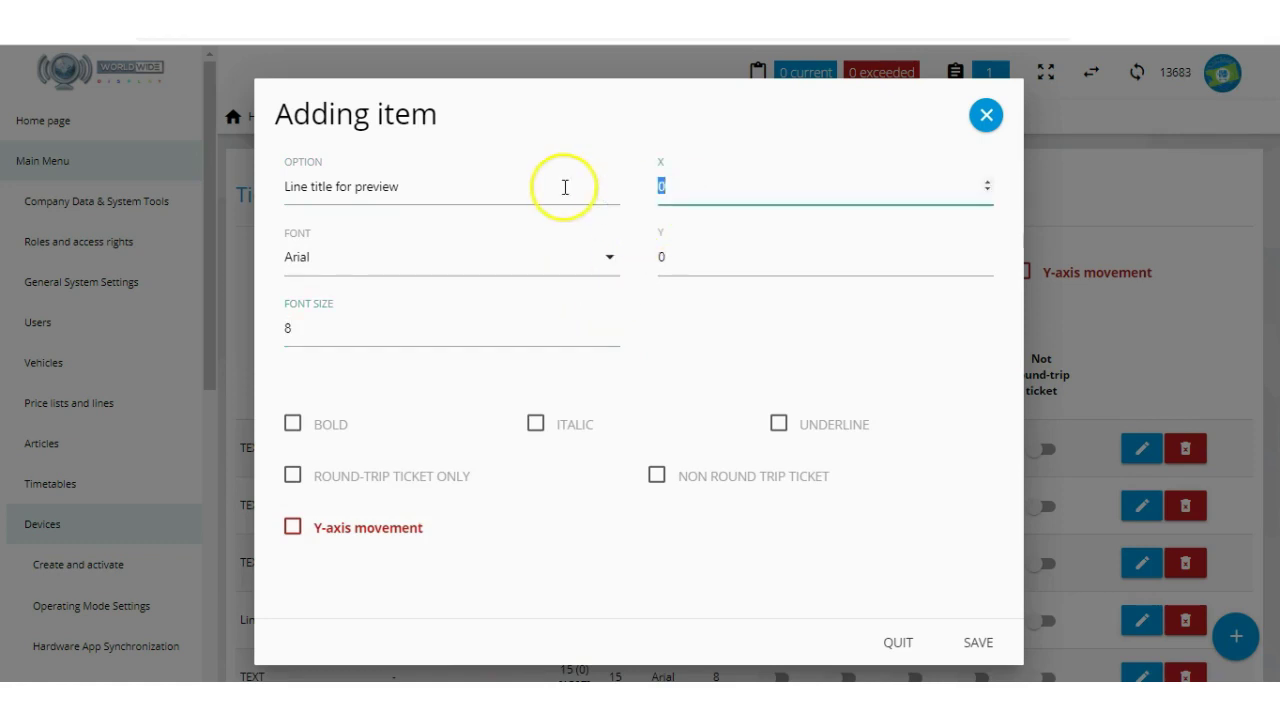
{"action": "left_click_drag", "start_coordinate": [774, 276], "coordinate": [617, 255]}
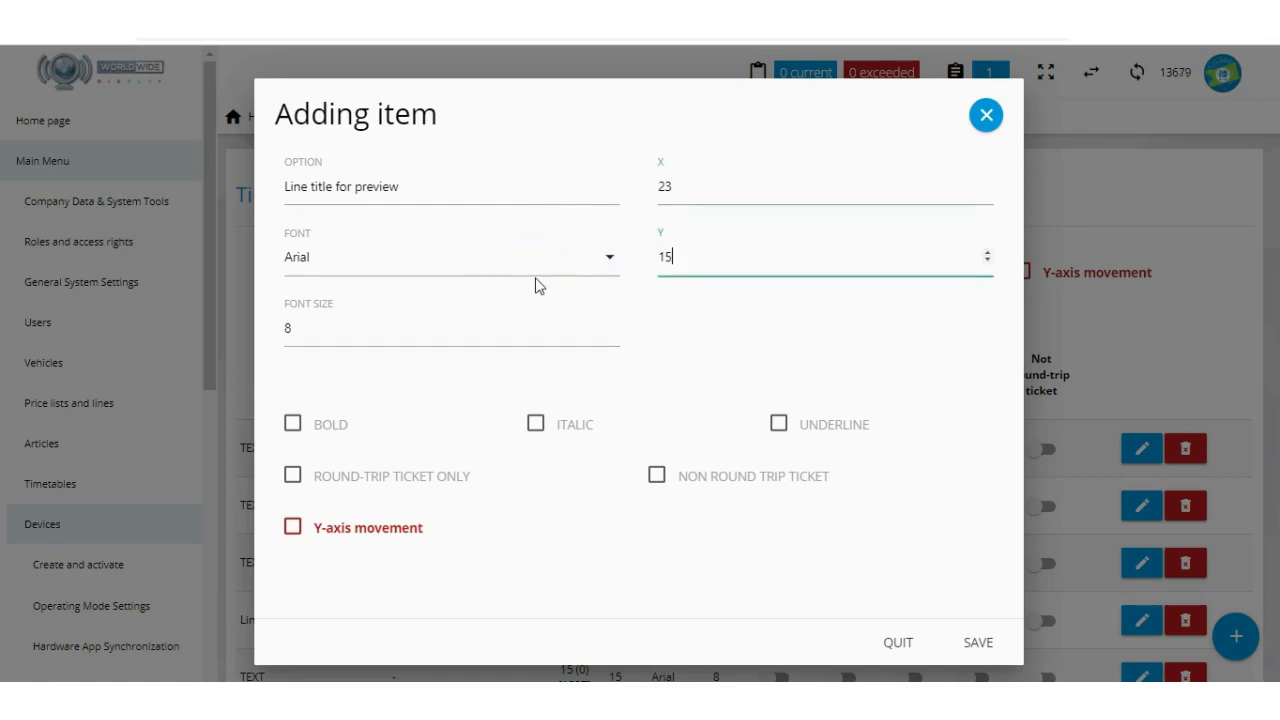
{"action": "left_click", "coordinate": [294, 428]}
{"action": "left_click", "coordinate": [980, 643]}
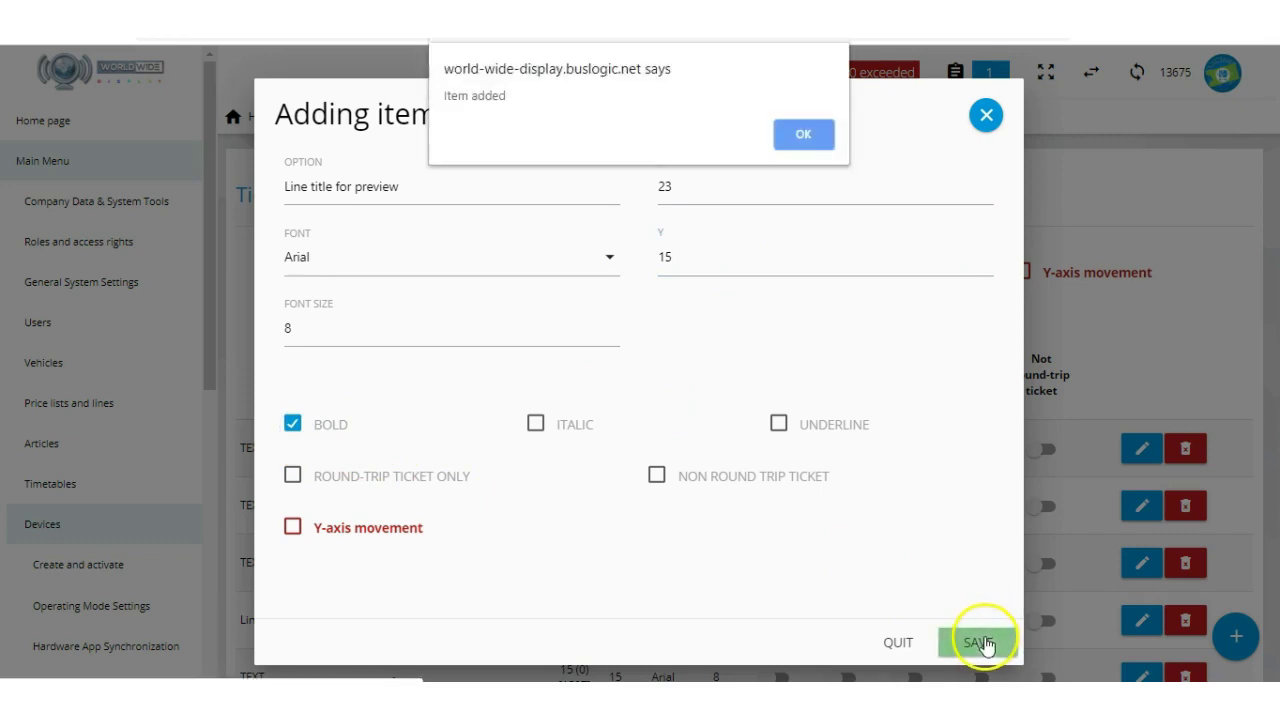
{"action": "left_click", "coordinate": [806, 134]}
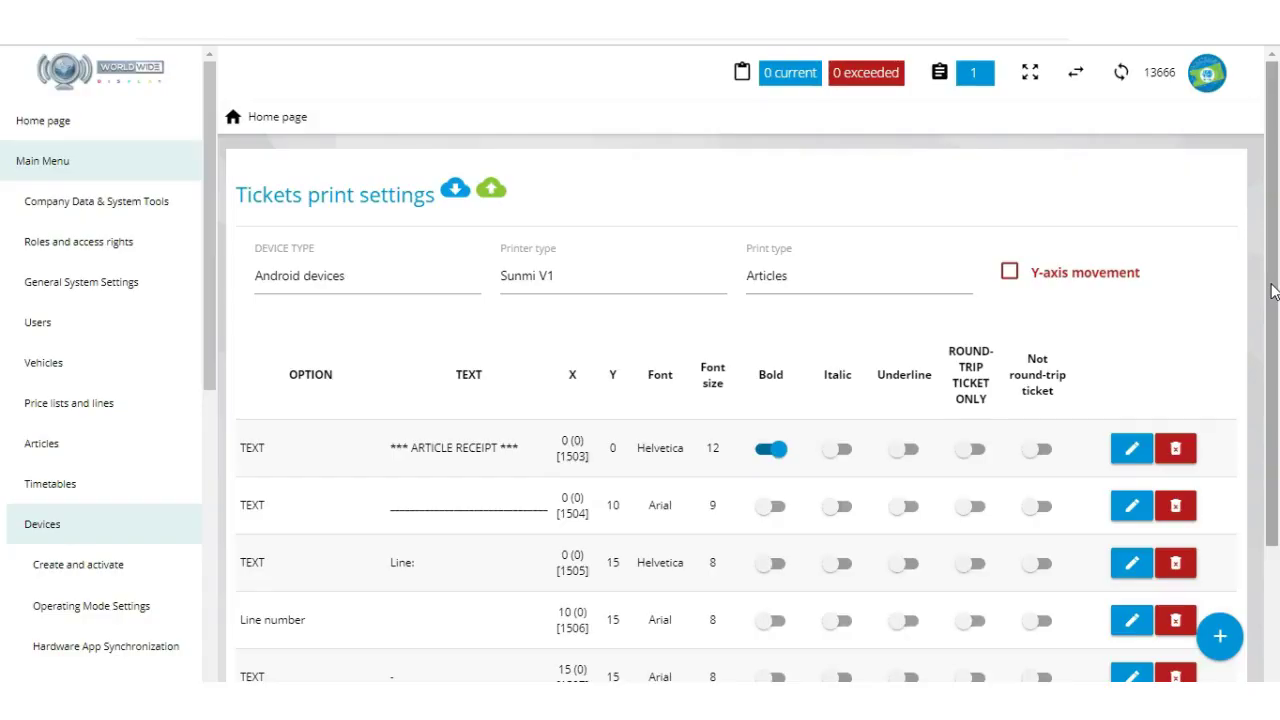
- Compare the X and Y positions of the template's items from "Line:" through Line title for preview
{"action": "left_click_drag", "start_coordinate": [1271, 288], "coordinate": [1270, 385]}
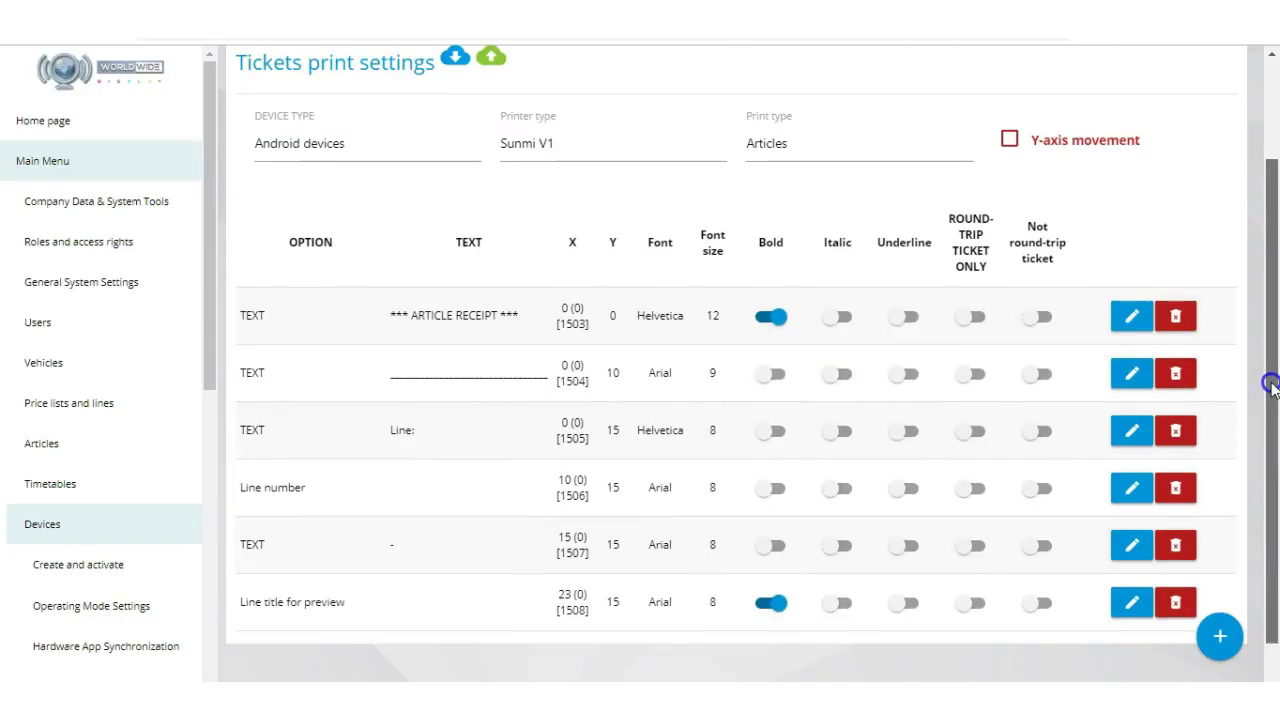
{"action": "left_click", "coordinate": [371, 443]}
{"action": "left_click_drag", "start_coordinate": [371, 443], "coordinate": [634, 598]}
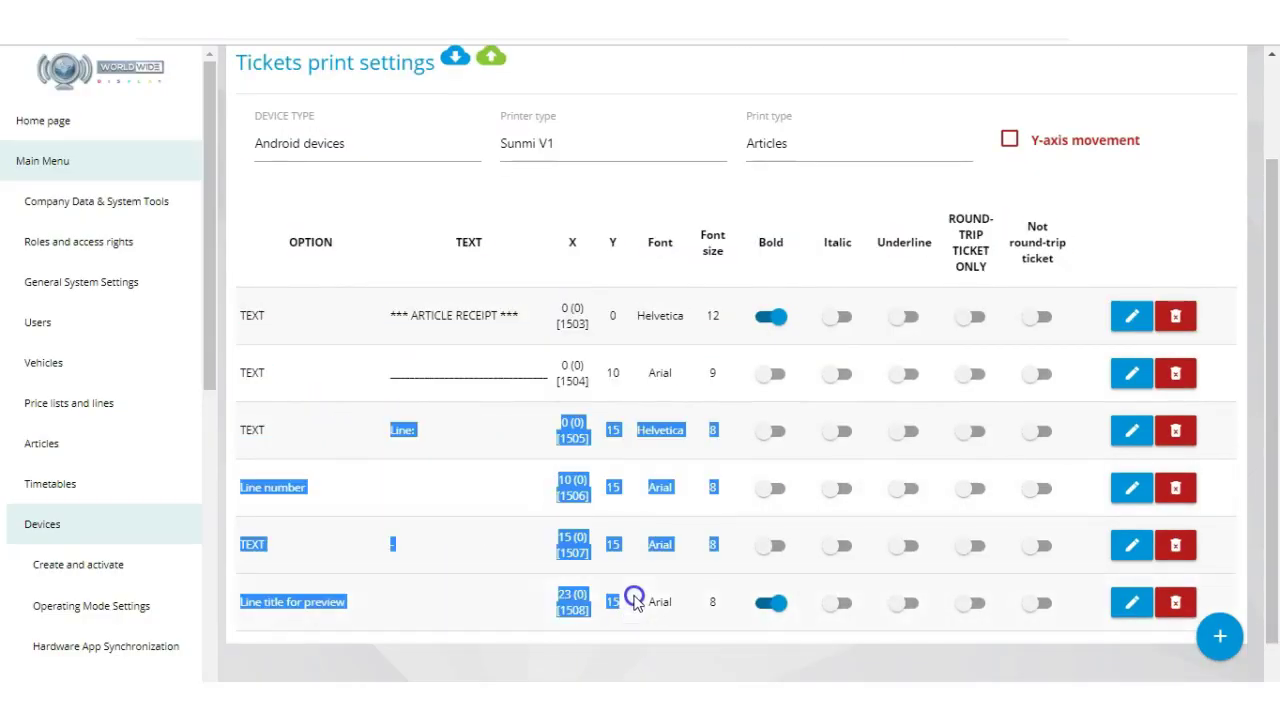
{"action": "left_click", "coordinate": [636, 440]}
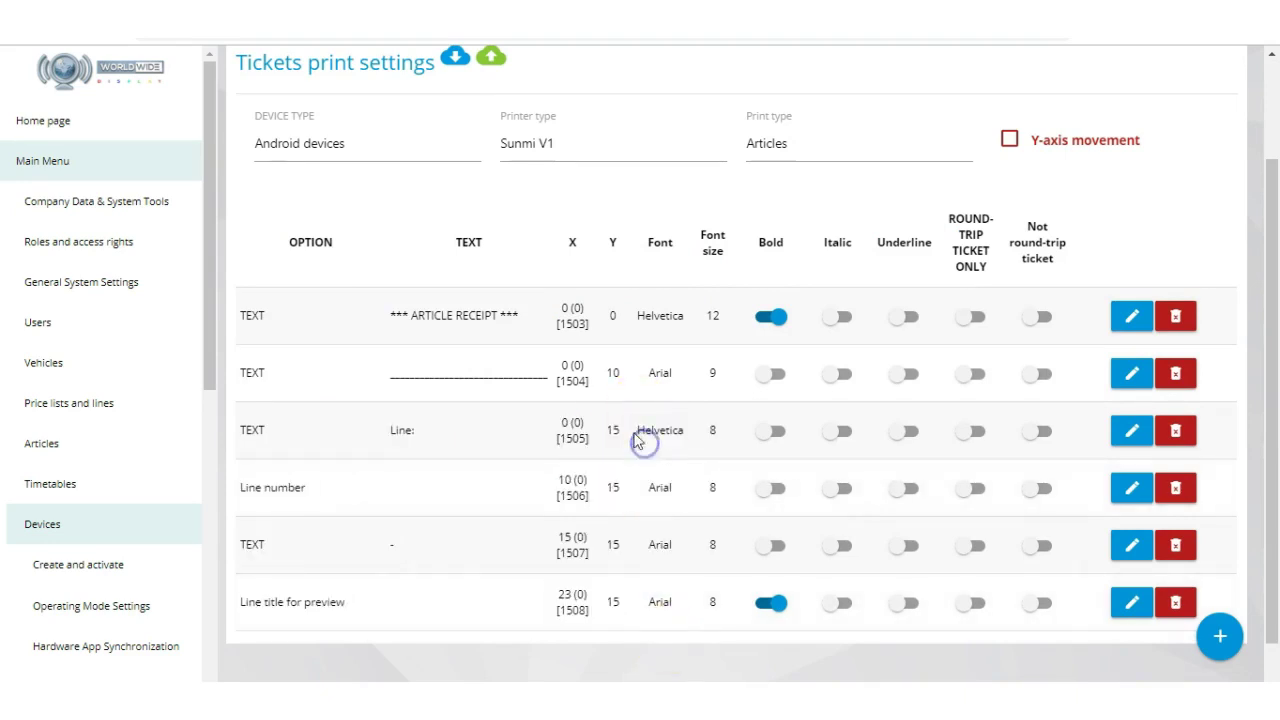
{"action": "left_click_drag", "start_coordinate": [619, 443], "coordinate": [616, 616]}
{"action": "left_click", "coordinate": [647, 612]}
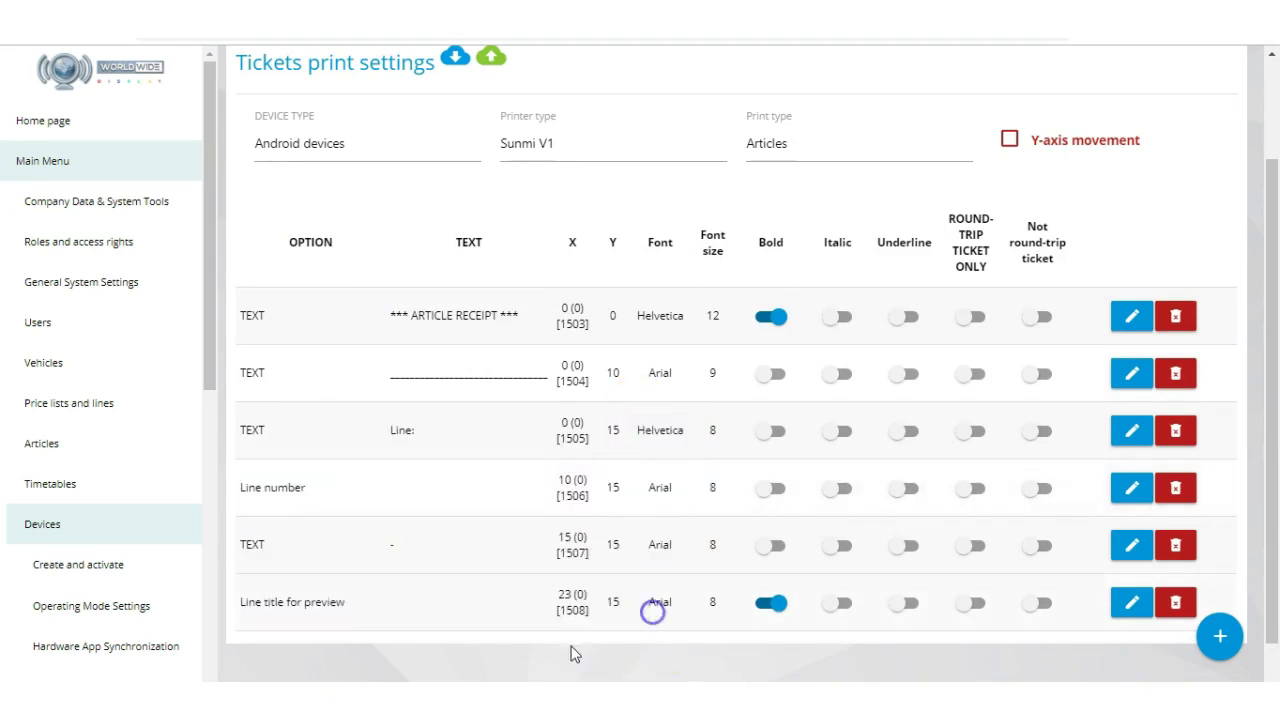
- Add a TEXT item containing a row of underscores with font size 8 at X 0, Y 20 and save it
{"action": "left_click", "coordinate": [1230, 637]}
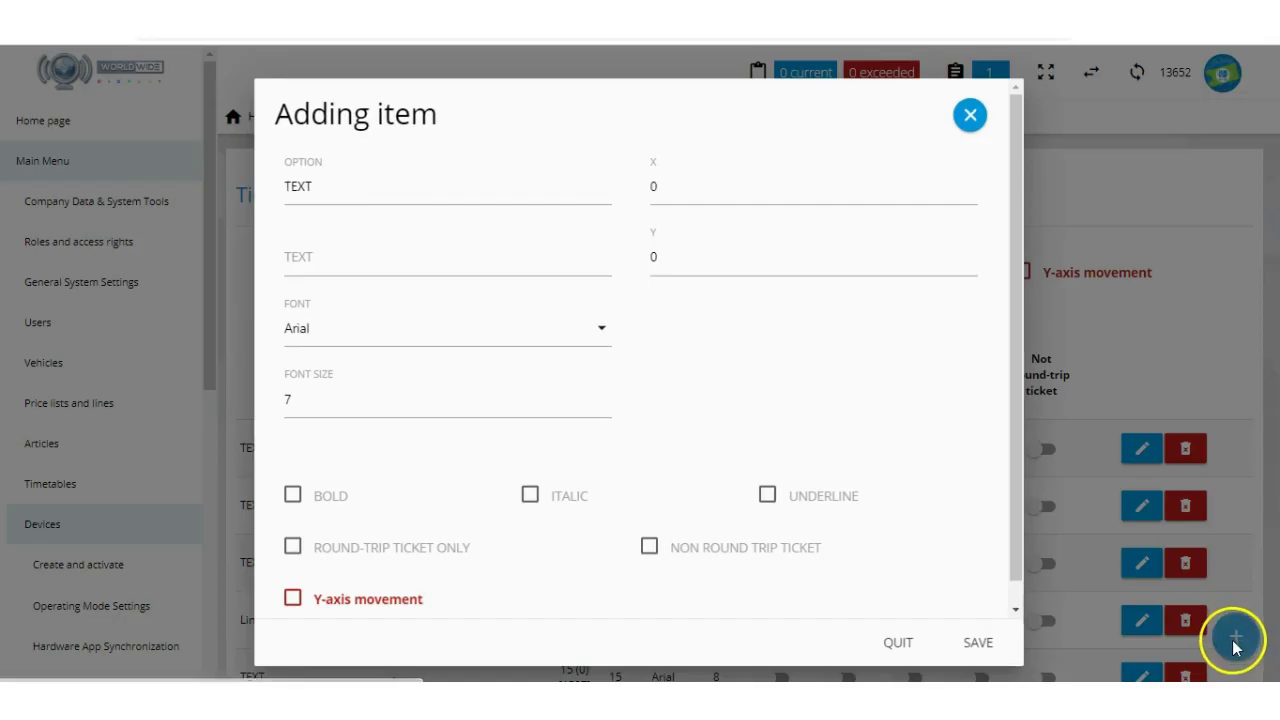
{"action": "left_click", "coordinate": [515, 258]}
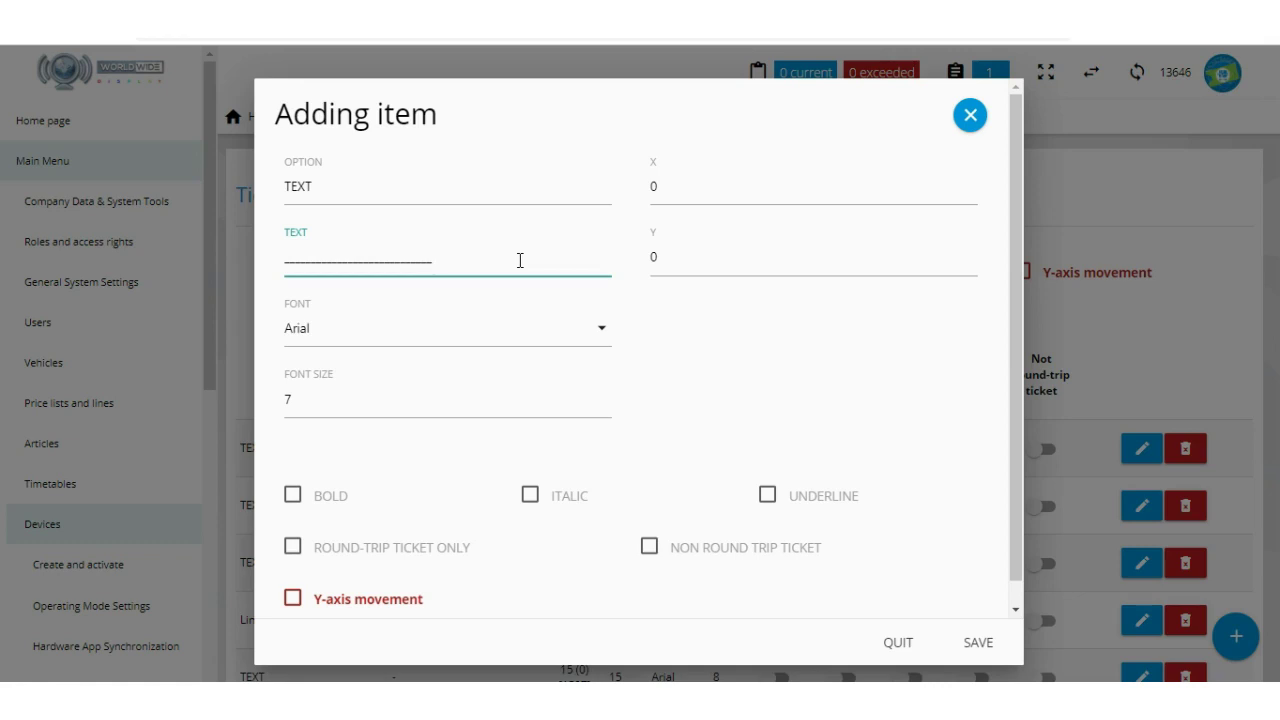
{"action": "left_click", "coordinate": [605, 395]}
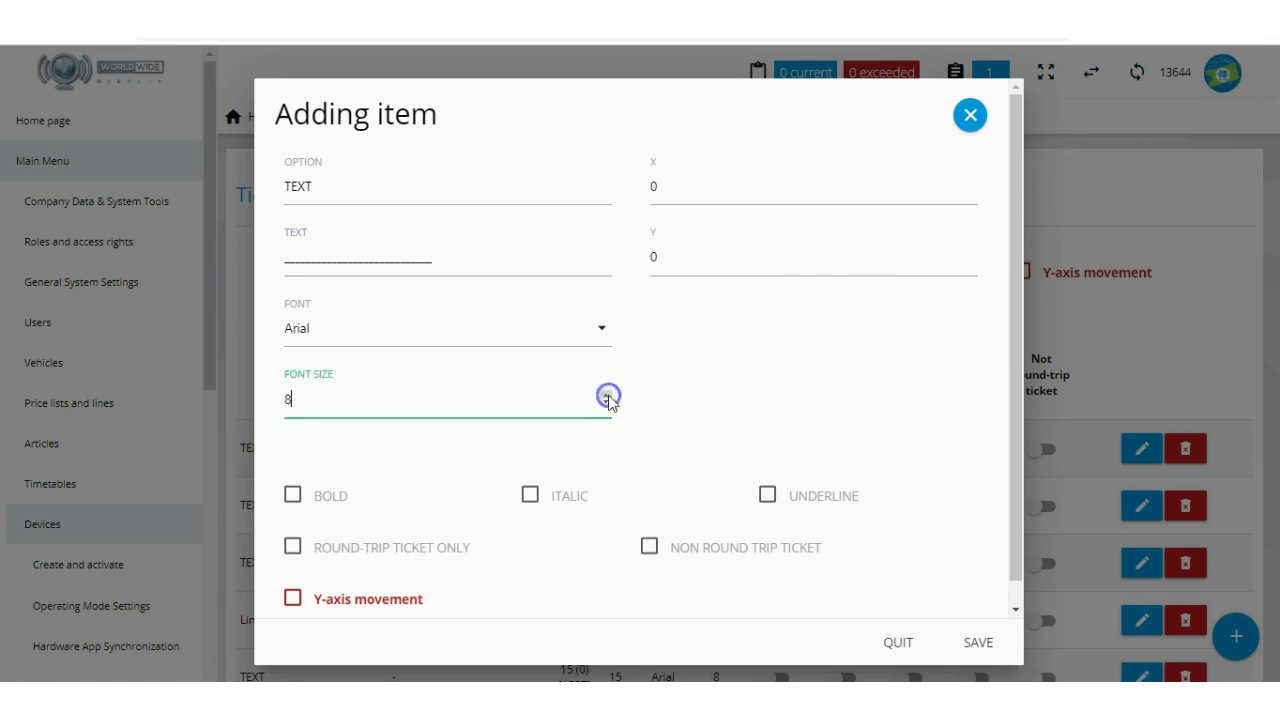
{"action": "left_click", "coordinate": [650, 186]}
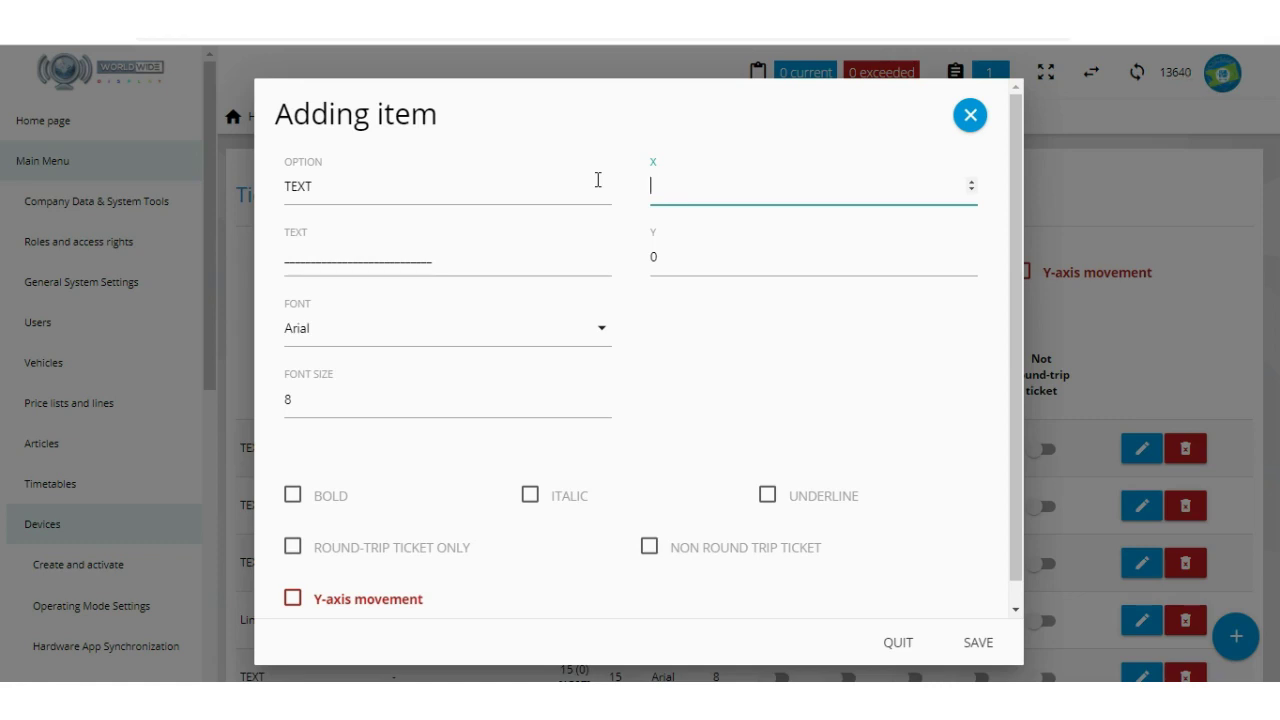
{"action": "double_click", "coordinate": [648, 250]}
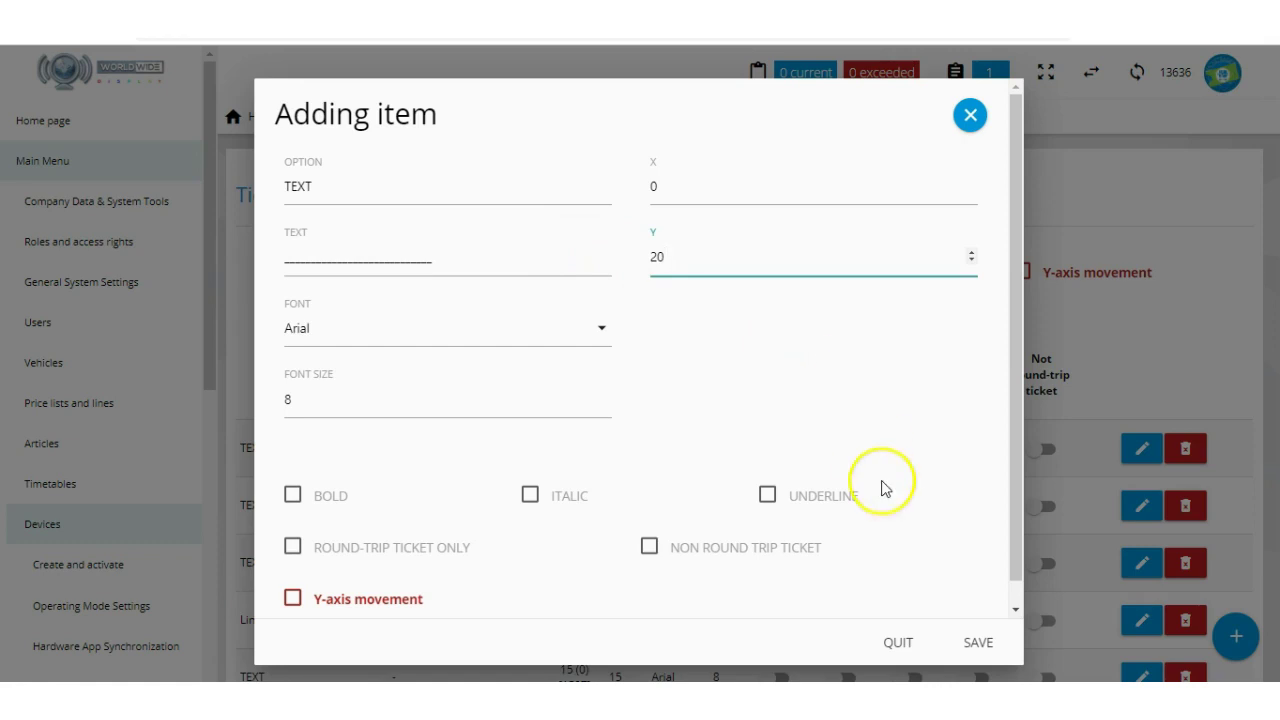
{"action": "left_click", "coordinate": [978, 642]}
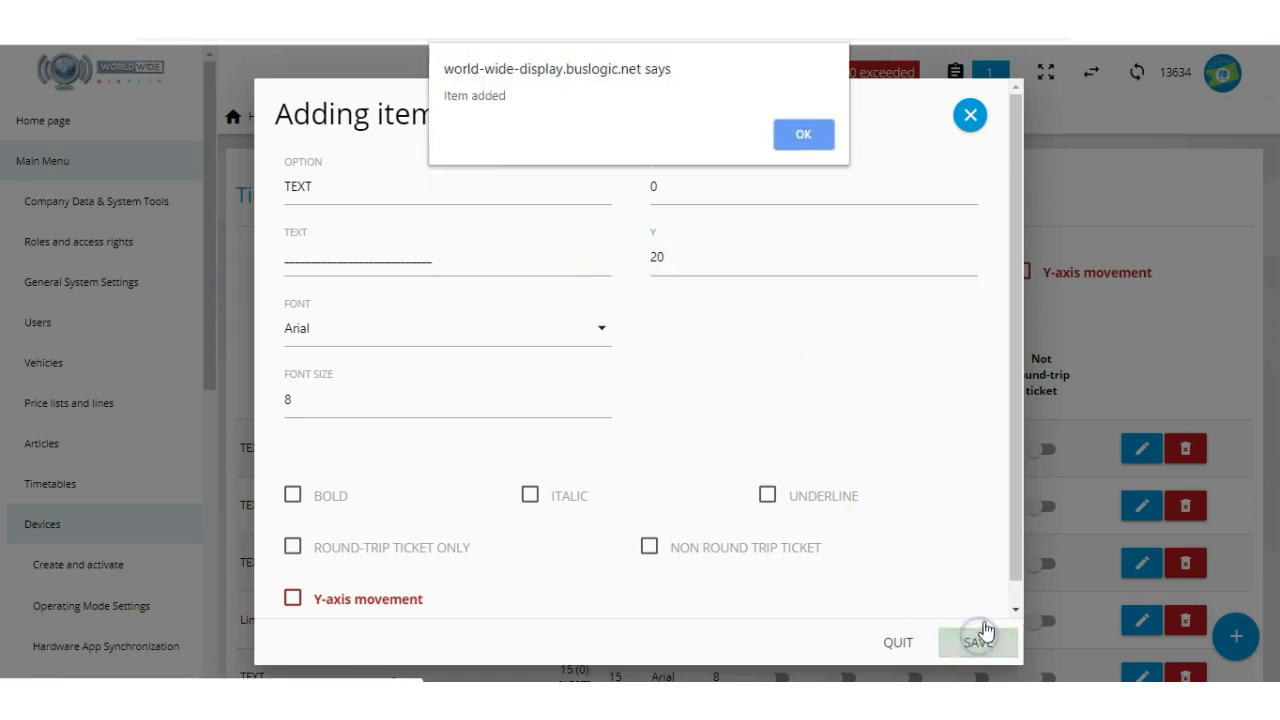
{"action": "left_click", "coordinate": [808, 134]}
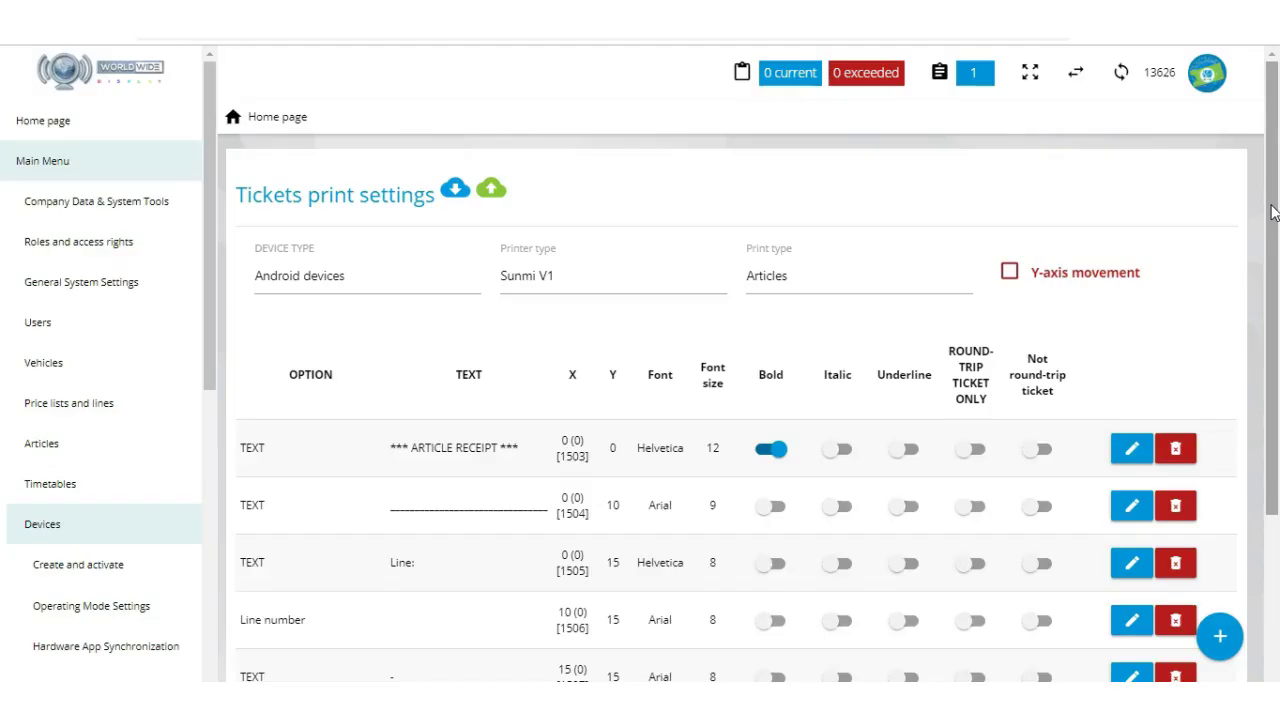
- Add a TEXT item reading "Article:" with font size 8 at Y 27 and save it to the template
{"action": "left_click_drag", "start_coordinate": [1272, 212], "coordinate": [1274, 428]}
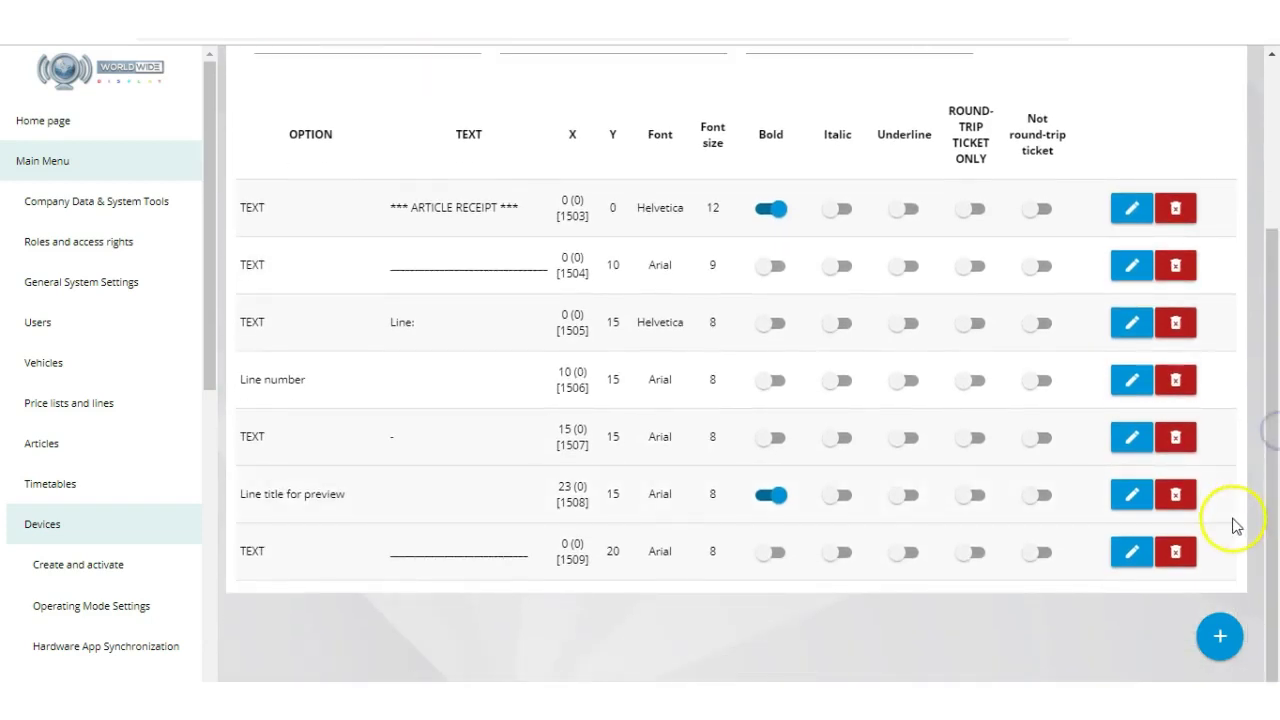
{"action": "left_click", "coordinate": [1219, 645]}
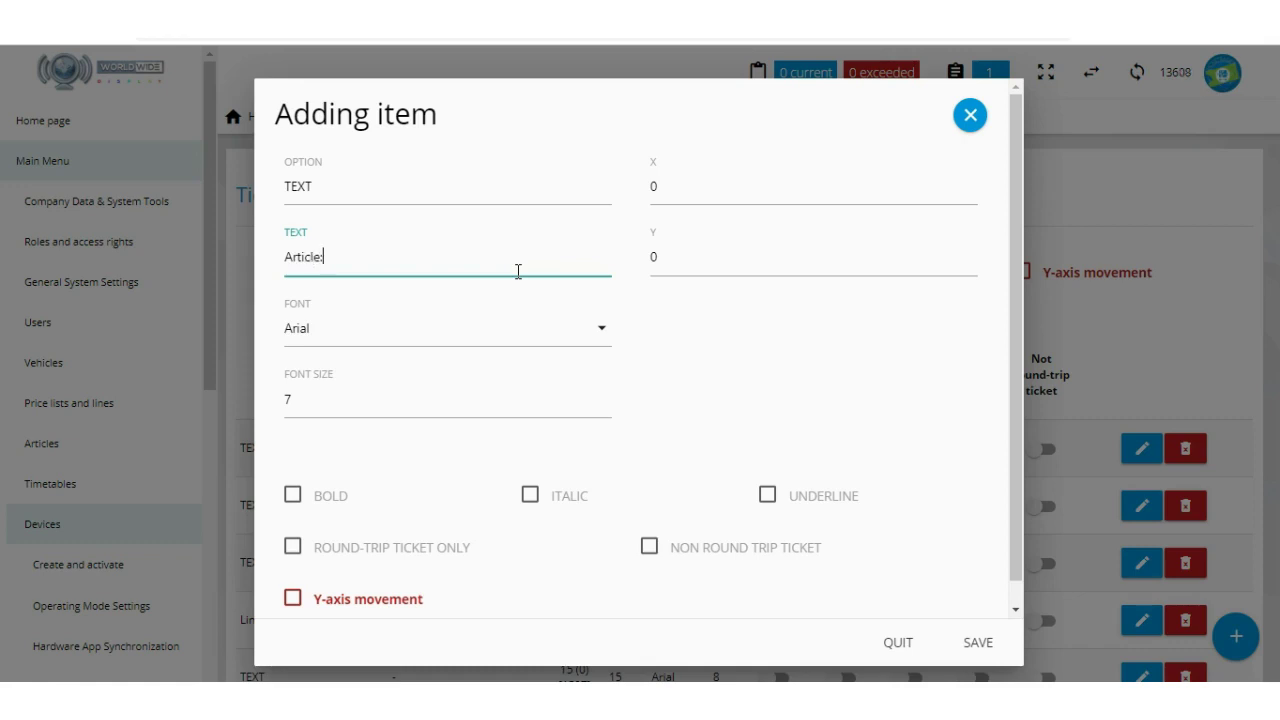
{"action": "left_click", "coordinate": [646, 255]}
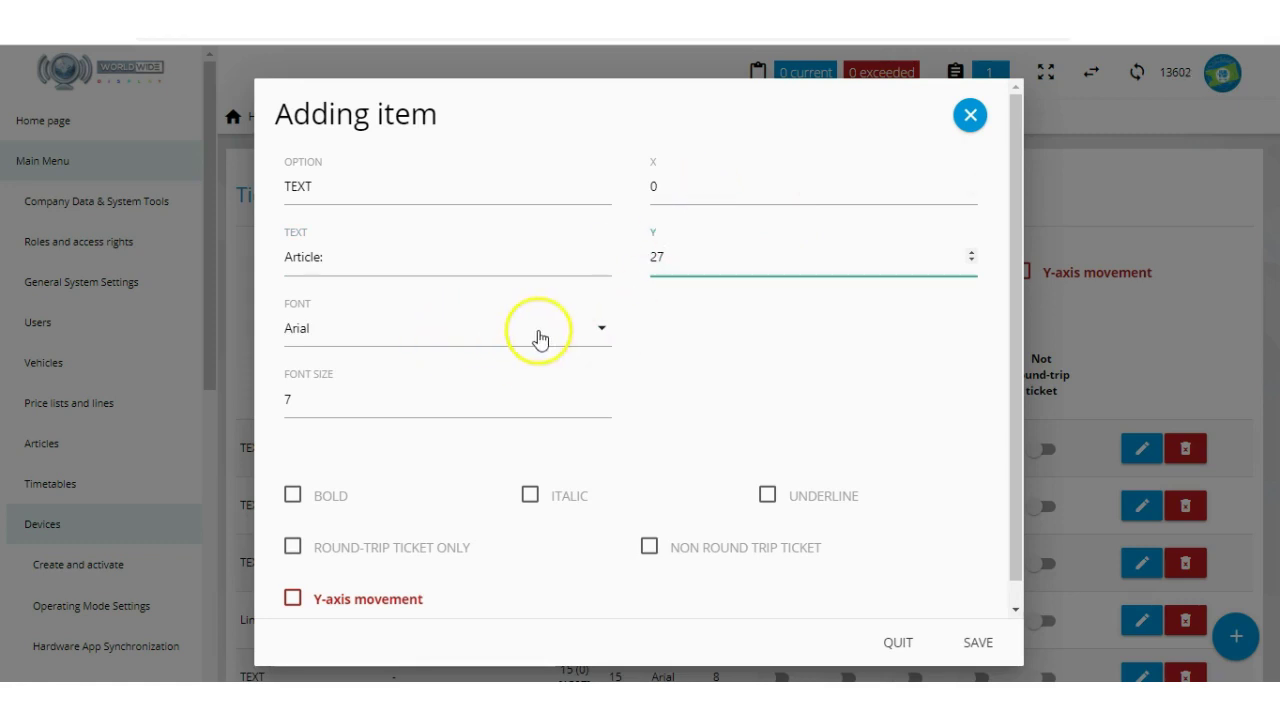
{"action": "left_click", "coordinate": [605, 394]}
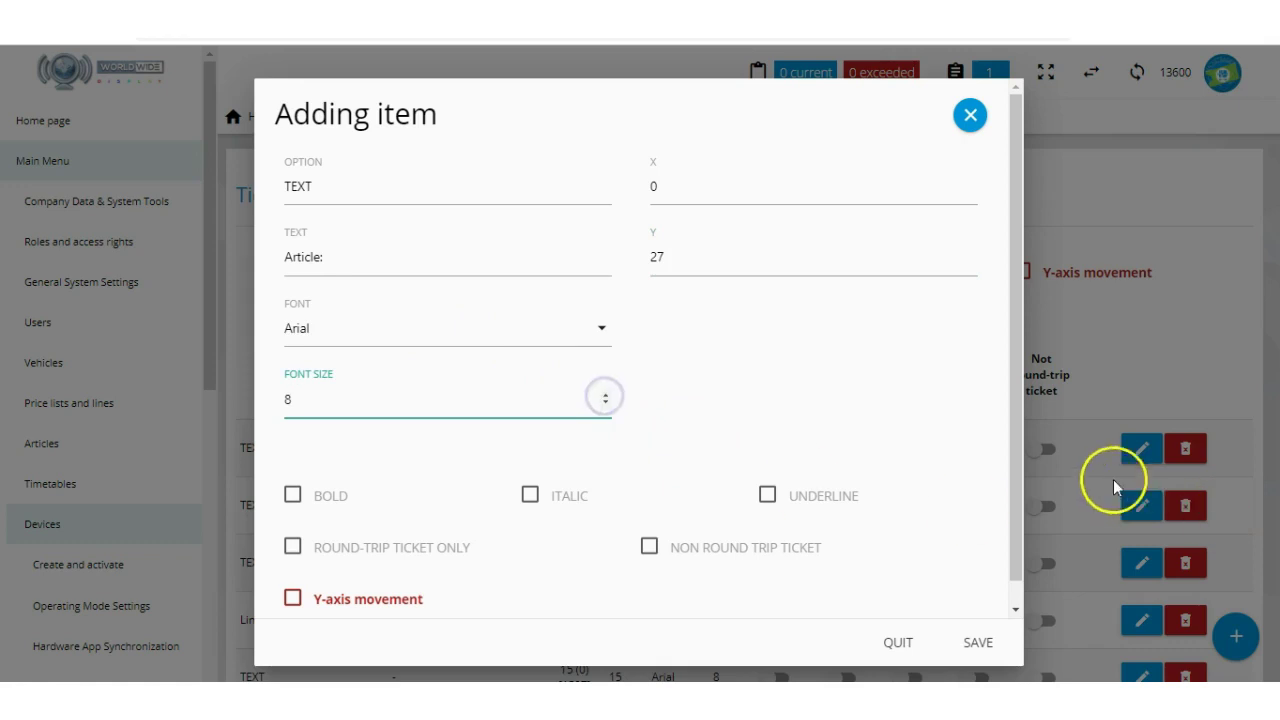
{"action": "left_click", "coordinate": [982, 643]}
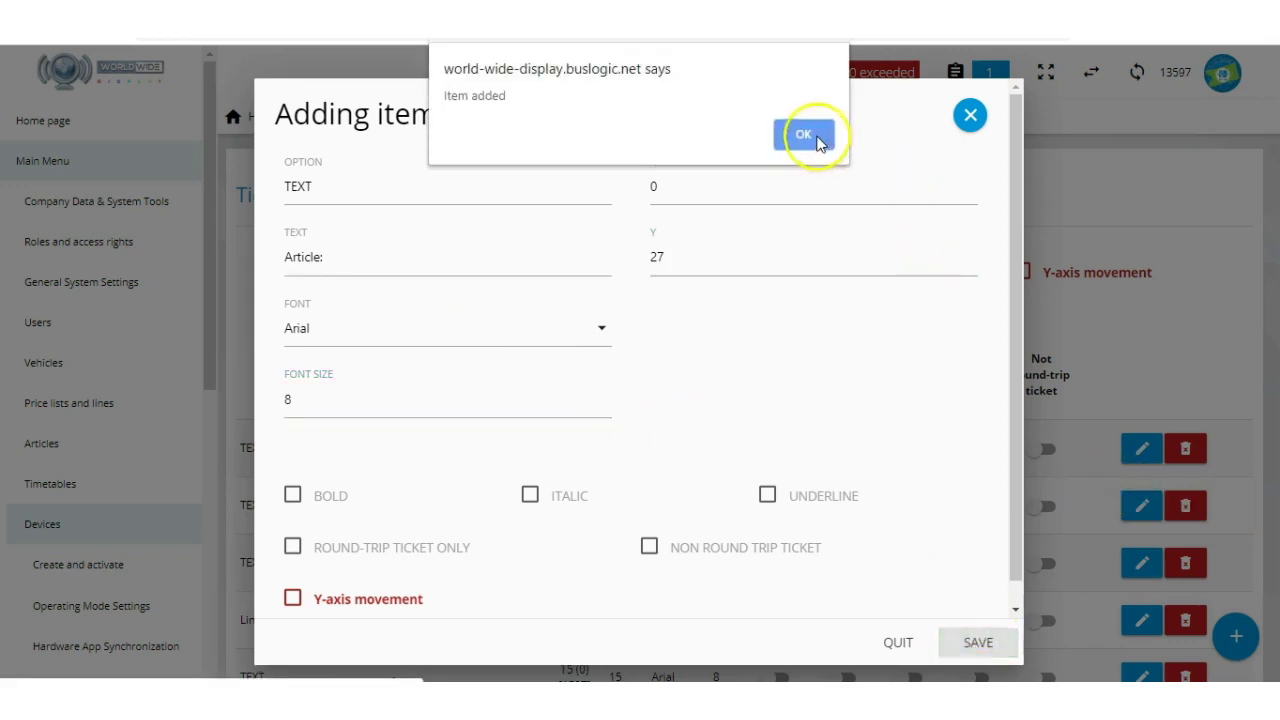
{"action": "left_click", "coordinate": [818, 142]}
- Start a new item with the Article name option and set its font size to 8
{"action": "left_click", "coordinate": [1270, 238]}
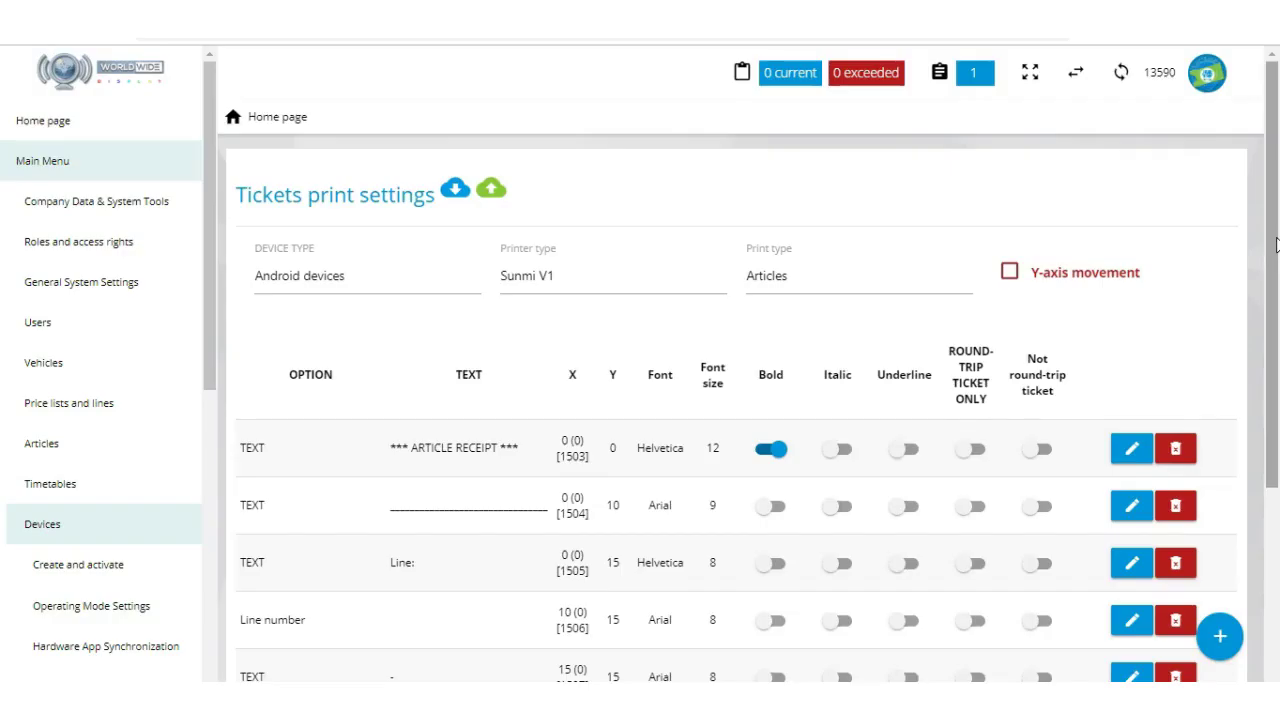
{"action": "left_click_drag", "start_coordinate": [1276, 245], "coordinate": [1274, 505]}
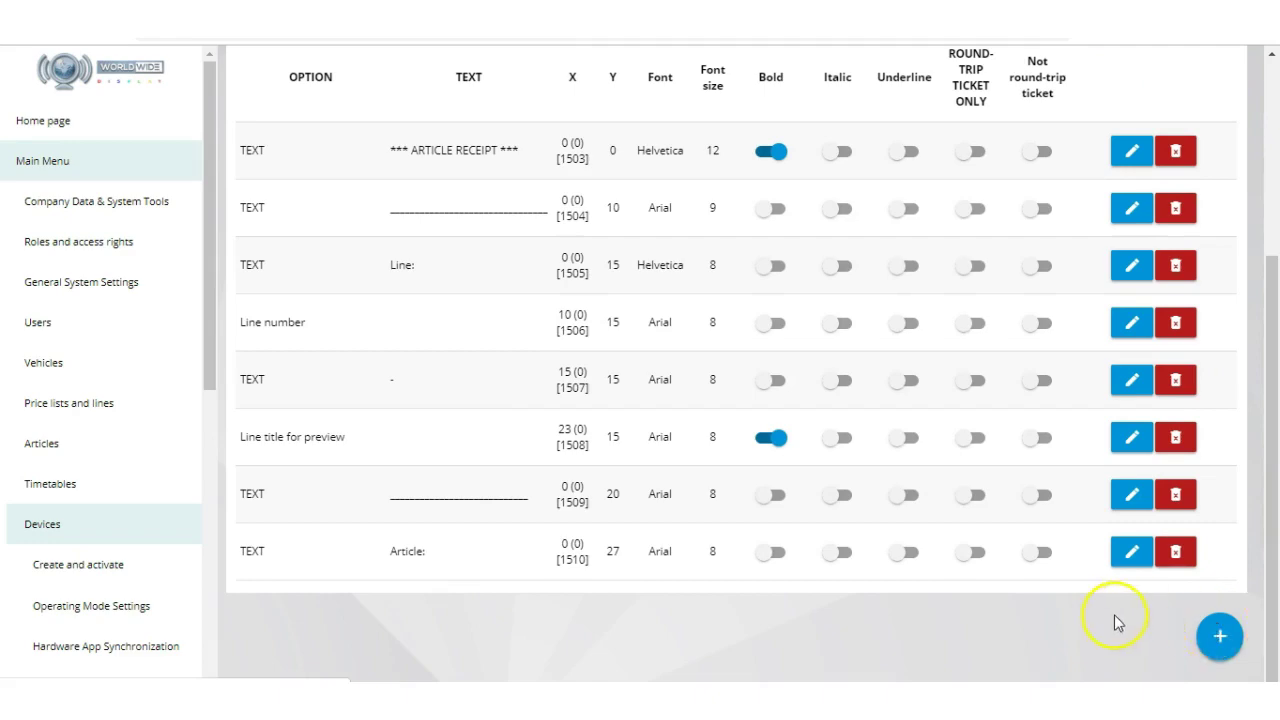
{"action": "left_click", "coordinate": [1217, 633]}
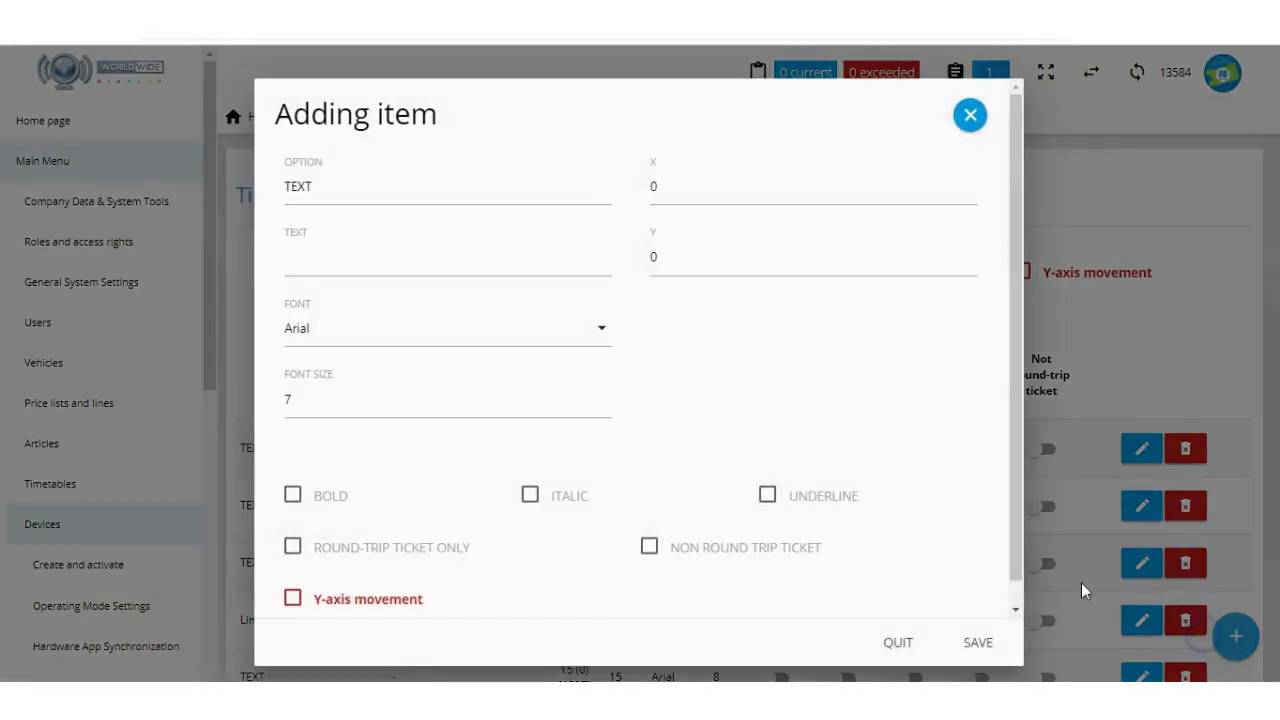
{"action": "left_click", "coordinate": [463, 194]}
{"action": "type", "text": "ar"}
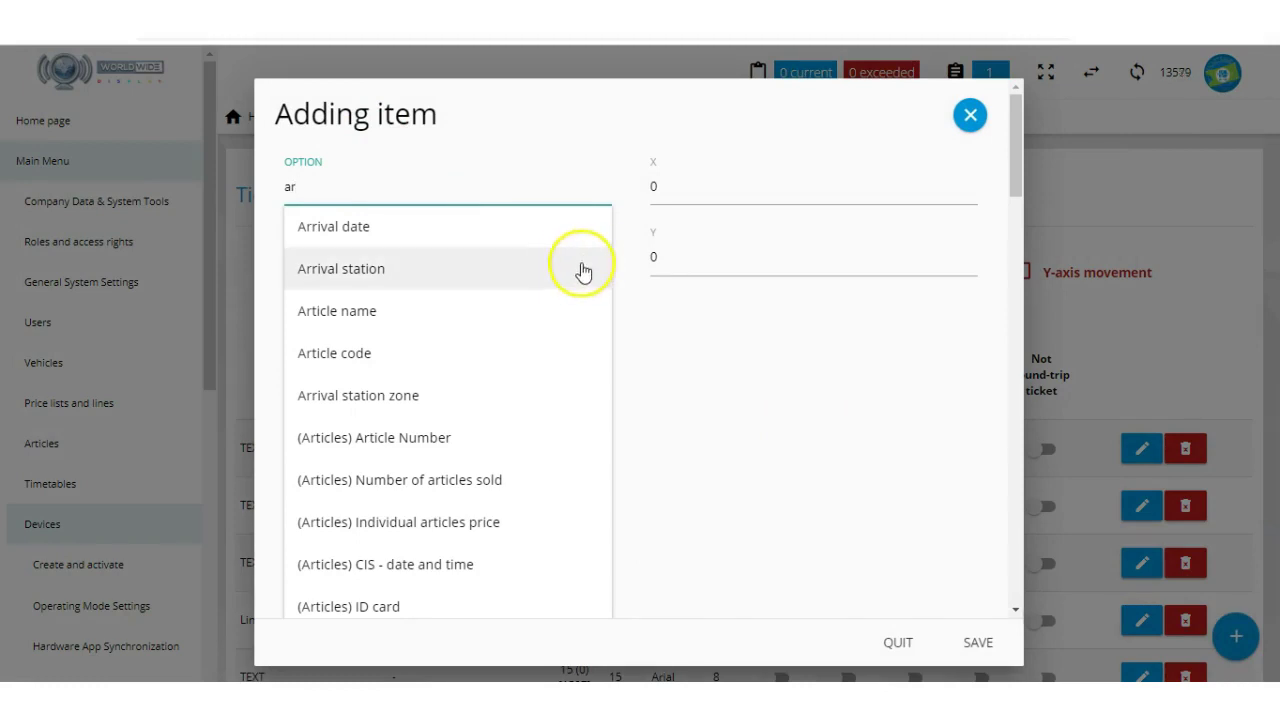
{"action": "left_click", "coordinate": [547, 309]}
{"action": "left_click", "coordinate": [619, 270]}
{"action": "left_click", "coordinate": [617, 327]}
- Position the Article name item at X 15, Y 27 and save it
{"action": "double_click", "coordinate": [674, 257]}
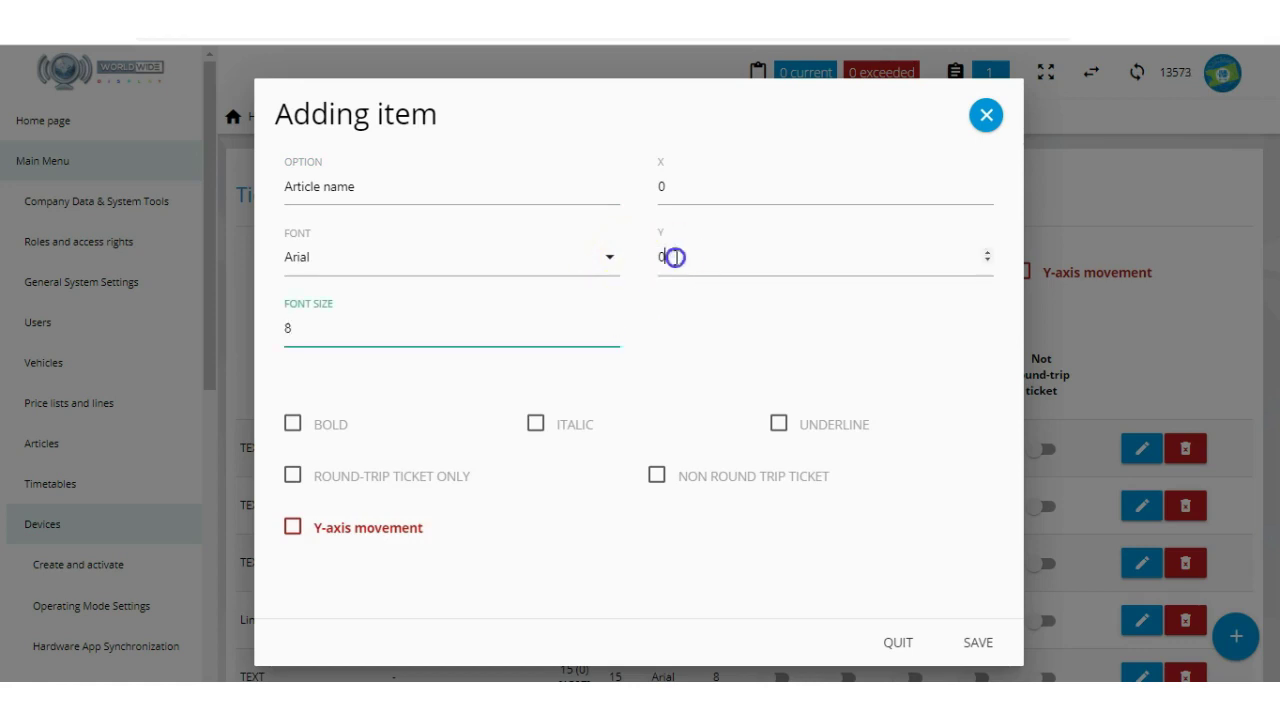
{"action": "double_click", "coordinate": [683, 190]}
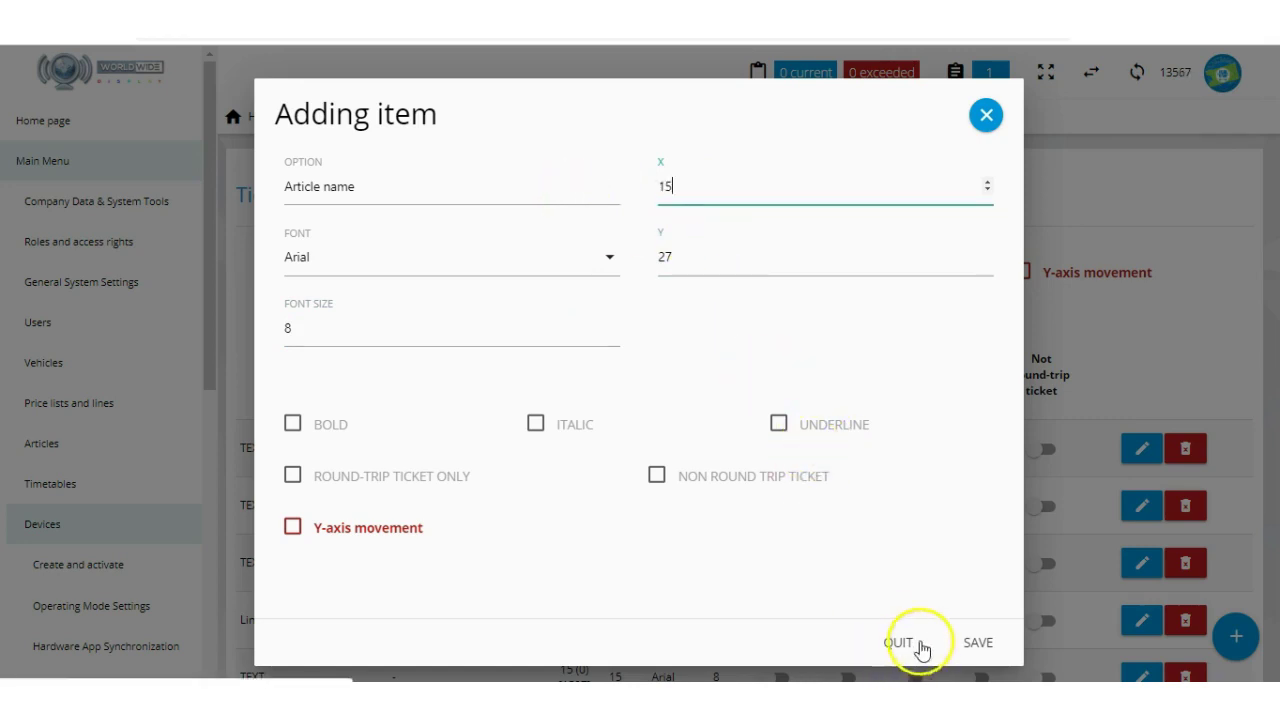
{"action": "left_click", "coordinate": [978, 643]}
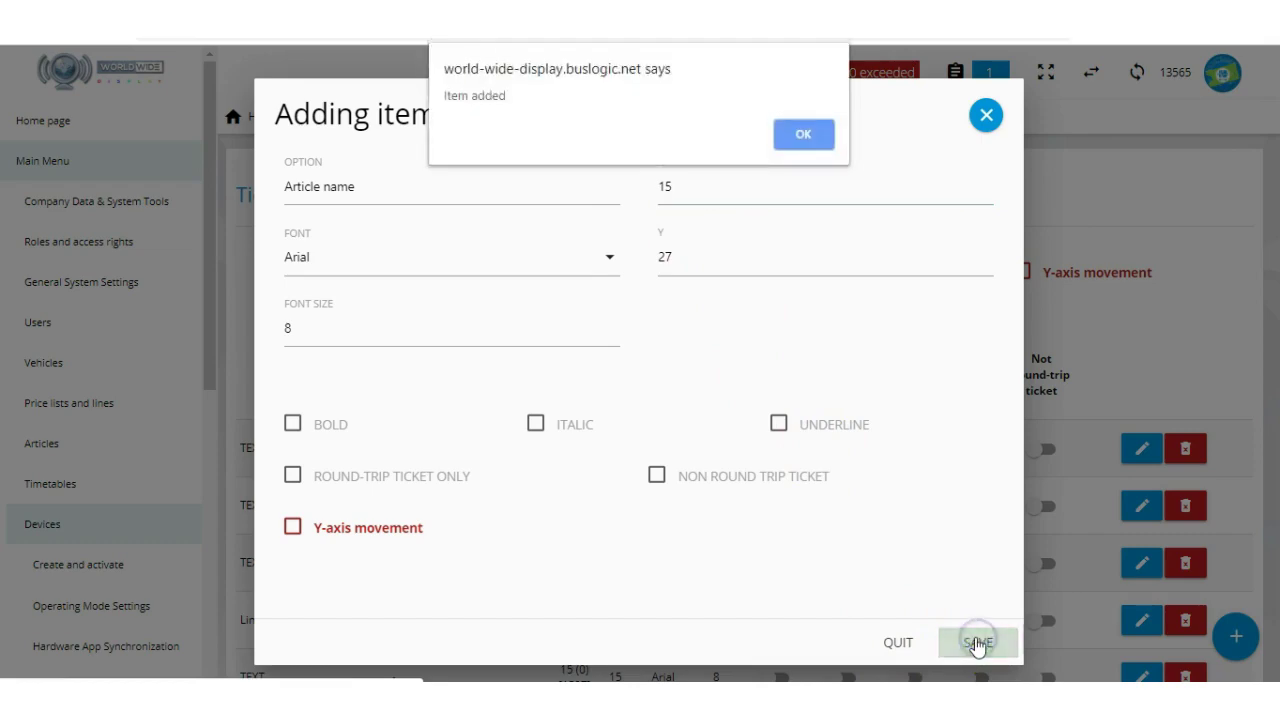
{"action": "left_click", "coordinate": [804, 135]}
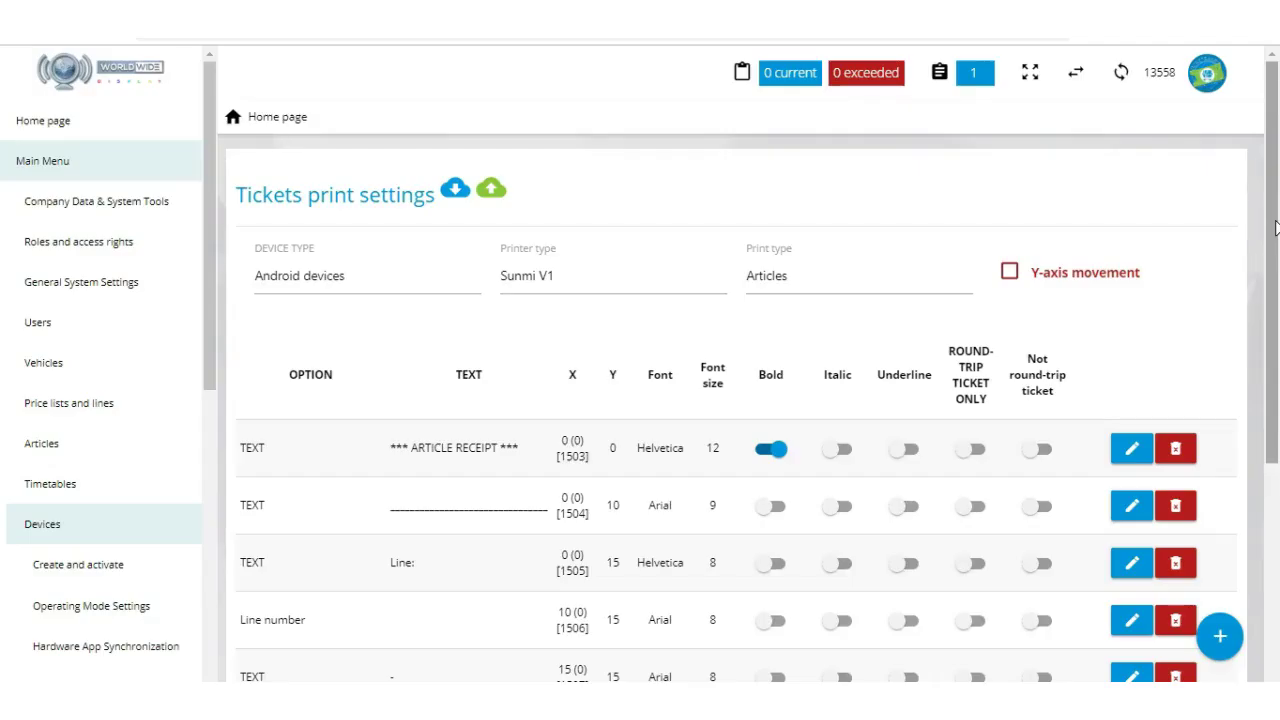
- Add a TEXT item reading "Price" with font size 8 at X 0, Y 29 and save it to the template
{"action": "left_click", "coordinate": [1273, 485]}
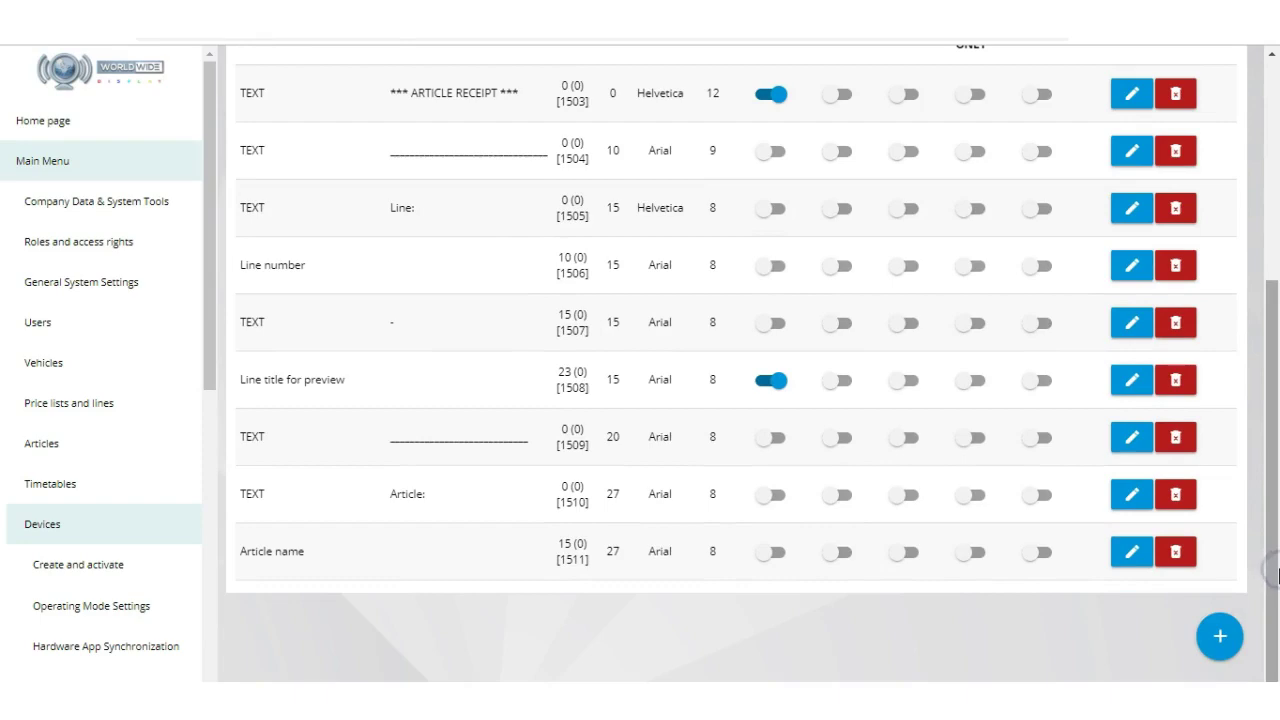
{"action": "left_click", "coordinate": [1220, 636]}
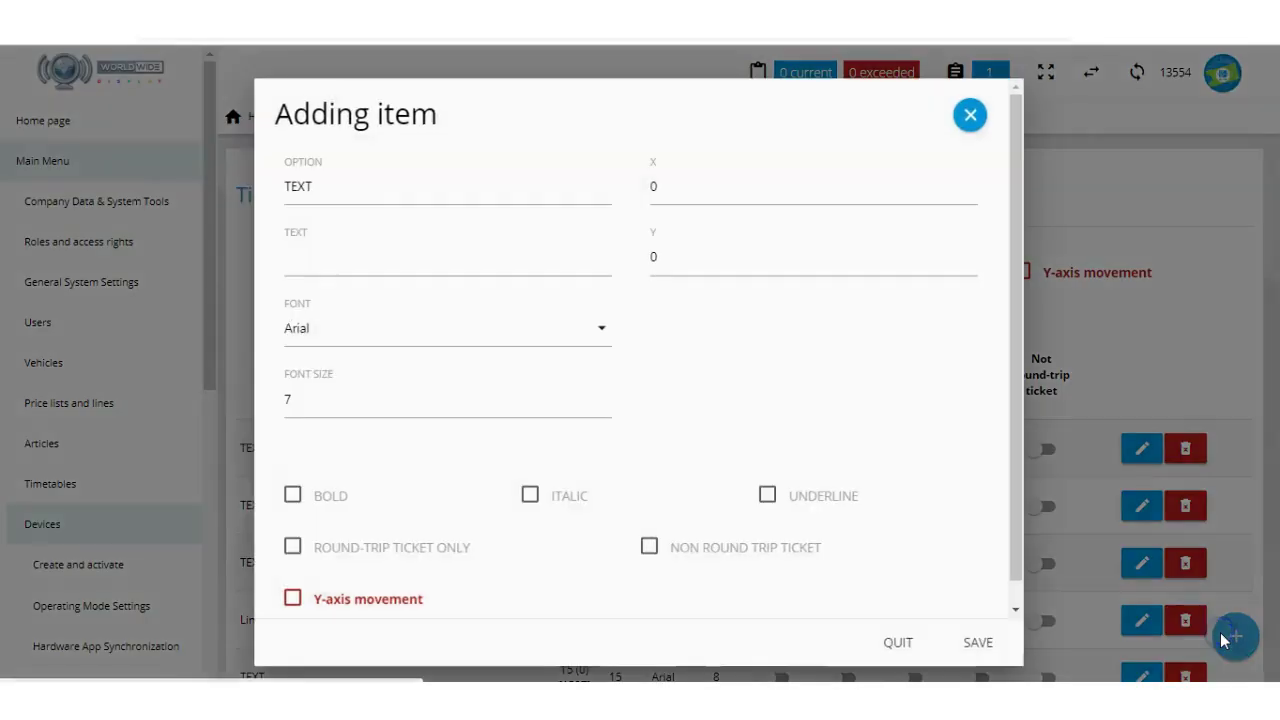
{"action": "left_click", "coordinate": [489, 262]}
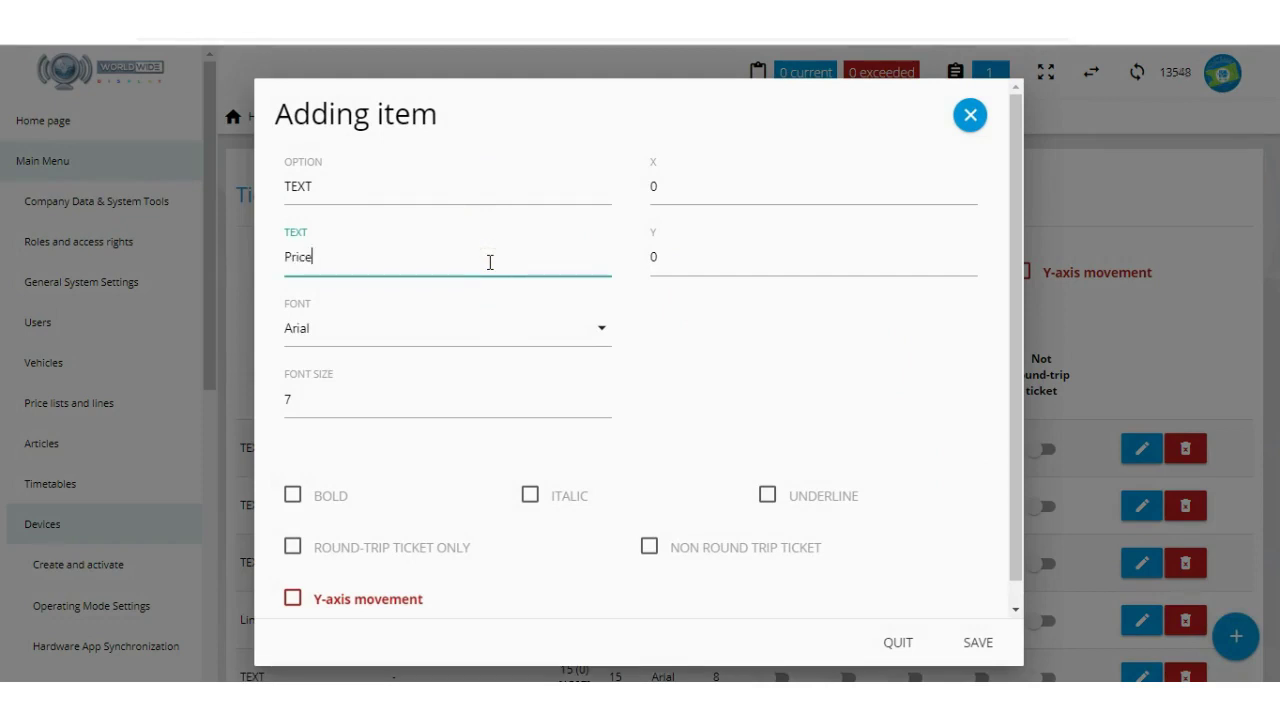
{"action": "left_click", "coordinate": [608, 397]}
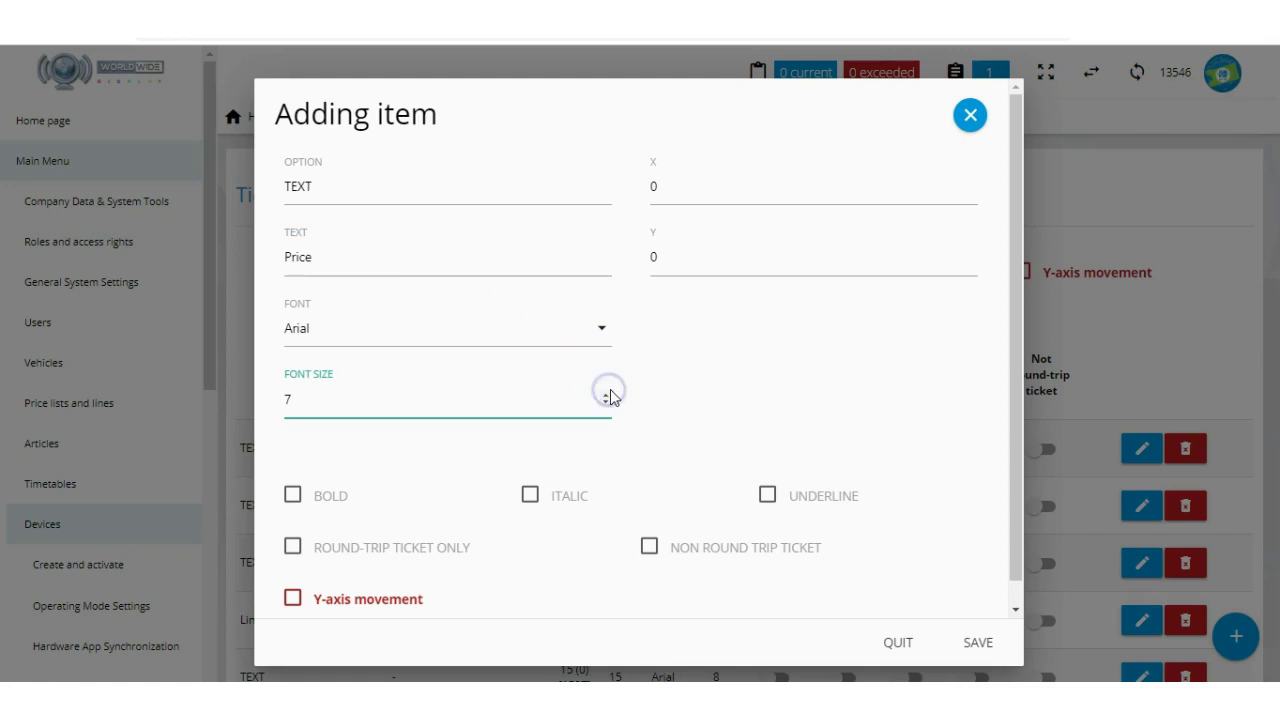
{"action": "double_click", "coordinate": [670, 255]}
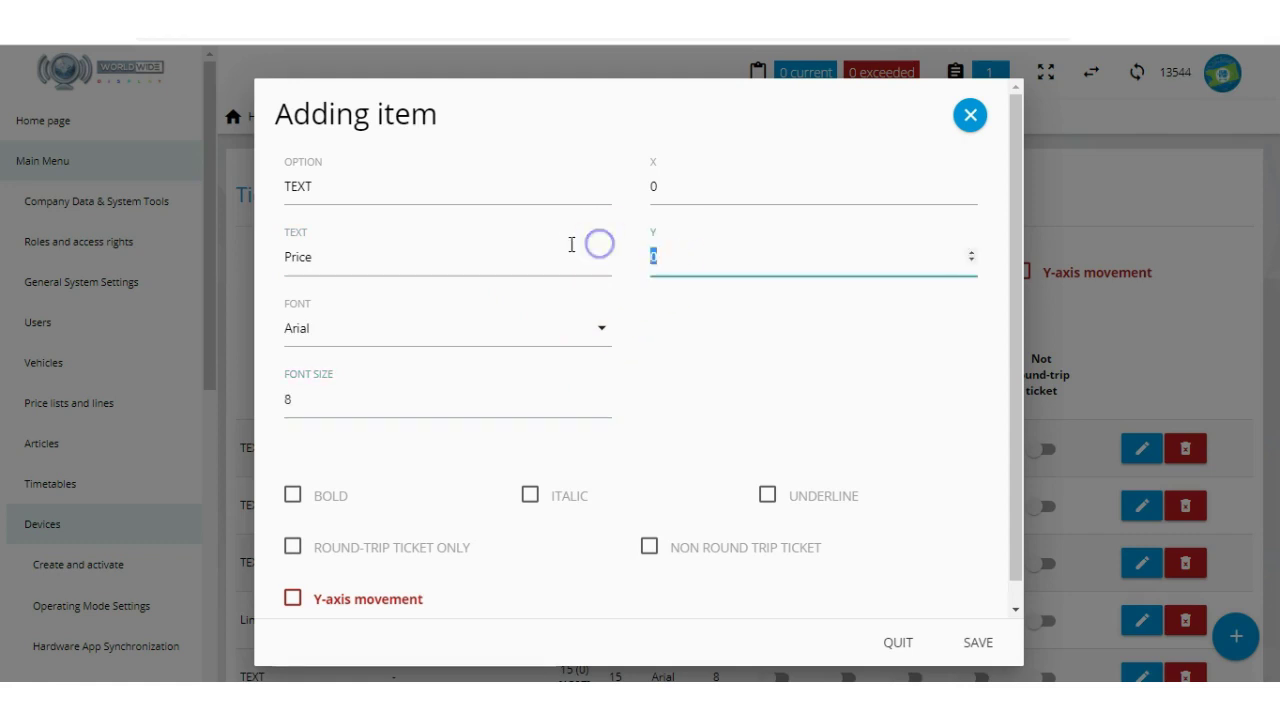
{"action": "type", "text": "29"}
{"action": "left_click", "coordinate": [978, 643]}
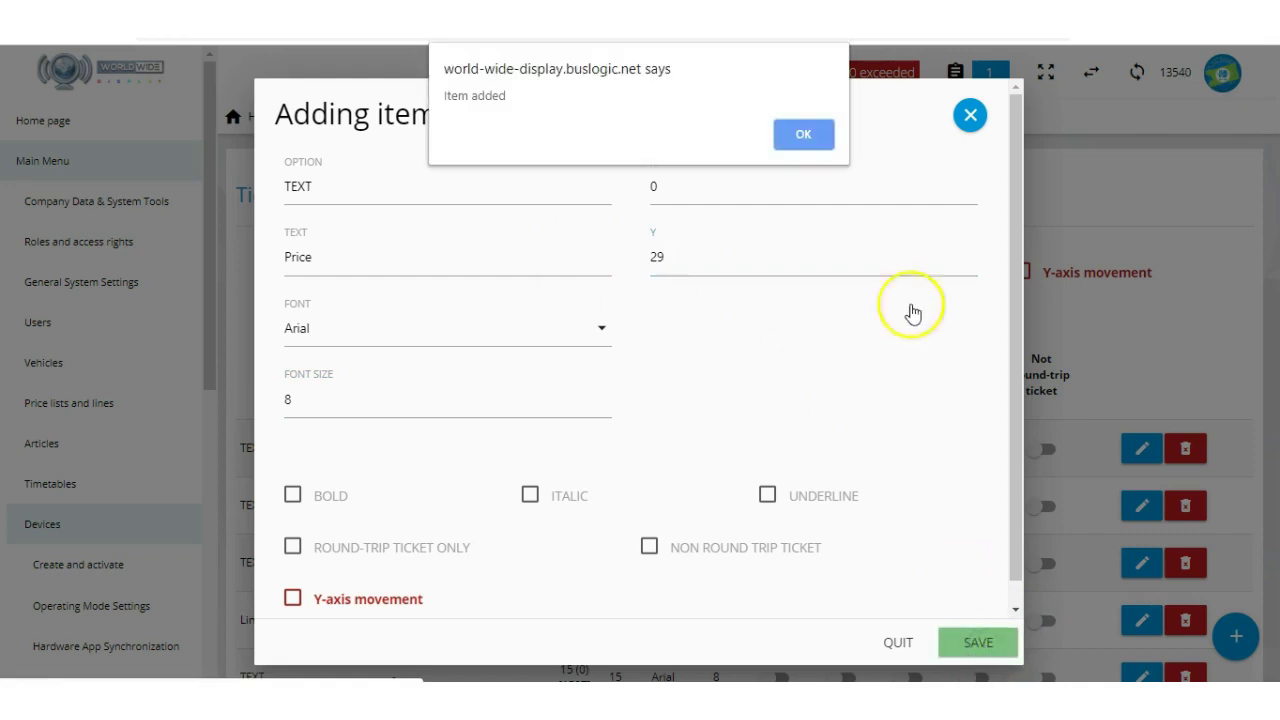
{"action": "left_click", "coordinate": [815, 133]}
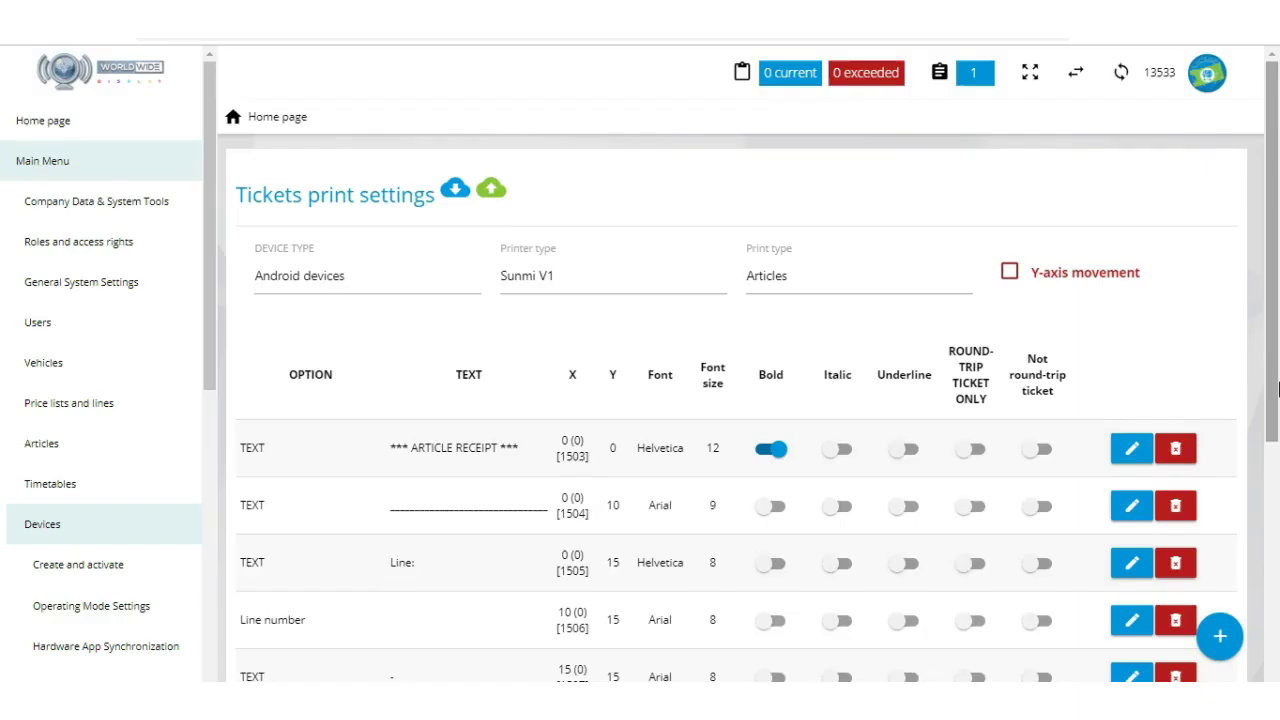
- Start a new item with the "(Articles) Individual articles price" option
{"action": "left_click_drag", "start_coordinate": [1278, 388], "coordinate": [1268, 658]}
{"action": "left_click", "coordinate": [1222, 648]}
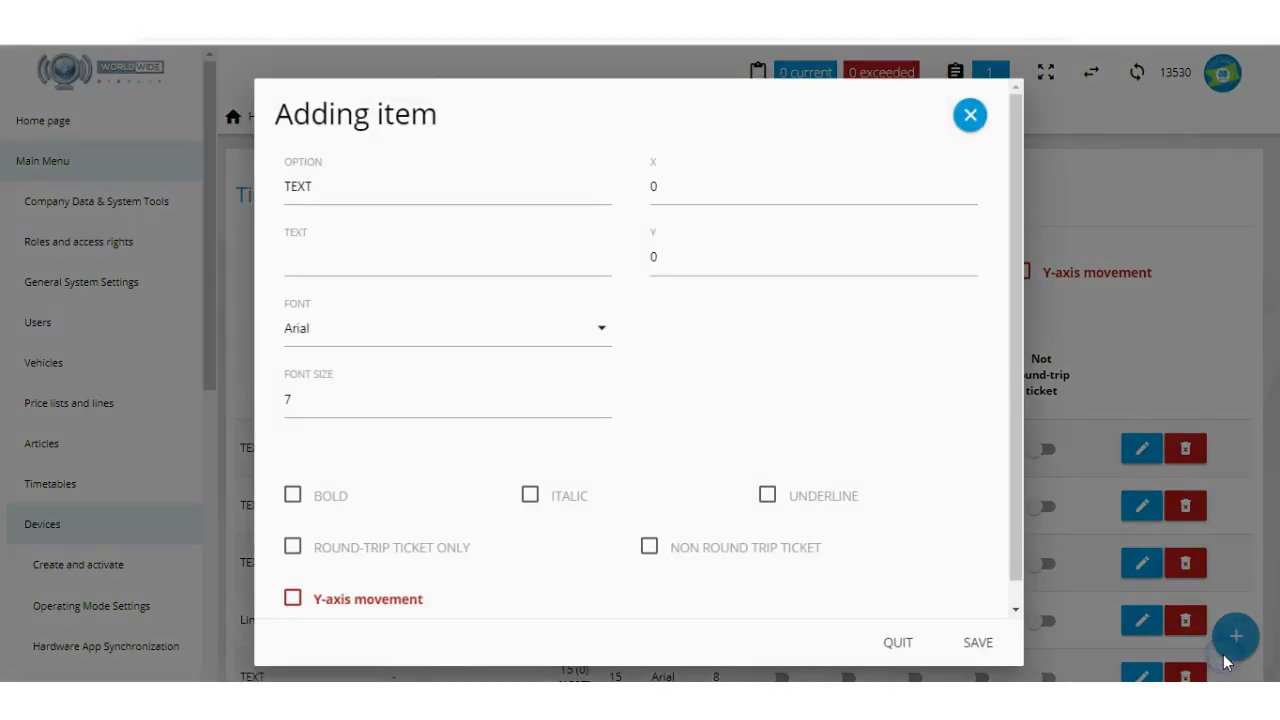
{"action": "left_click", "coordinate": [463, 188]}
{"action": "type", "text": "ar"}
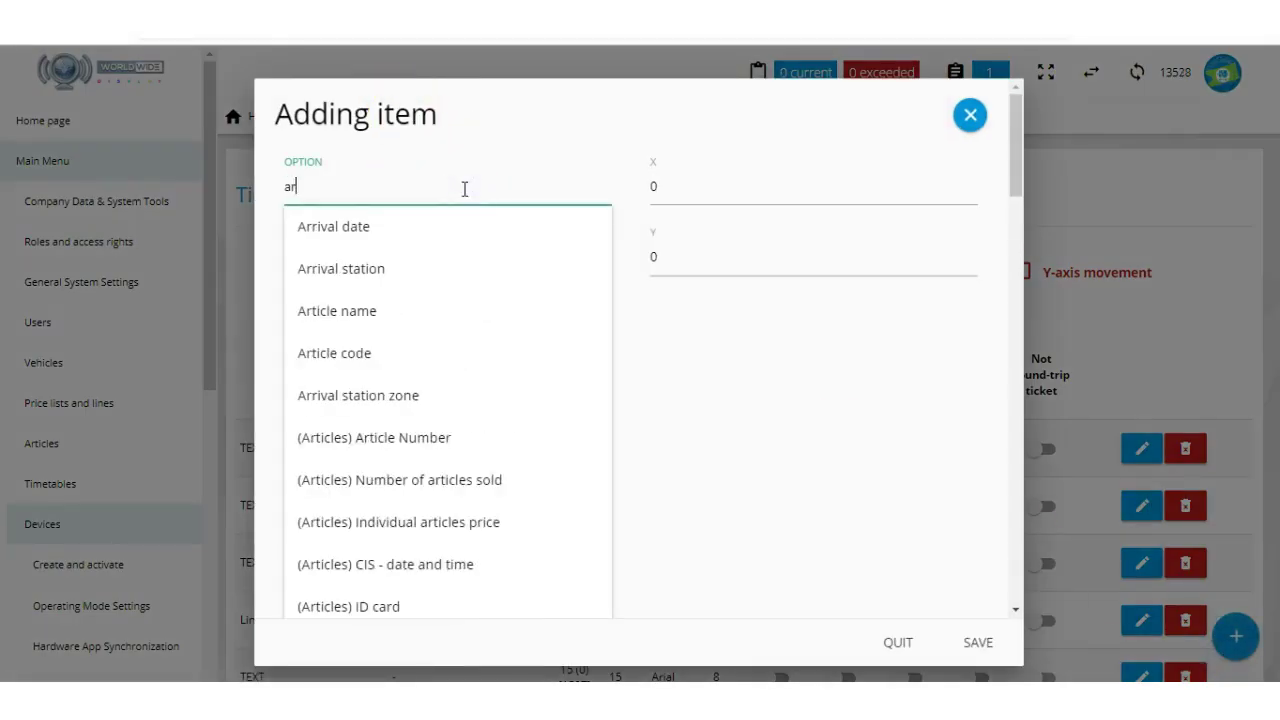
{"action": "type", "text": "tic"}
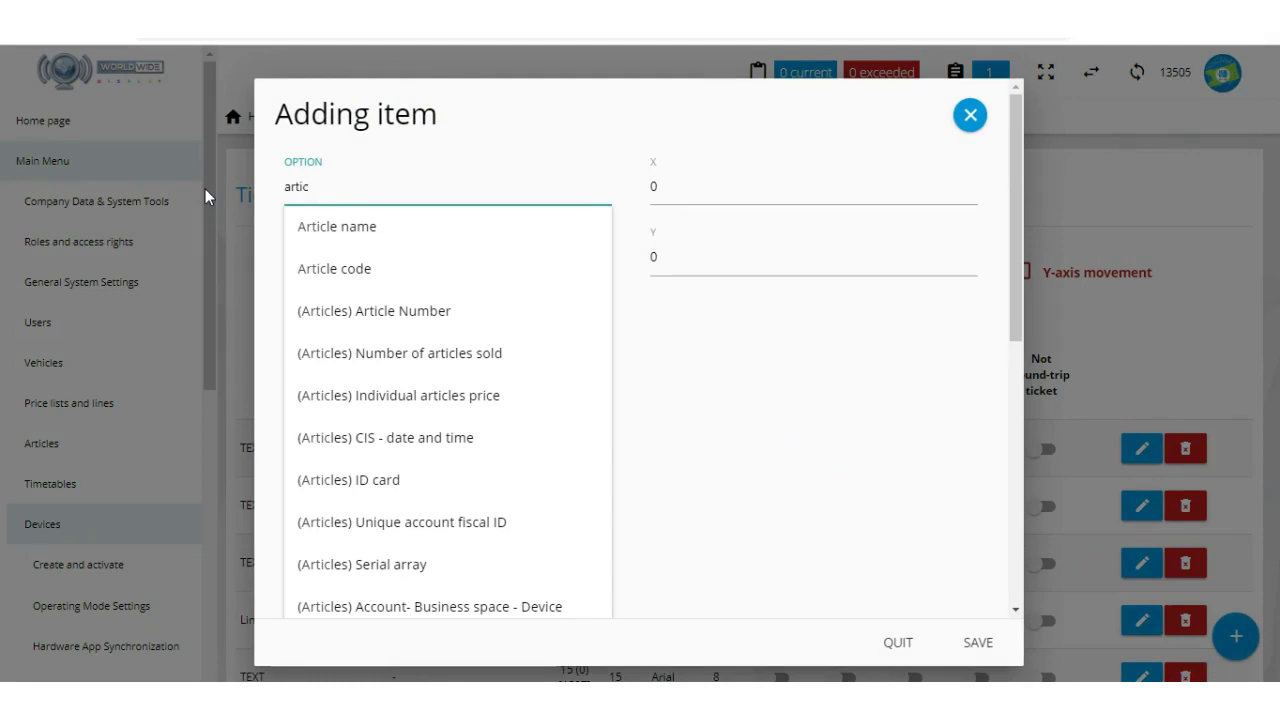
{"action": "left_click", "coordinate": [573, 400]}
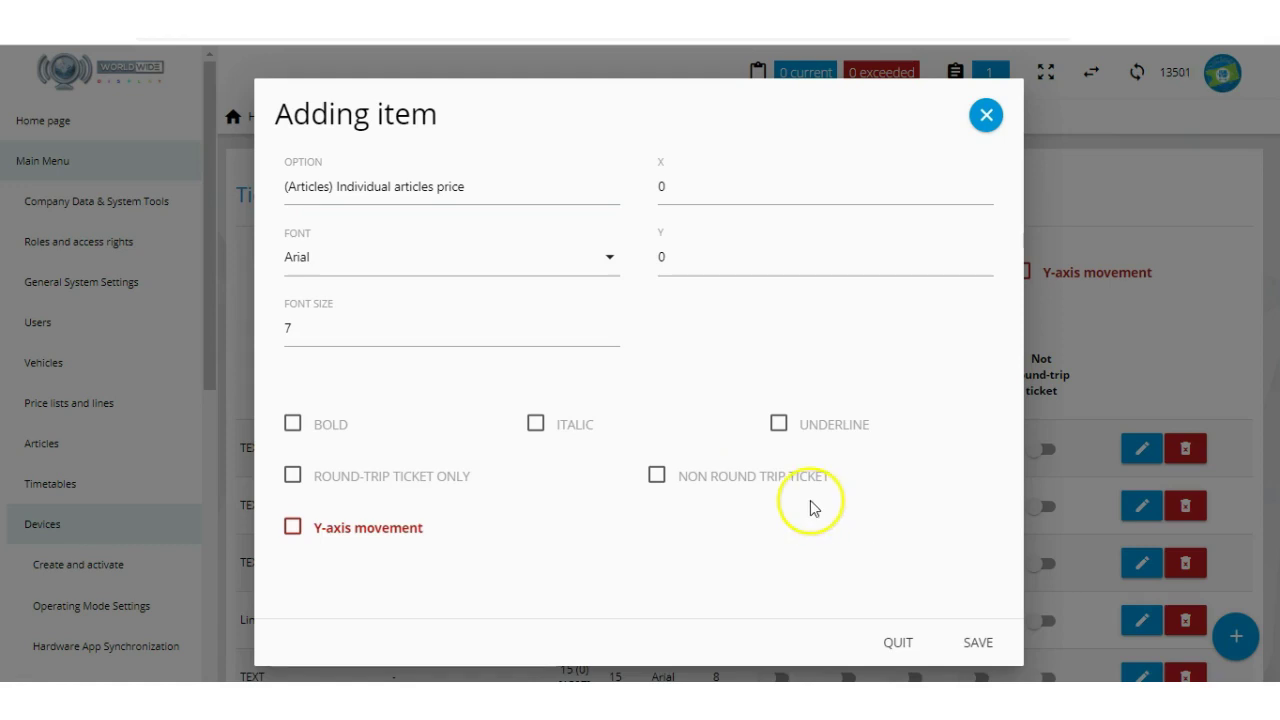
- Set the individual articles price item to font size 8, position it at X 15, Y 29 and save it
{"action": "left_click", "coordinate": [614, 324]}
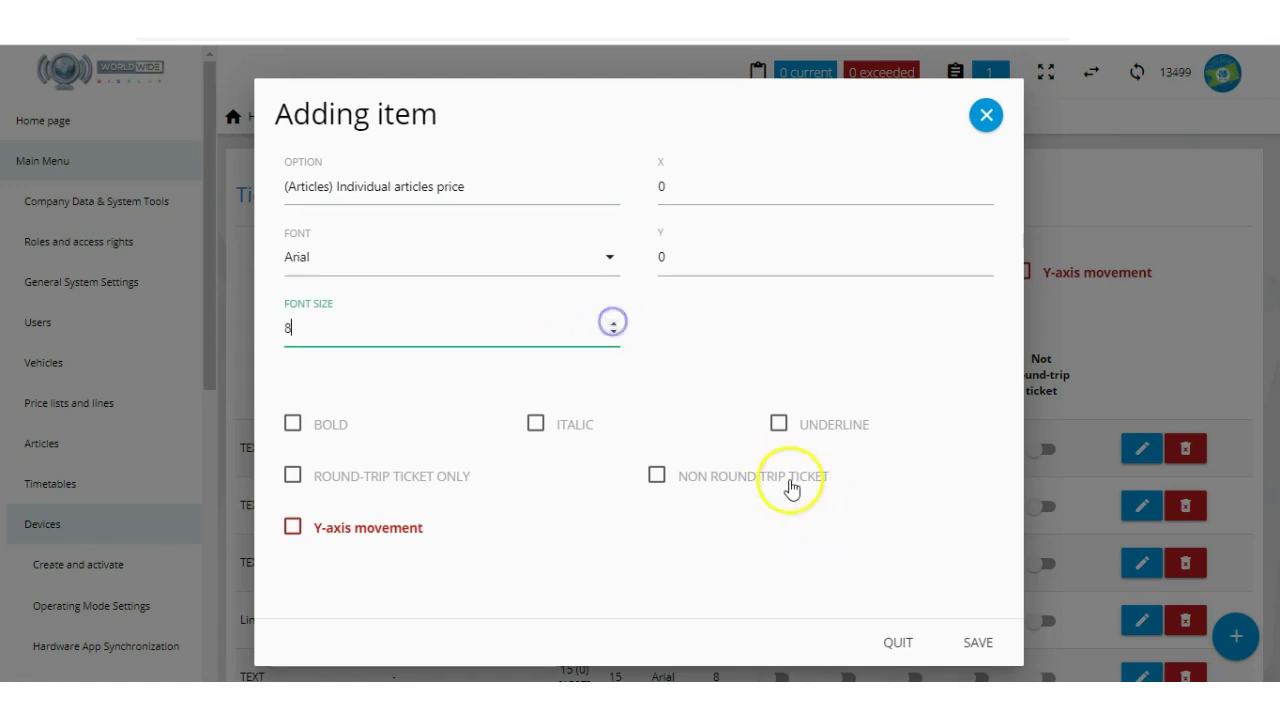
{"action": "double_click", "coordinate": [757, 257]}
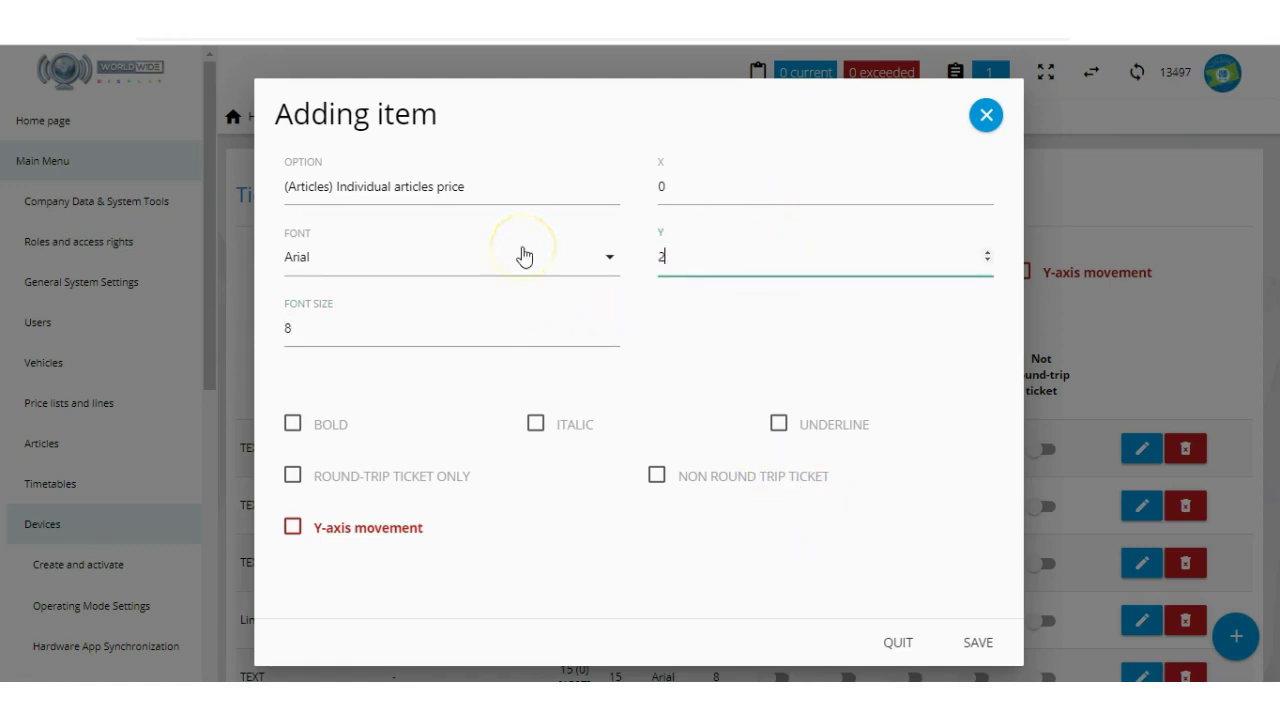
{"action": "type", "text": "29"}
{"action": "double_click", "coordinate": [706, 185]}
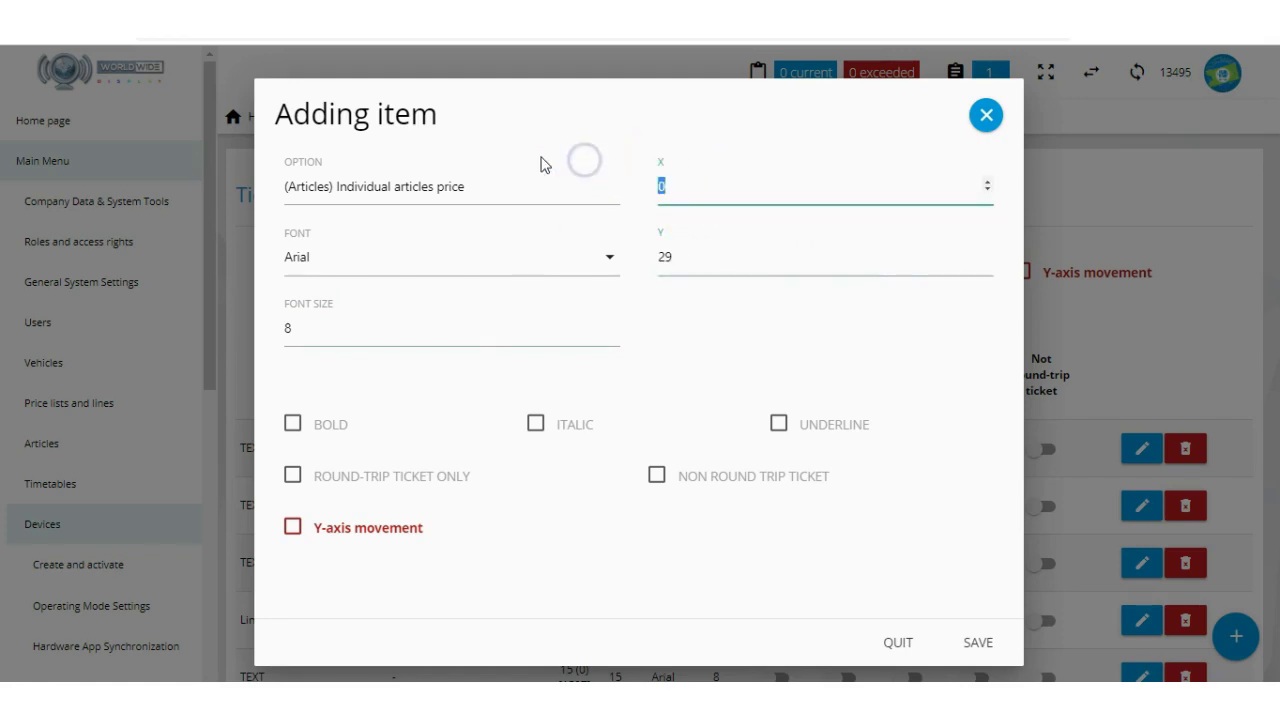
{"action": "left_click", "coordinate": [978, 645]}
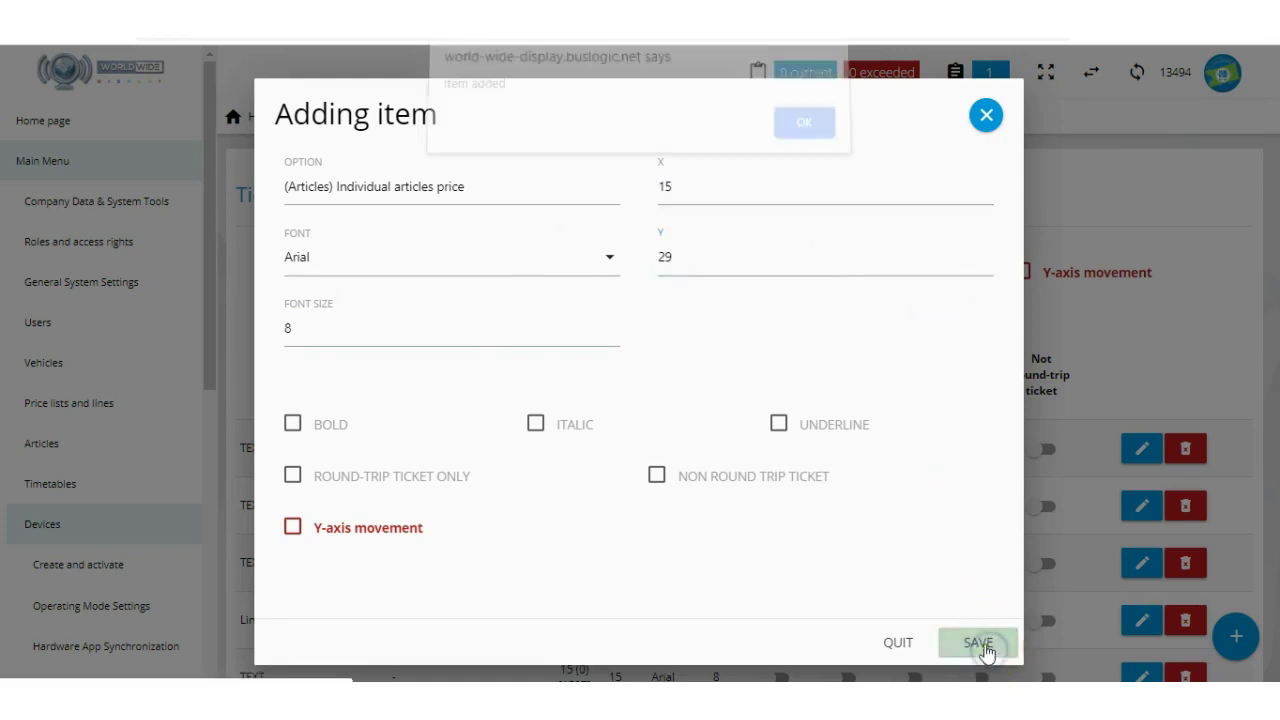
{"action": "left_click", "coordinate": [805, 132]}
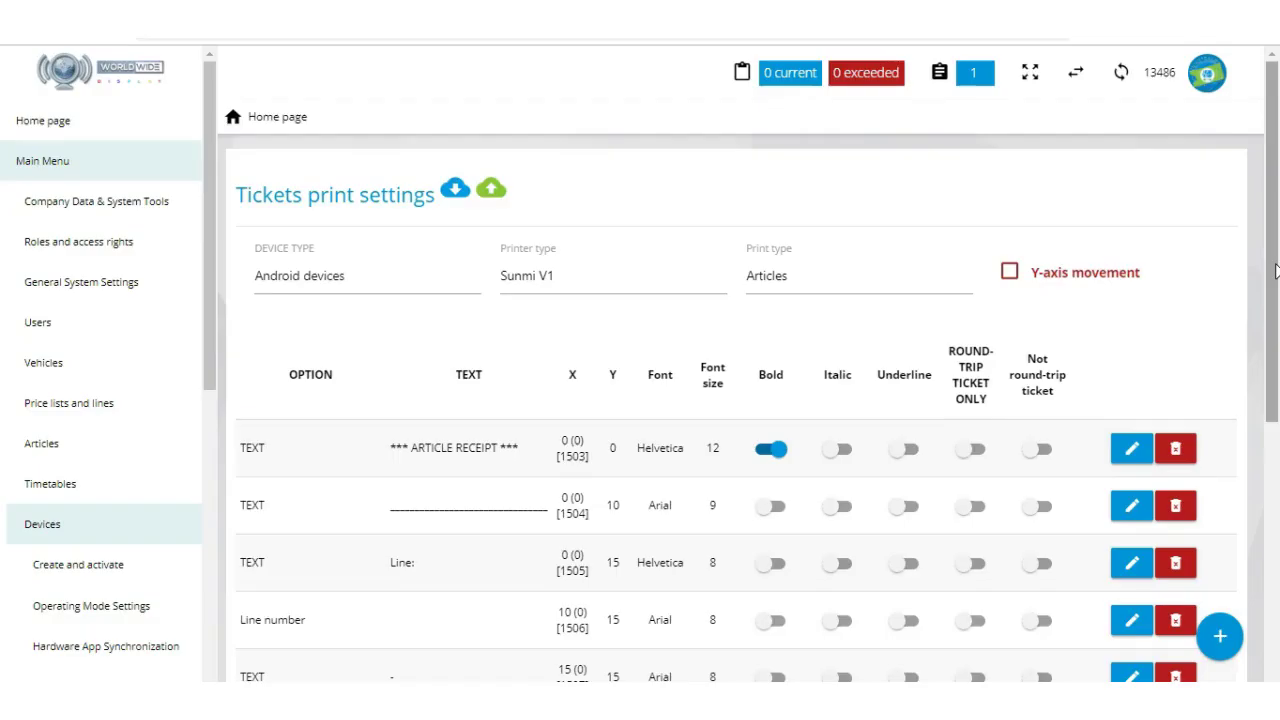
- Export the Articles template to the demo-temp folder as "print_format (article).tmp"
{"action": "left_click_drag", "start_coordinate": [1275, 270], "coordinate": [1272, 600]}
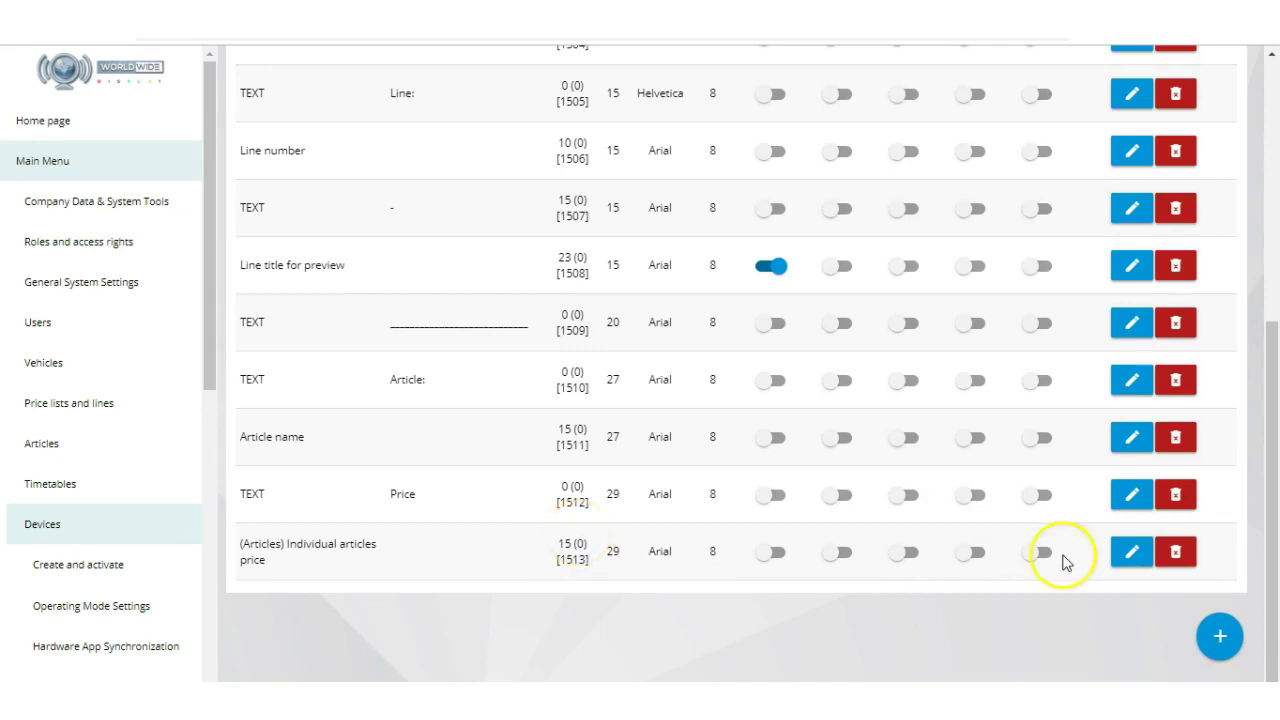
{"action": "left_click_drag", "start_coordinate": [1268, 434], "coordinate": [1272, 57]}
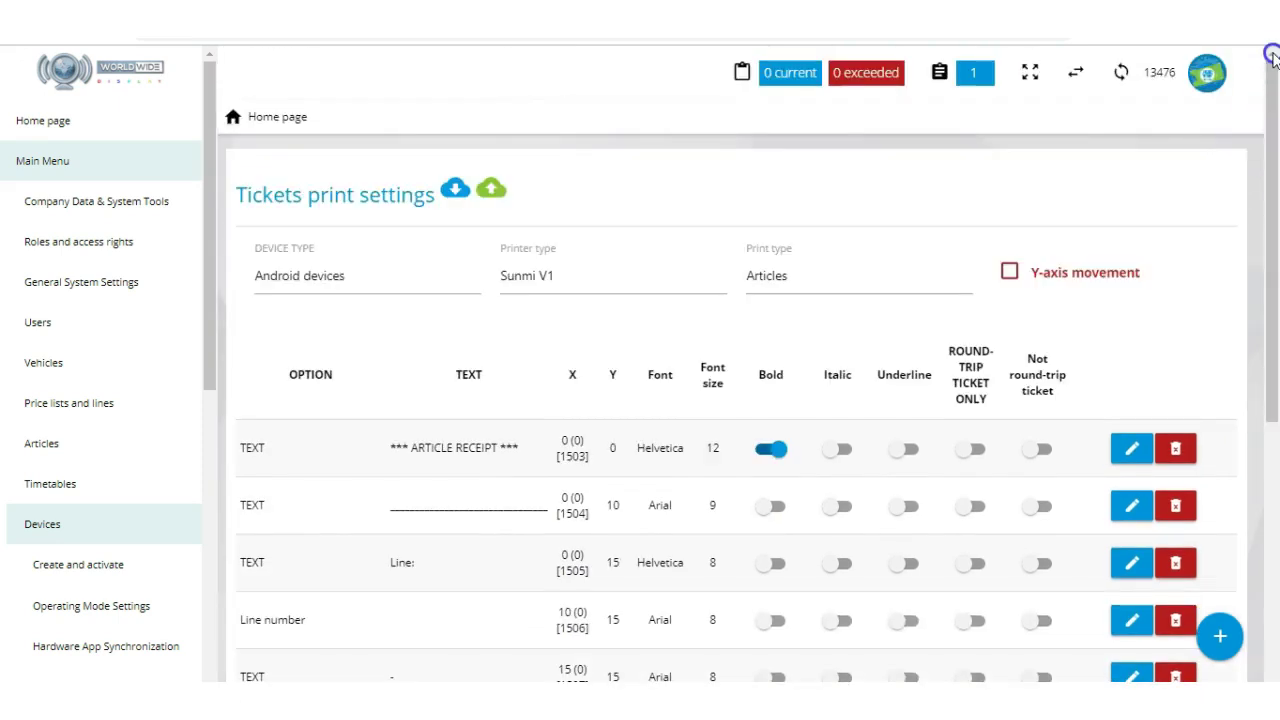
{"action": "left_click", "coordinate": [460, 198]}
{"action": "left_click", "coordinate": [203, 325]}
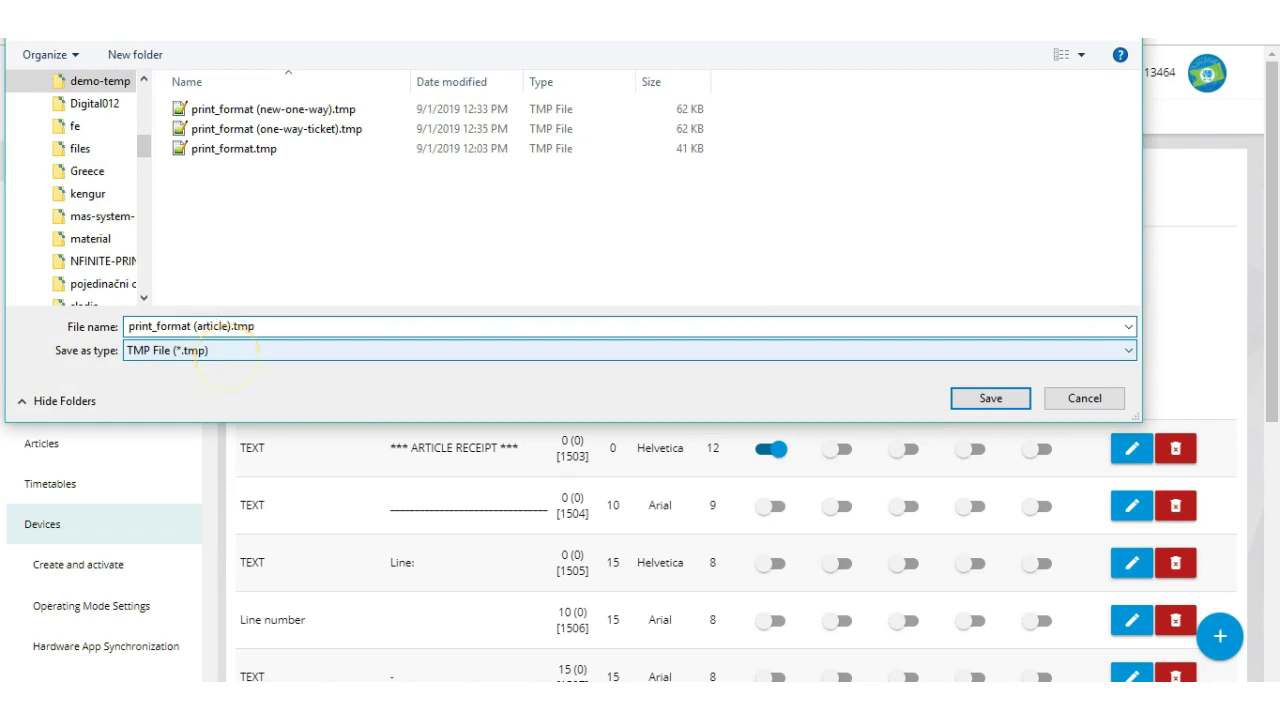
{"action": "key", "text": "Return"}
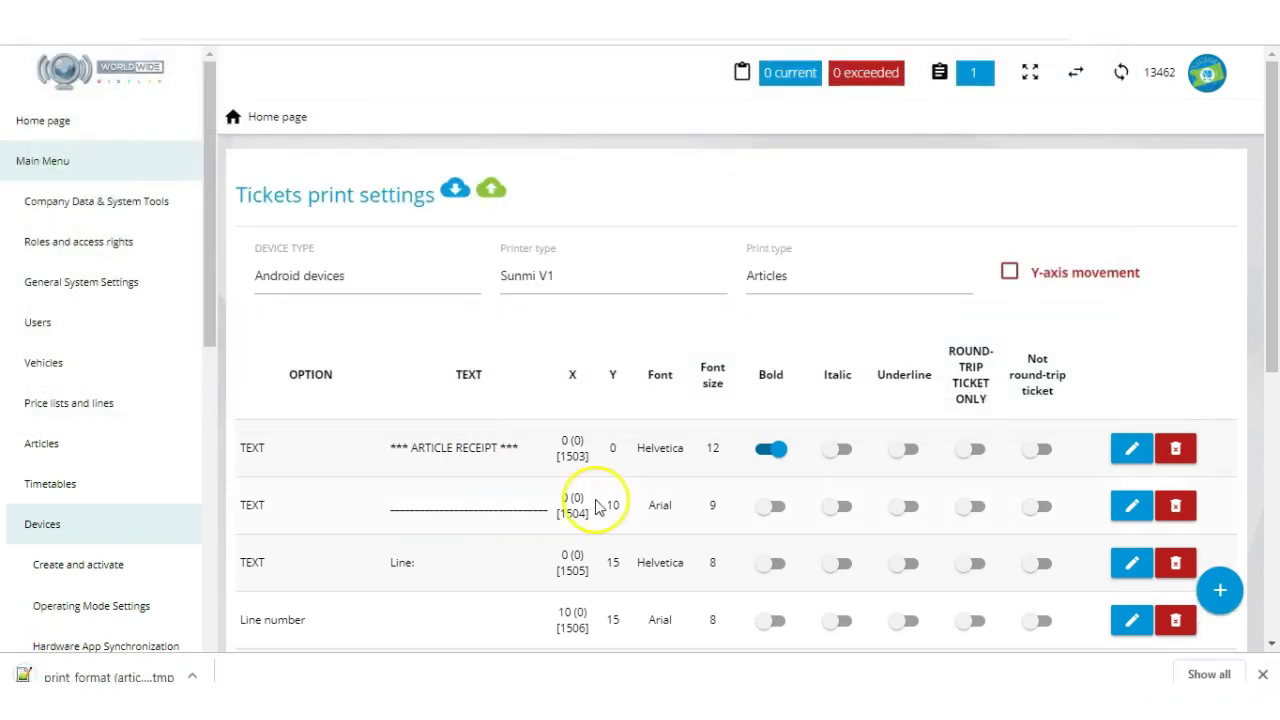
- Show the exported "print_format (article).tmp" in its folder and open it with Notepad++
{"action": "left_click", "coordinate": [192, 676]}
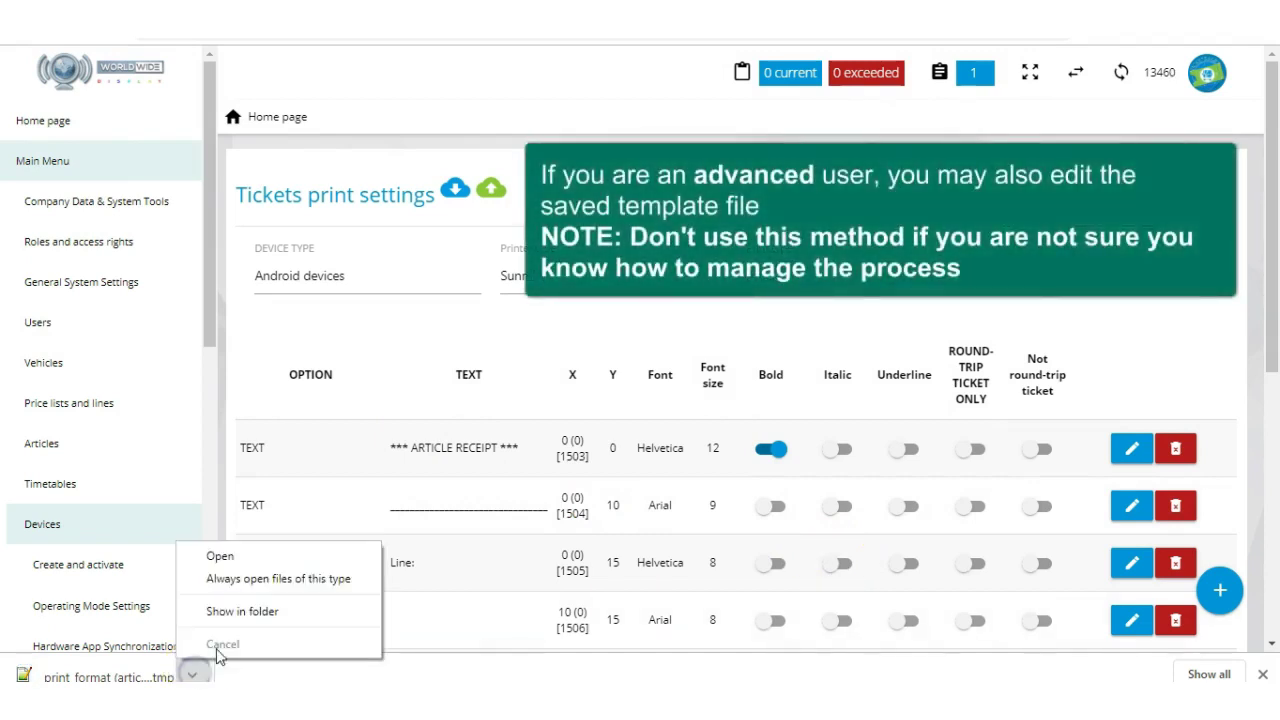
{"action": "left_click", "coordinate": [240, 611]}
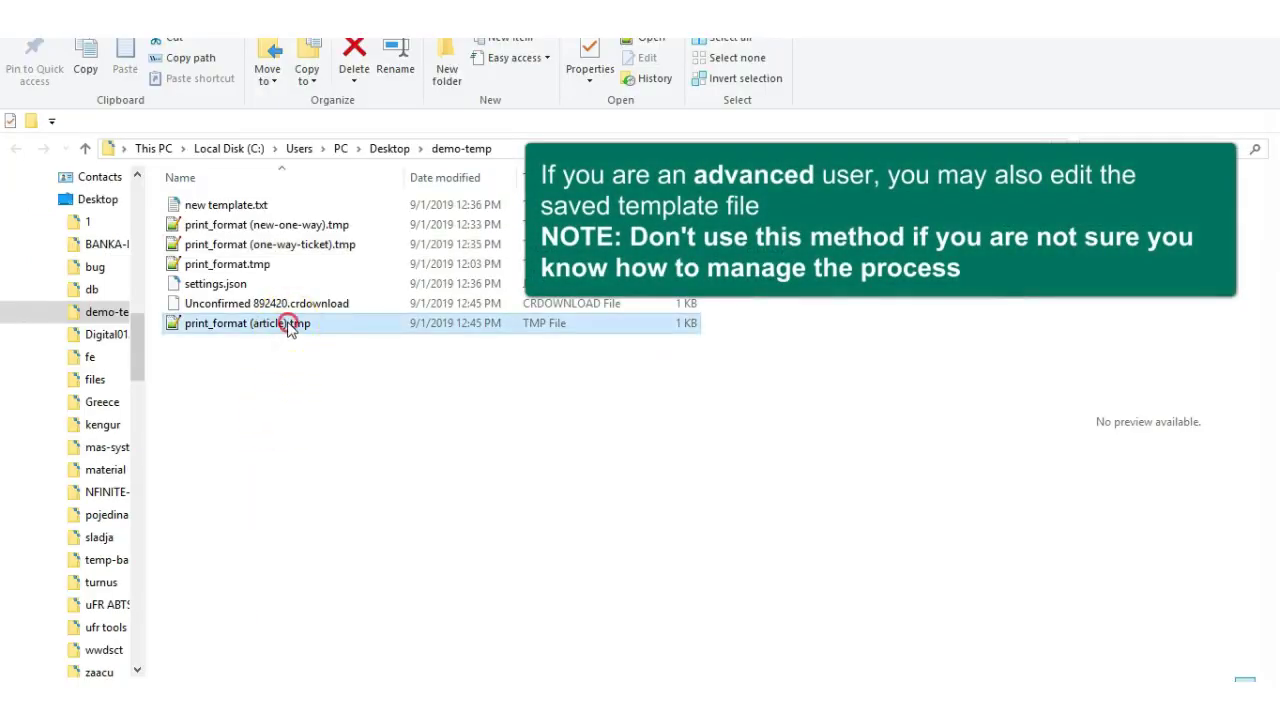
{"action": "right_click", "coordinate": [288, 327]}
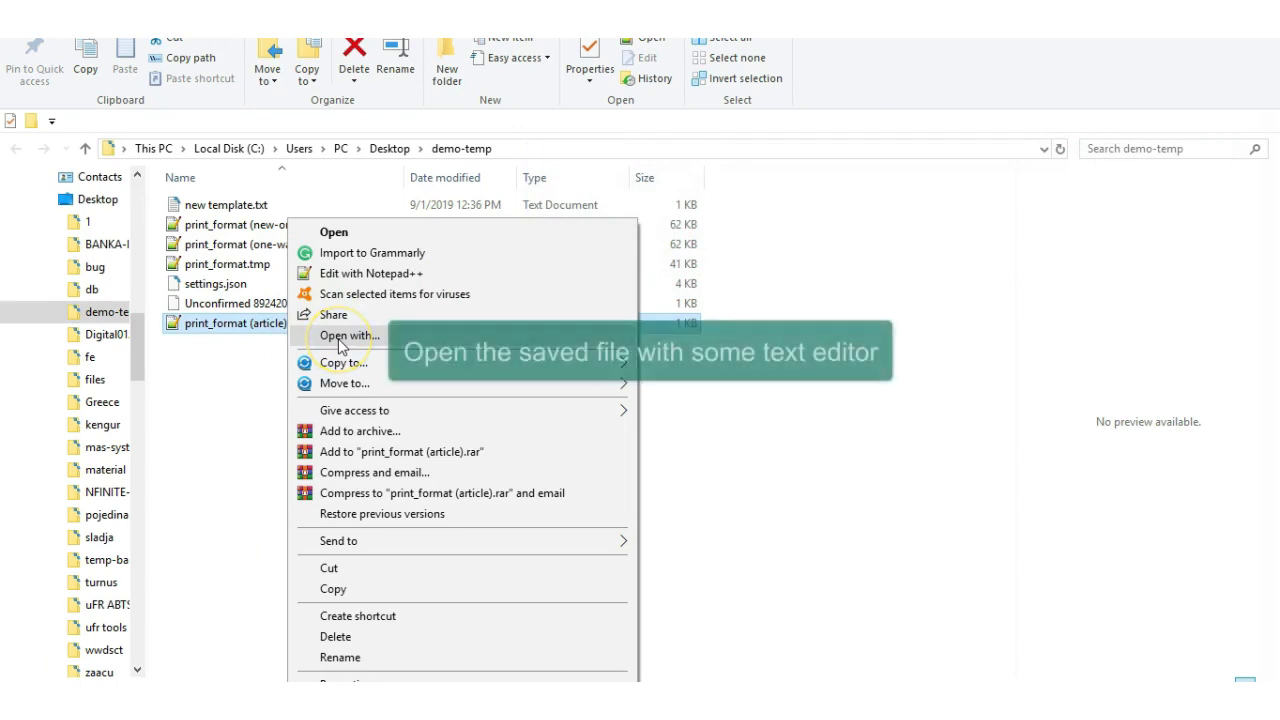
{"action": "left_click", "coordinate": [339, 336]}
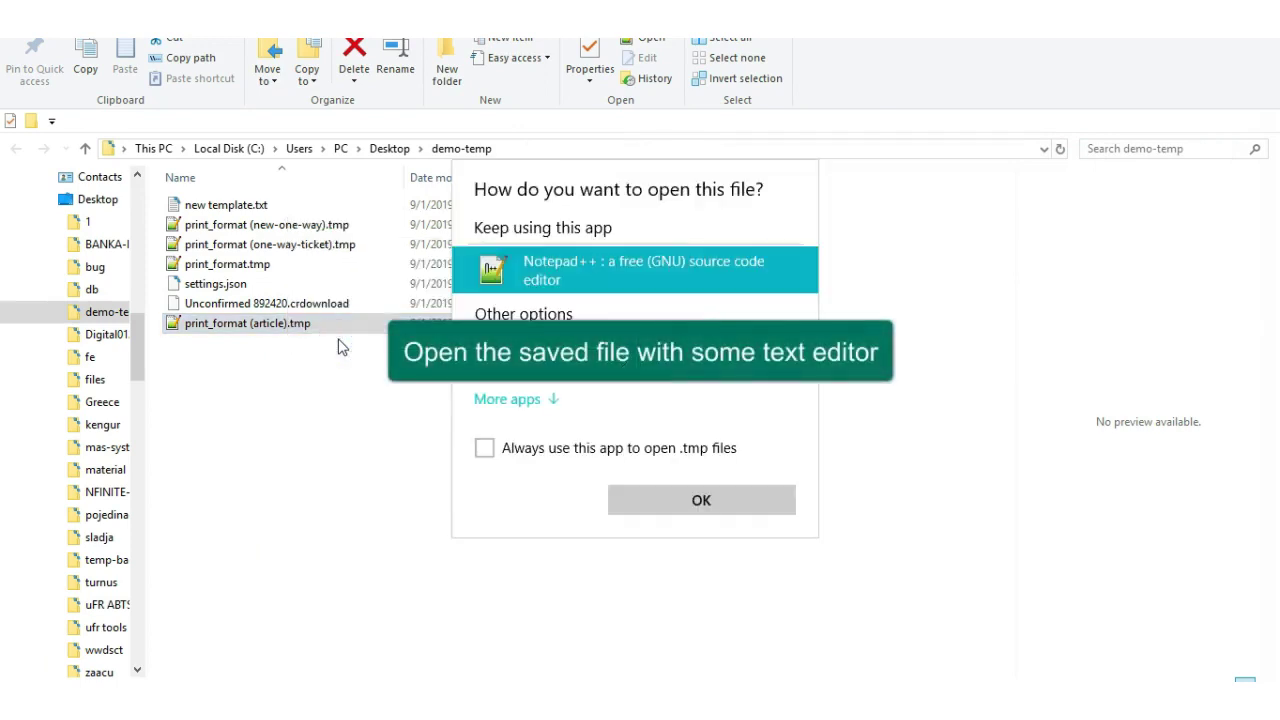
{"action": "left_click", "coordinate": [708, 502]}
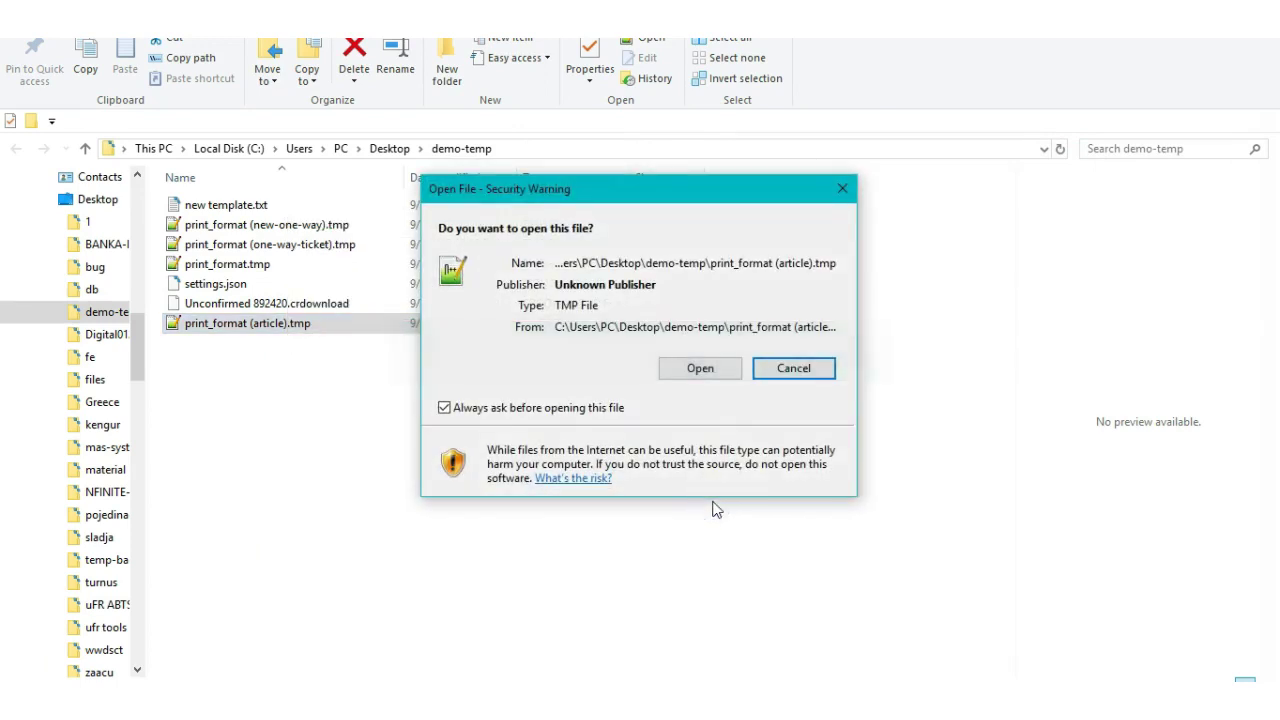
{"action": "left_click", "coordinate": [705, 367]}
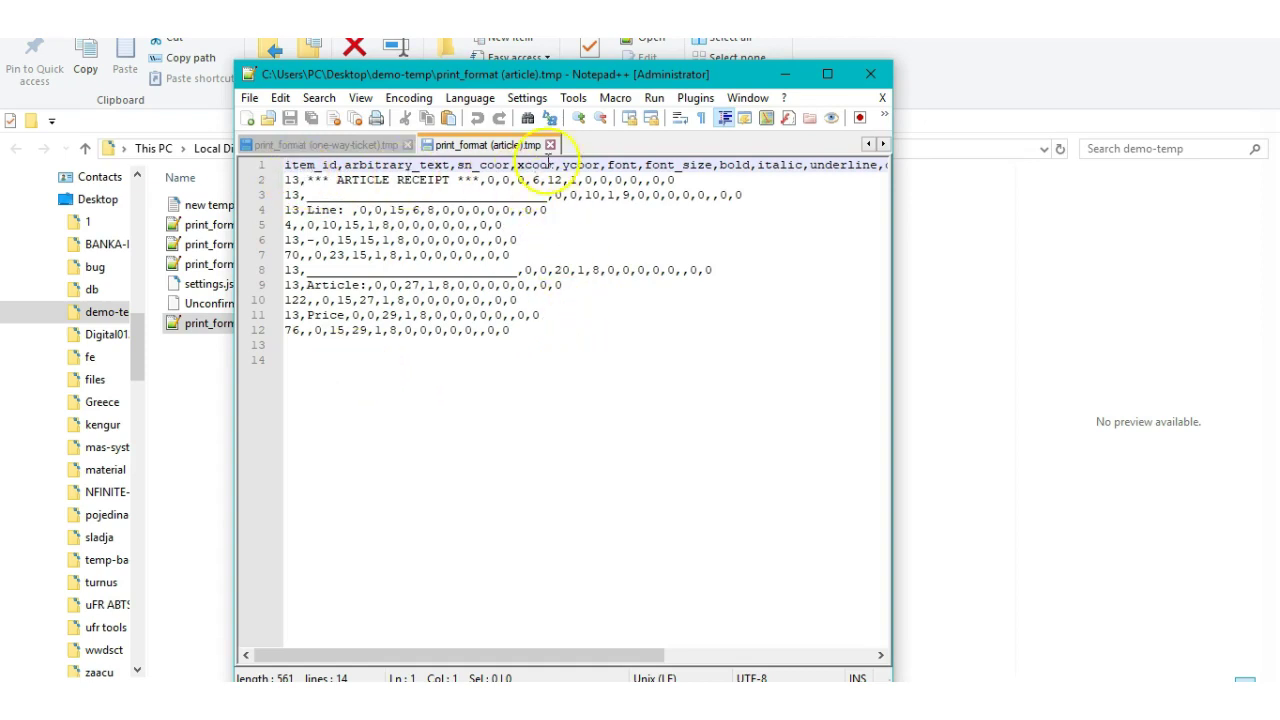
- Shorten the underscore row on line 3 by four characters, save the template file and close the editor
{"action": "left_click", "coordinate": [549, 207]}
{"action": "left_click", "coordinate": [548, 195]}
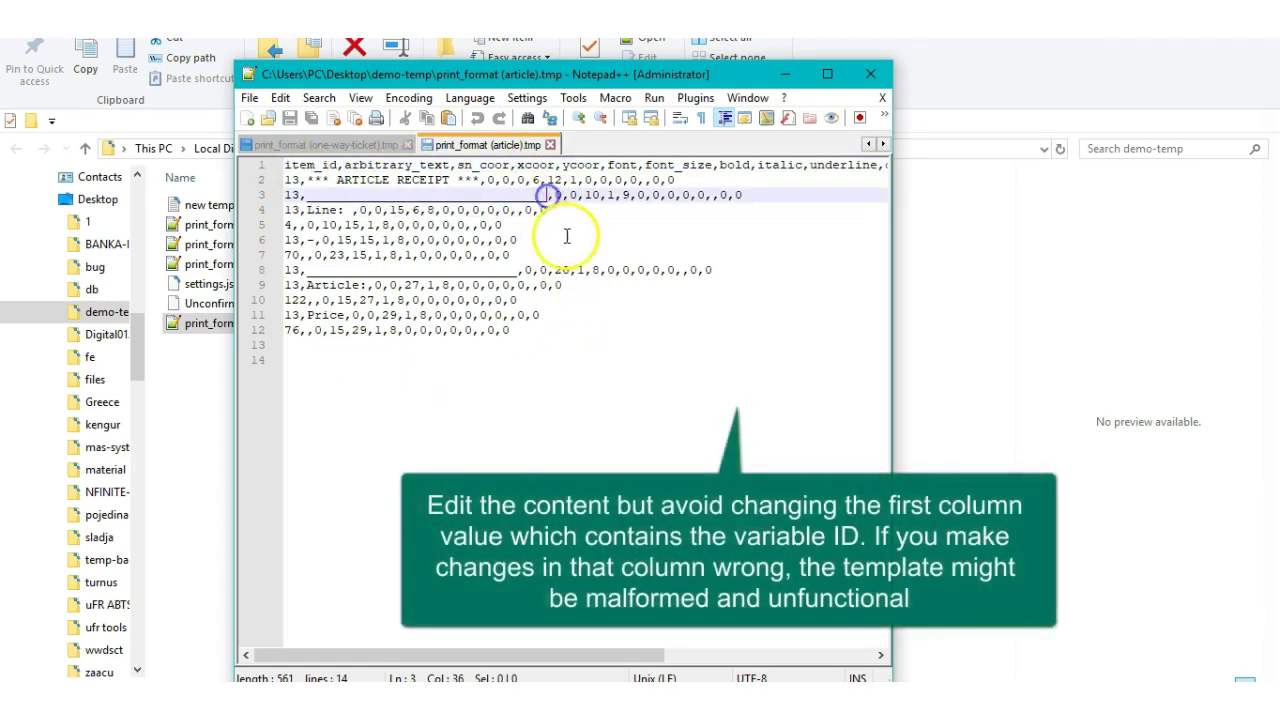
{"action": "key", "text": "BackSpace"}
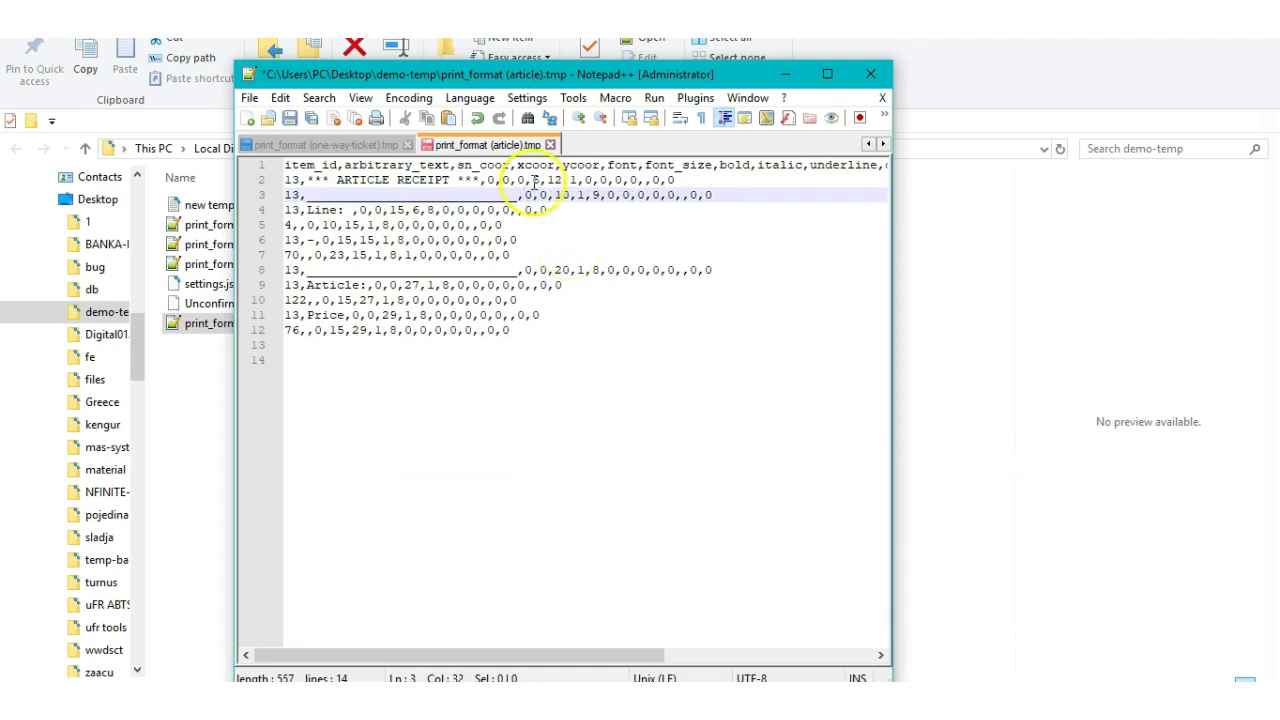
{"action": "left_click", "coordinate": [288, 119]}
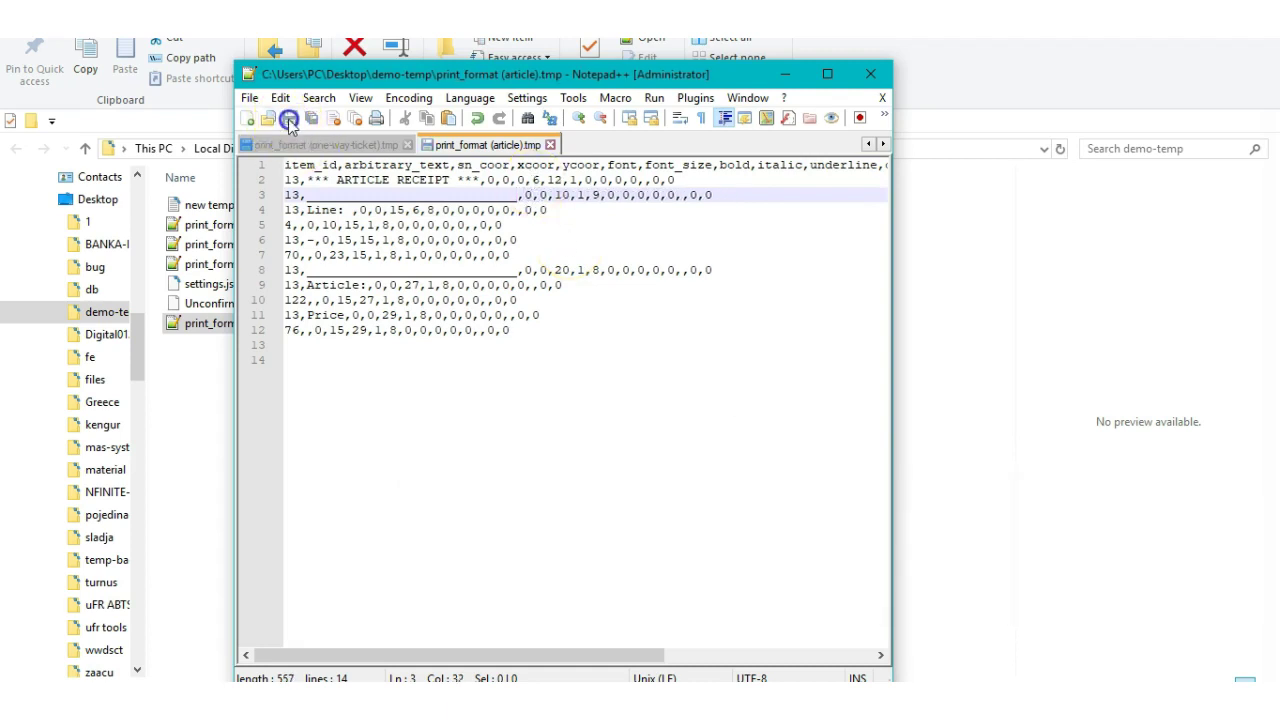
{"action": "left_click", "coordinate": [872, 77]}
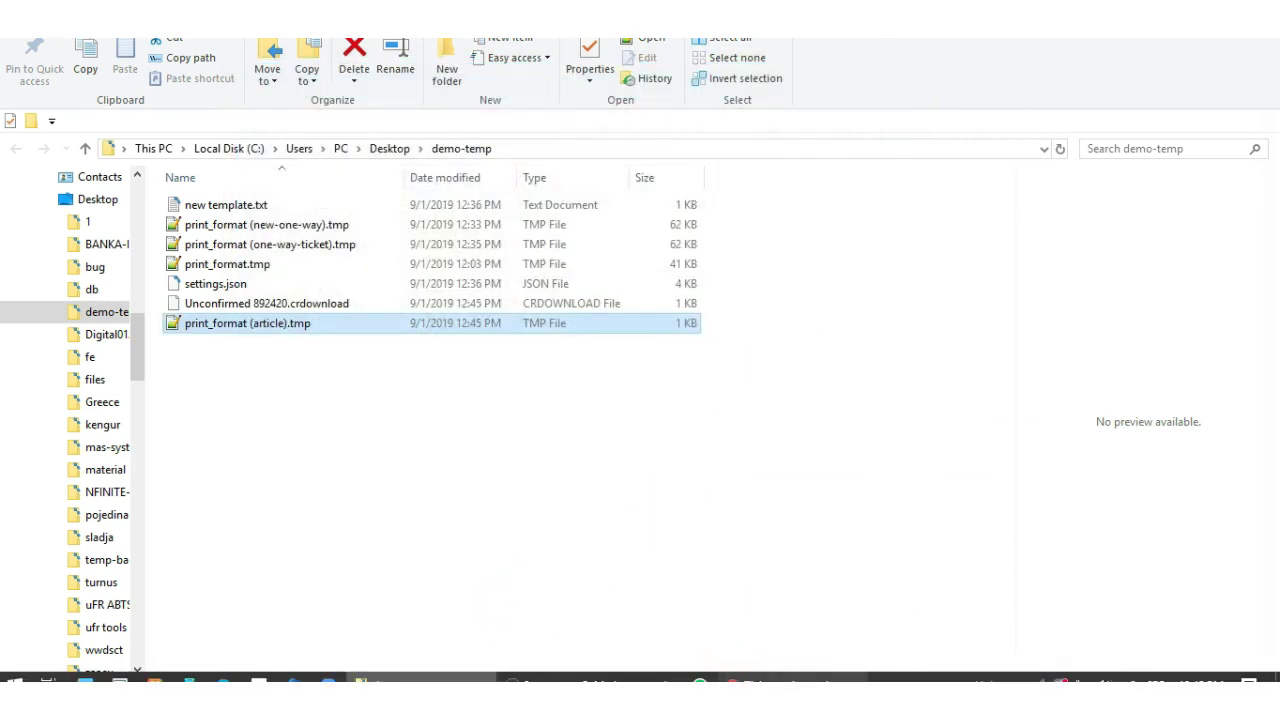
- Switch to the browser and import the edited "print_format (article).tmp", replacing the current Articles form
{"action": "left_click", "coordinate": [760, 683]}
{"action": "left_click", "coordinate": [494, 191]}
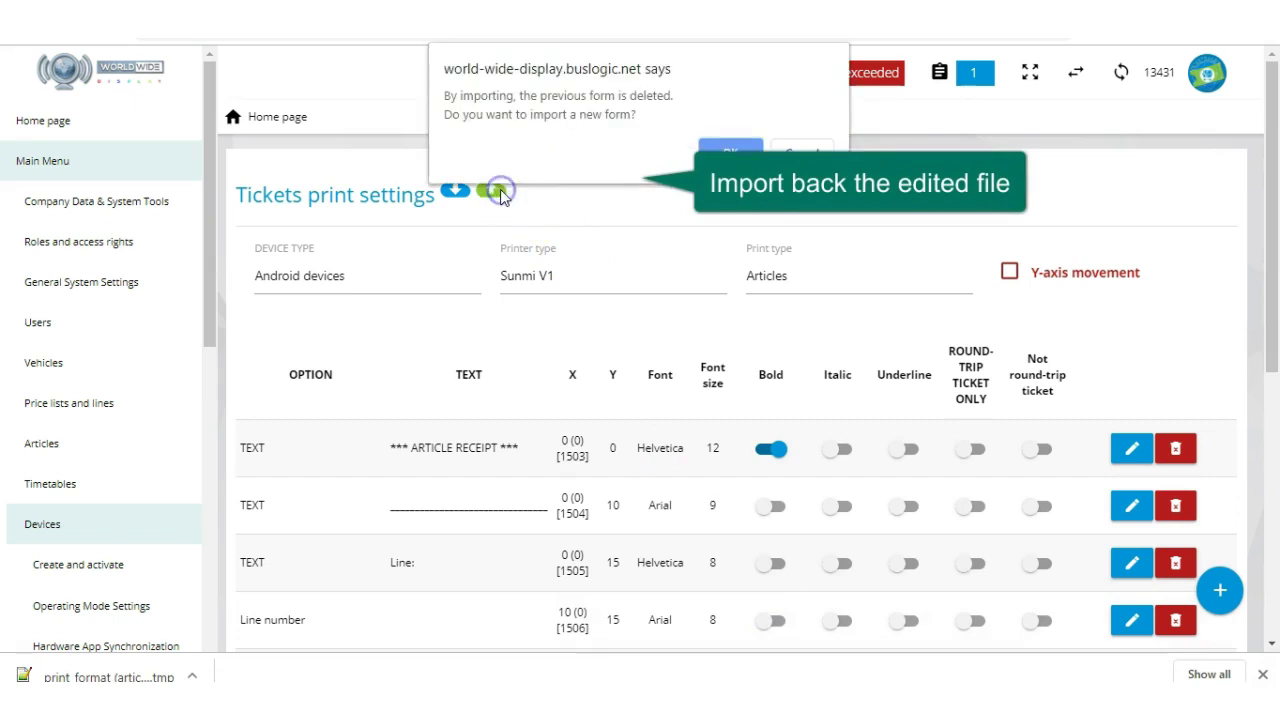
{"action": "left_click", "coordinate": [727, 153]}
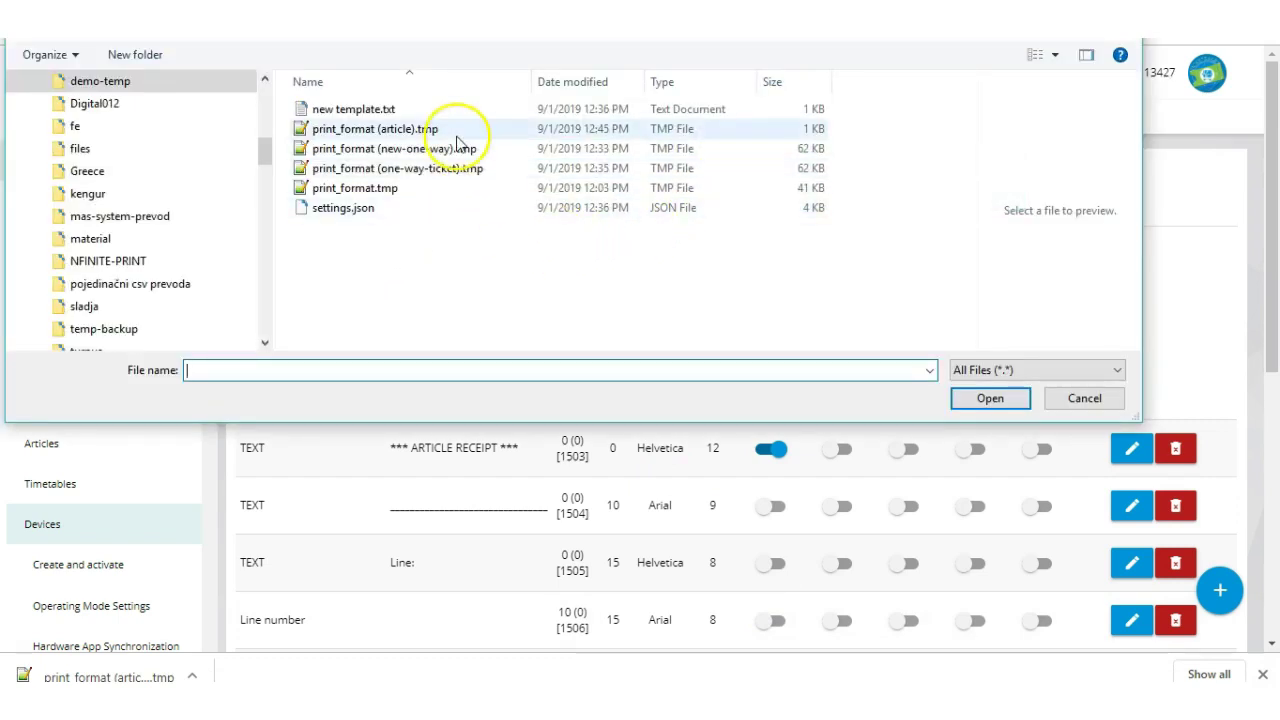
{"action": "left_click", "coordinate": [400, 128]}
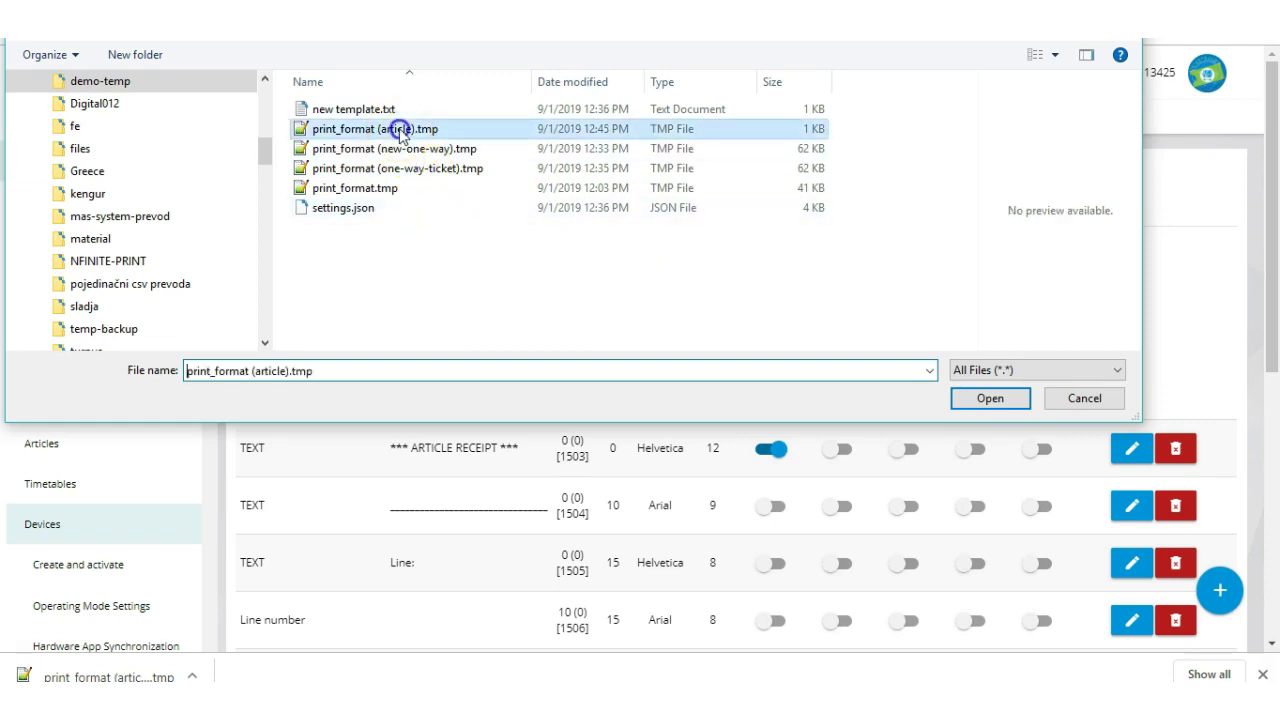
{"action": "left_click", "coordinate": [987, 398]}
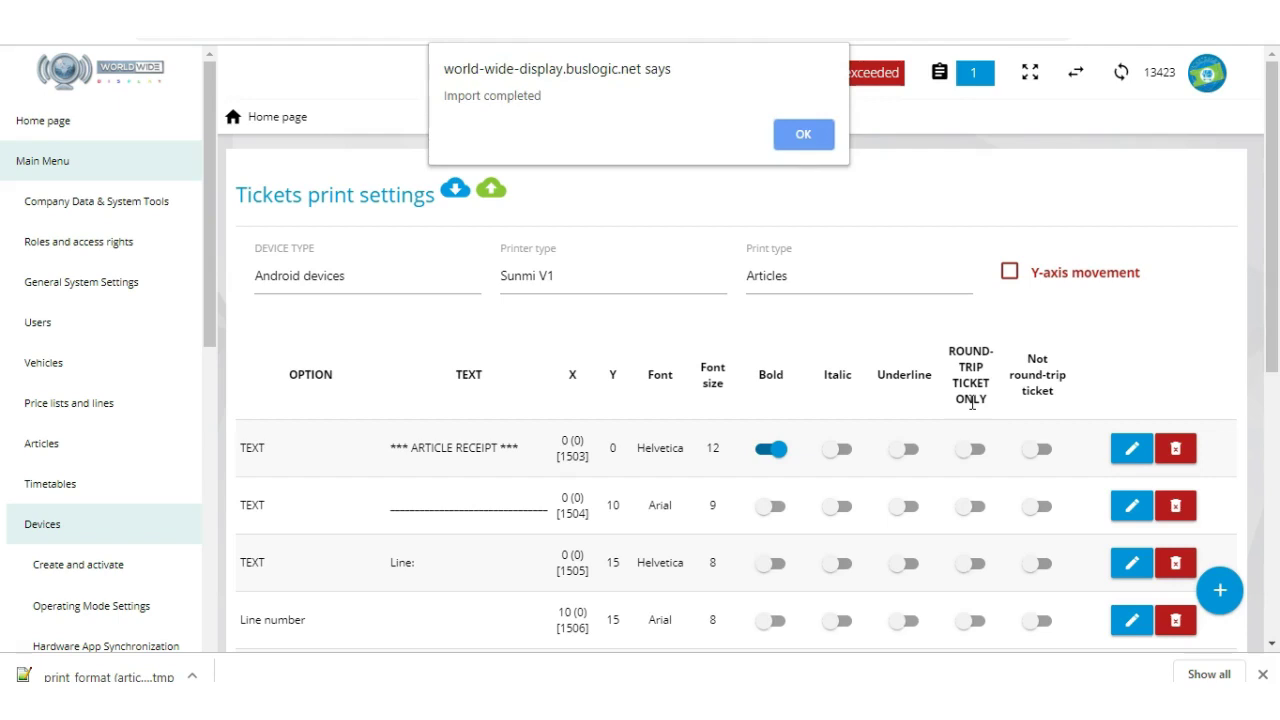
{"action": "left_click", "coordinate": [803, 134]}
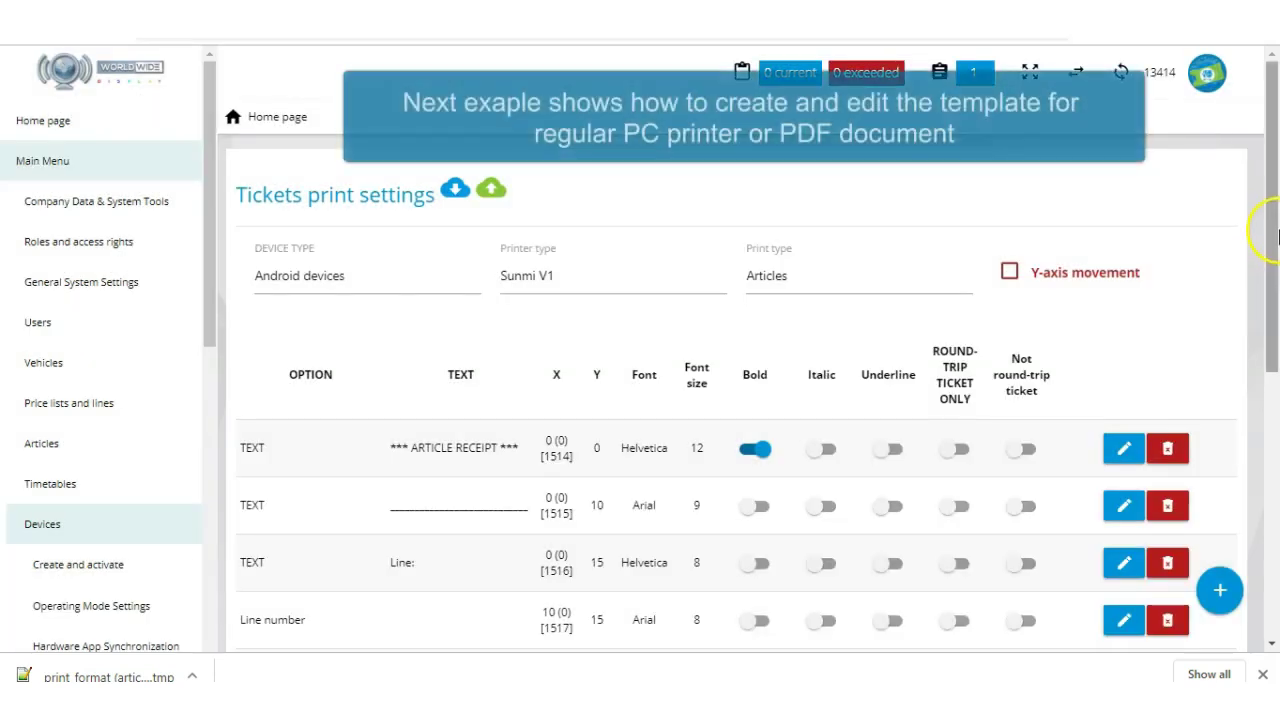
- Set the ticket print settings to the Cashiers module device type and the PC Printers printer type
{"action": "left_click", "coordinate": [1273, 412]}
{"action": "left_click_drag", "start_coordinate": [1273, 412], "coordinate": [1273, 290]}
{"action": "left_click", "coordinate": [323, 273]}
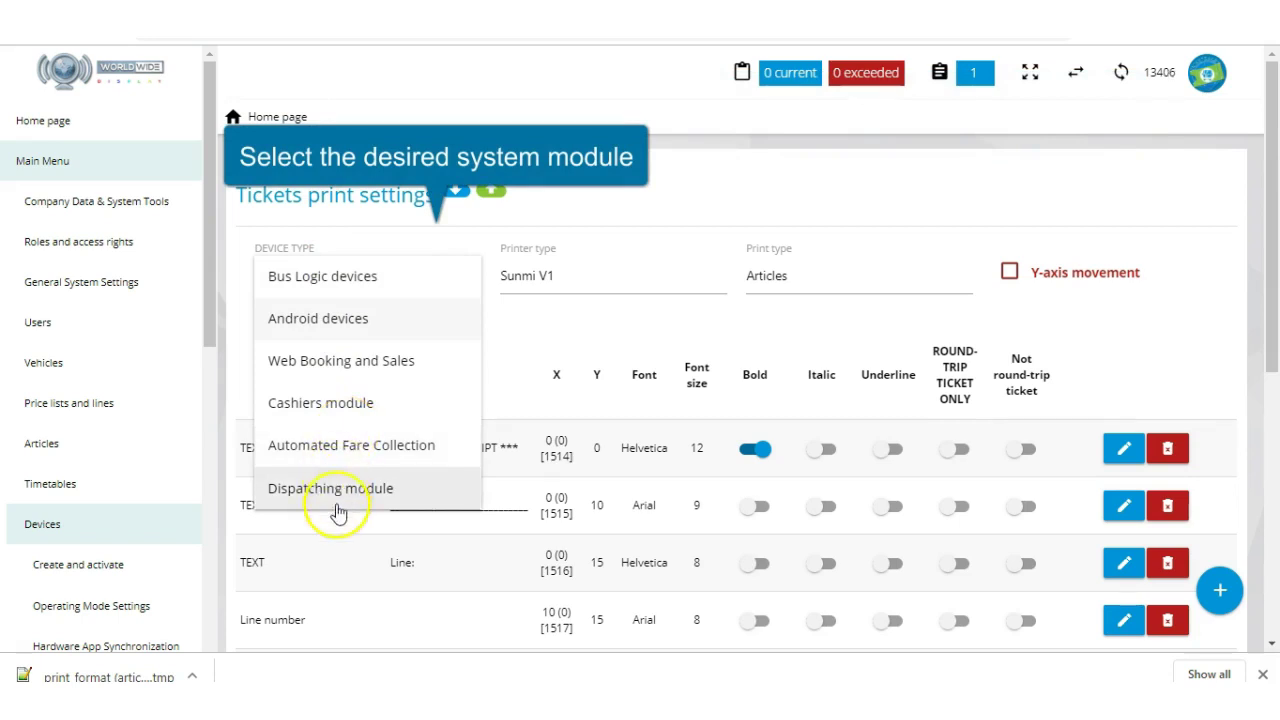
{"action": "left_click", "coordinate": [322, 402]}
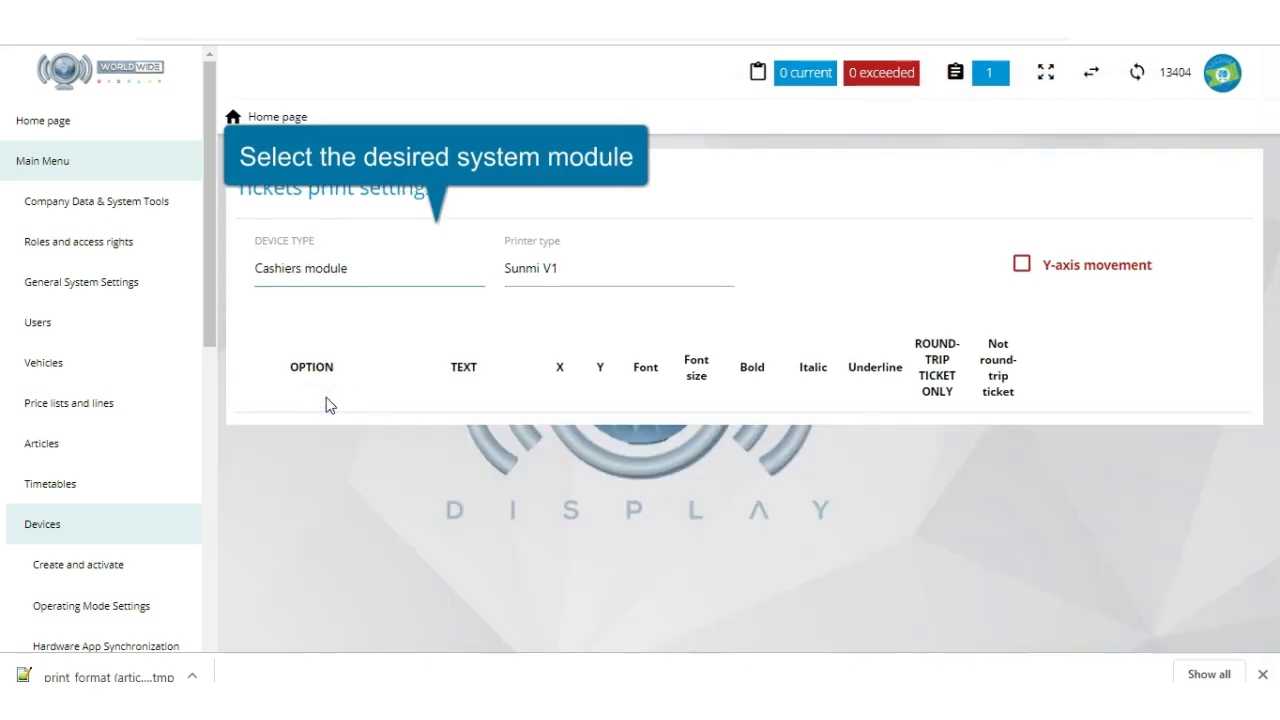
{"action": "left_click", "coordinate": [557, 276]}
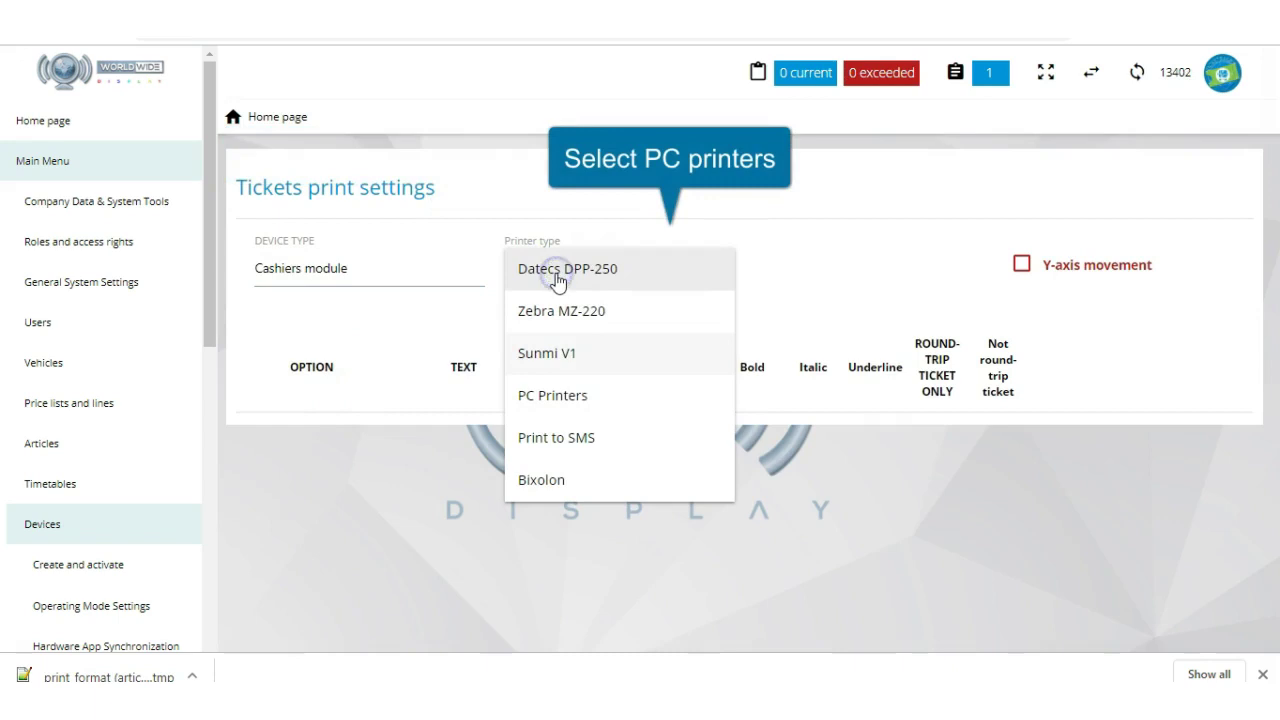
{"action": "left_click", "coordinate": [571, 396]}
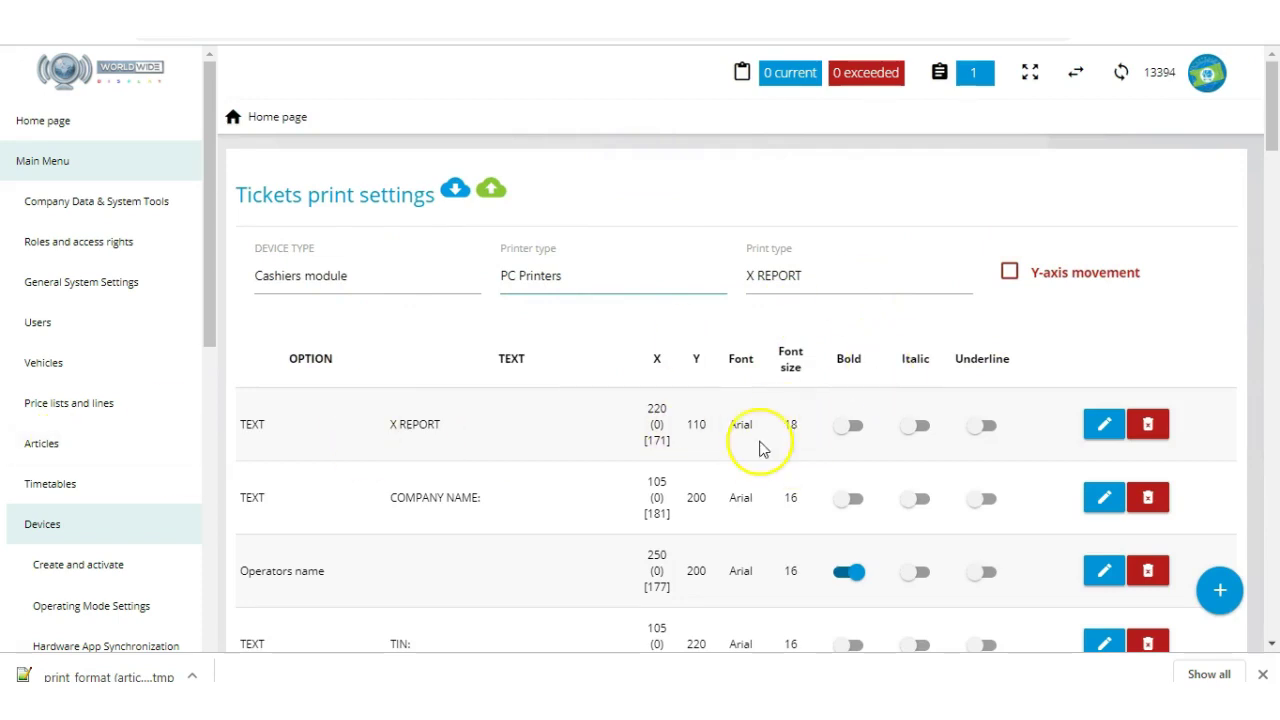
- Look through the X REPORT template and display the Z READING and X READING print types
{"action": "left_click_drag", "start_coordinate": [1270, 140], "coordinate": [1274, 633]}
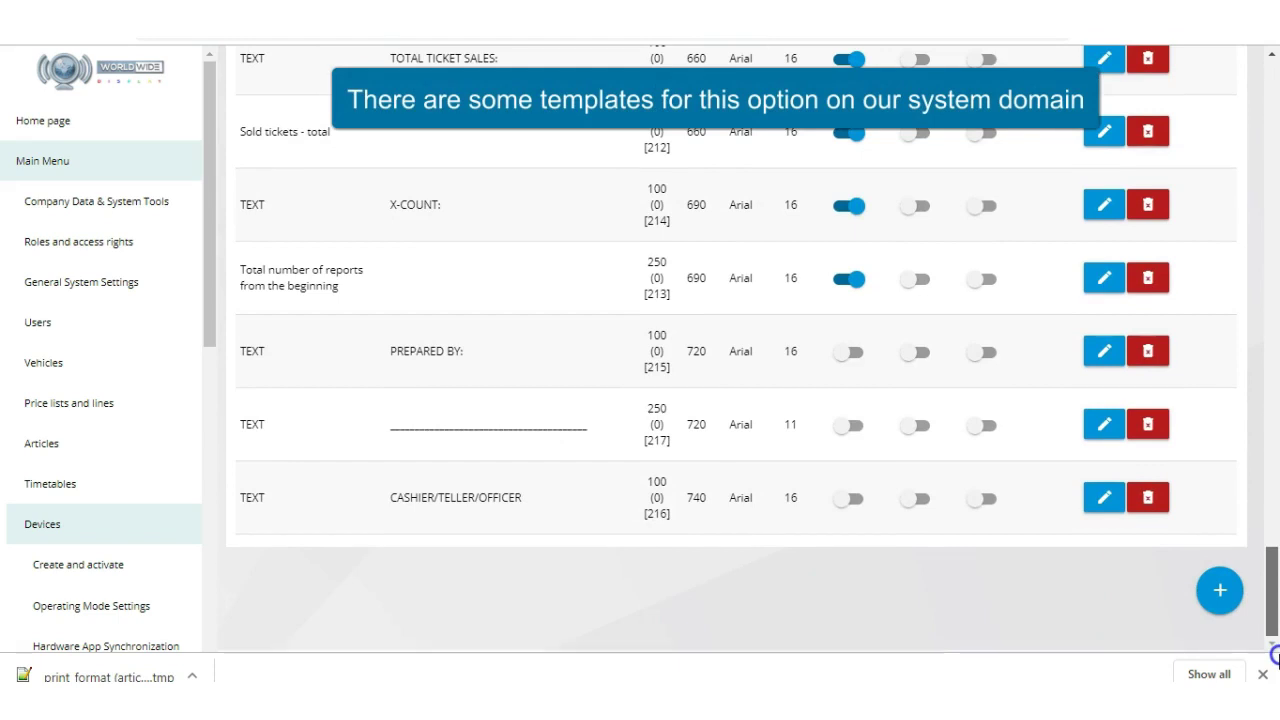
{"action": "left_click_drag", "start_coordinate": [1274, 610], "coordinate": [1274, 65]}
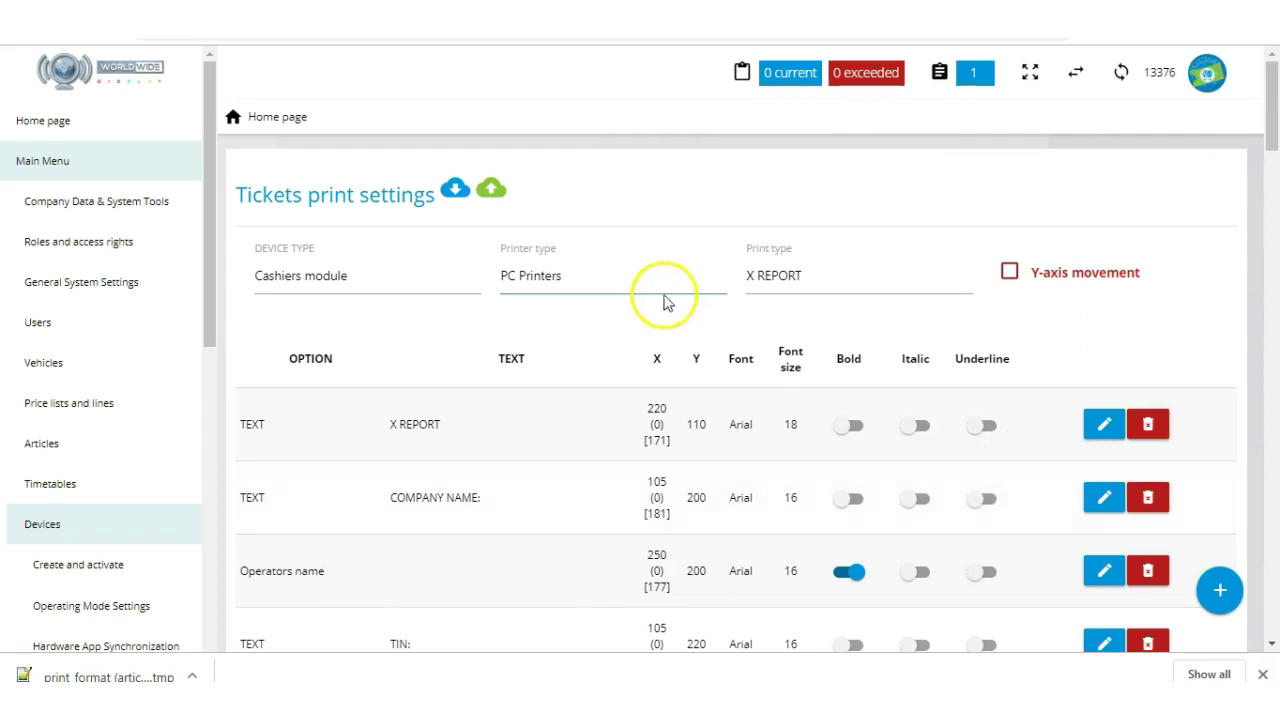
{"action": "left_click", "coordinate": [812, 284]}
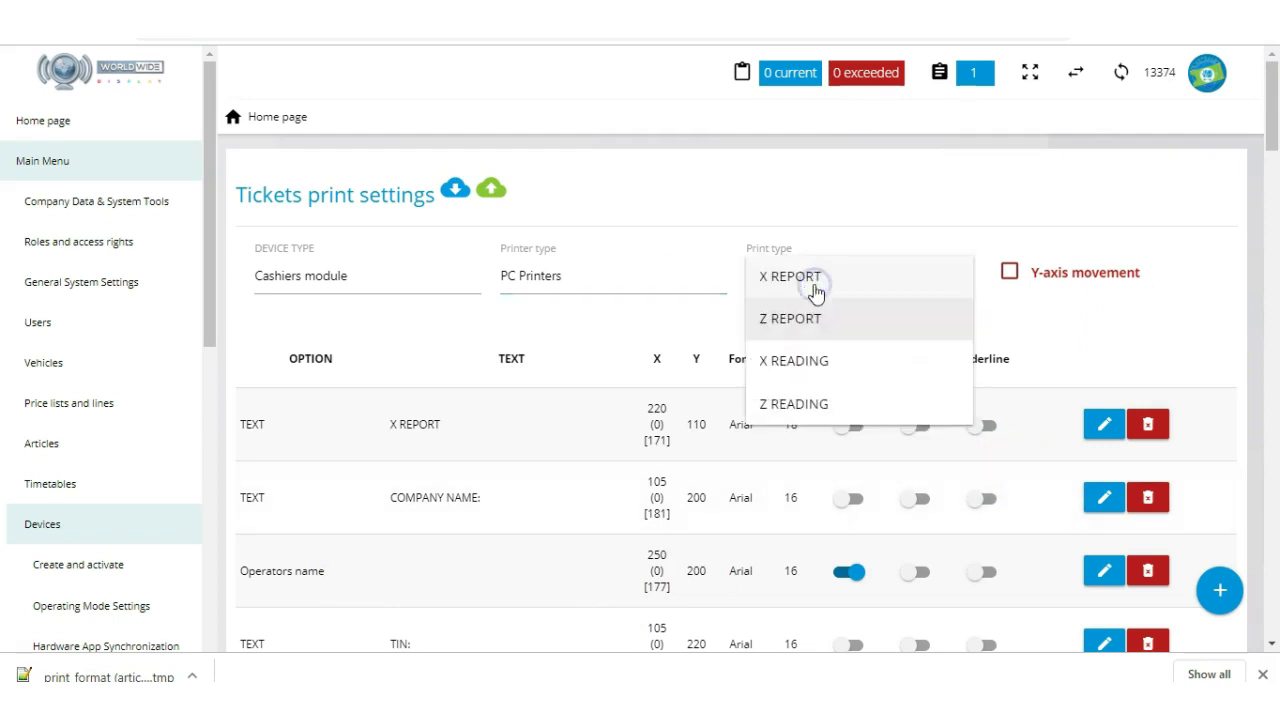
{"action": "left_click", "coordinate": [812, 410]}
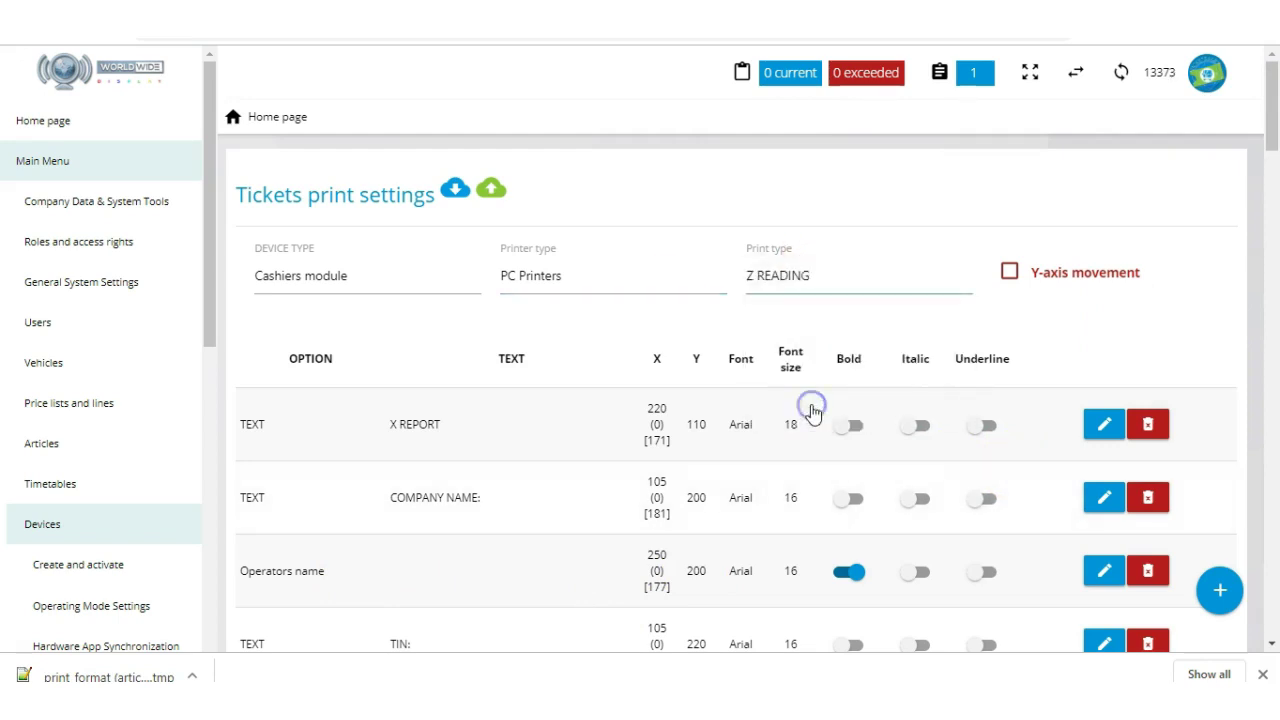
{"action": "left_click", "coordinate": [768, 272]}
{"action": "left_click", "coordinate": [790, 363]}
{"action": "mouse_move", "coordinate": [1273, 78]}
{"action": "left_mouse_down"}
{"action": "mouse_move", "coordinate": [1275, 97]}
{"action": "mouse_move", "coordinate": [1274, 80]}
{"action": "left_mouse_up"}
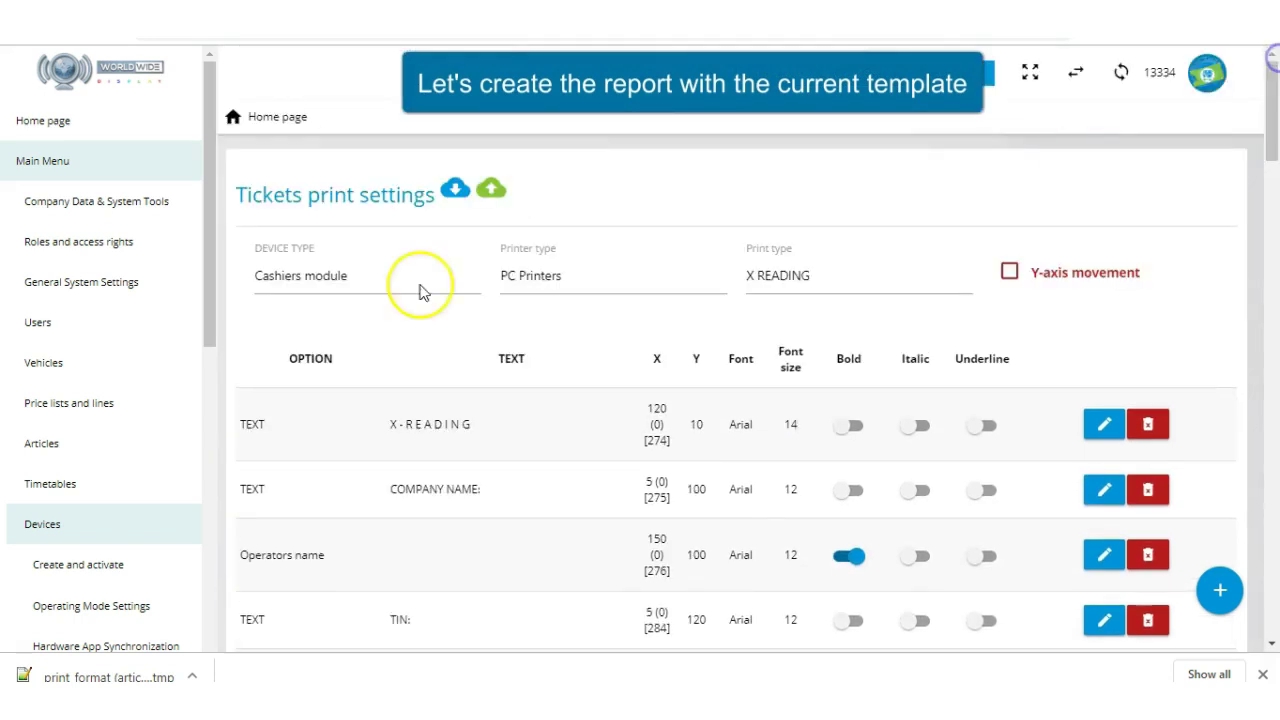
- Open the X READING page of the cashiers tools
{"action": "left_click", "coordinate": [42, 176]}
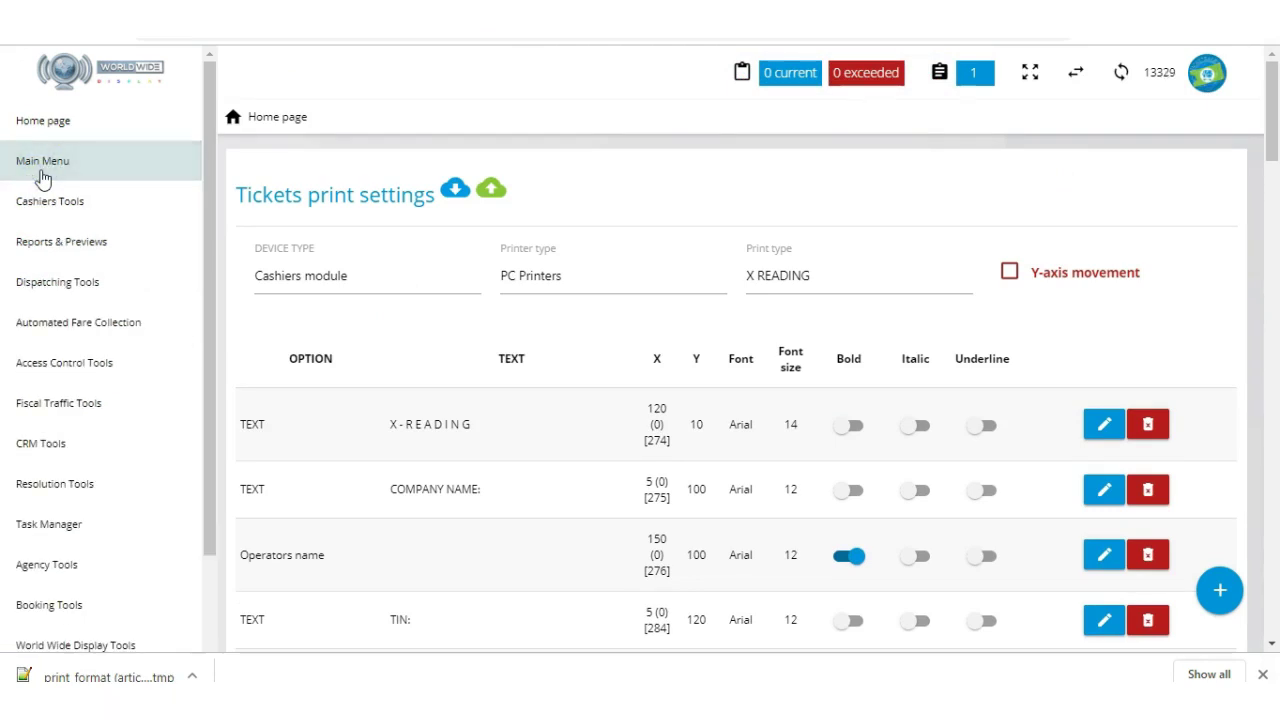
{"action": "left_click", "coordinate": [50, 203]}
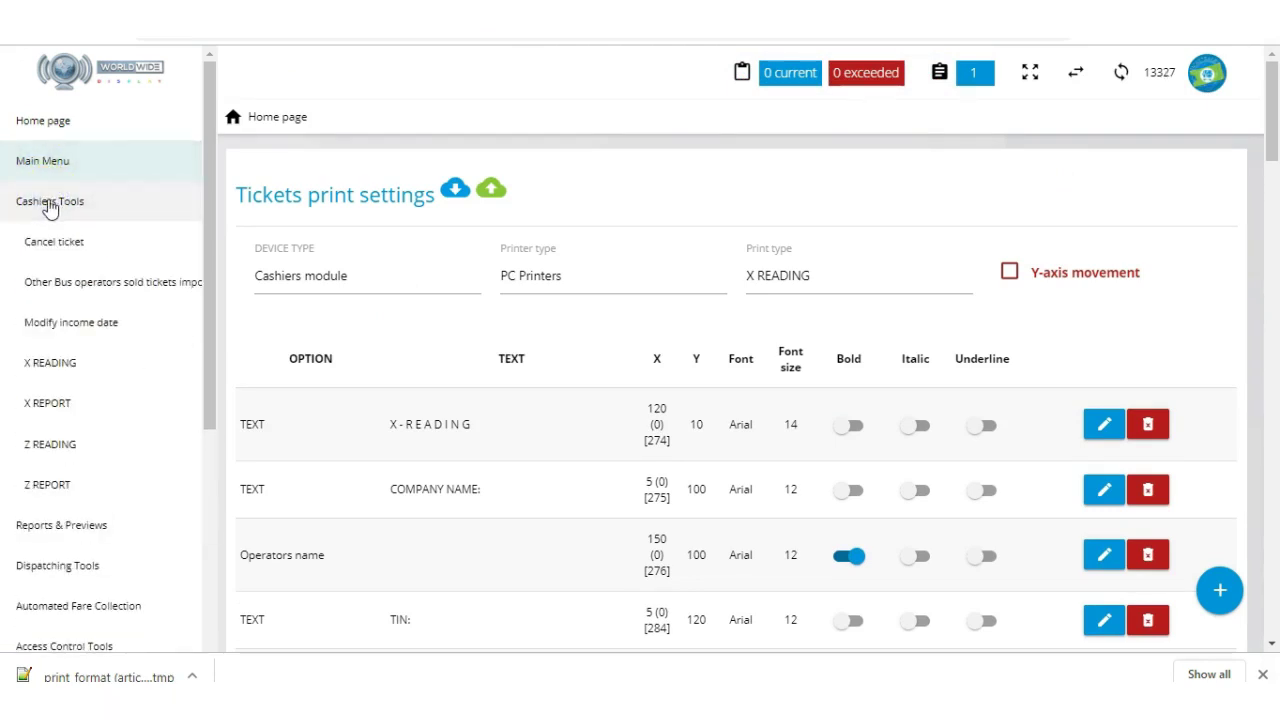
{"action": "left_click", "coordinate": [57, 365]}
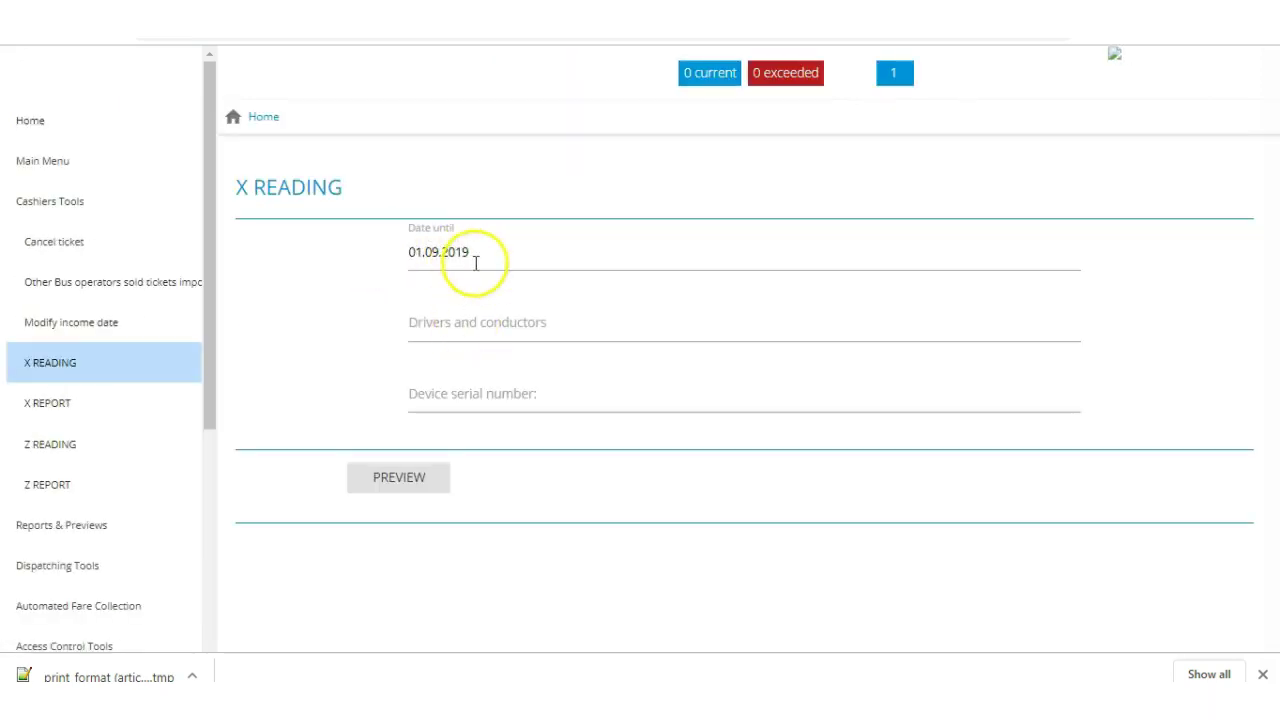
- Preview the X READING for All users and device TA186482
{"action": "left_click", "coordinate": [486, 323]}
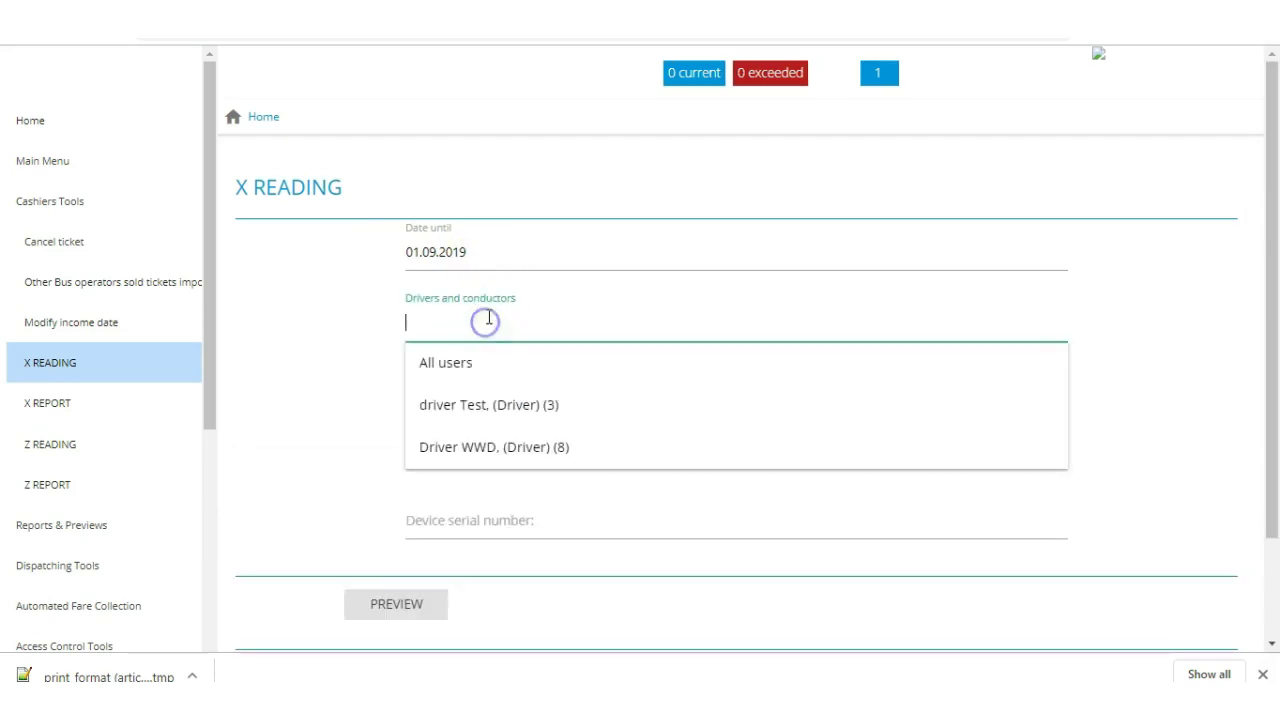
{"action": "left_click", "coordinate": [469, 376]}
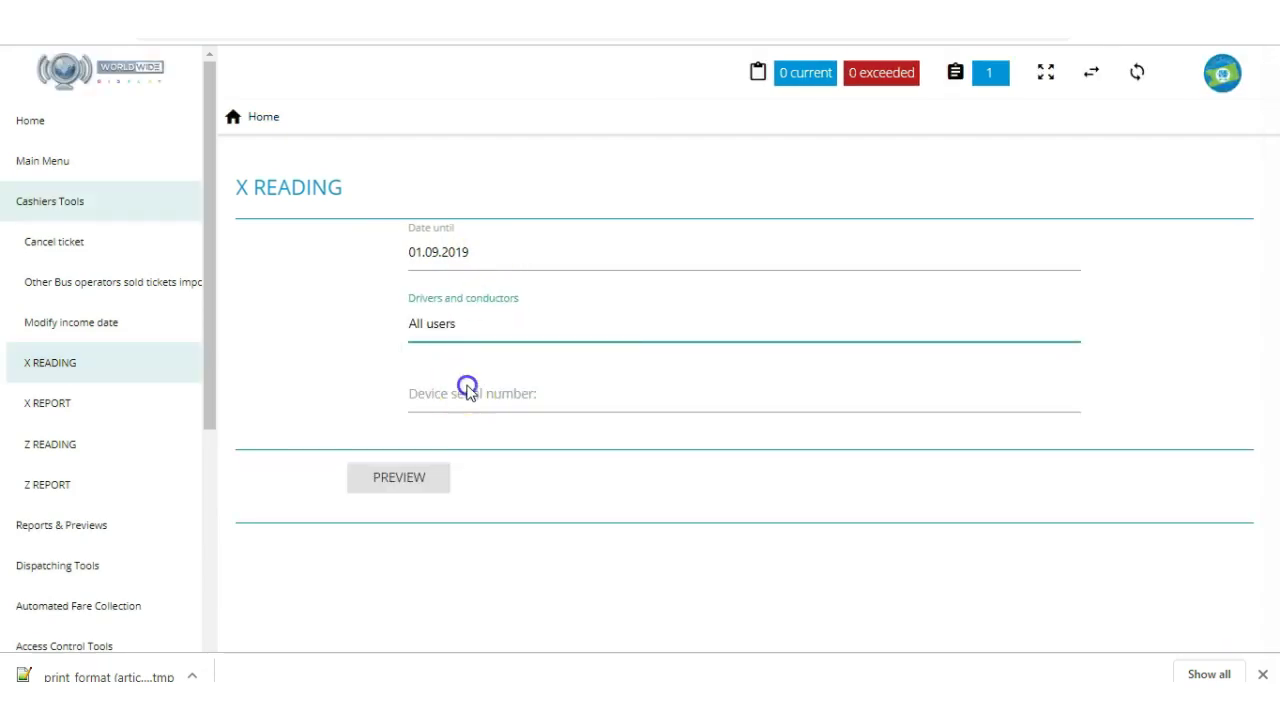
{"action": "left_click", "coordinate": [468, 390]}
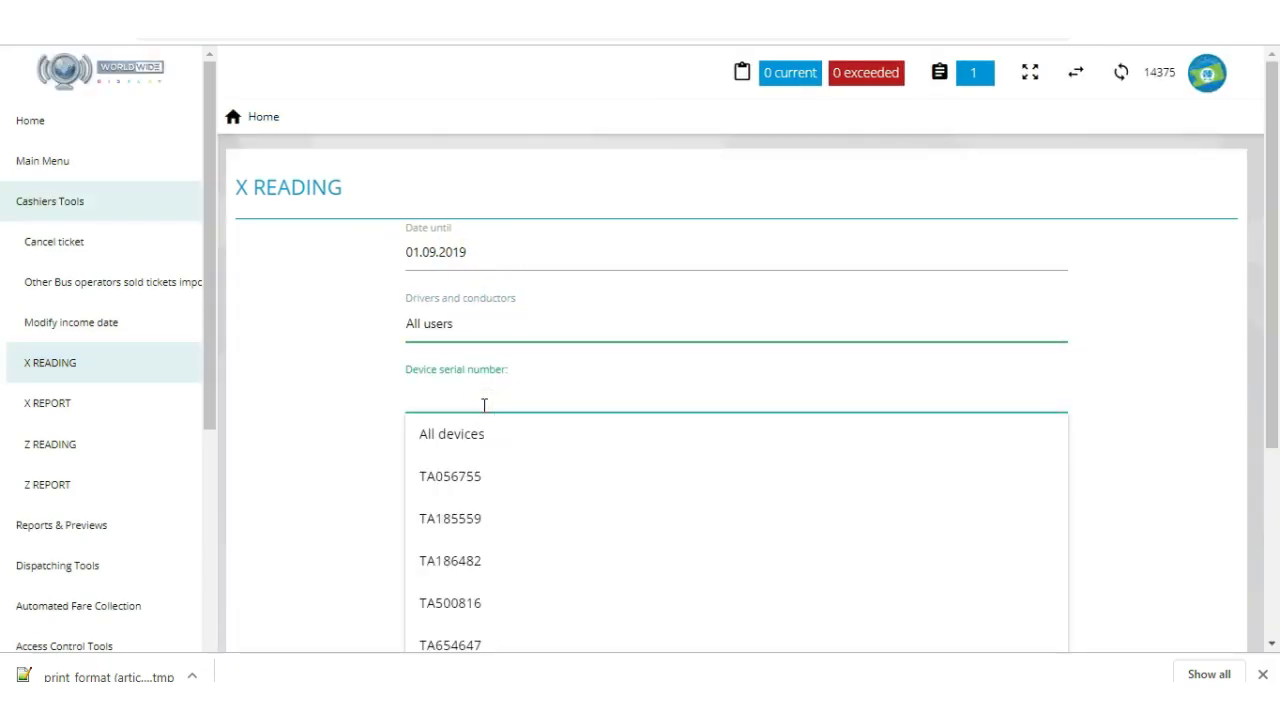
{"action": "left_click", "coordinate": [509, 563]}
{"action": "left_click", "coordinate": [430, 490]}
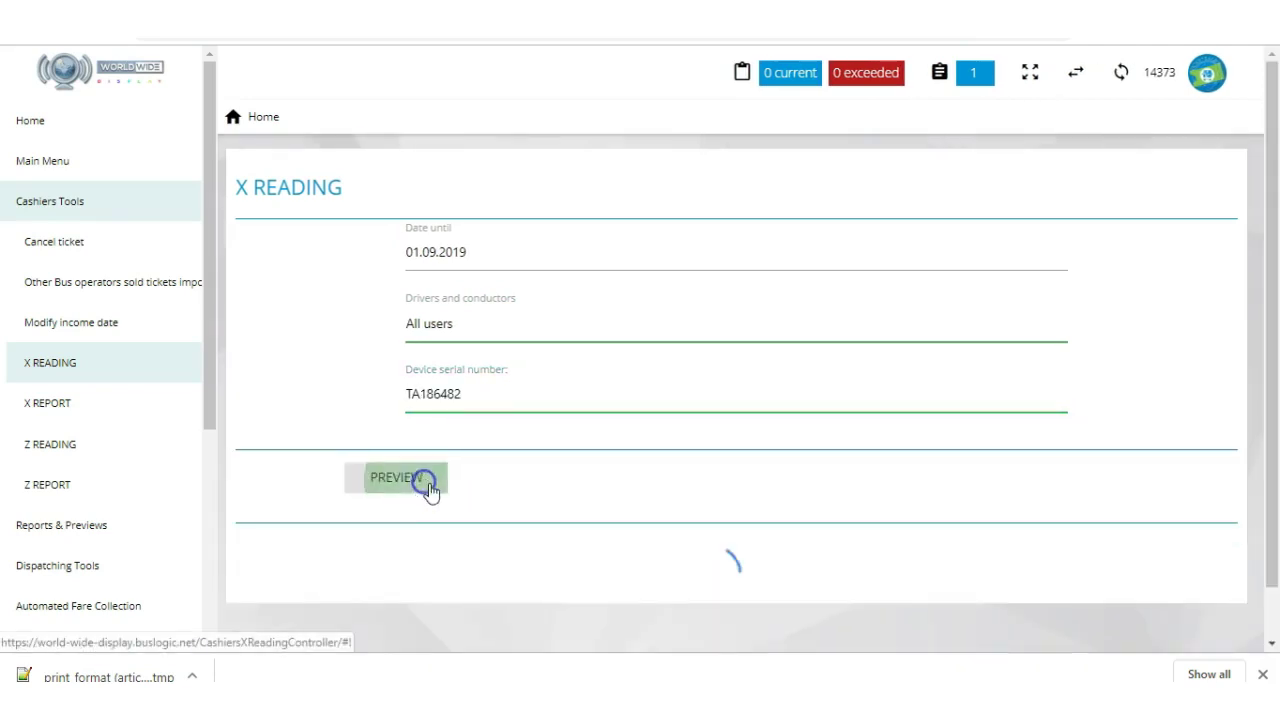
{"action": "left_click_drag", "start_coordinate": [1274, 305], "coordinate": [1270, 485]}
- Create the X READING with the cash income disengaged, examine its enlarged print preview and close it without saving
{"action": "left_click", "coordinate": [405, 172]}
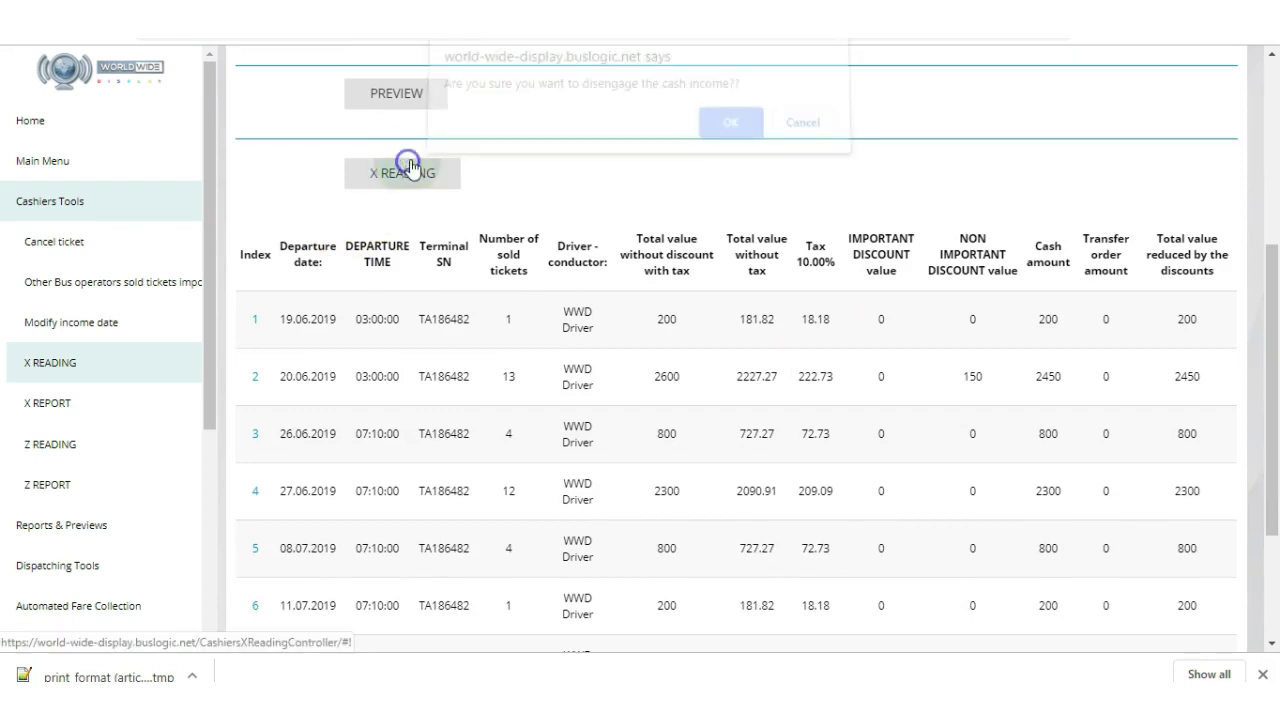
{"action": "left_click", "coordinate": [714, 131]}
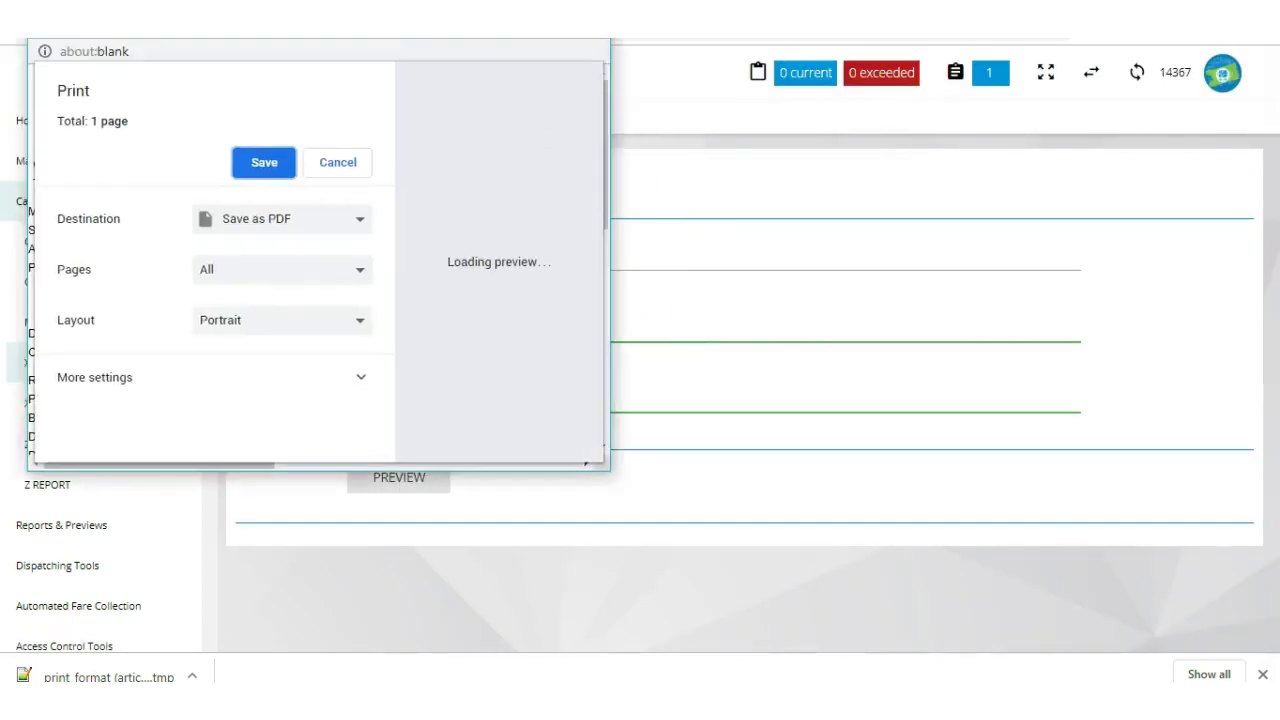
{"action": "left_click_drag", "start_coordinate": [434, 37], "coordinate": [534, 94]}
{"action": "left_click", "coordinate": [642, 92]}
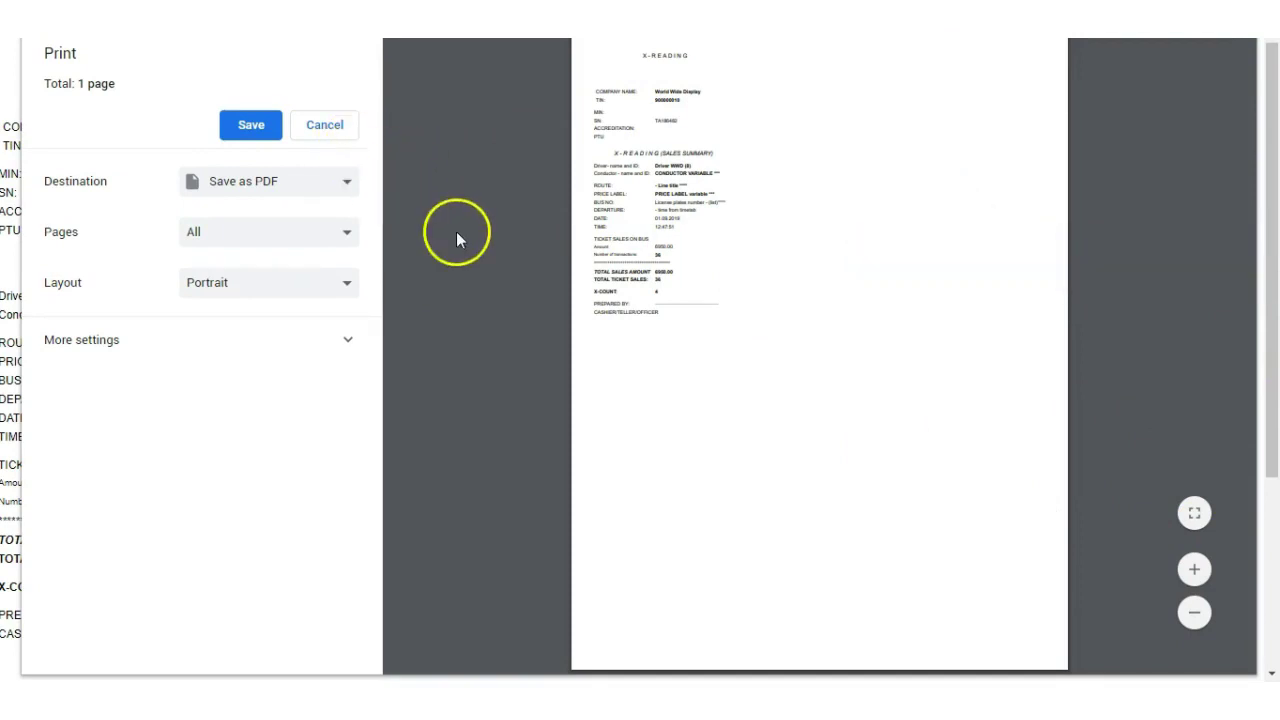
{"action": "left_click", "coordinate": [1190, 571]}
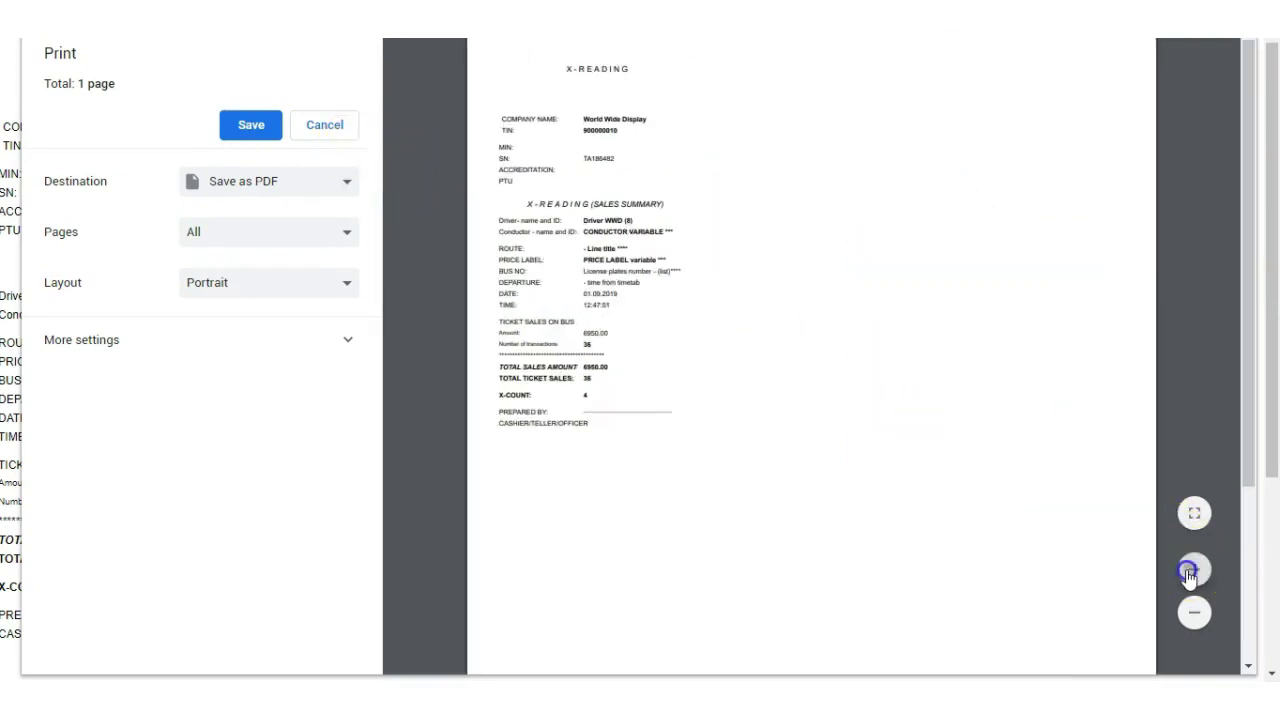
{"action": "left_click", "coordinate": [325, 125]}
{"action": "left_click", "coordinate": [1260, 12]}
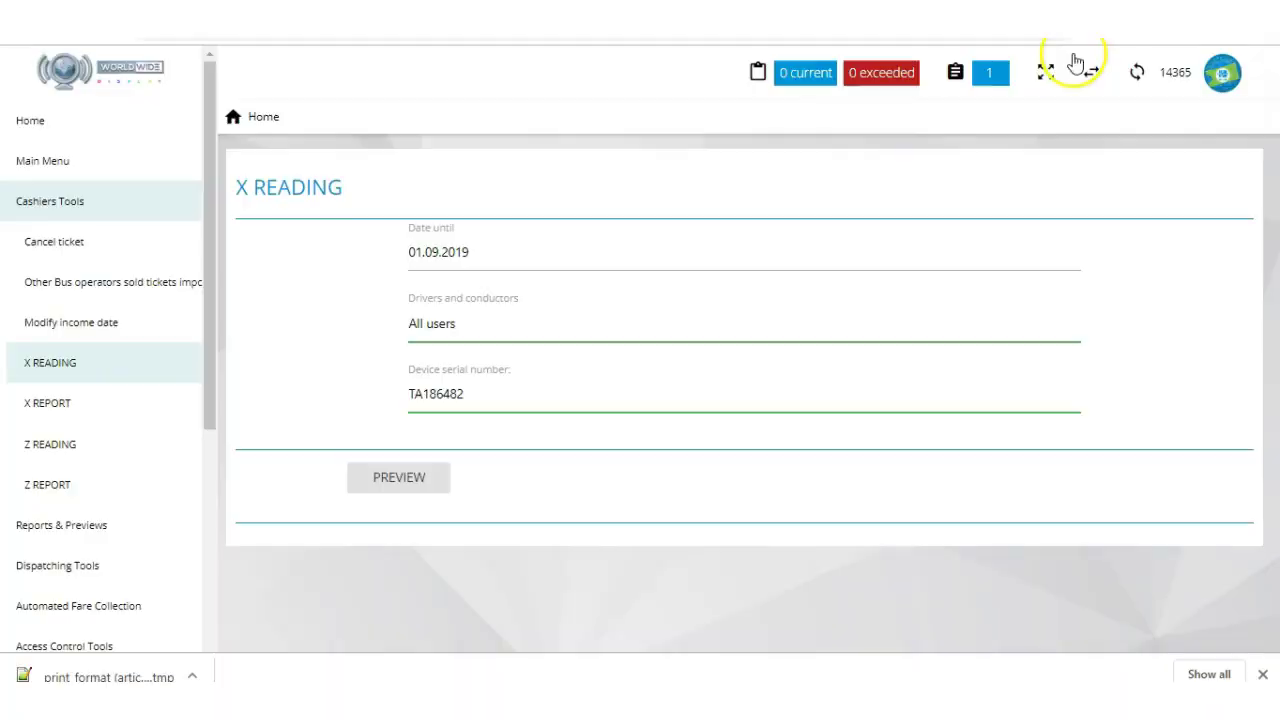
{"action": "left_click", "coordinate": [43, 163]}
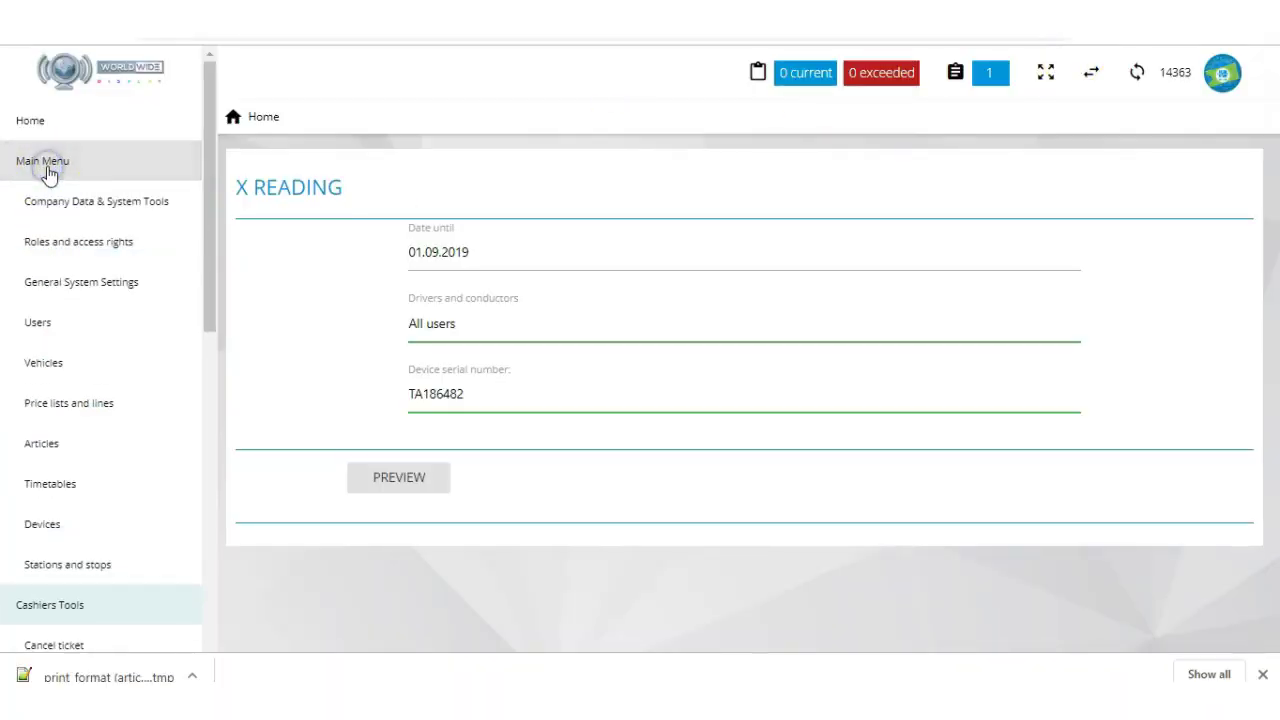
{"action": "left_click", "coordinate": [52, 527]}
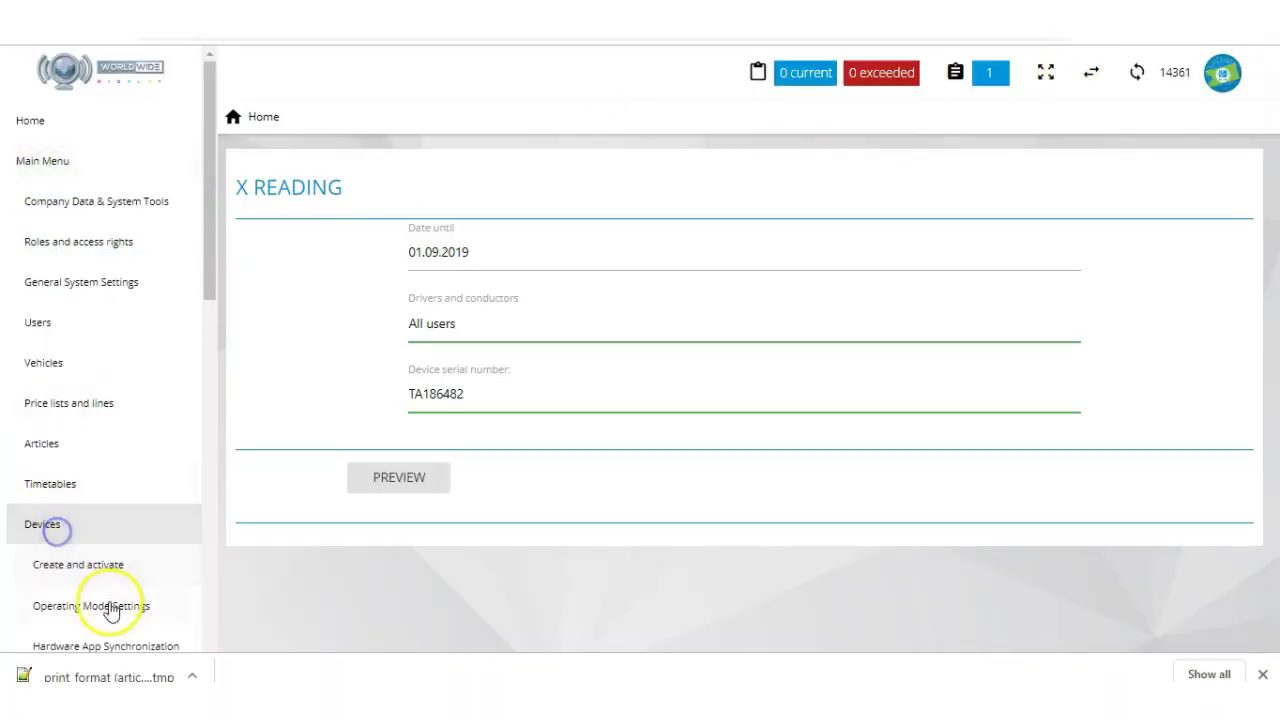
{"action": "left_click_drag", "start_coordinate": [208, 276], "coordinate": [208, 463]}
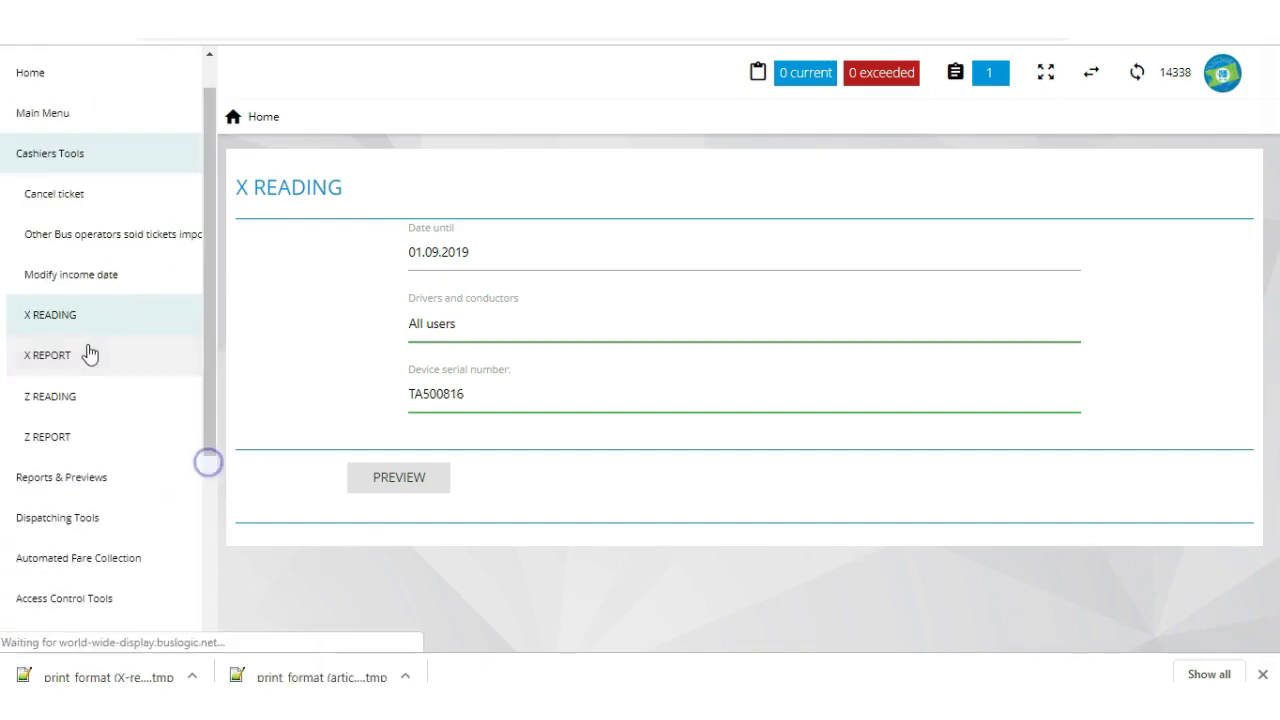
- Open the cashiers X REPORT page and preview the report for All users and device TA186482
{"action": "left_click", "coordinate": [89, 353]}
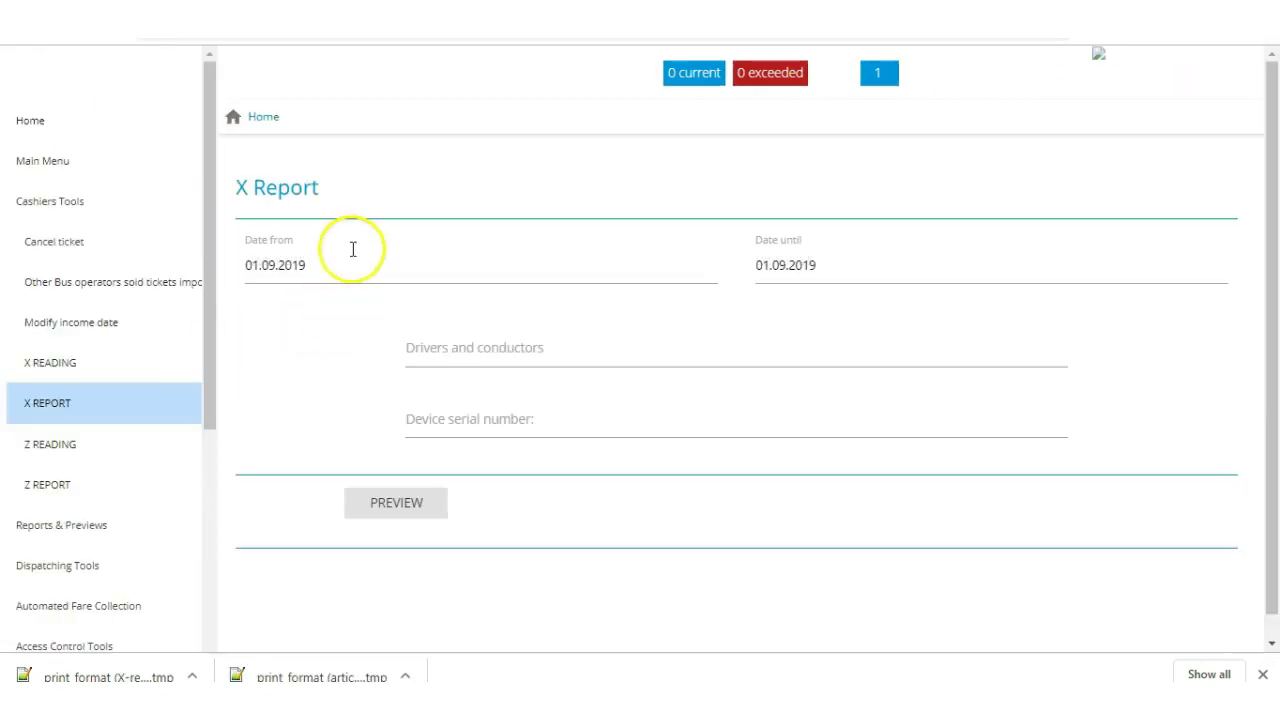
{"action": "left_click", "coordinate": [487, 343]}
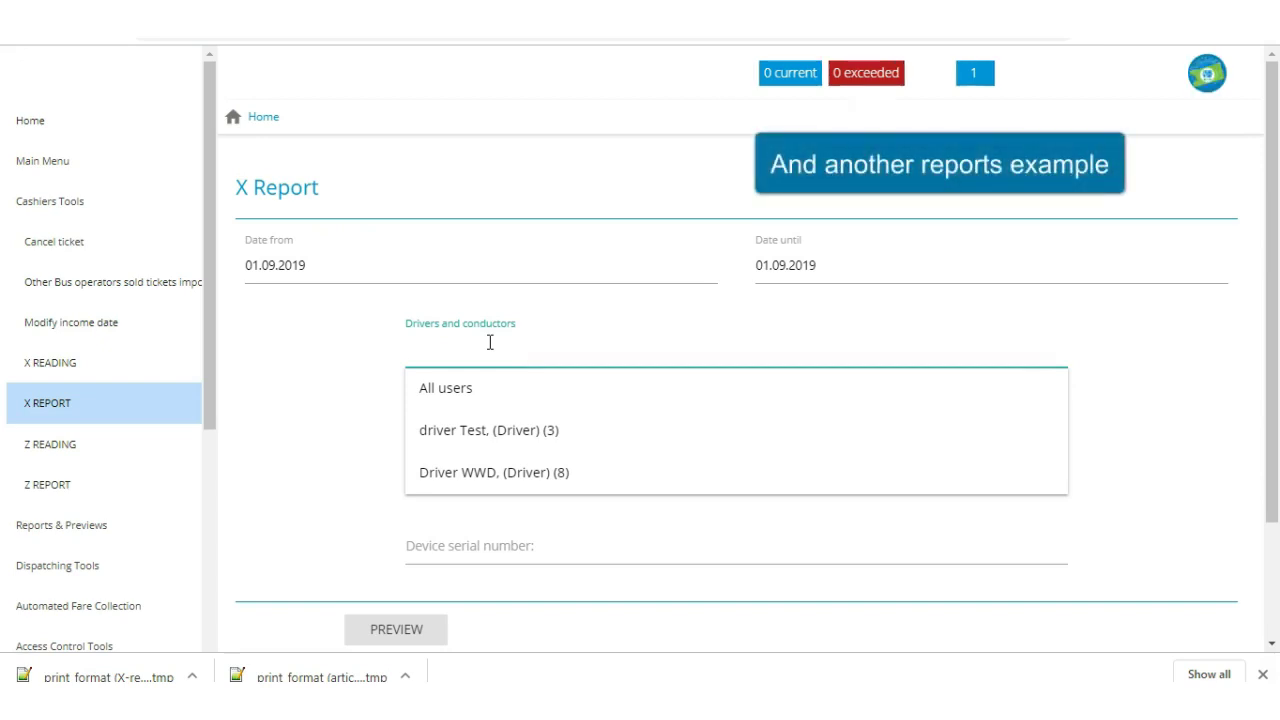
{"action": "left_click", "coordinate": [470, 389]}
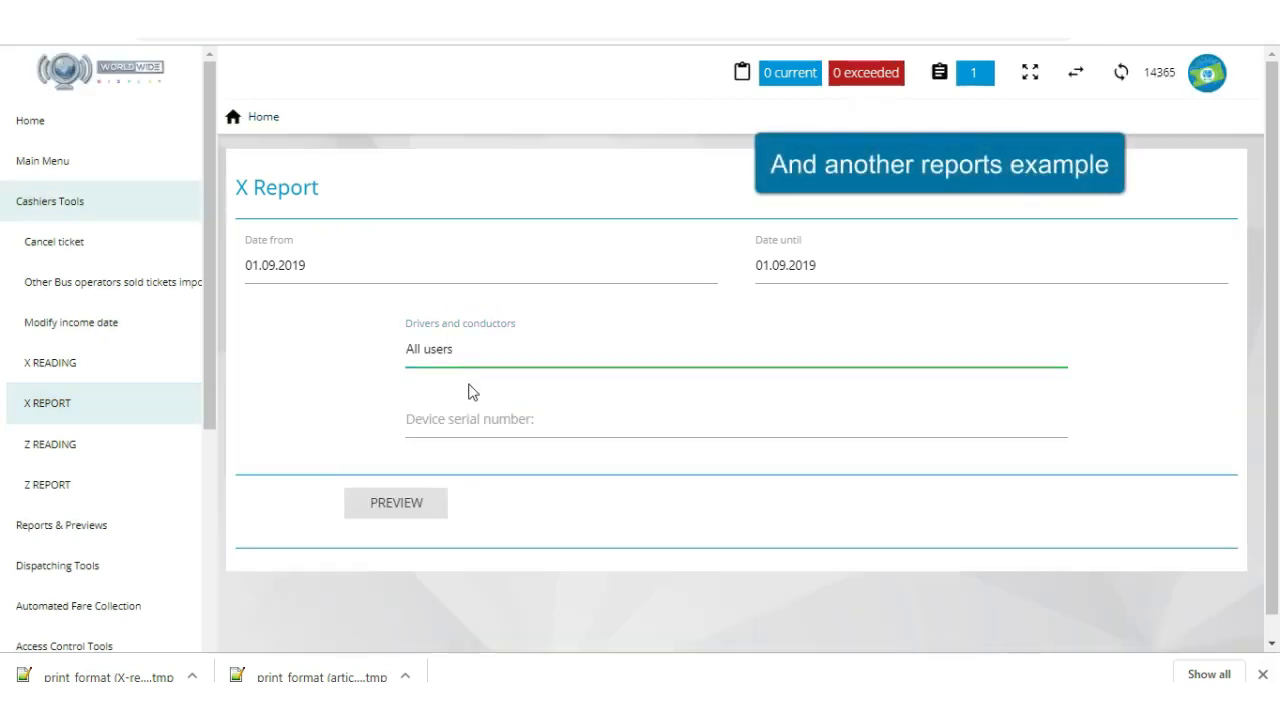
{"action": "left_click", "coordinate": [490, 429]}
{"action": "left_click", "coordinate": [476, 594]}
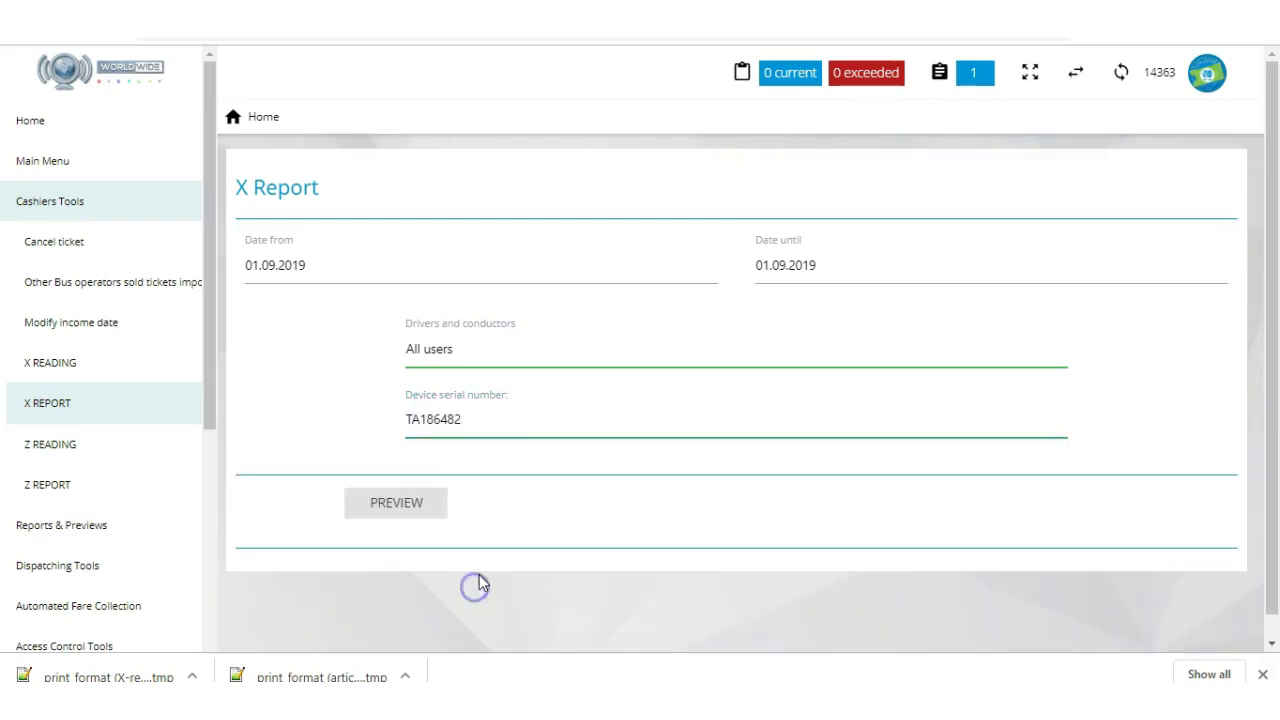
{"action": "left_click", "coordinate": [410, 505]}
{"action": "left_click_drag", "start_coordinate": [1273, 472], "coordinate": [1275, 578]}
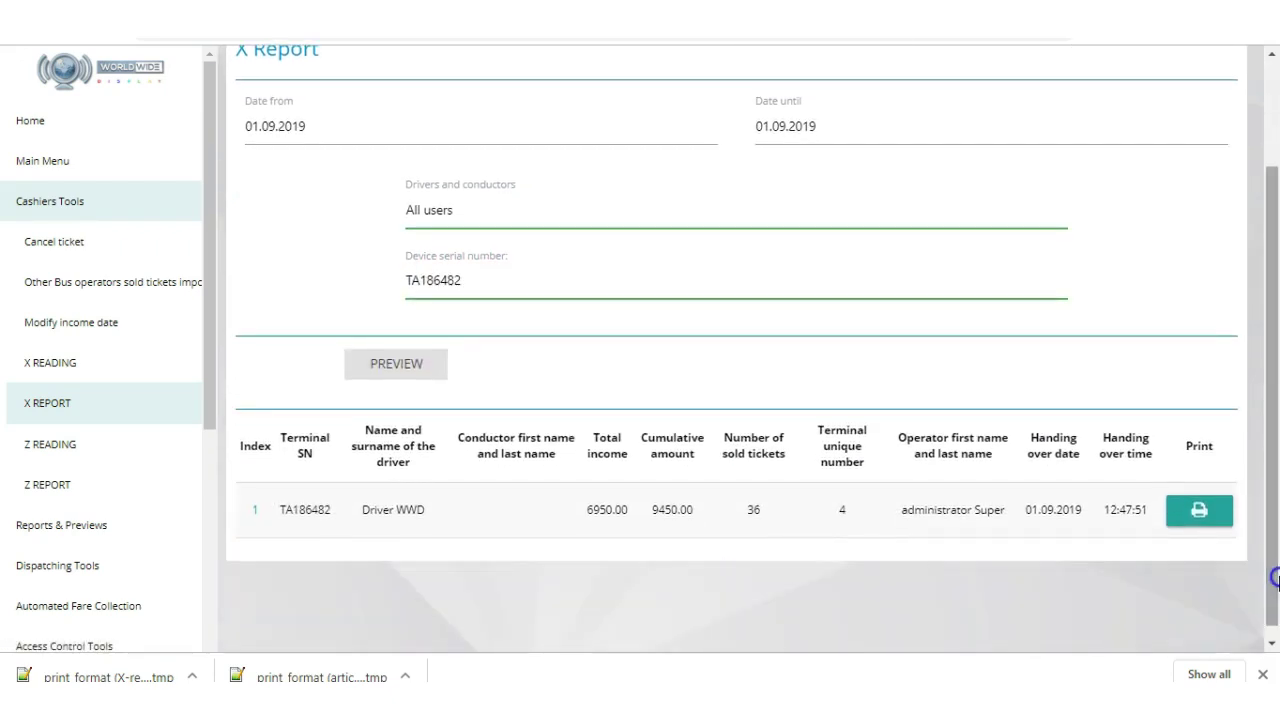
- Examine the print preview of the listed X Report in an enlarged window and cancel the print
{"action": "left_click", "coordinate": [1205, 511]}
{"action": "left_click_drag", "start_coordinate": [410, 2], "coordinate": [583, 88]}
{"action": "left_click", "coordinate": [679, 78]}
{"action": "left_click", "coordinate": [1194, 569]}
{"action": "left_click", "coordinate": [1194, 569]}
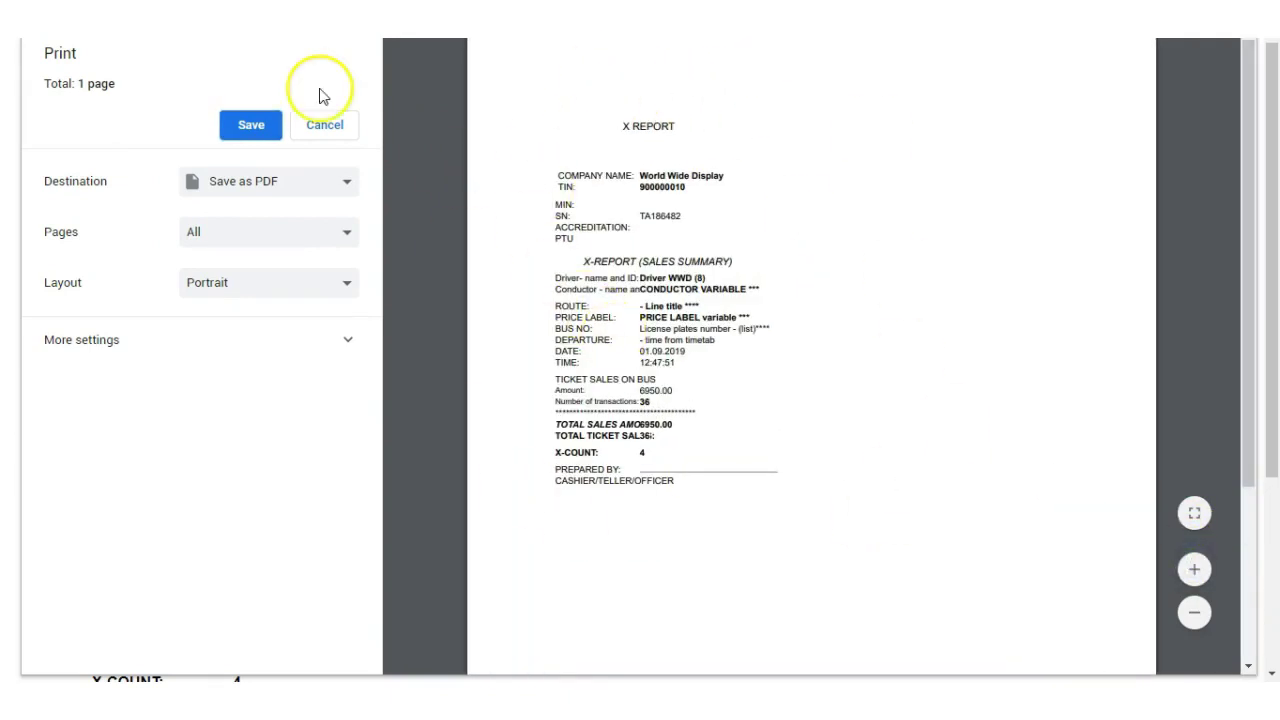
{"action": "left_click", "coordinate": [331, 121]}
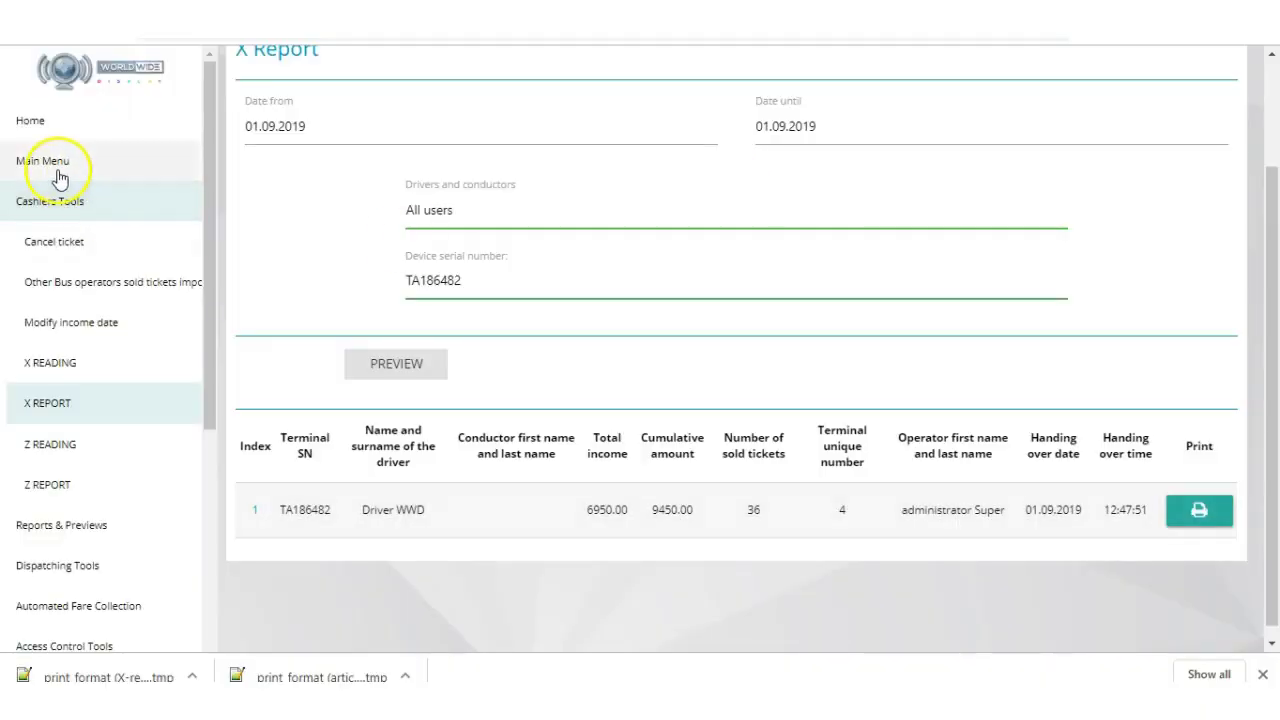
- Return to the Printing setup page for devices
{"action": "left_click", "coordinate": [60, 177]}
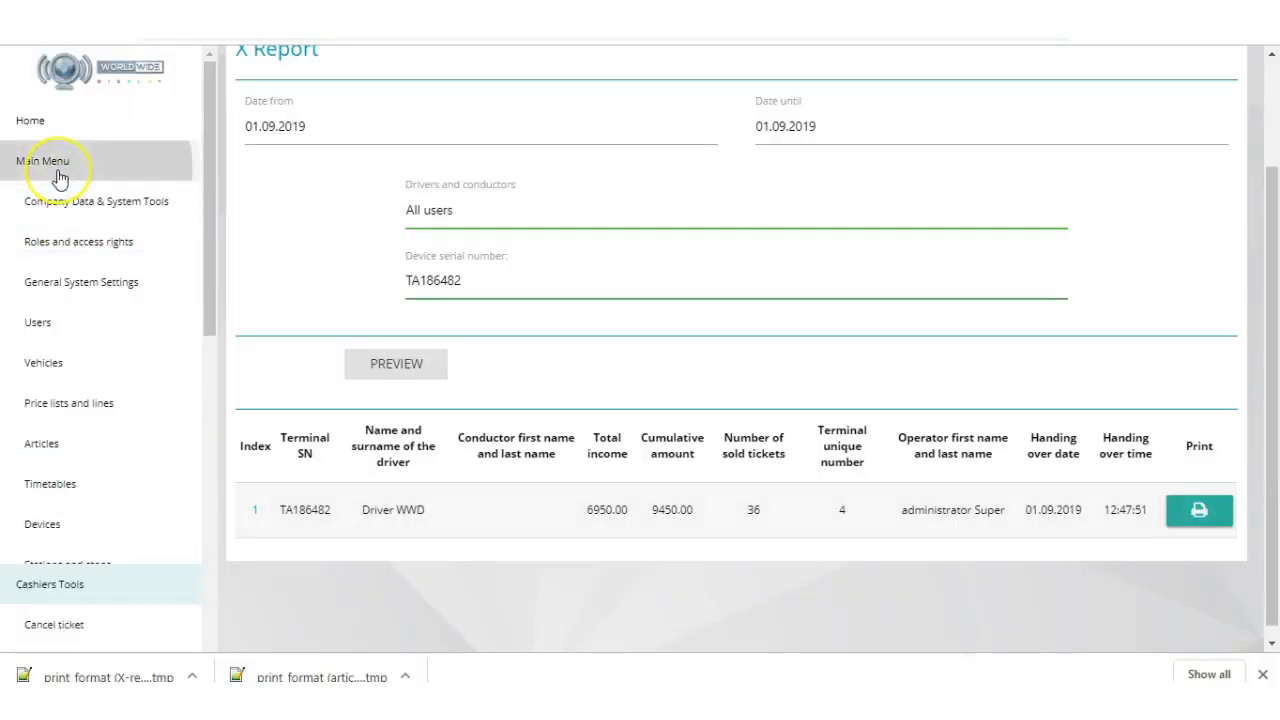
{"action": "left_click", "coordinate": [58, 524]}
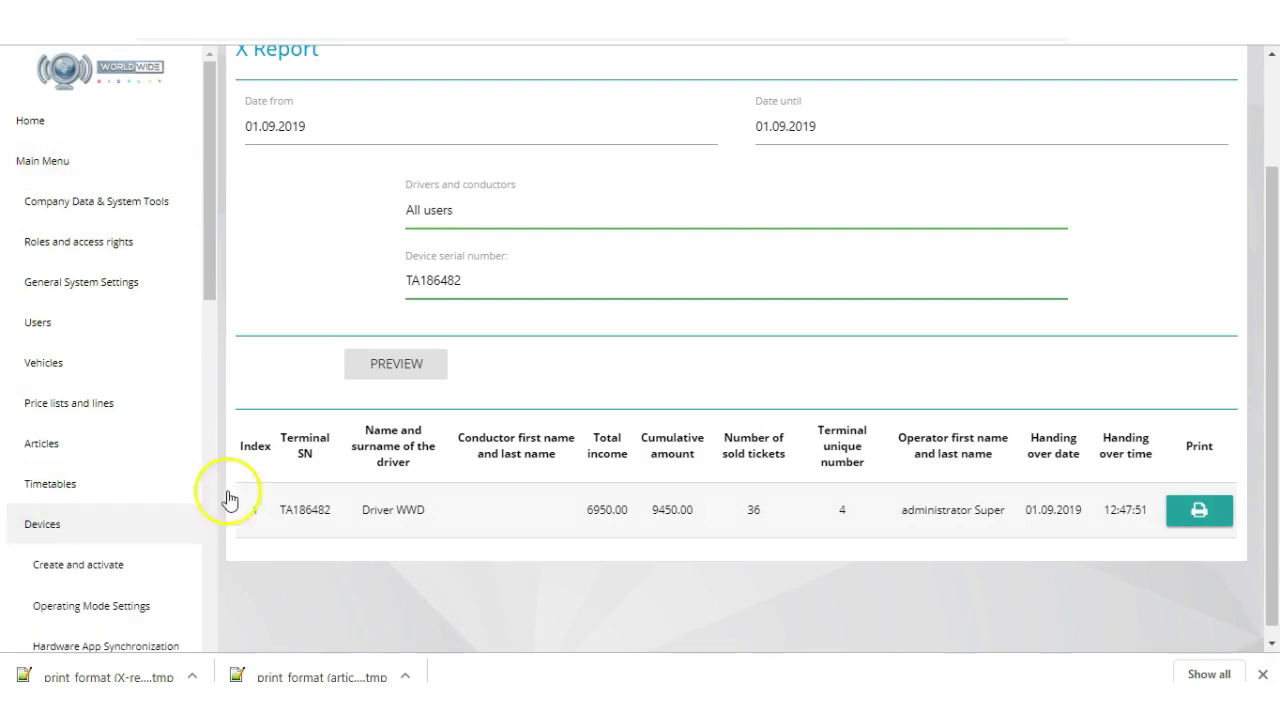
{"action": "left_click_drag", "start_coordinate": [214, 277], "coordinate": [208, 469]}
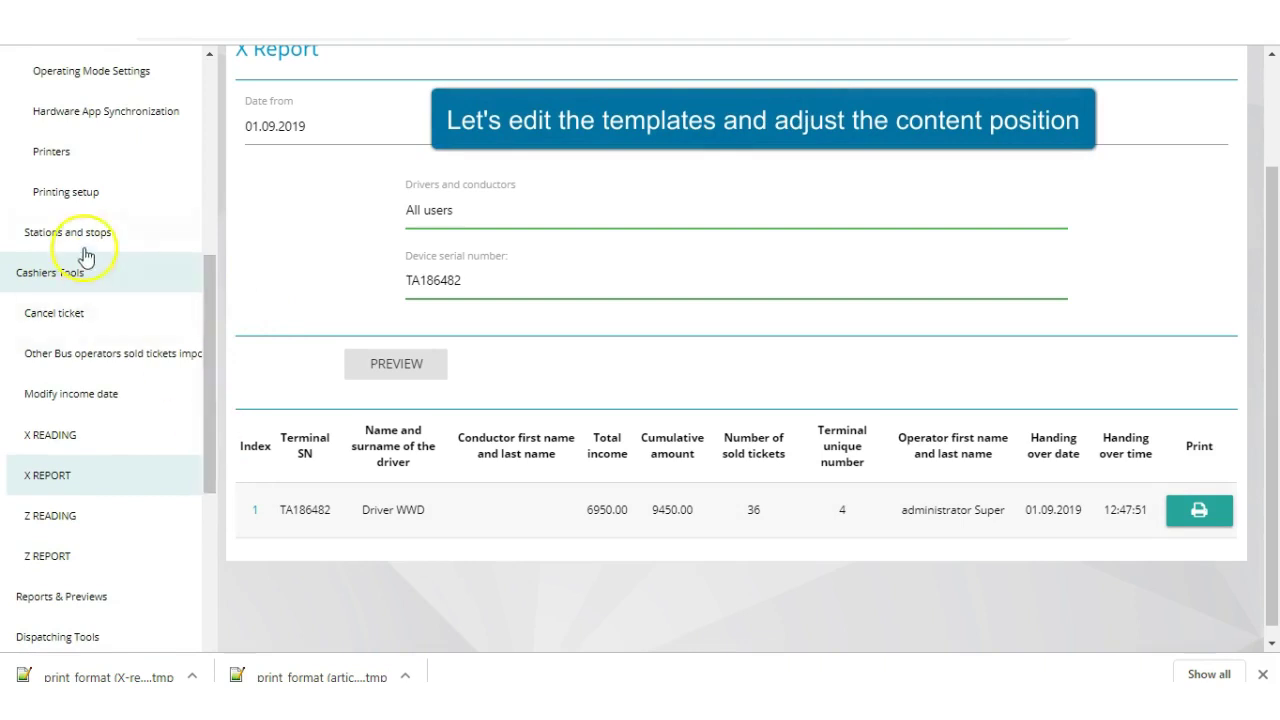
{"action": "left_click", "coordinate": [86, 190]}
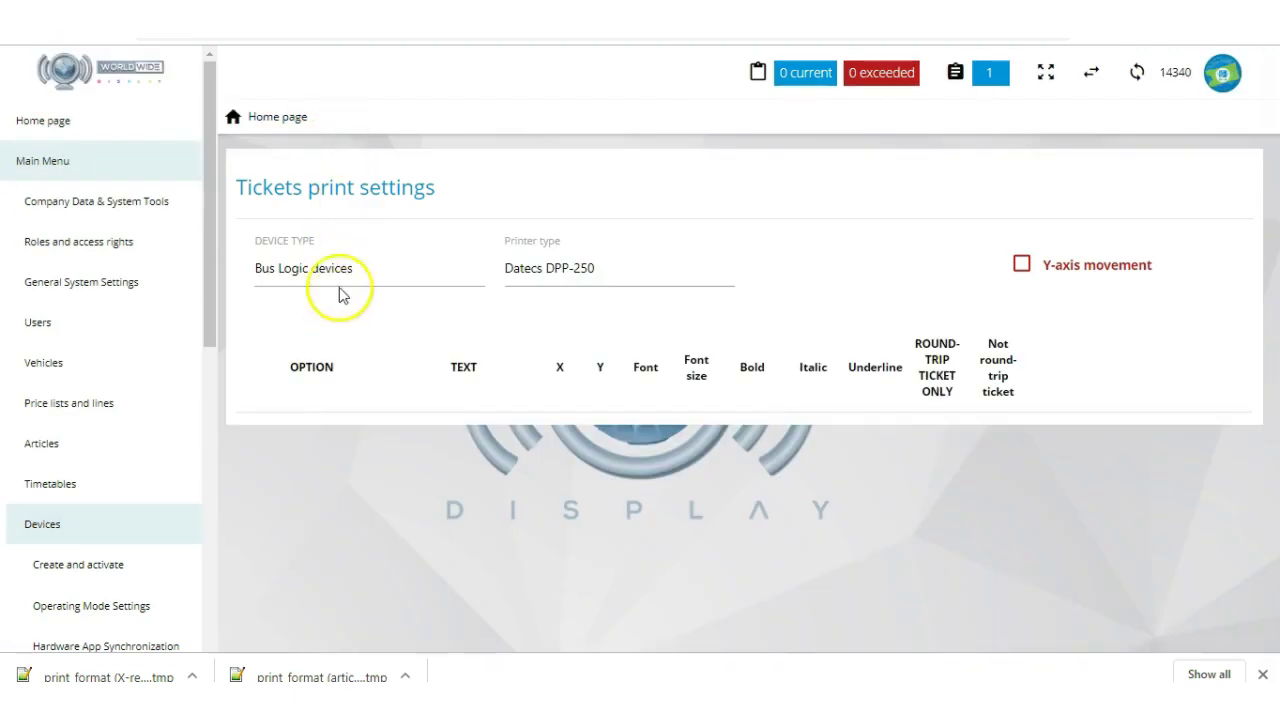
- Load the ticket print settings for the Cashiers module with PC Printers and the X REPORT print type
{"action": "left_click", "coordinate": [334, 268]}
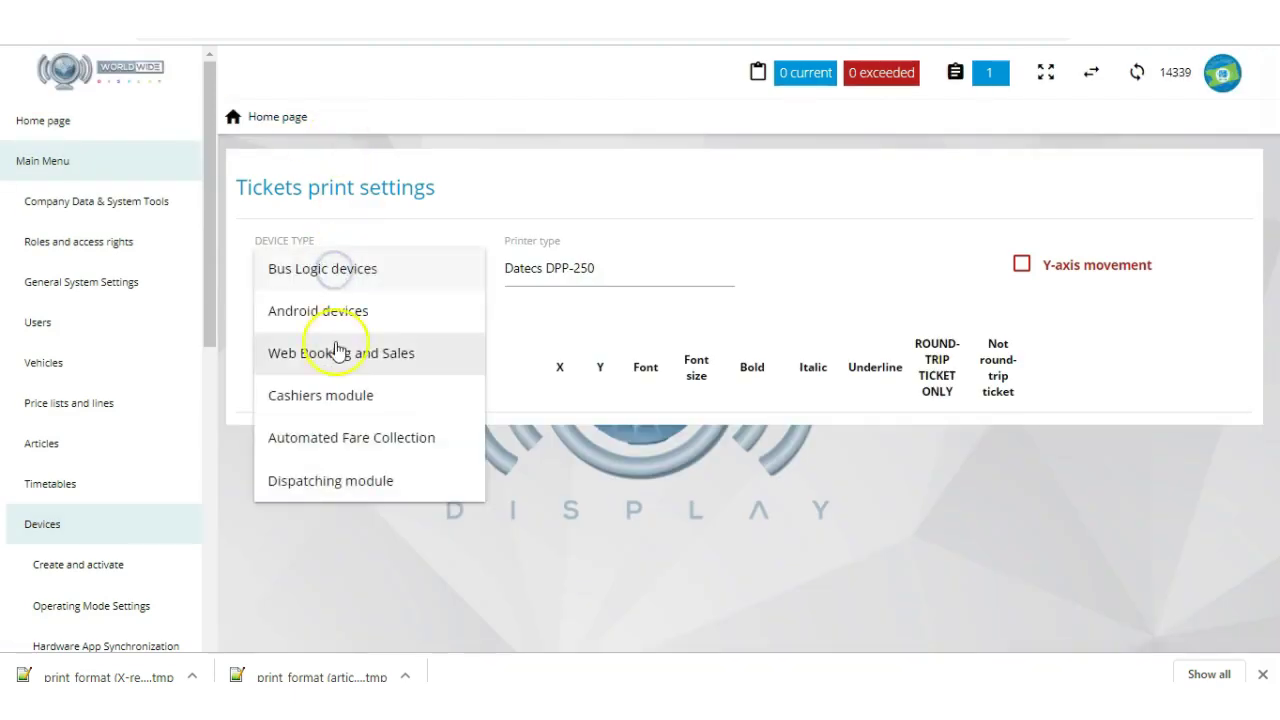
{"action": "left_click", "coordinate": [331, 395]}
{"action": "left_click", "coordinate": [611, 272]}
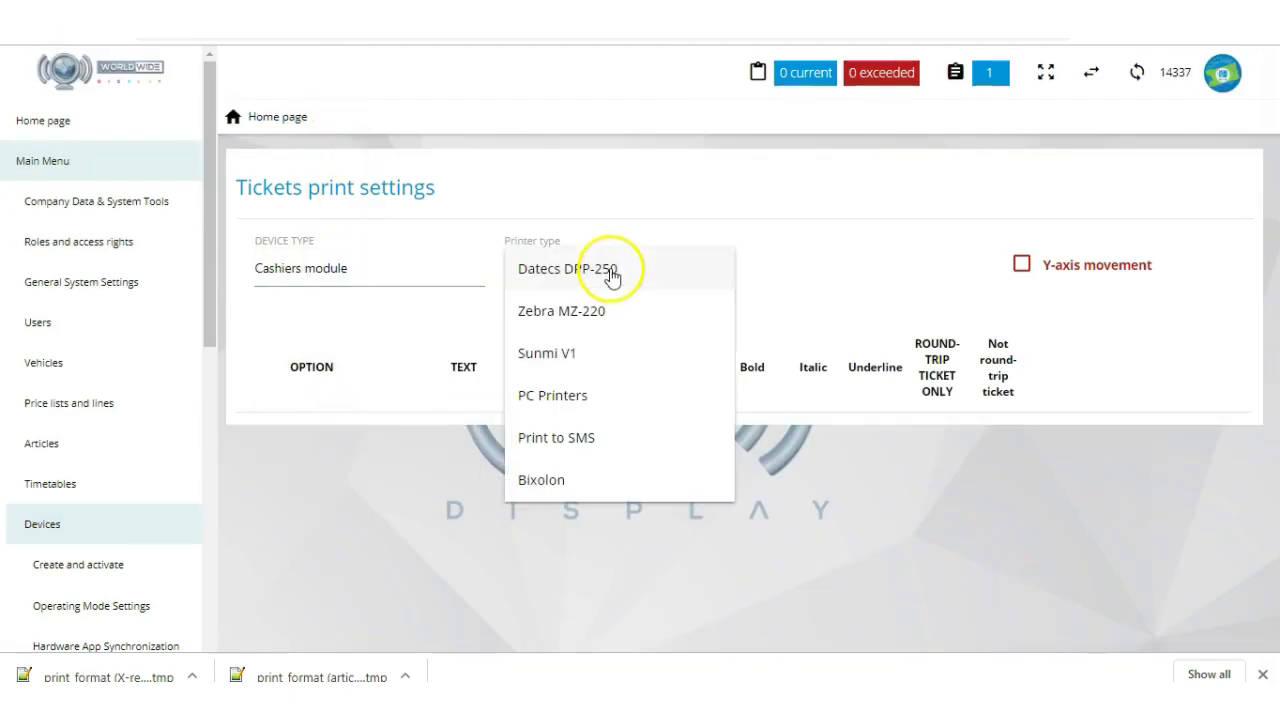
{"action": "left_click", "coordinate": [593, 405]}
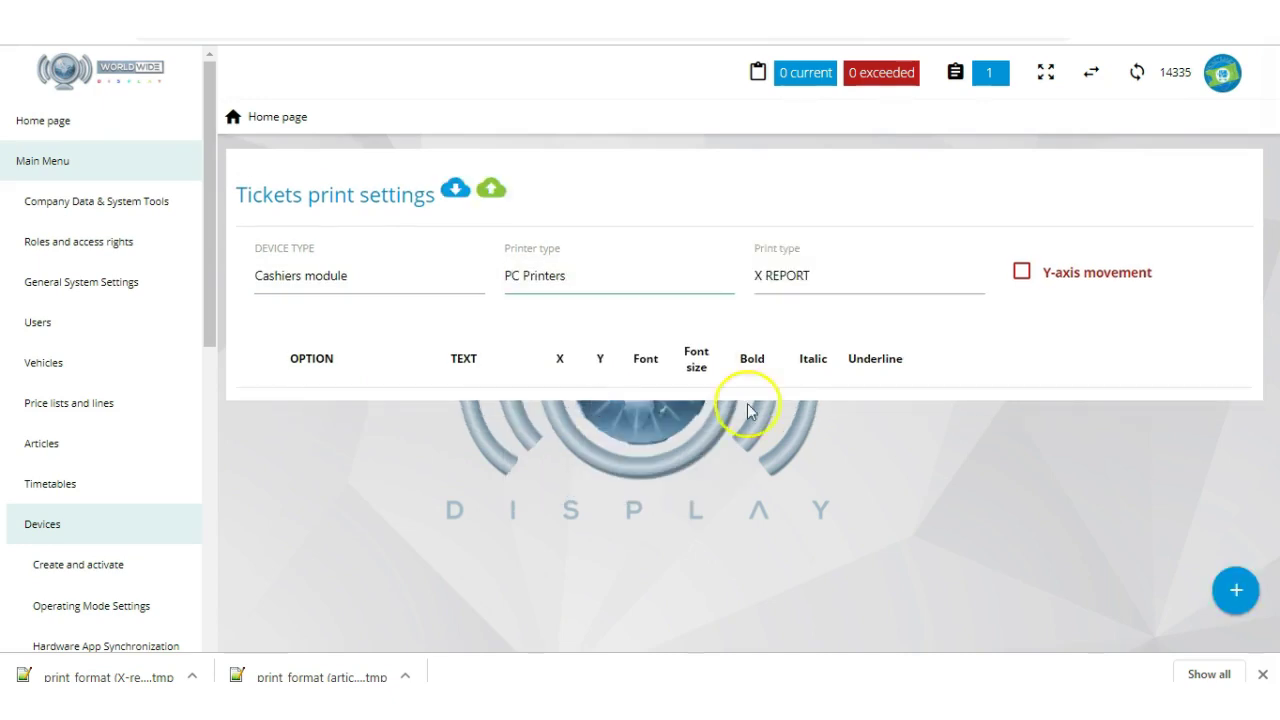
{"action": "left_click", "coordinate": [830, 280]}
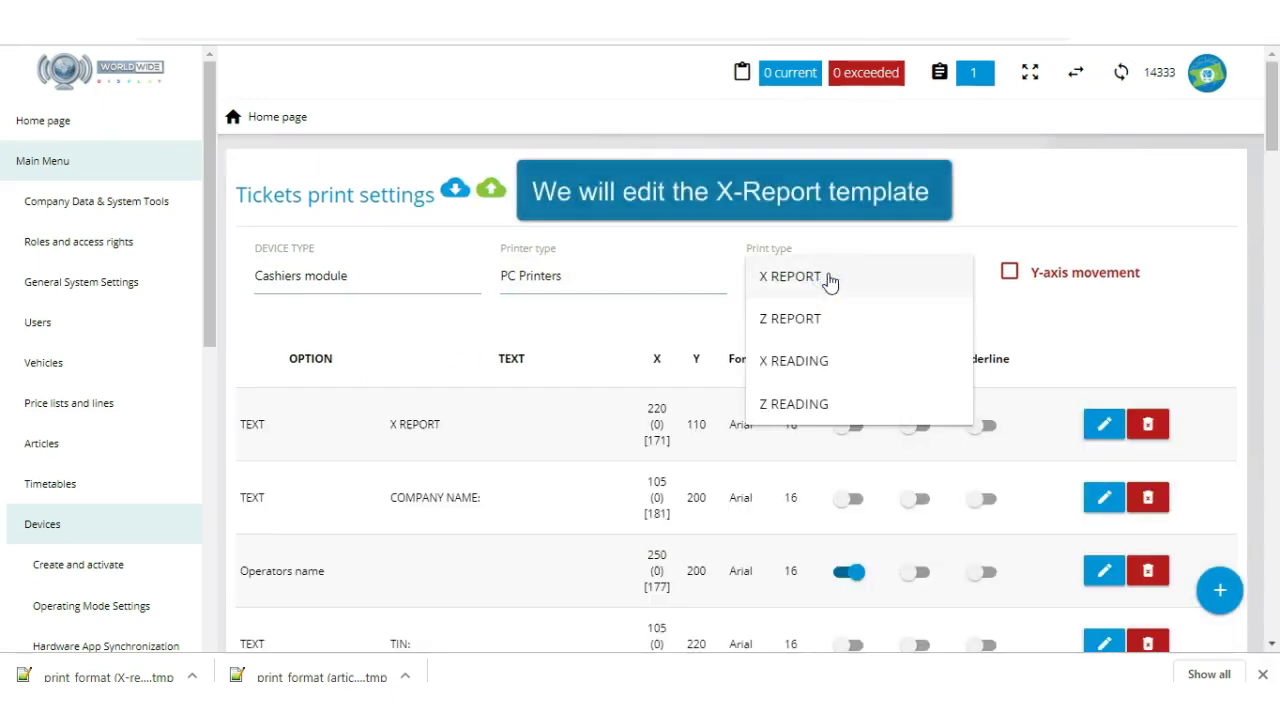
{"action": "left_click", "coordinate": [830, 279]}
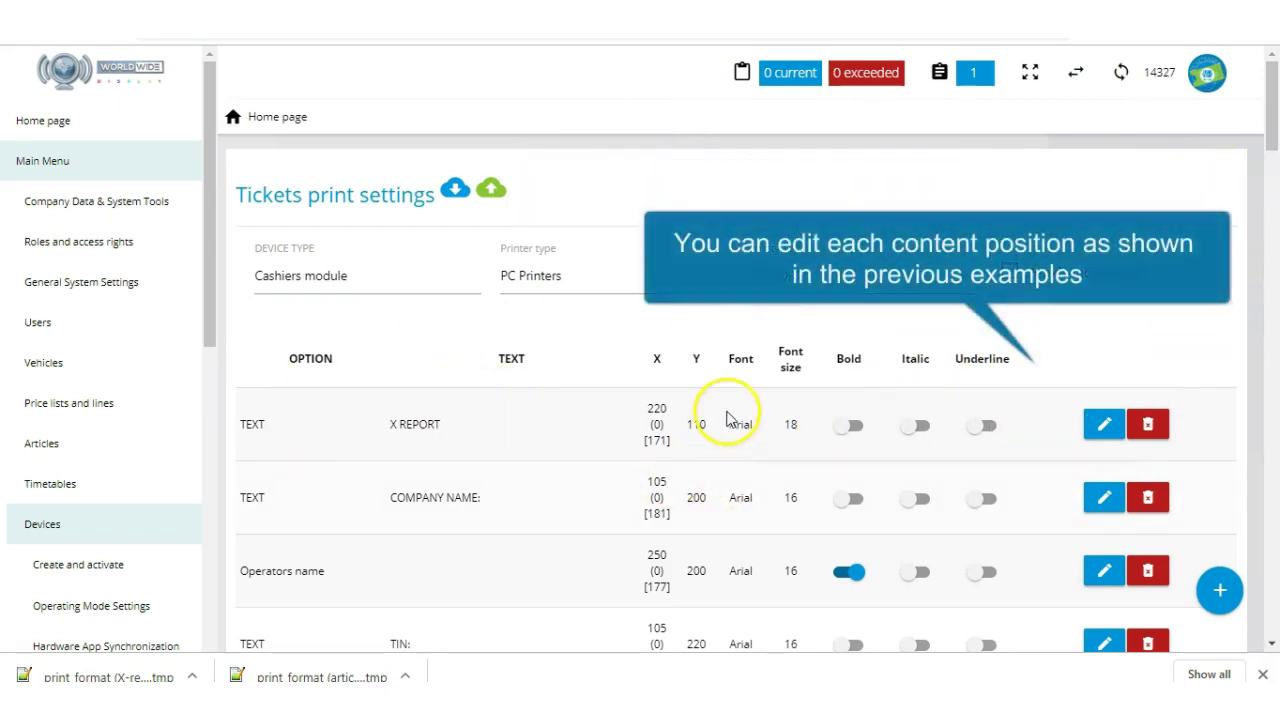
- Export the X REPORT template to the demo-temp folder as print_format (X-report).tmp
{"action": "left_click", "coordinate": [456, 196]}
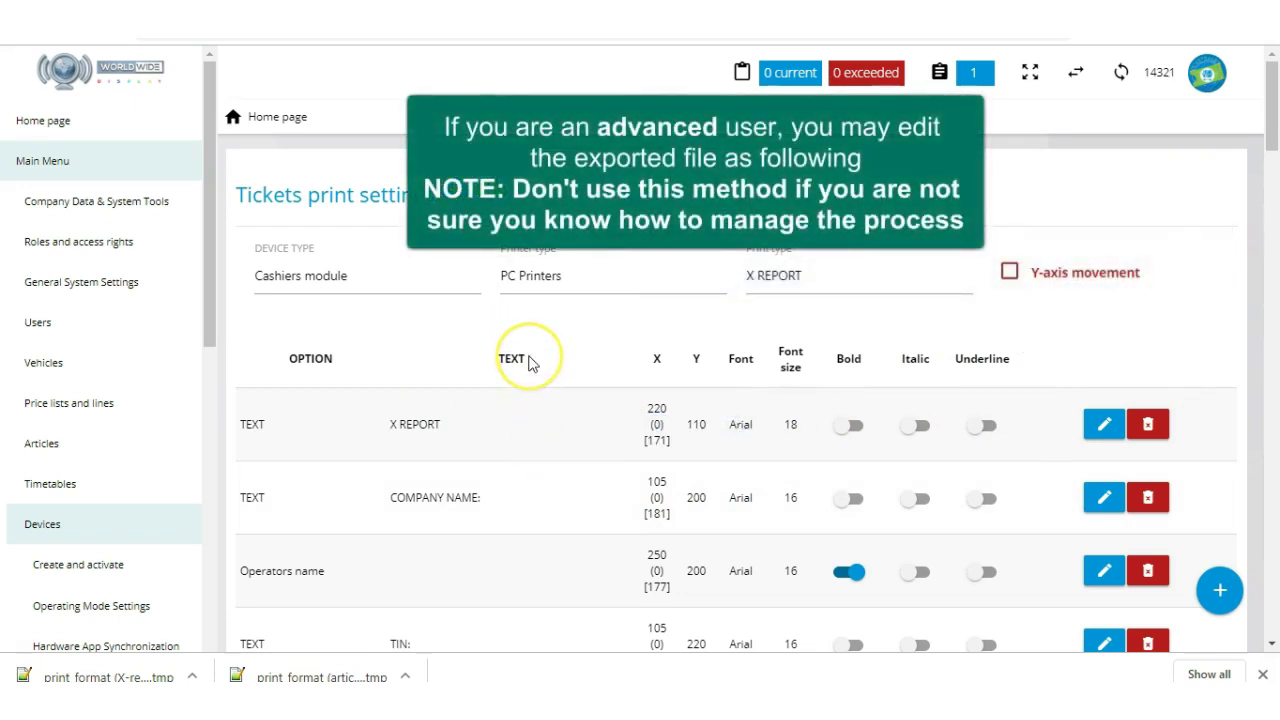
{"action": "left_click", "coordinate": [201, 327]}
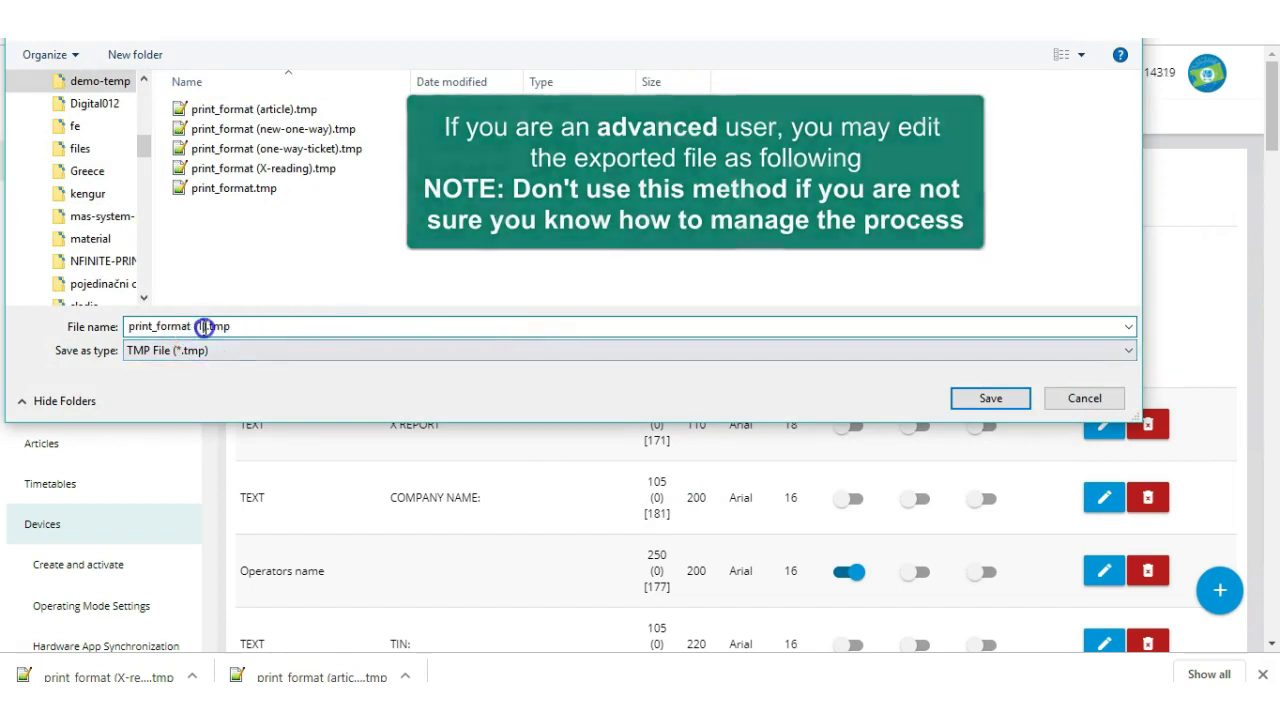
{"action": "key", "text": "BackSpace"}
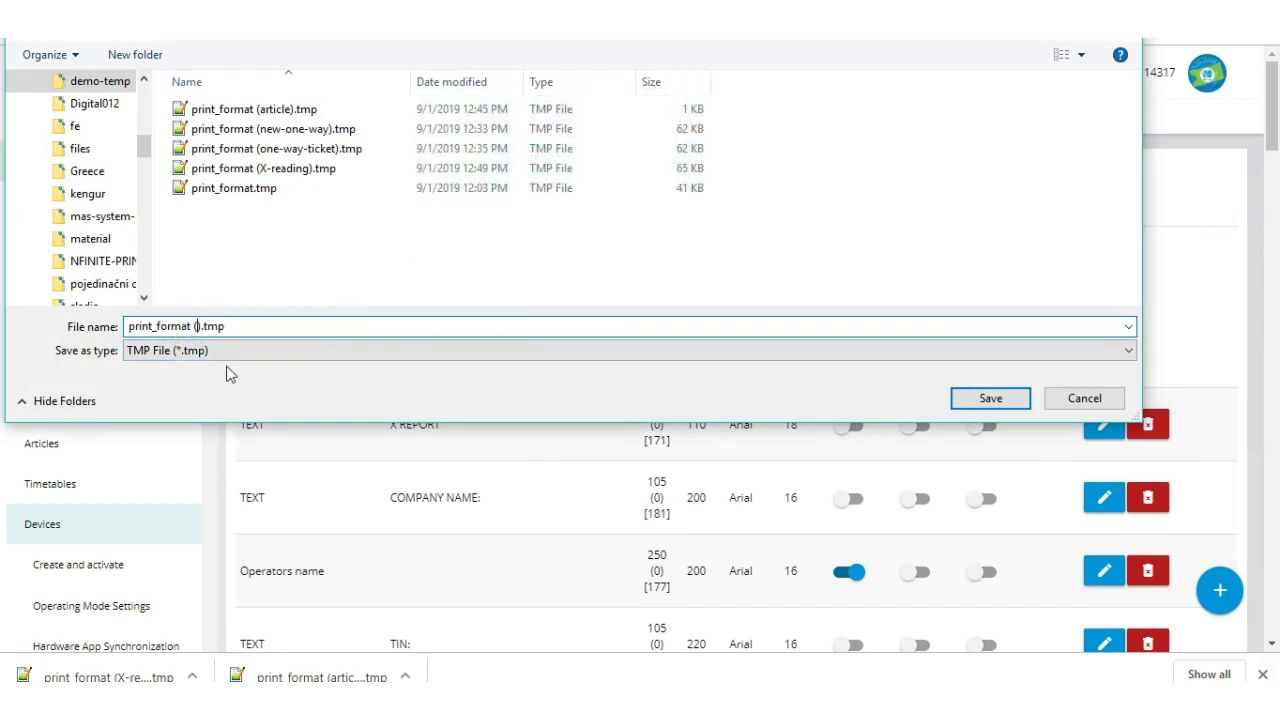
{"action": "type", "text": "X-report"}
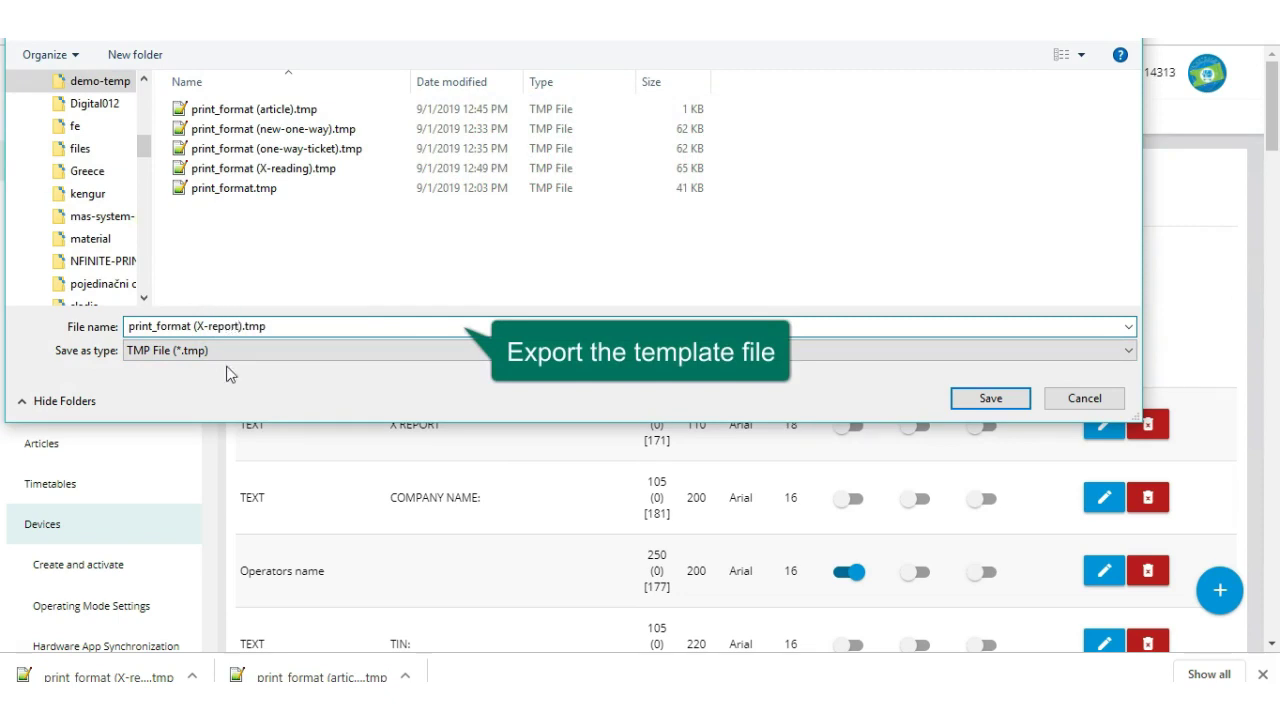
{"action": "key", "text": "Return"}
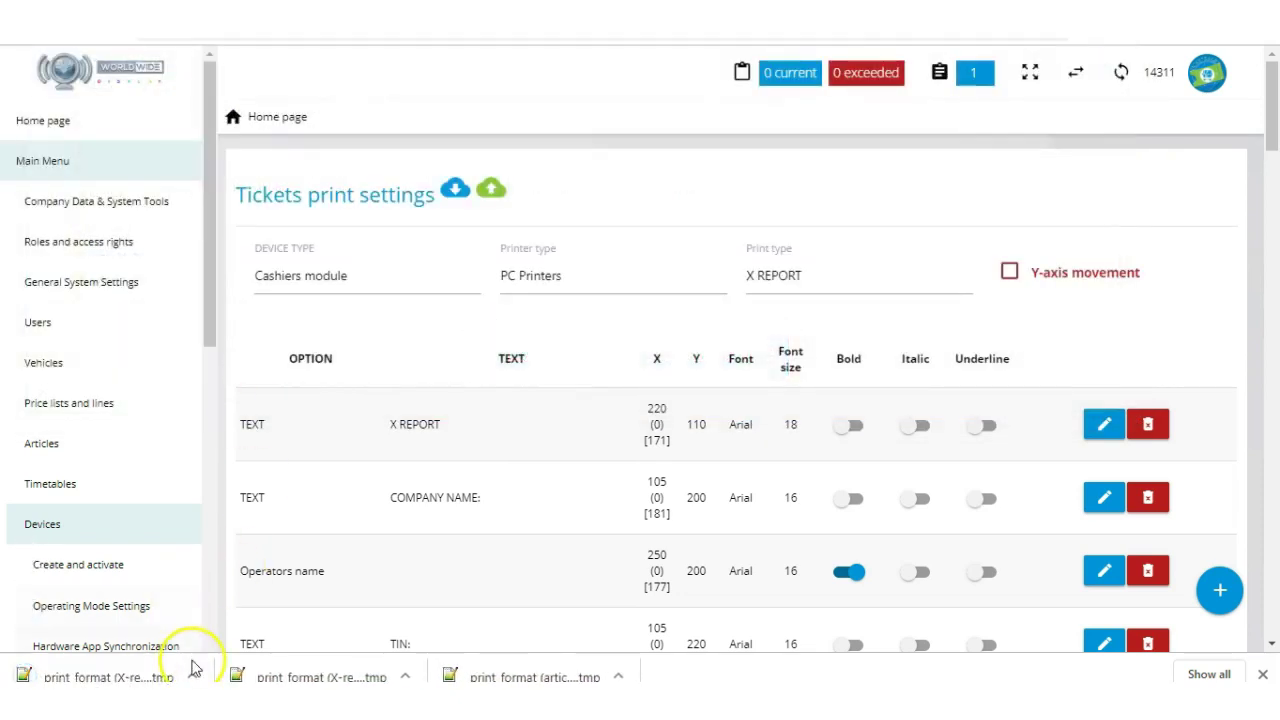
- Show the exported print_format (X-report).tmp in its folder and open it in Notepad++
{"action": "left_click", "coordinate": [193, 677]}
{"action": "left_click", "coordinate": [215, 609]}
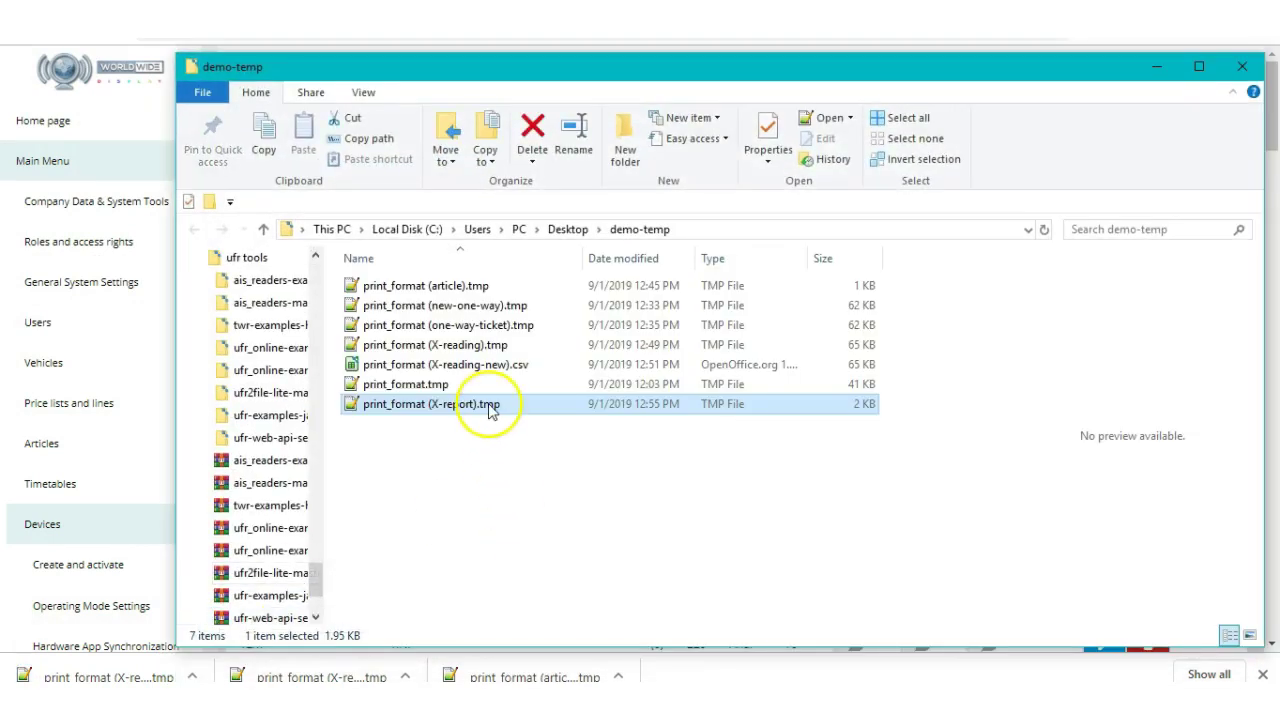
{"action": "right_click", "coordinate": [490, 412]}
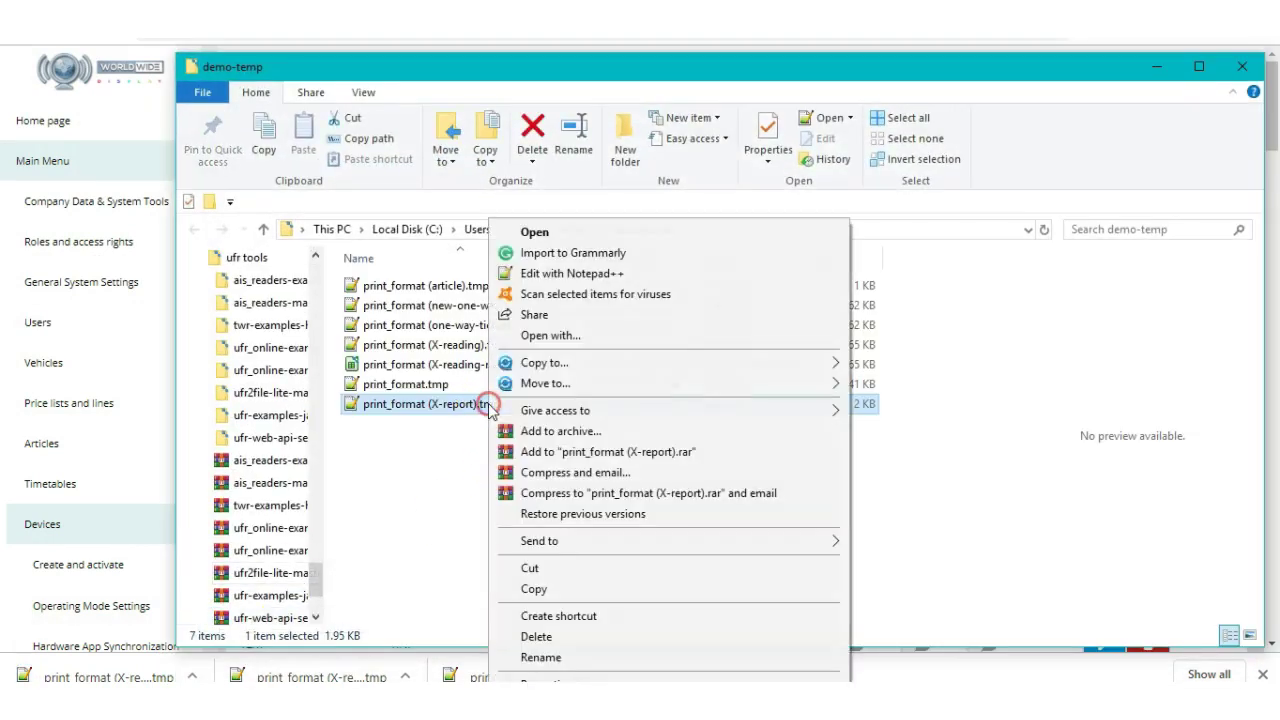
{"action": "left_click", "coordinate": [555, 278]}
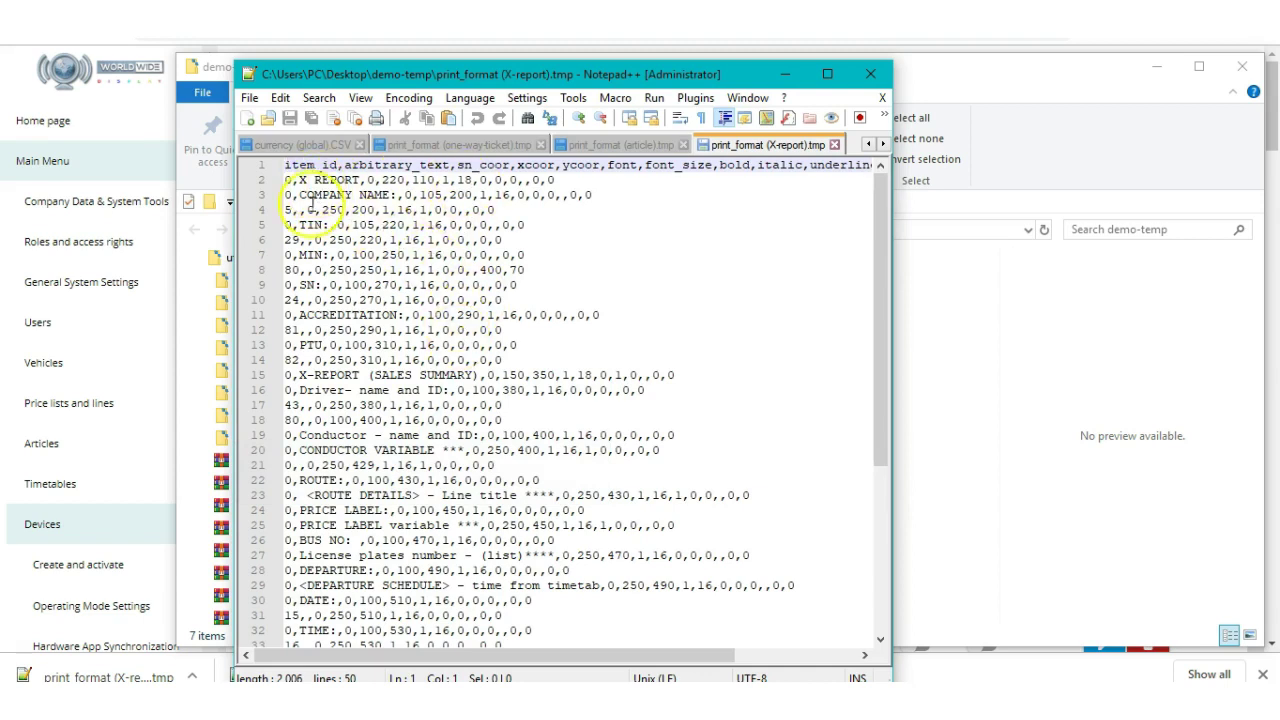
- Save a copy of the template as print_format (X-report-new).csv in demo-temp and close Notepad++
{"action": "left_click", "coordinate": [252, 97]}
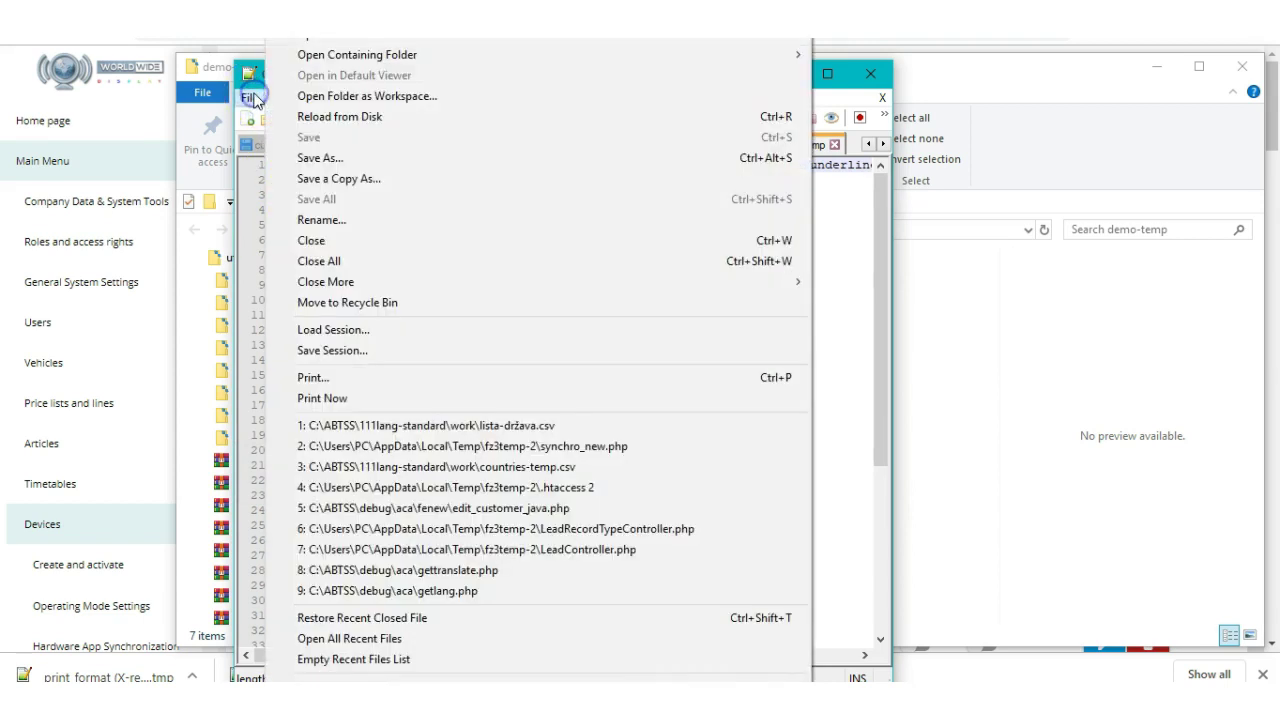
{"action": "left_click", "coordinate": [309, 158]}
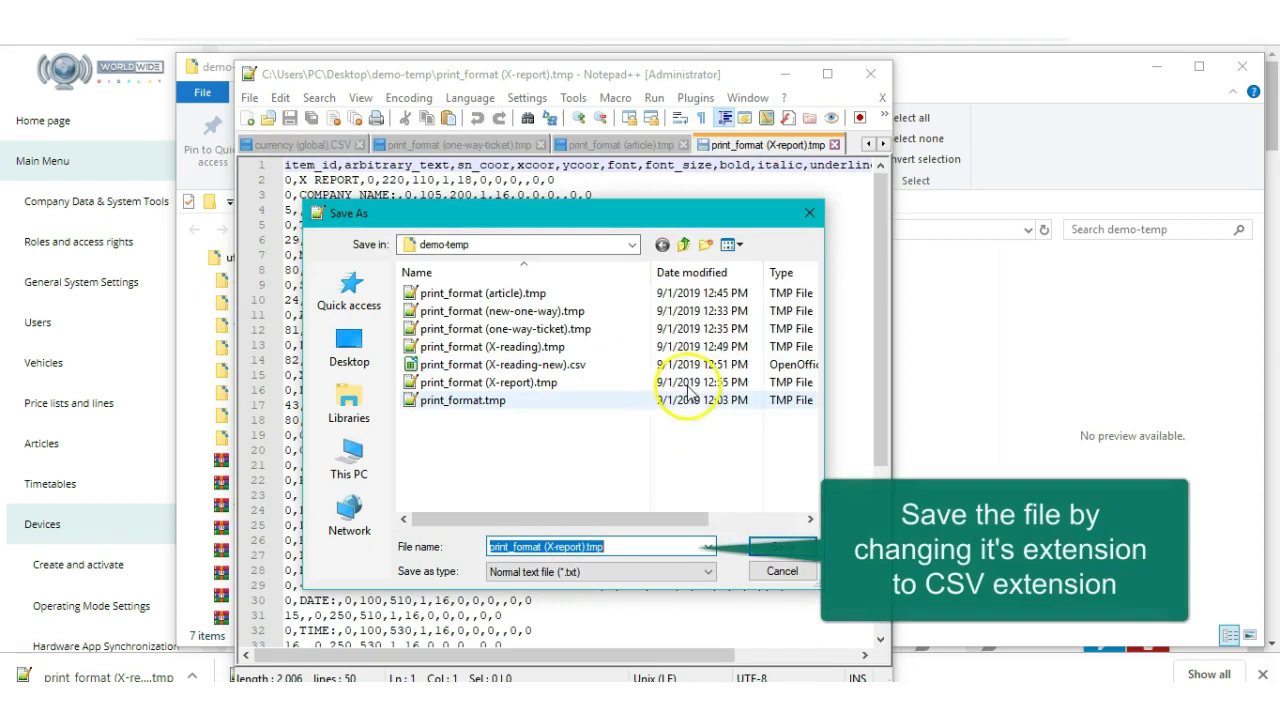
{"action": "left_click", "coordinate": [625, 546]}
{"action": "key", "text": "BackSpace"}
{"action": "key", "text": "BackSpace"}
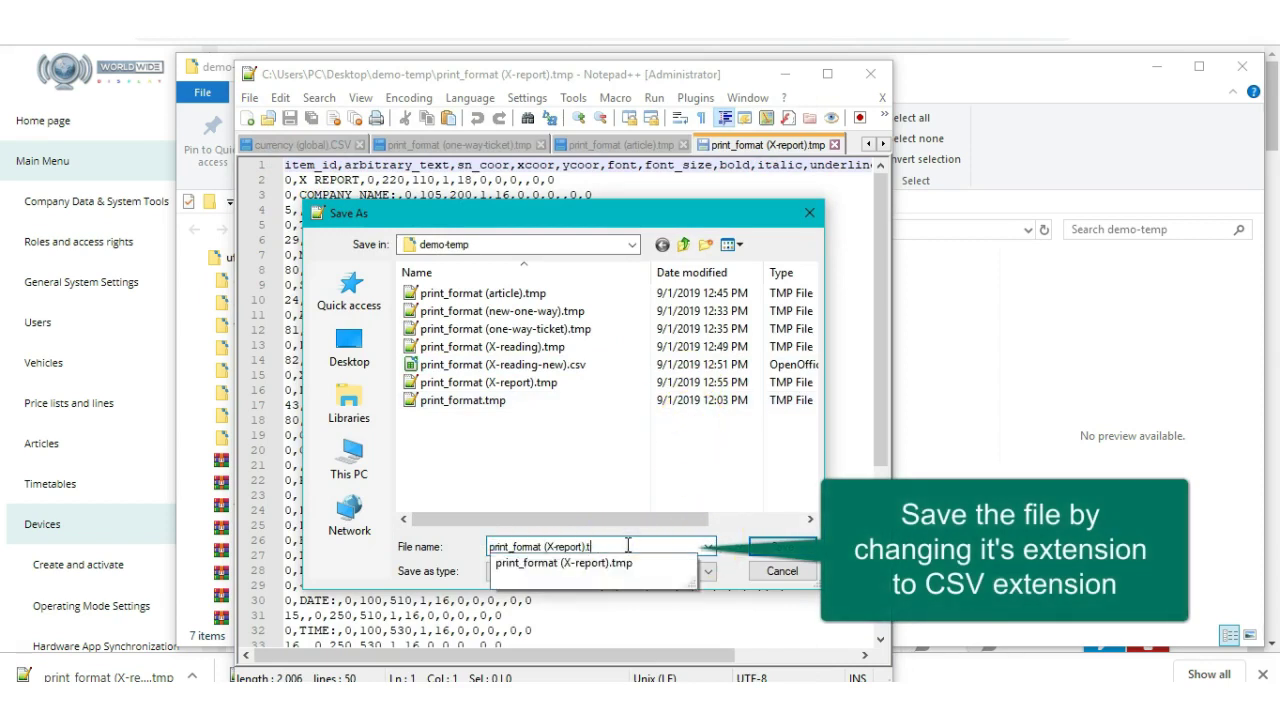
{"action": "type", "text": "csv"}
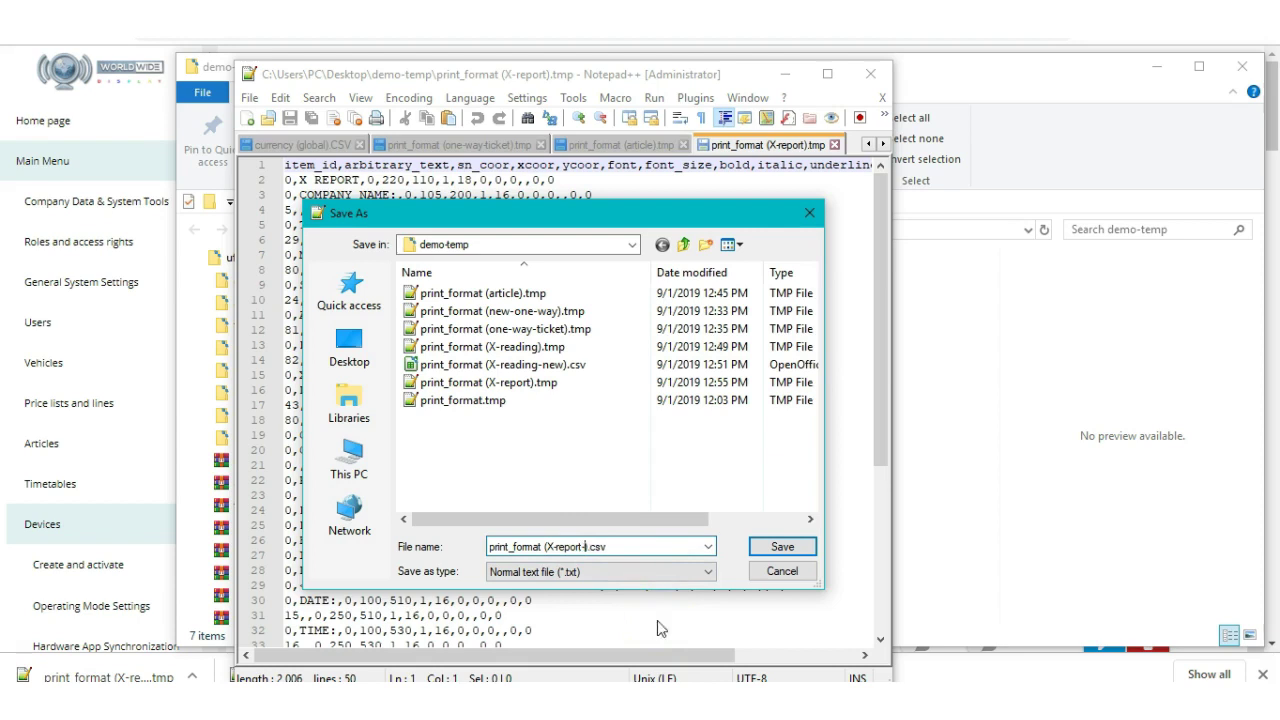
{"action": "left_click", "coordinate": [770, 546]}
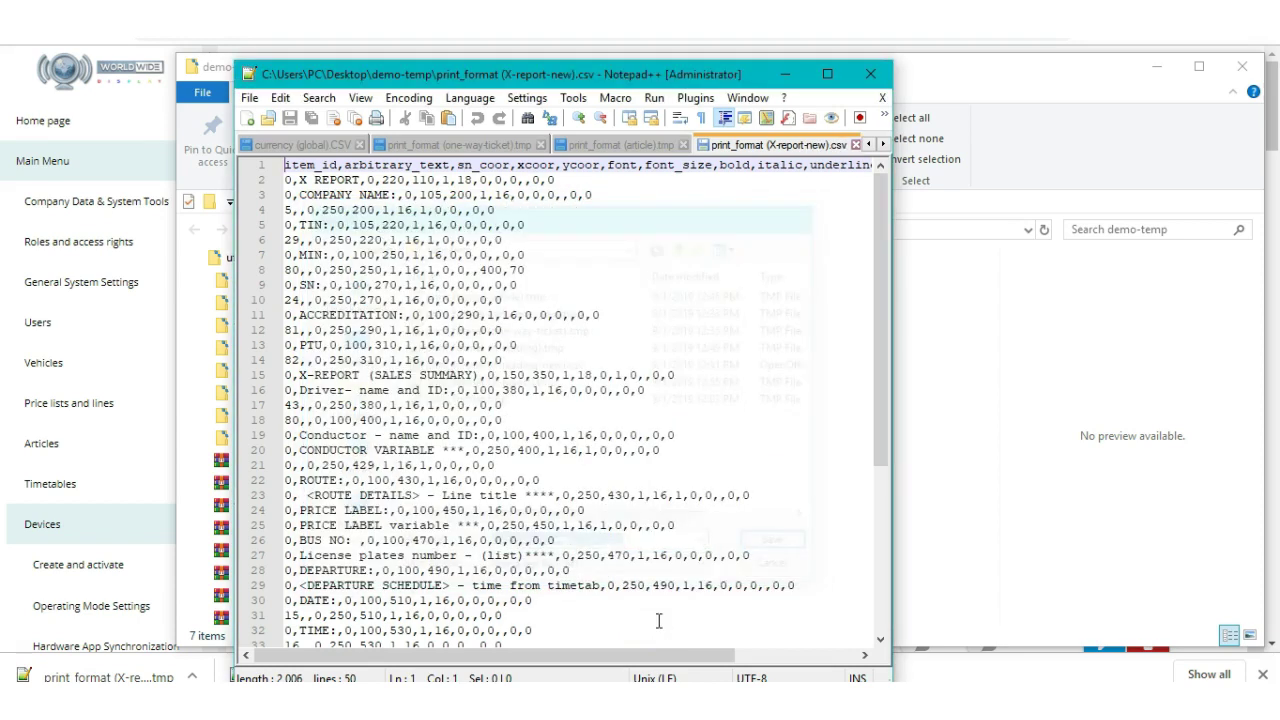
{"action": "left_click", "coordinate": [866, 76]}
- Open print_format (X-report-new).csv from the demo-temp folder in LibreOffice Calc, accepting the text import settings
{"action": "left_click", "coordinate": [491, 497]}
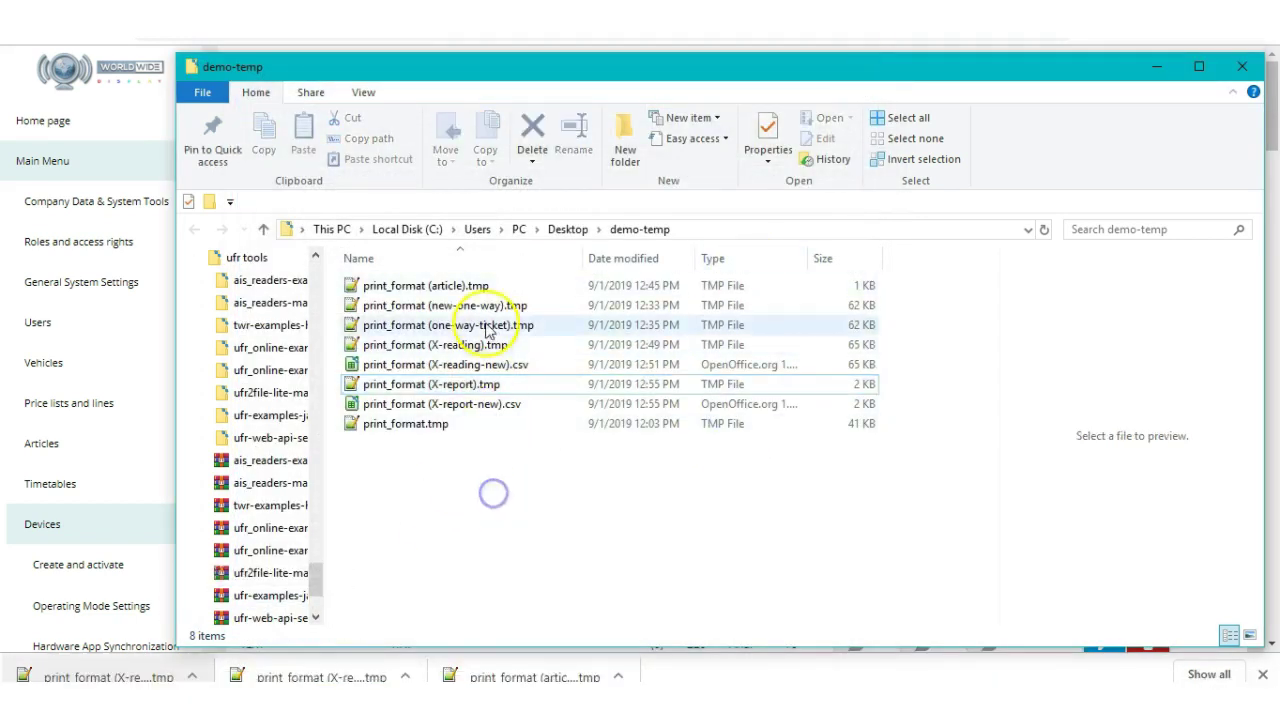
{"action": "left_click", "coordinate": [499, 406]}
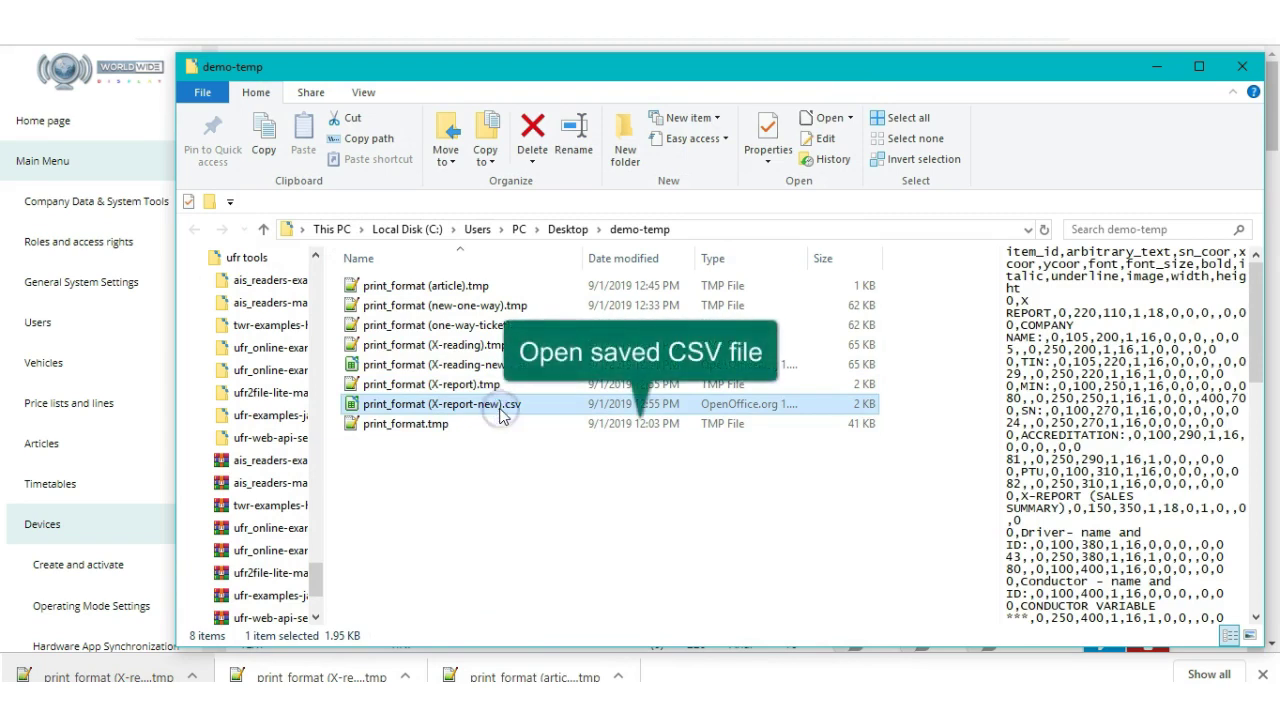
{"action": "double_click", "coordinate": [502, 414]}
{"action": "left_click", "coordinate": [728, 592]}
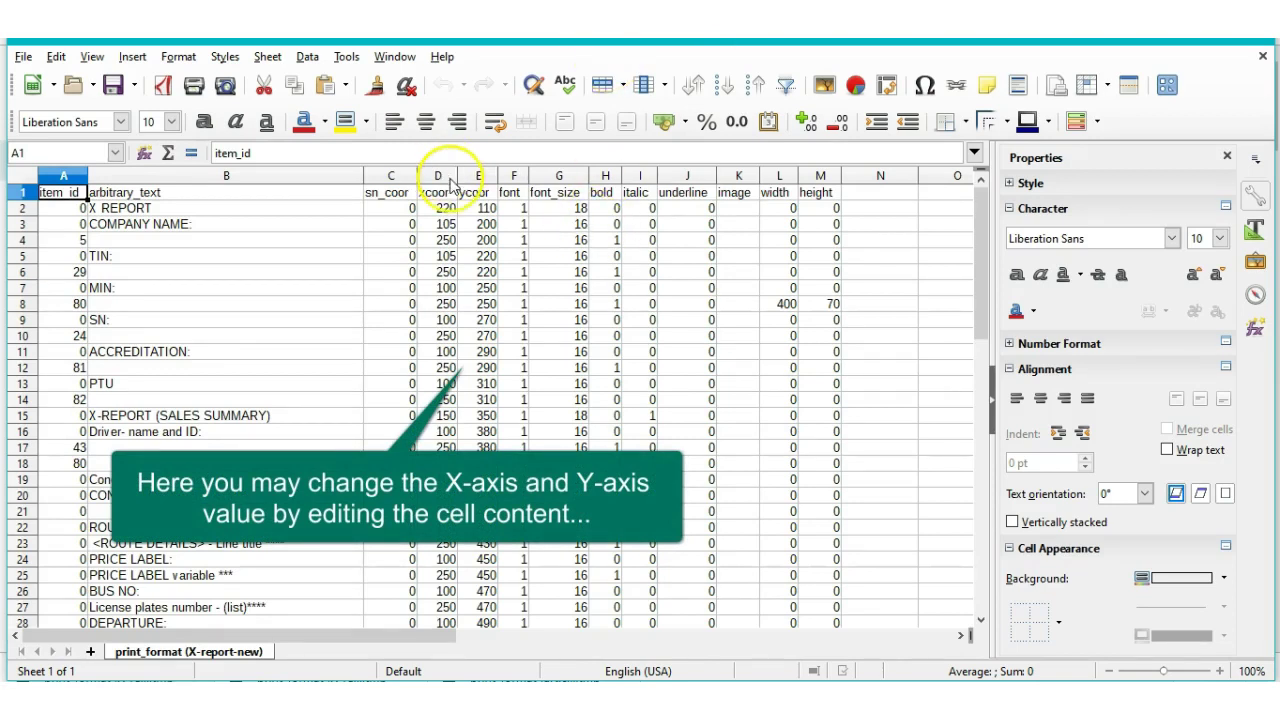
- Insert an empty column before the xcoor column
{"action": "left_click", "coordinate": [442, 208]}
{"action": "left_click", "coordinate": [437, 303]}
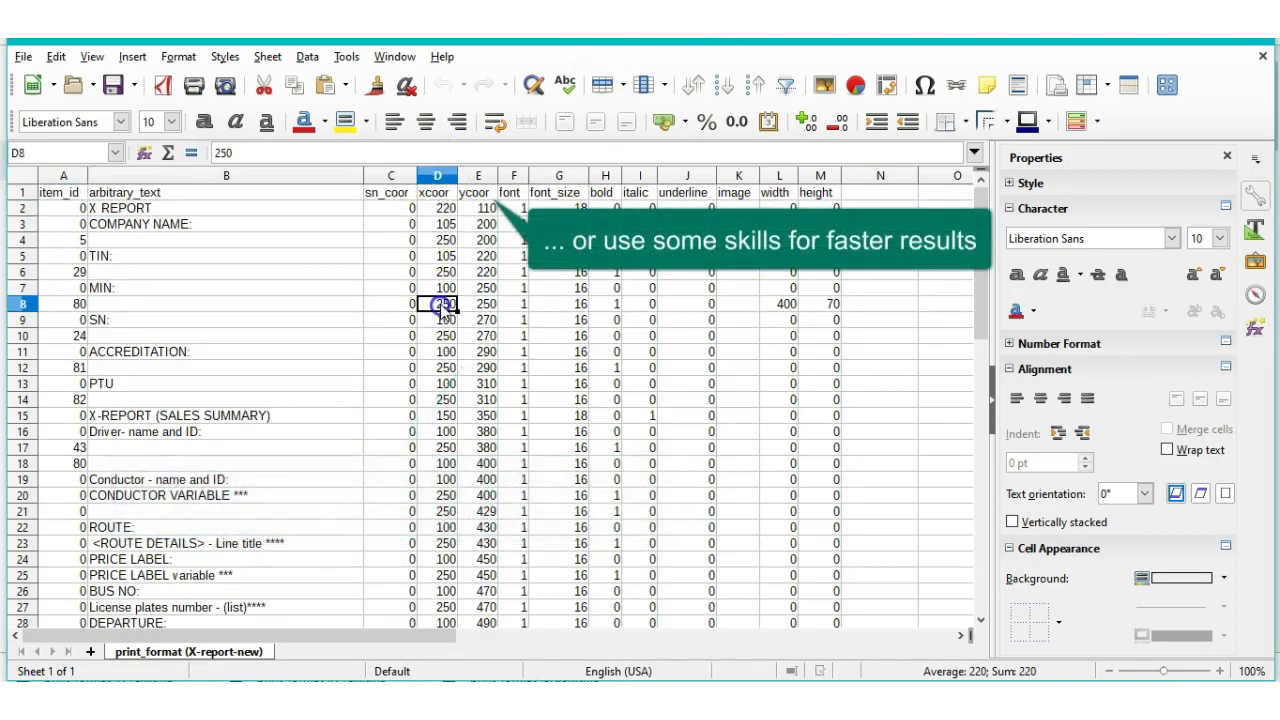
{"action": "left_click", "coordinate": [441, 178]}
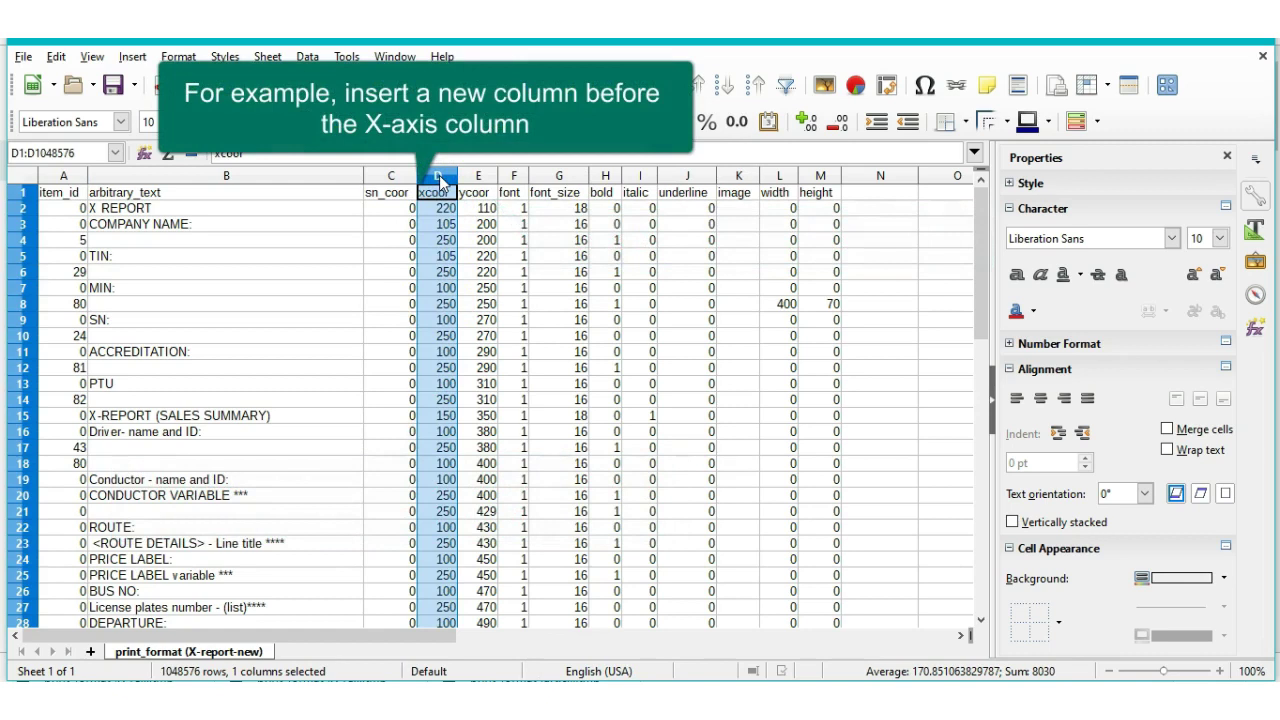
{"action": "right_click", "coordinate": [441, 178]}
{"action": "left_click", "coordinate": [515, 284]}
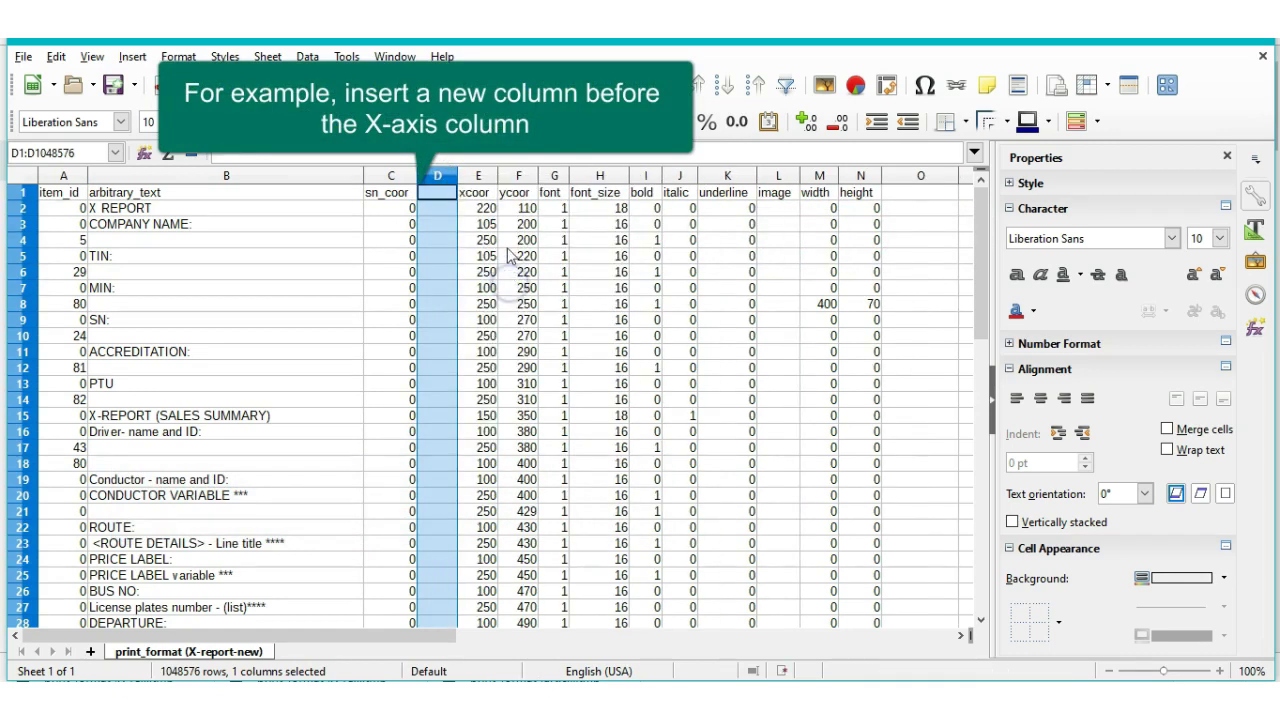
- Enter the formula +E2+350 in cell D2 and fill it down through D48
{"action": "left_click", "coordinate": [490, 210]}
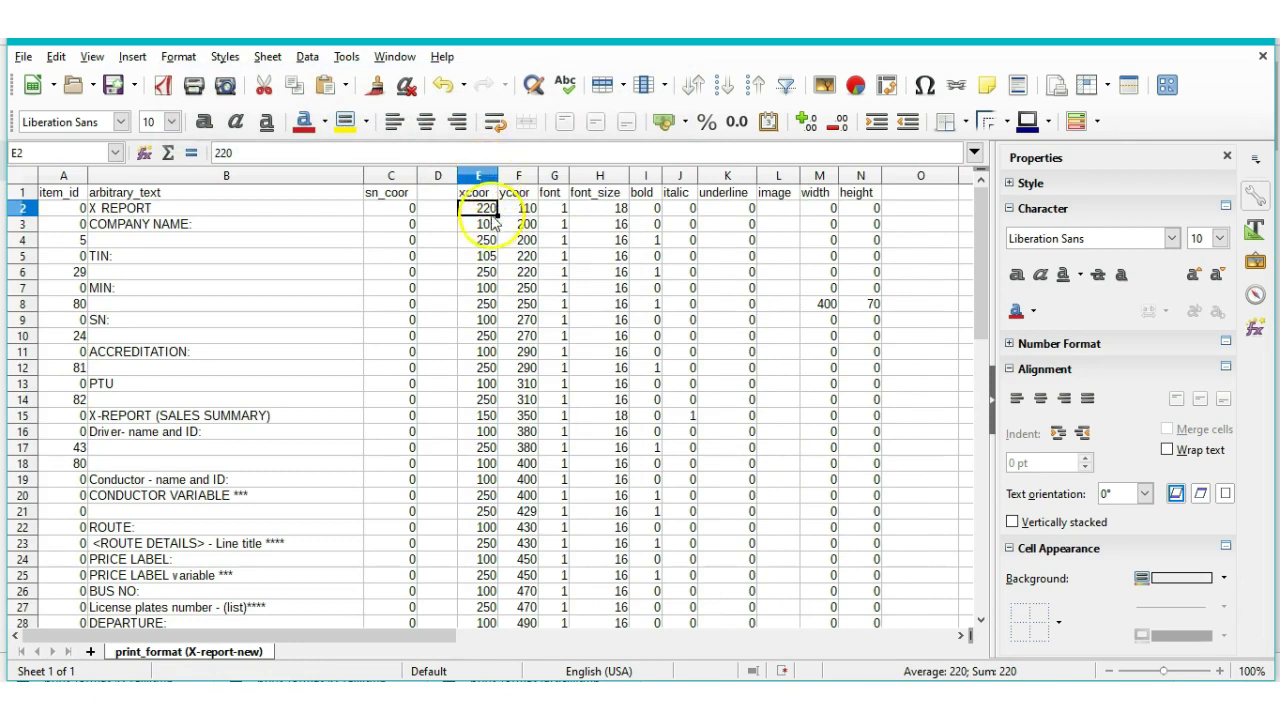
{"action": "left_click", "coordinate": [440, 208]}
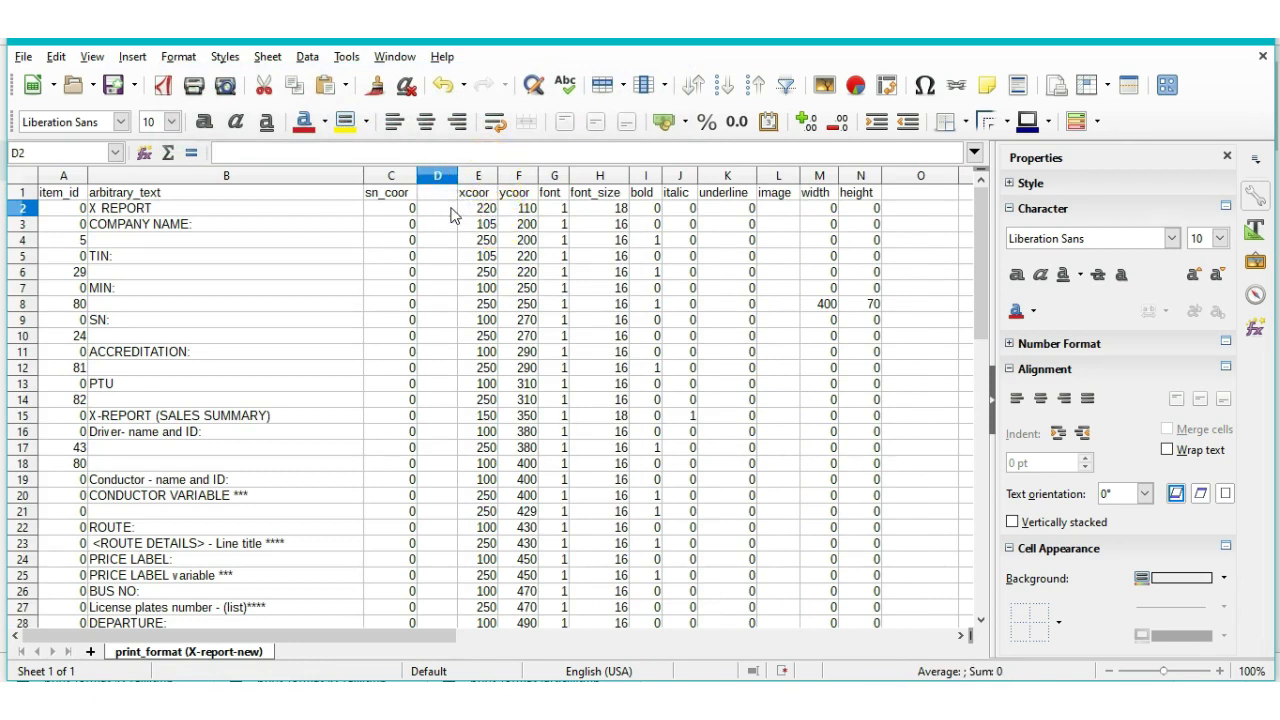
{"action": "type", "text": "+E2+"}
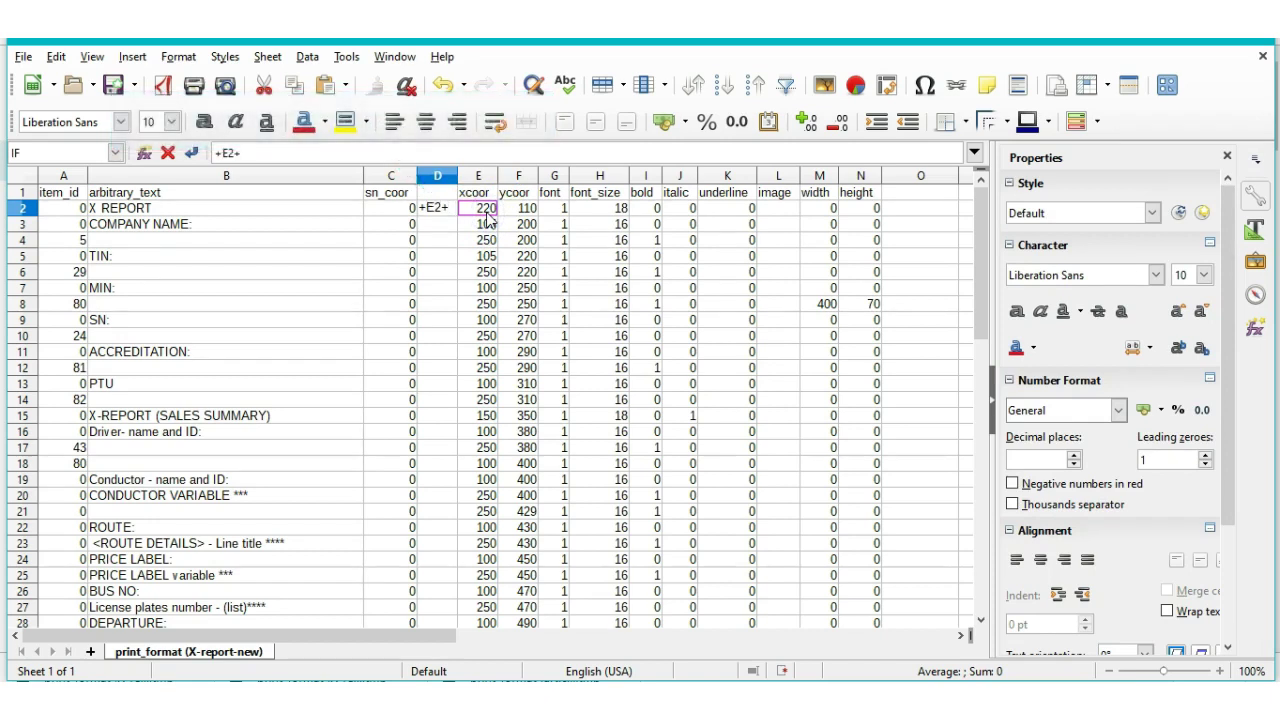
{"action": "type", "text": "3"}
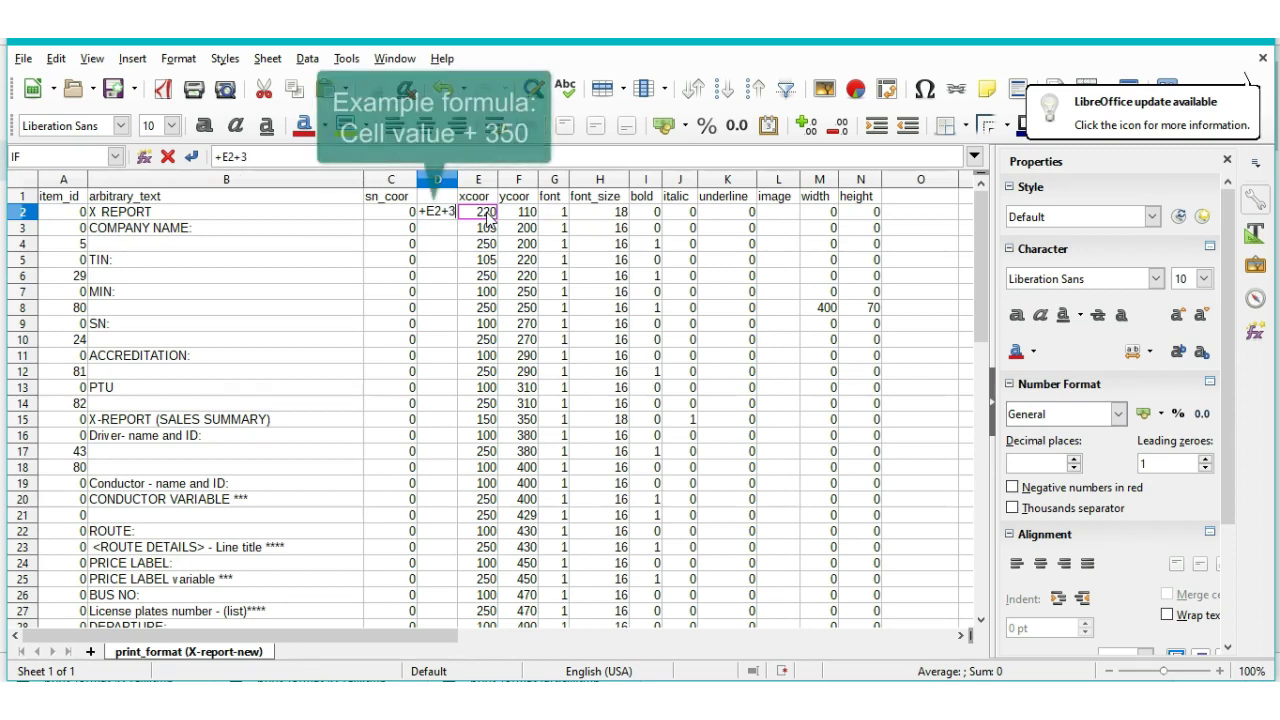
{"action": "type", "text": "50"}
{"action": "key", "text": "Return"}
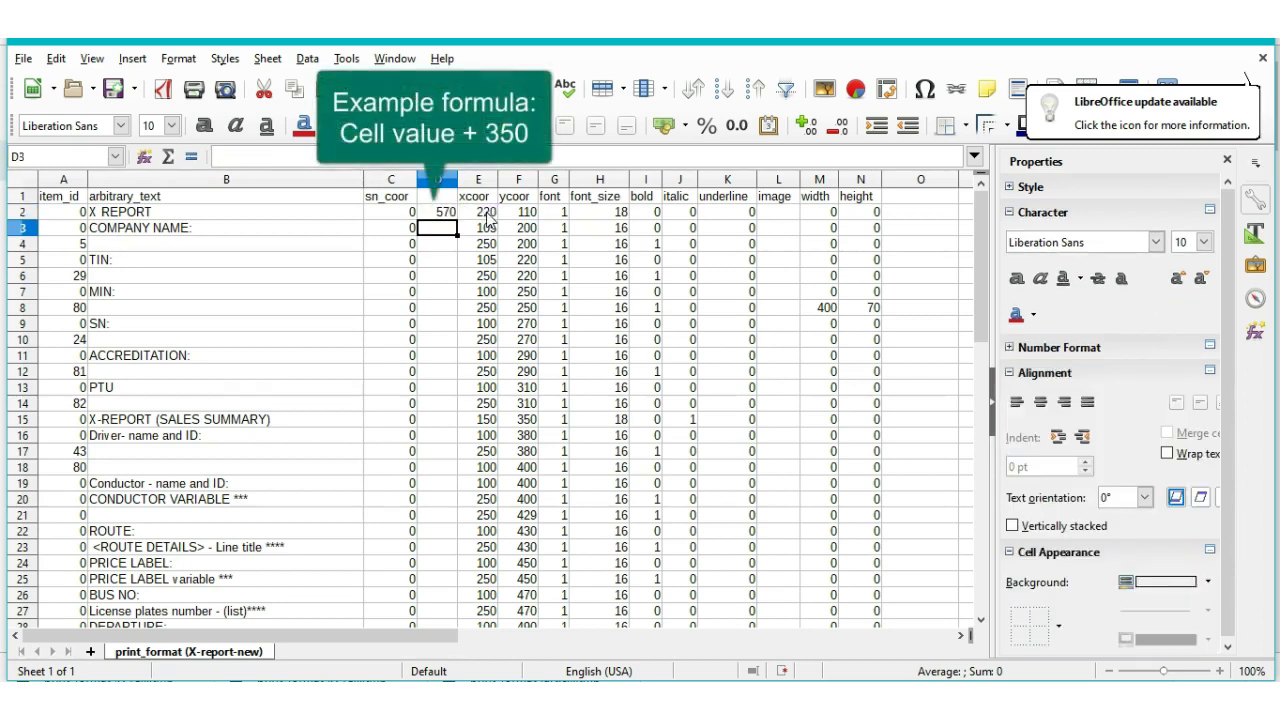
{"action": "left_click", "coordinate": [450, 212]}
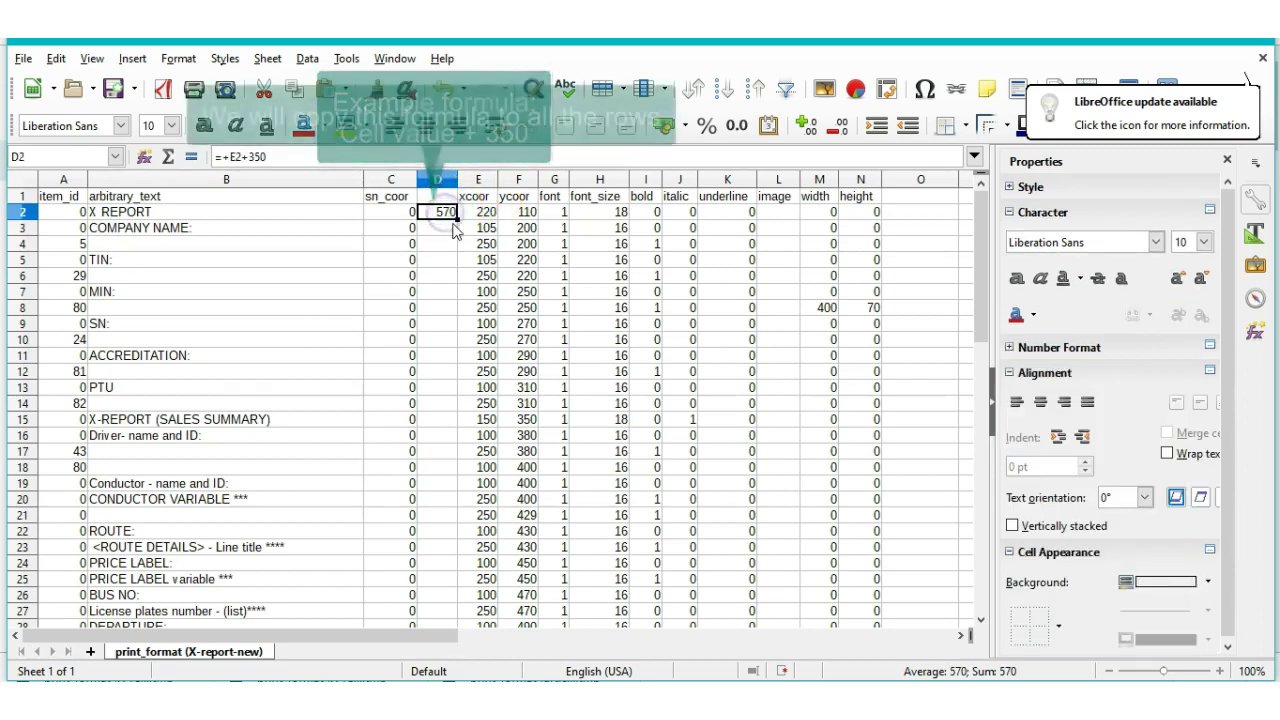
{"action": "left_click_drag", "start_coordinate": [453, 537], "coordinate": [457, 577]}
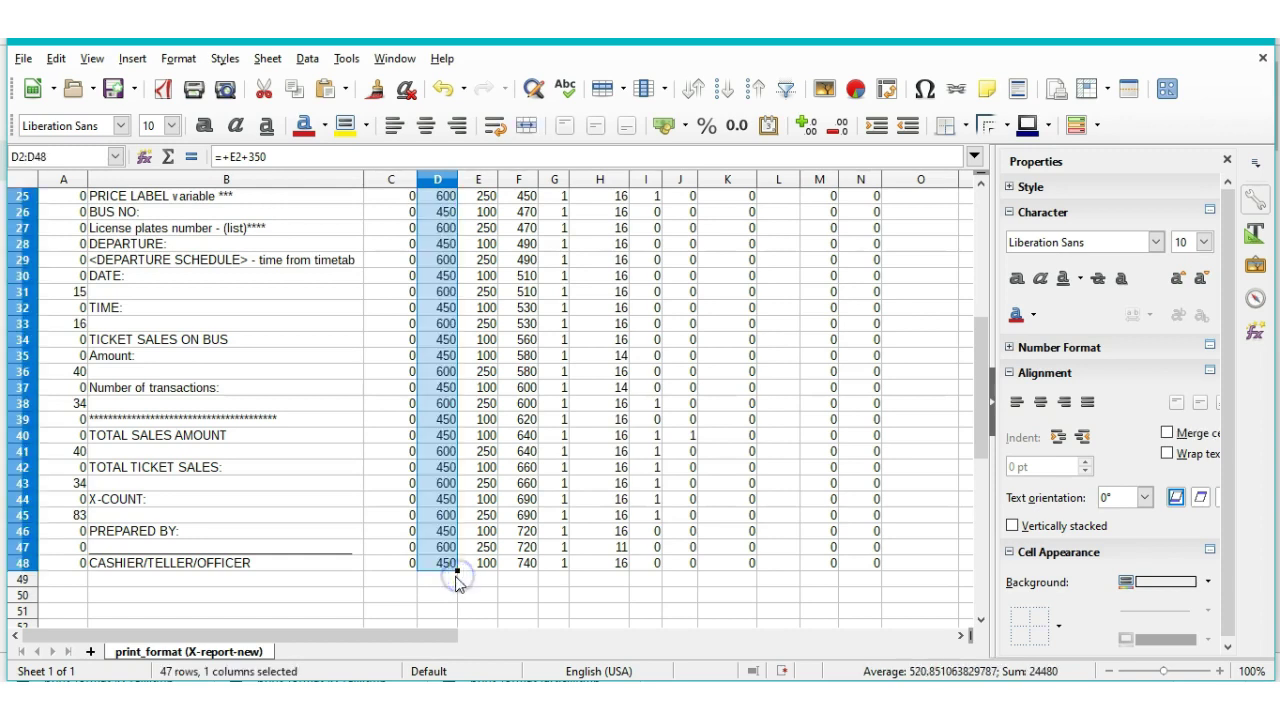
- Copy the calculated values in D2:D48 and paste them as numbers only into the xcoor column starting at E2
{"action": "right_click", "coordinate": [443, 433]}
{"action": "left_click", "coordinate": [503, 204]}
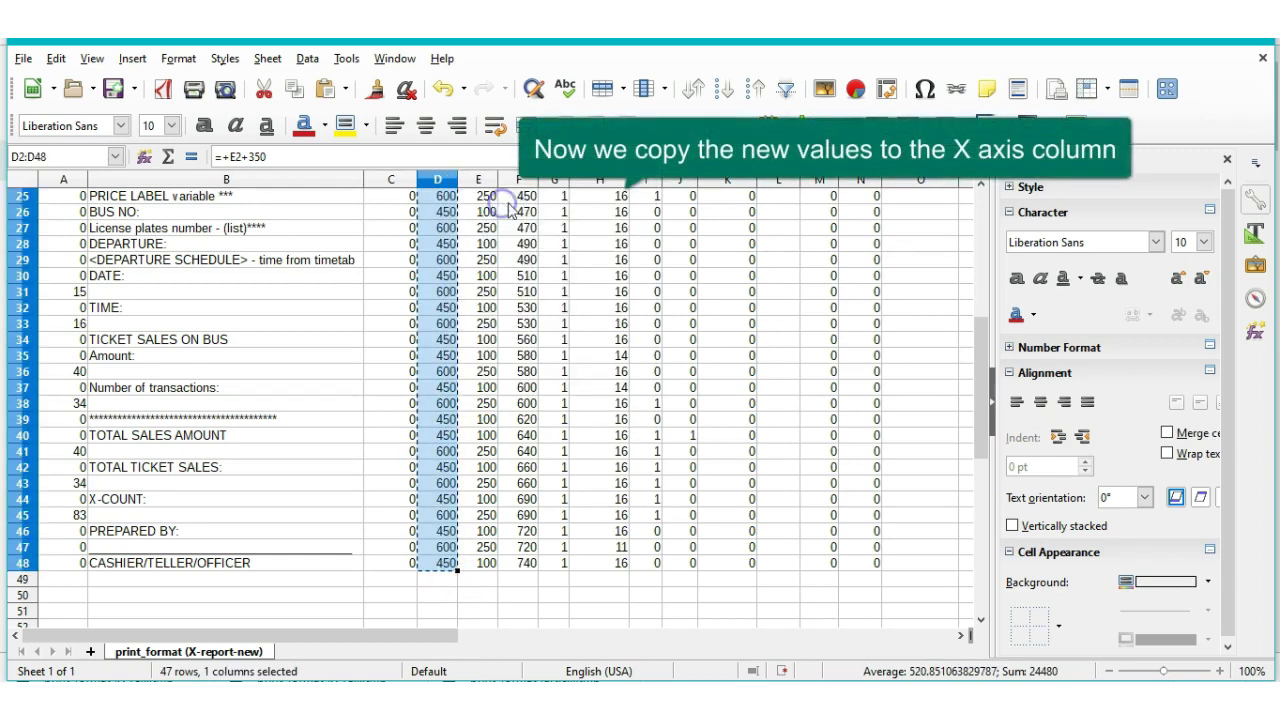
{"action": "left_click_drag", "start_coordinate": [973, 363], "coordinate": [1005, 163]}
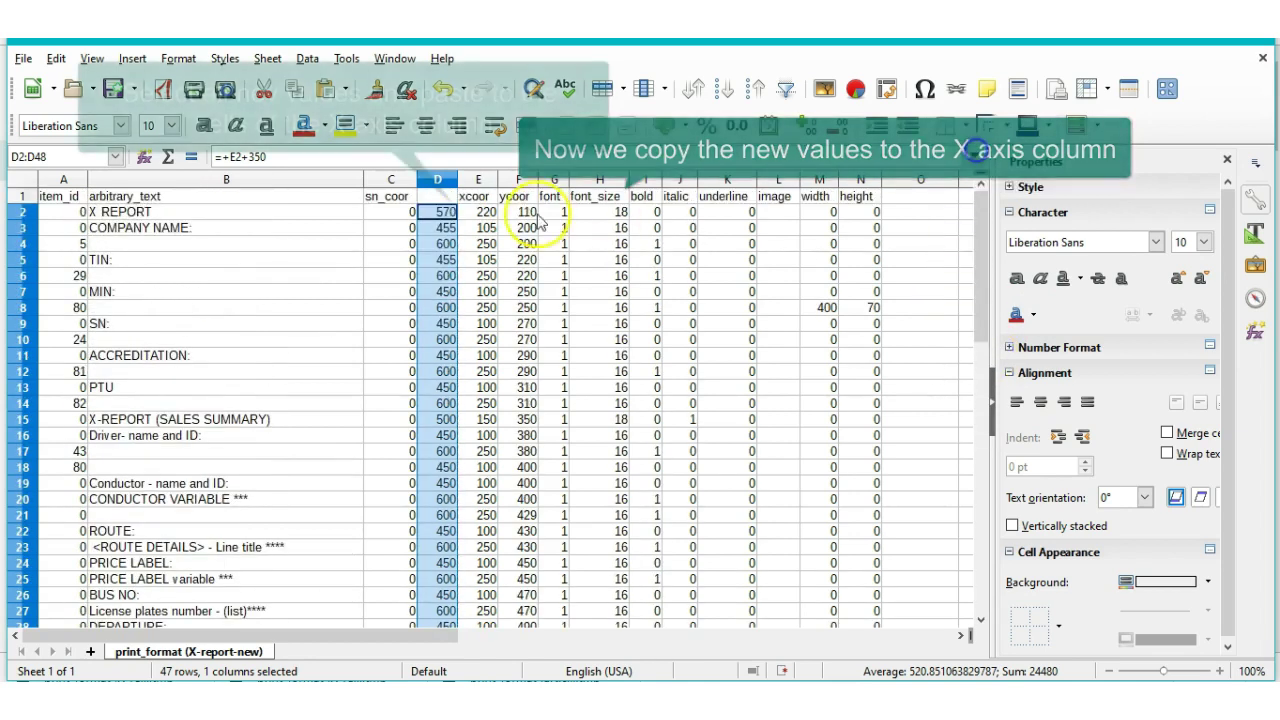
{"action": "right_click", "coordinate": [490, 212]}
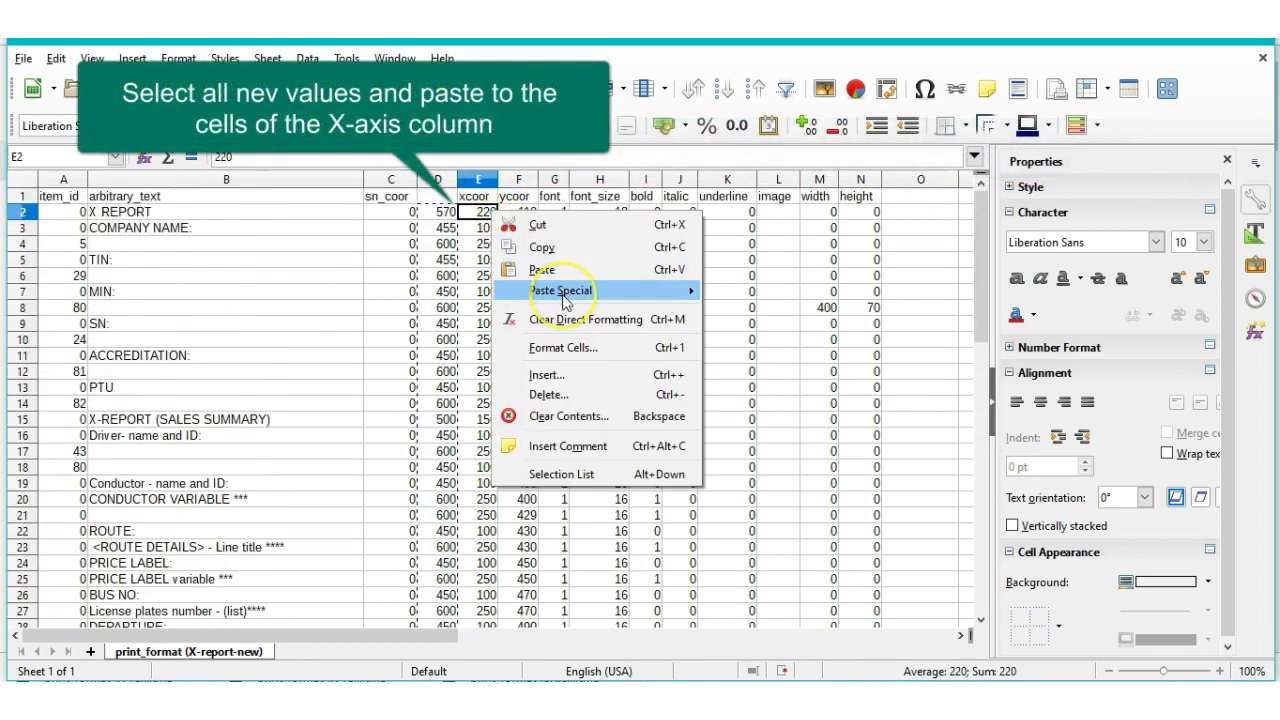
{"action": "mouse_move", "coordinate": [565, 300]}
{"action": "left_click", "coordinate": [829, 243]}
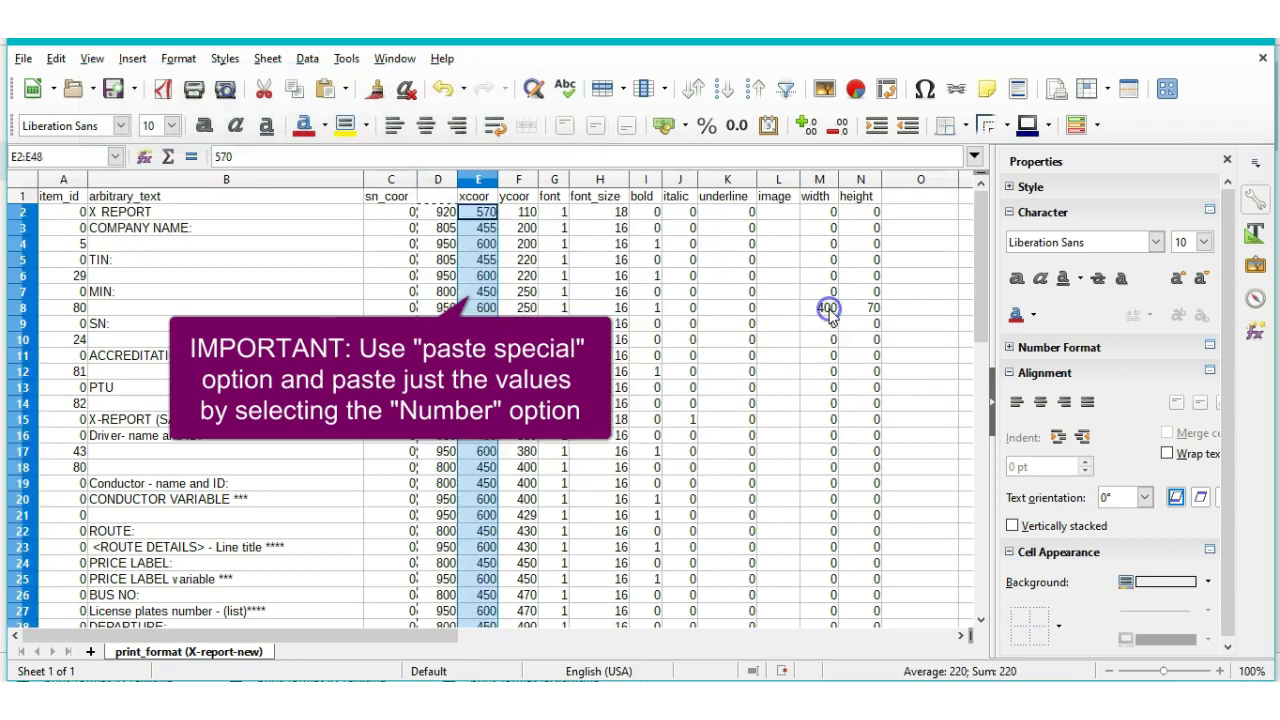
- Delete the temporary formula column D, leaving the pasted xcoor values in its place
{"action": "left_click", "coordinate": [436, 182]}
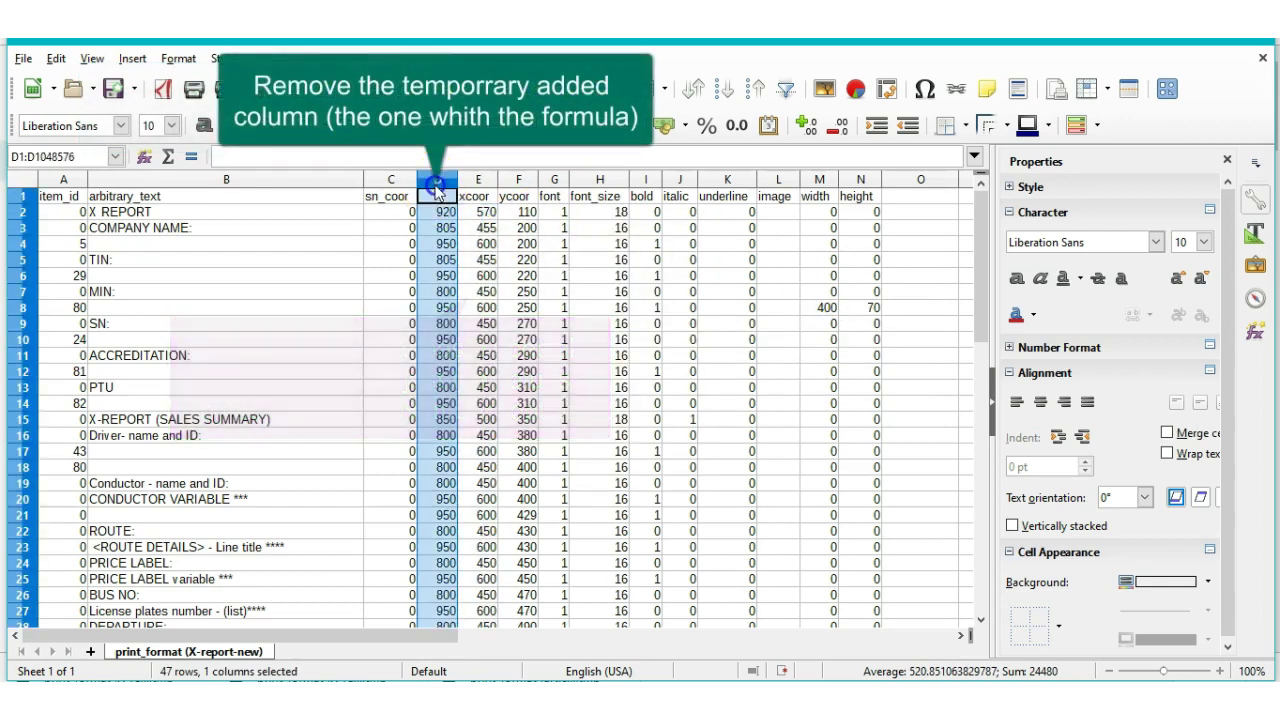
{"action": "right_click", "coordinate": [436, 189]}
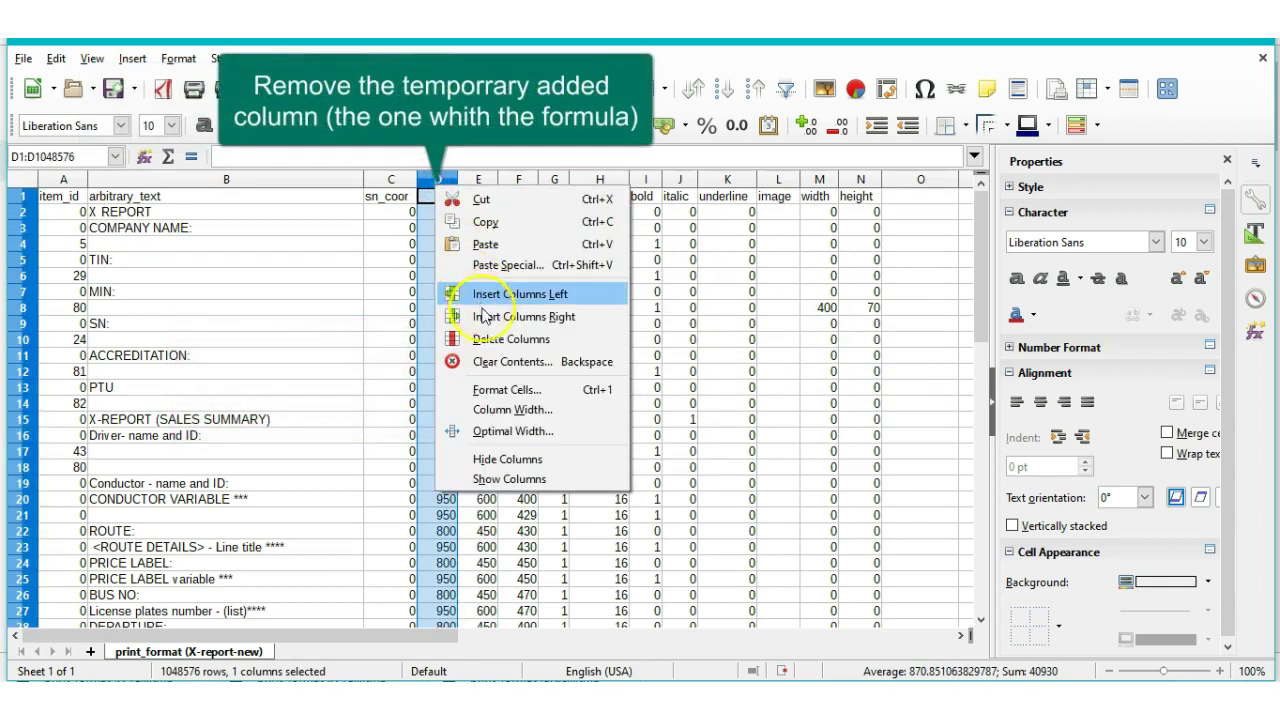
{"action": "left_click", "coordinate": [485, 339]}
{"action": "left_click", "coordinate": [500, 293]}
{"action": "left_click", "coordinate": [443, 213]}
{"action": "left_click", "coordinate": [450, 261]}
{"action": "left_click", "coordinate": [455, 308]}
{"action": "left_click", "coordinate": [448, 340]}
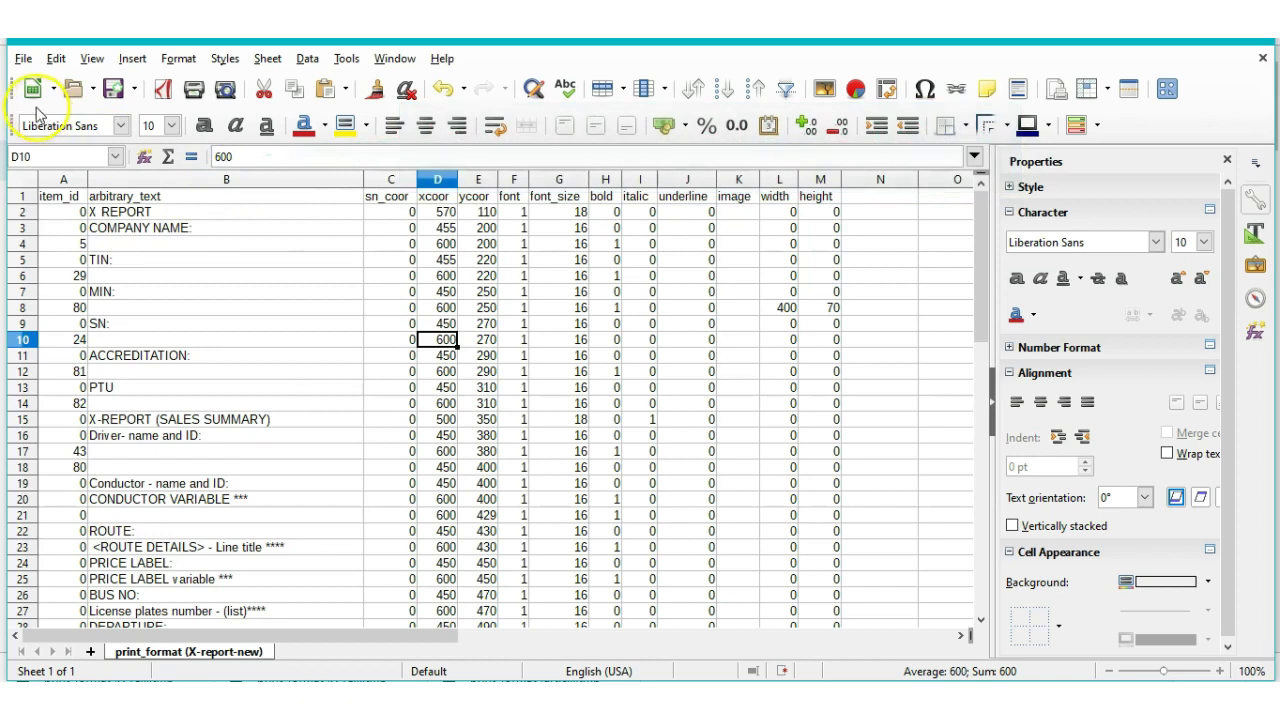
- Save print_format (X-report-new).csv in its existing CSV format and close the spreadsheet
{"action": "left_click", "coordinate": [22, 60]}
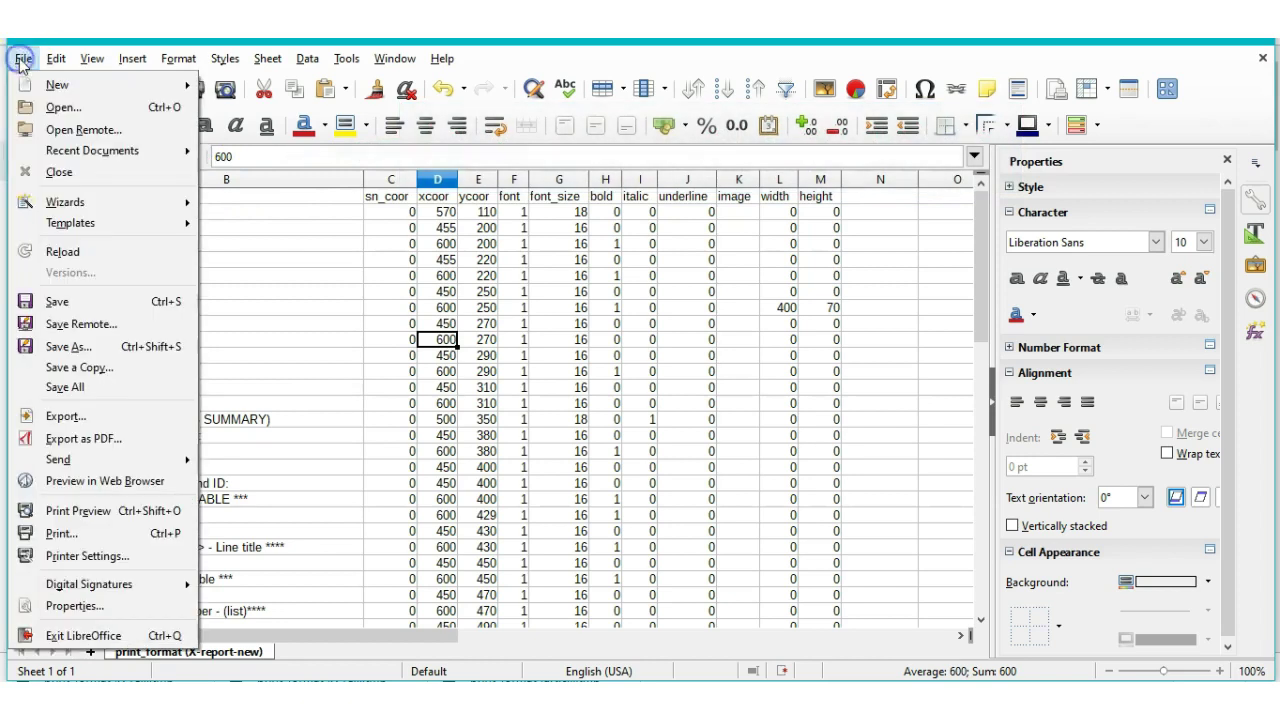
{"action": "left_click", "coordinate": [64, 302]}
{"action": "left_click", "coordinate": [634, 414]}
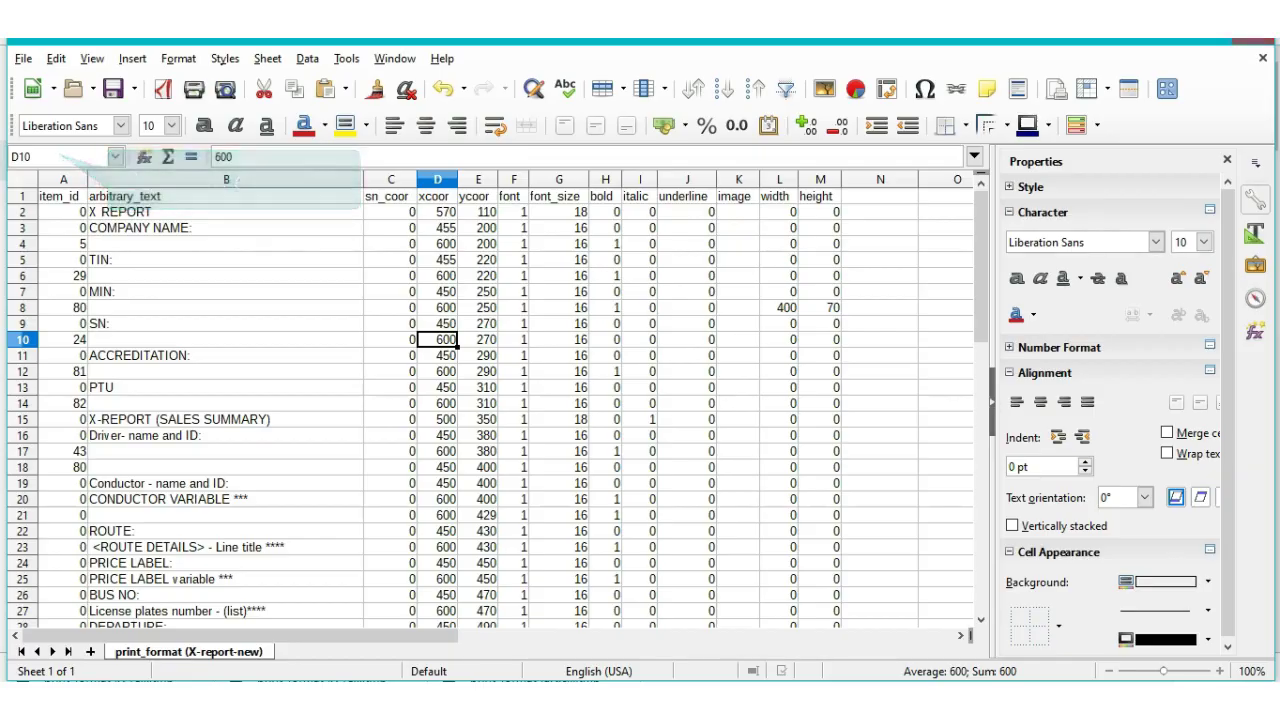
{"action": "left_click", "coordinate": [1255, 40]}
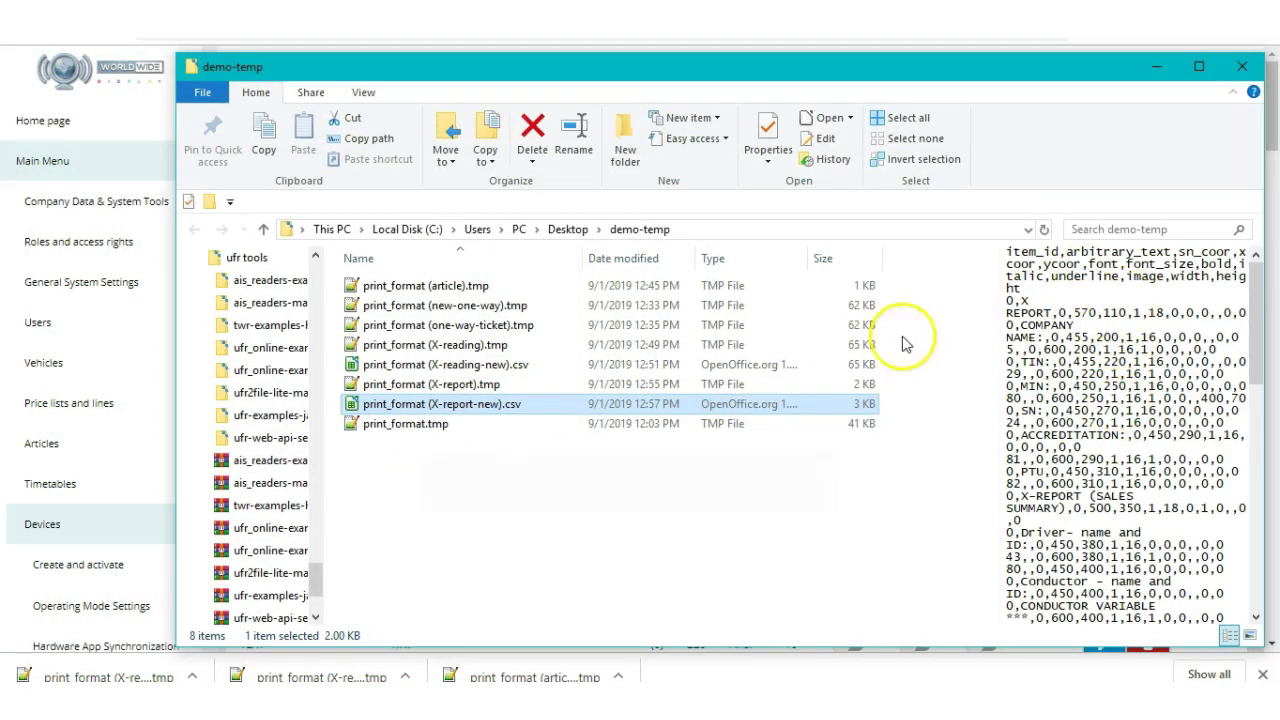
- Examine the X coordinates of print_format (X-report-new).csv in Notepad++ and close the file
{"action": "right_click", "coordinate": [484, 413]}
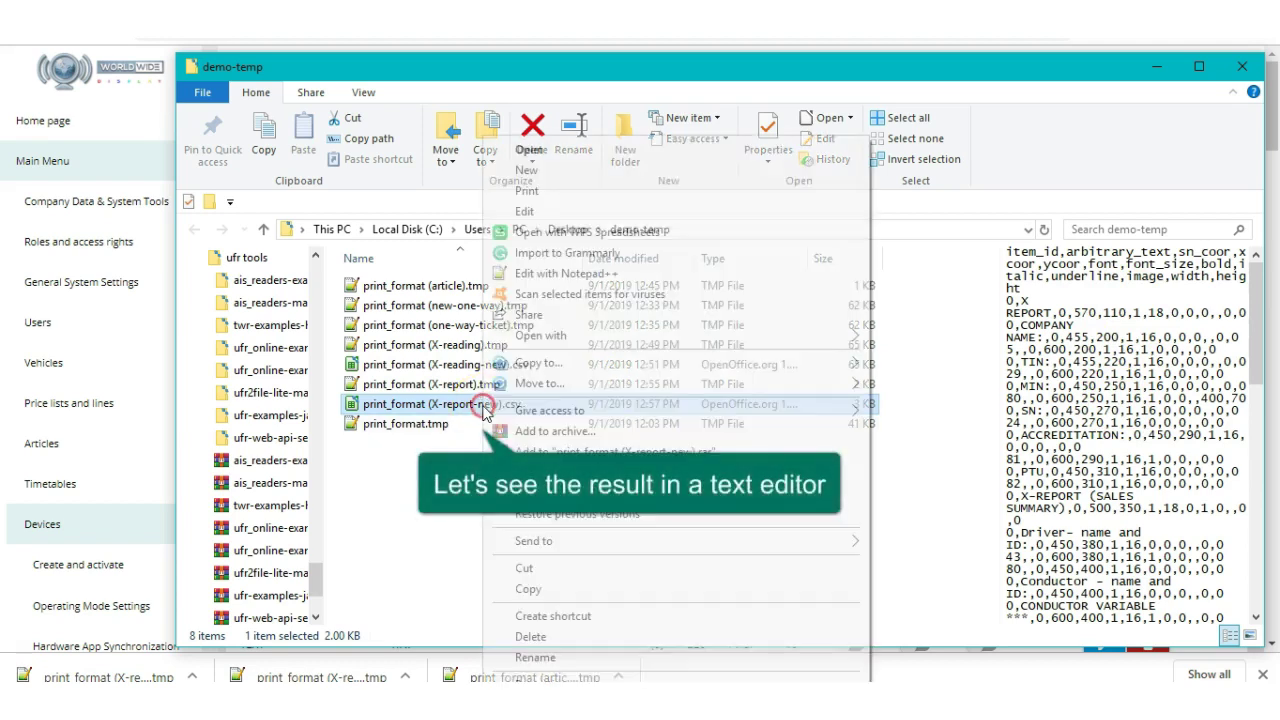
{"action": "left_click", "coordinate": [538, 273]}
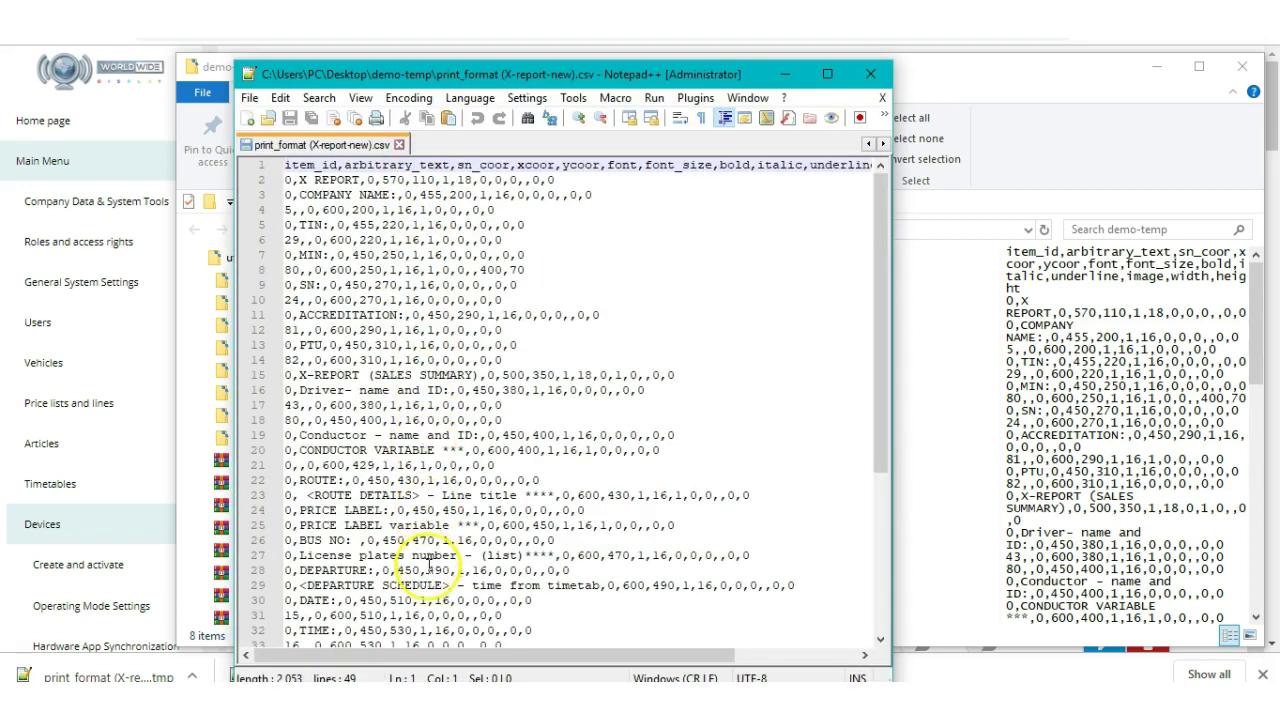
{"action": "left_click", "coordinate": [870, 73]}
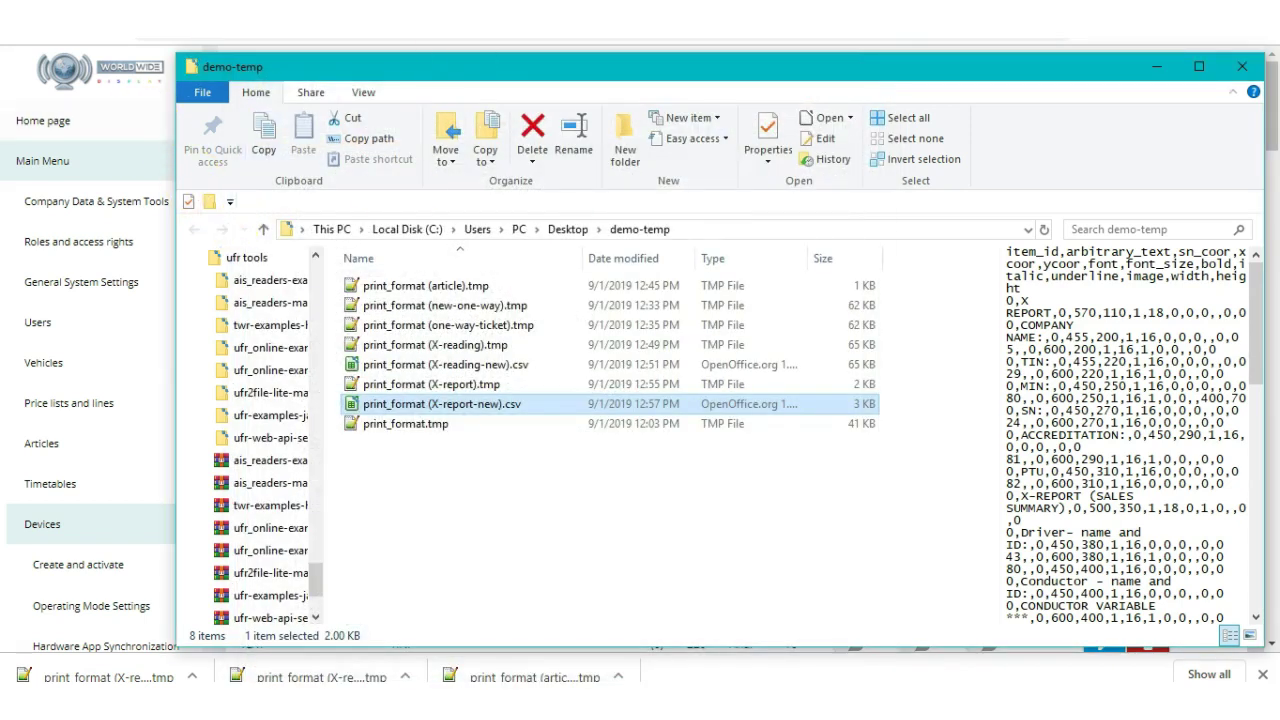
- Switch to the browser, import print_format (X-report-new).csv over the existing X REPORT form, and review the X values
{"action": "left_click", "coordinate": [150, 128]}
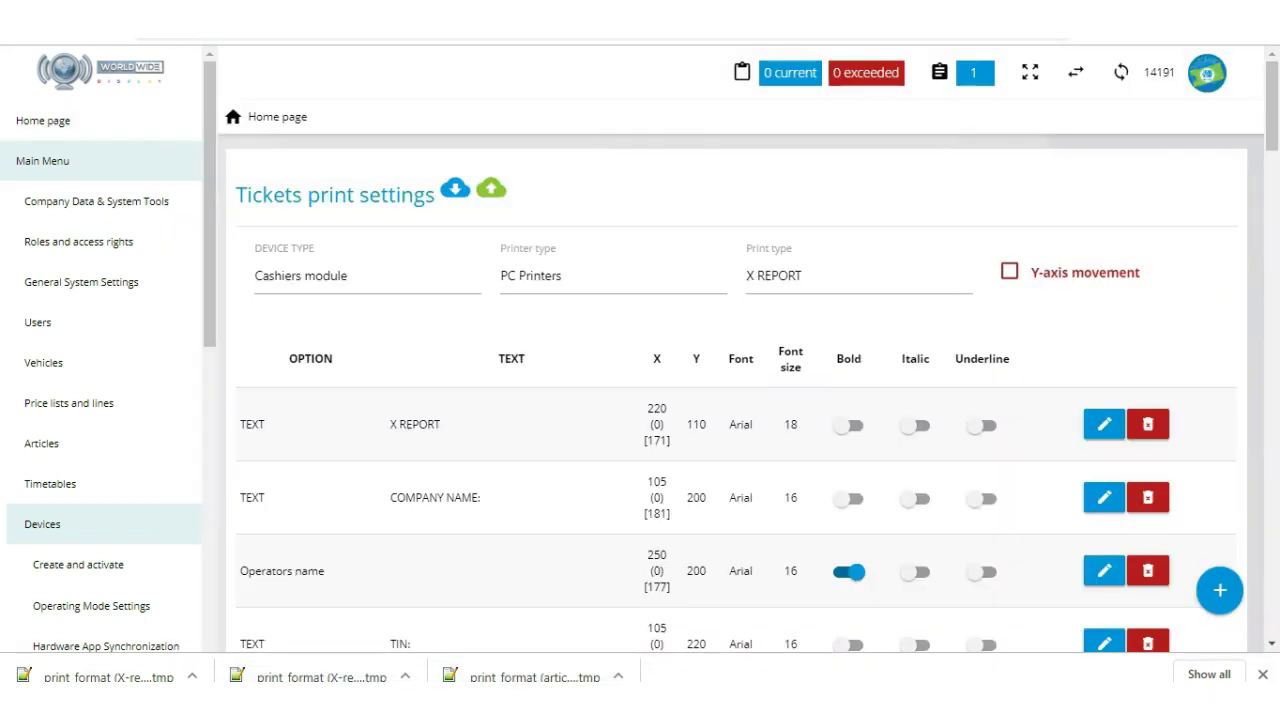
{"action": "left_click", "coordinate": [491, 196]}
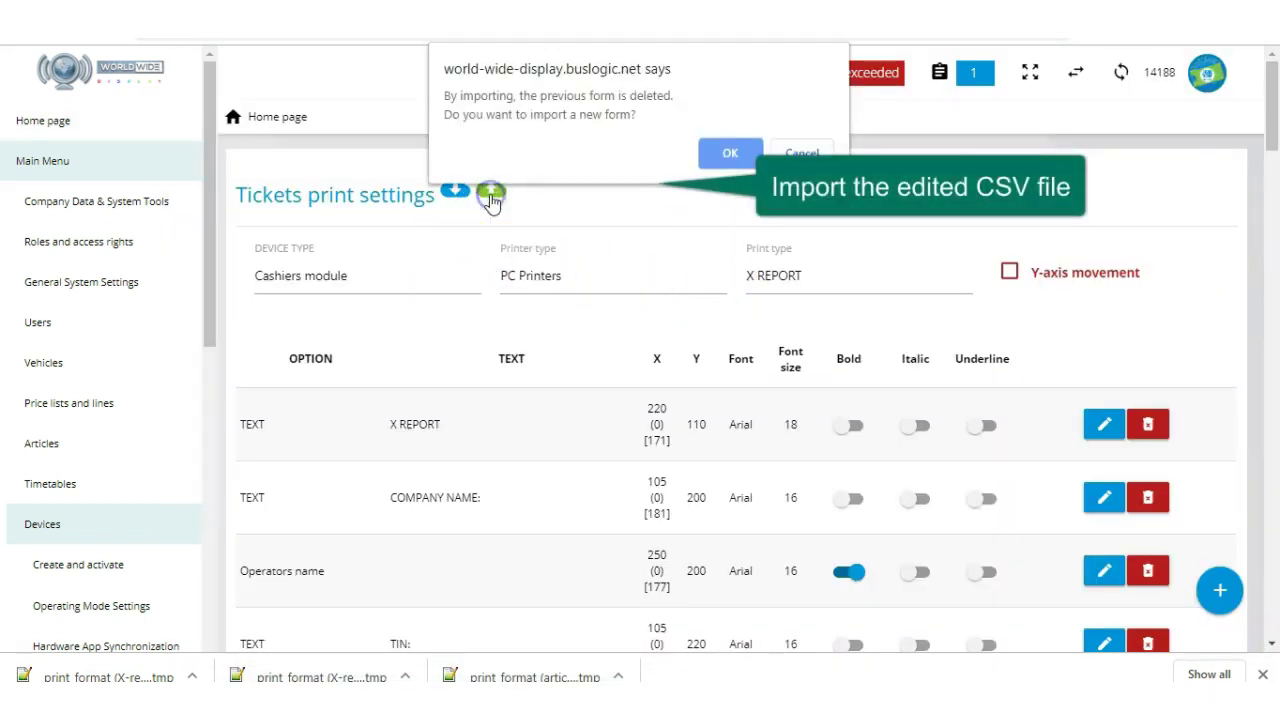
{"action": "left_click", "coordinate": [720, 153]}
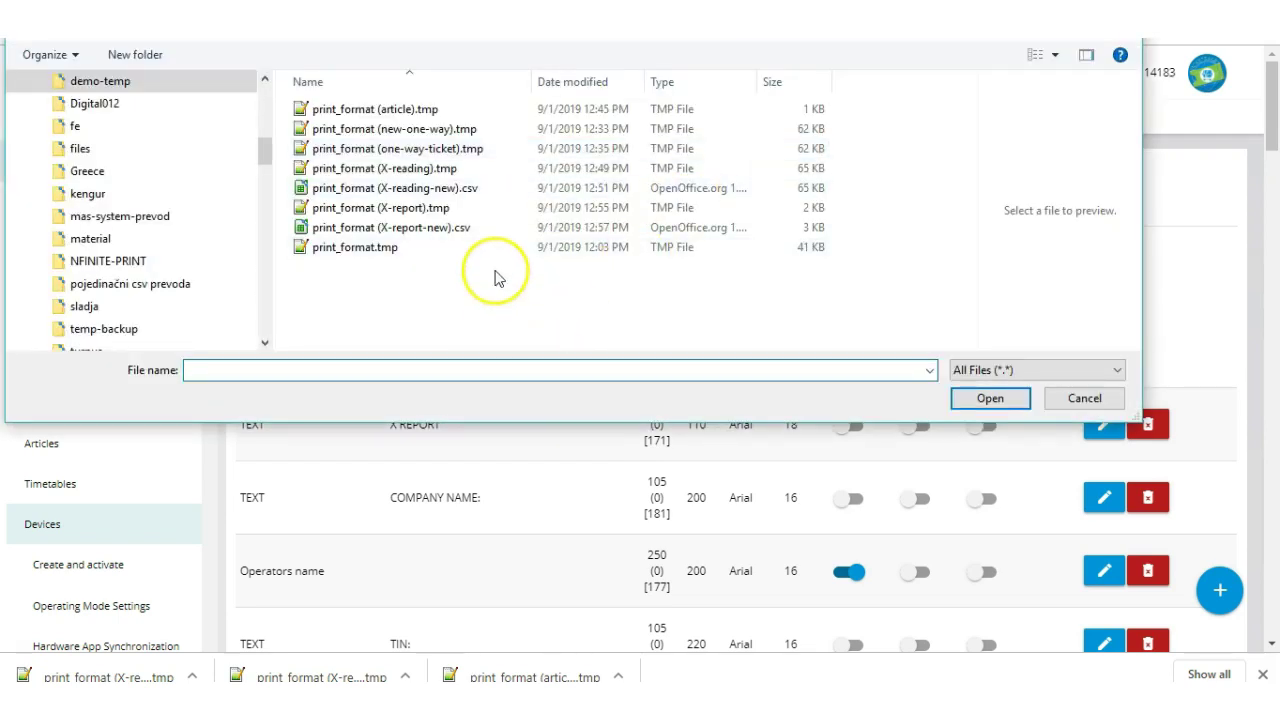
{"action": "left_click", "coordinate": [466, 228]}
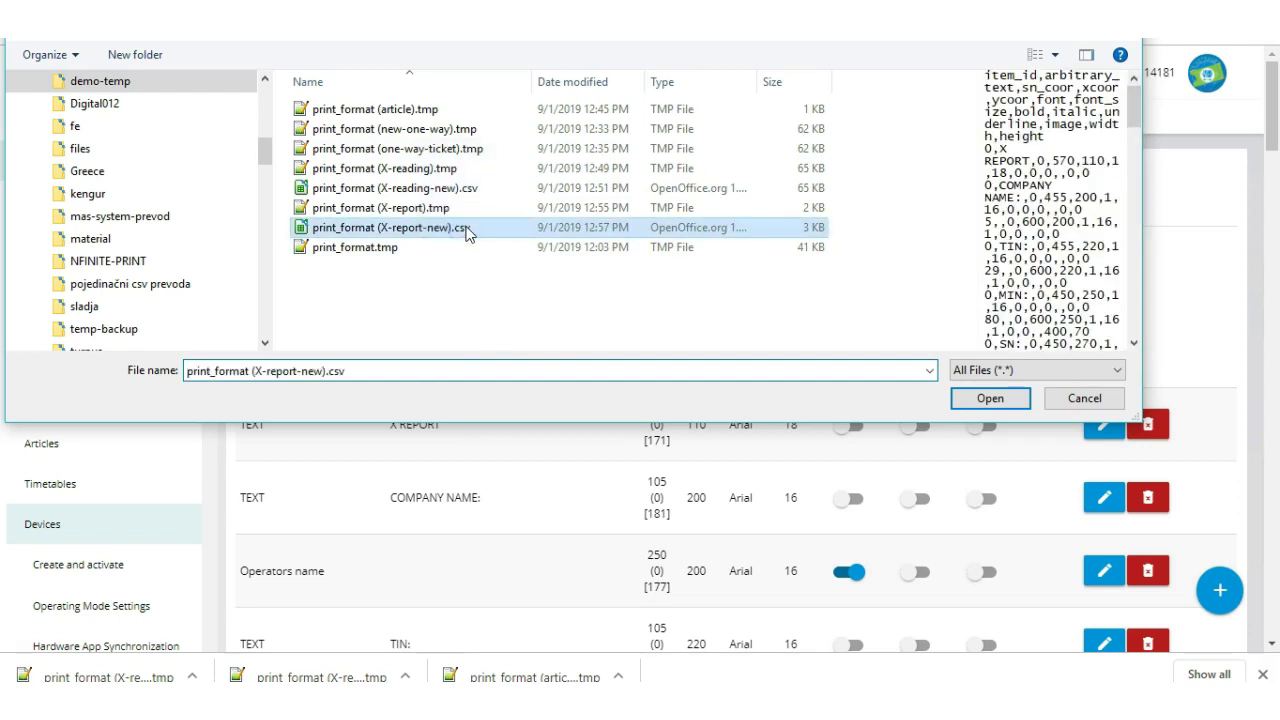
{"action": "left_click", "coordinate": [990, 398]}
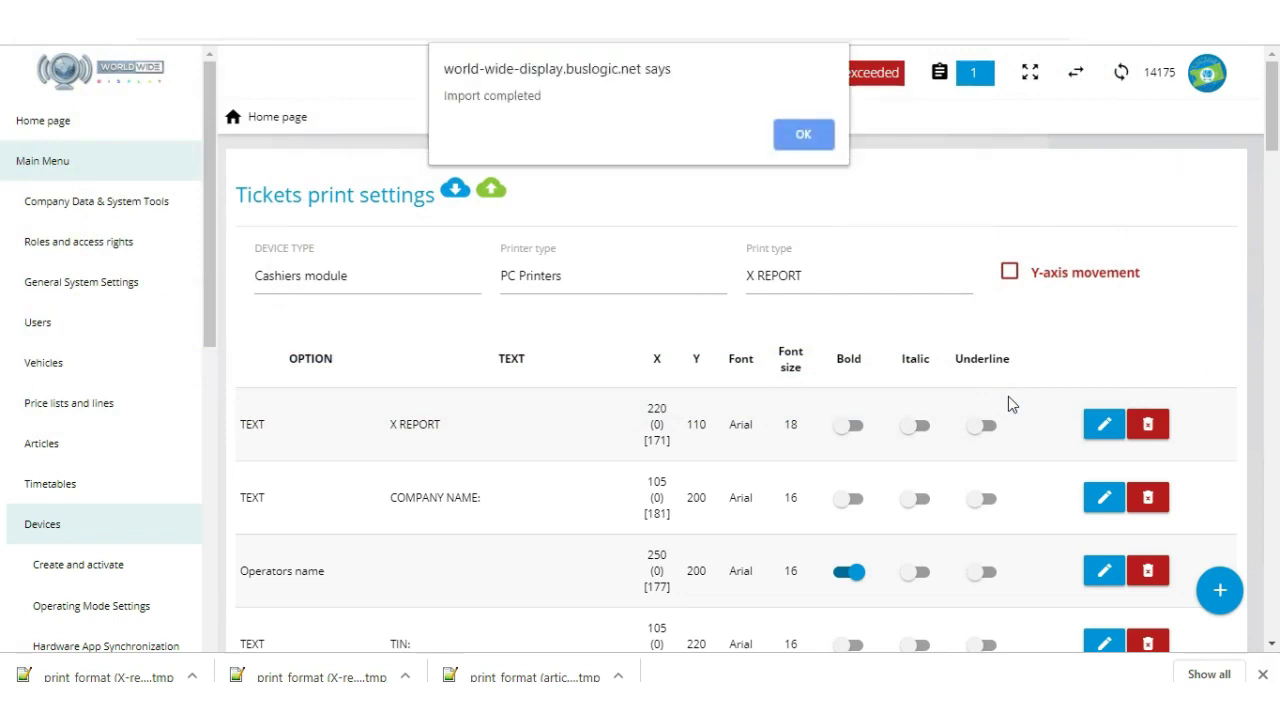
{"action": "left_click", "coordinate": [805, 134]}
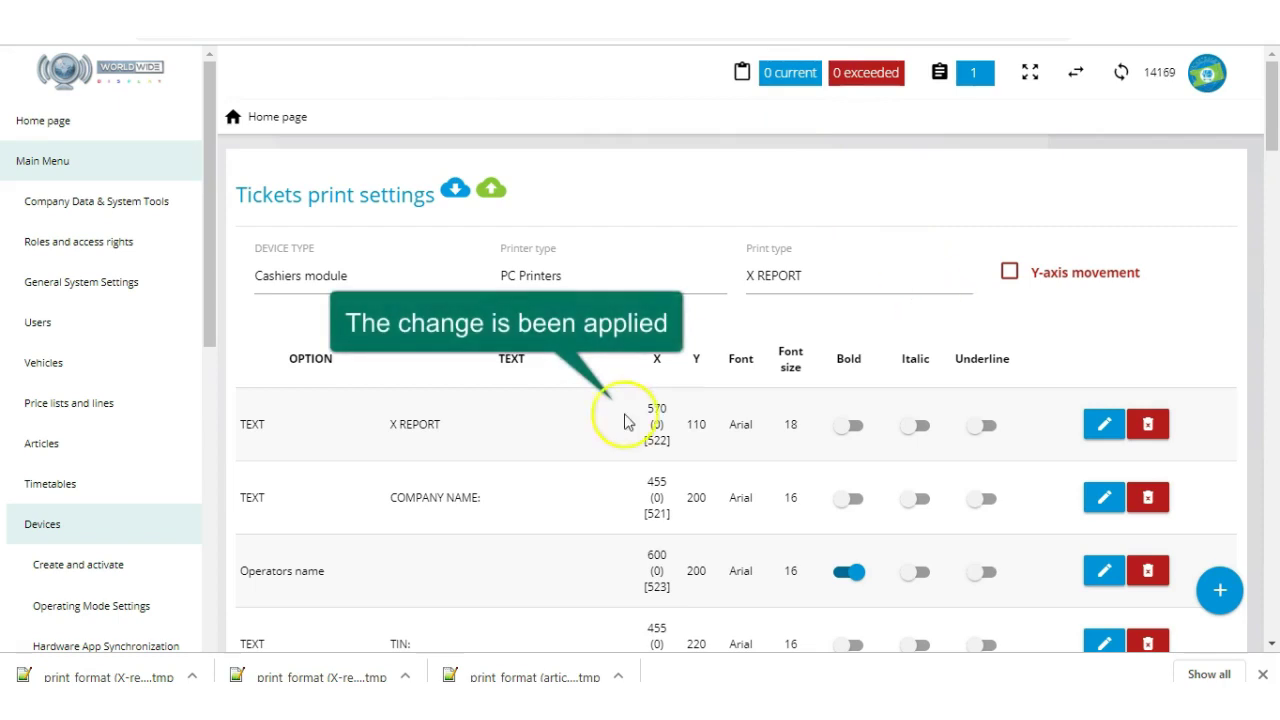
{"action": "left_click_drag", "start_coordinate": [646, 398], "coordinate": [680, 626]}
{"action": "left_click", "coordinate": [1071, 110]}
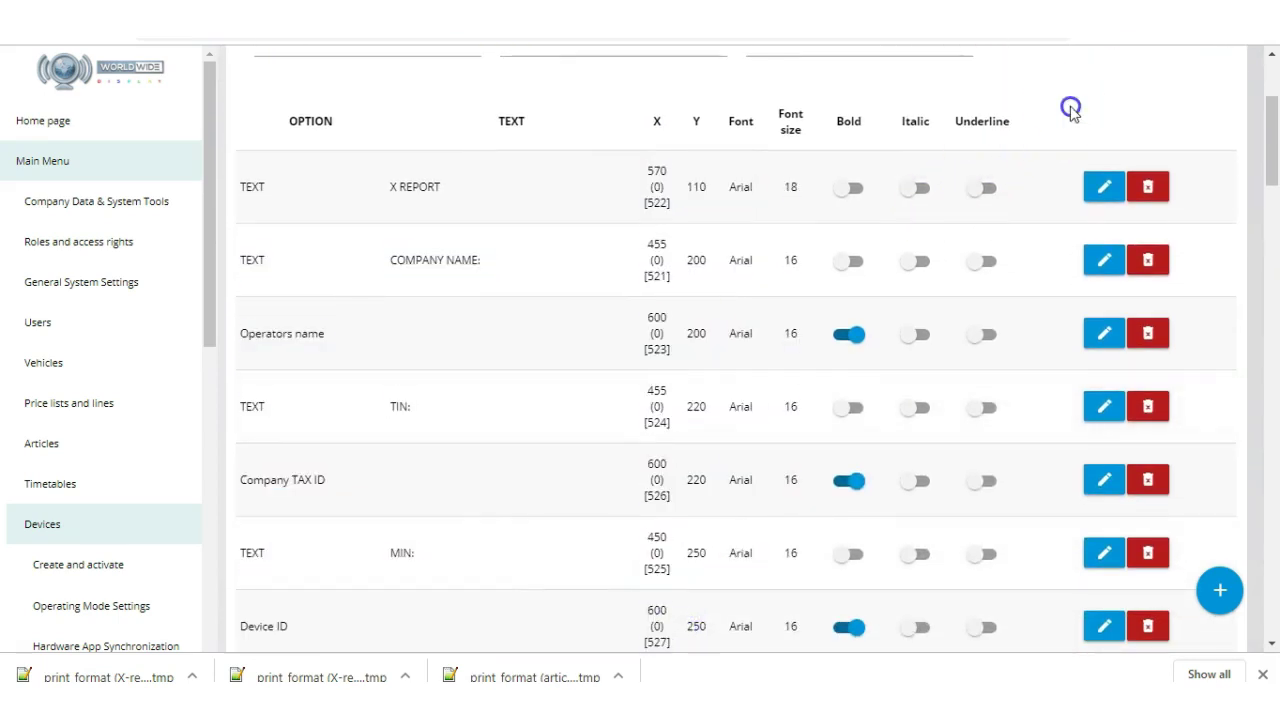
- Generate the cashiers' X Report preview for All users and the listed device serial number
{"action": "left_click", "coordinate": [72, 162]}
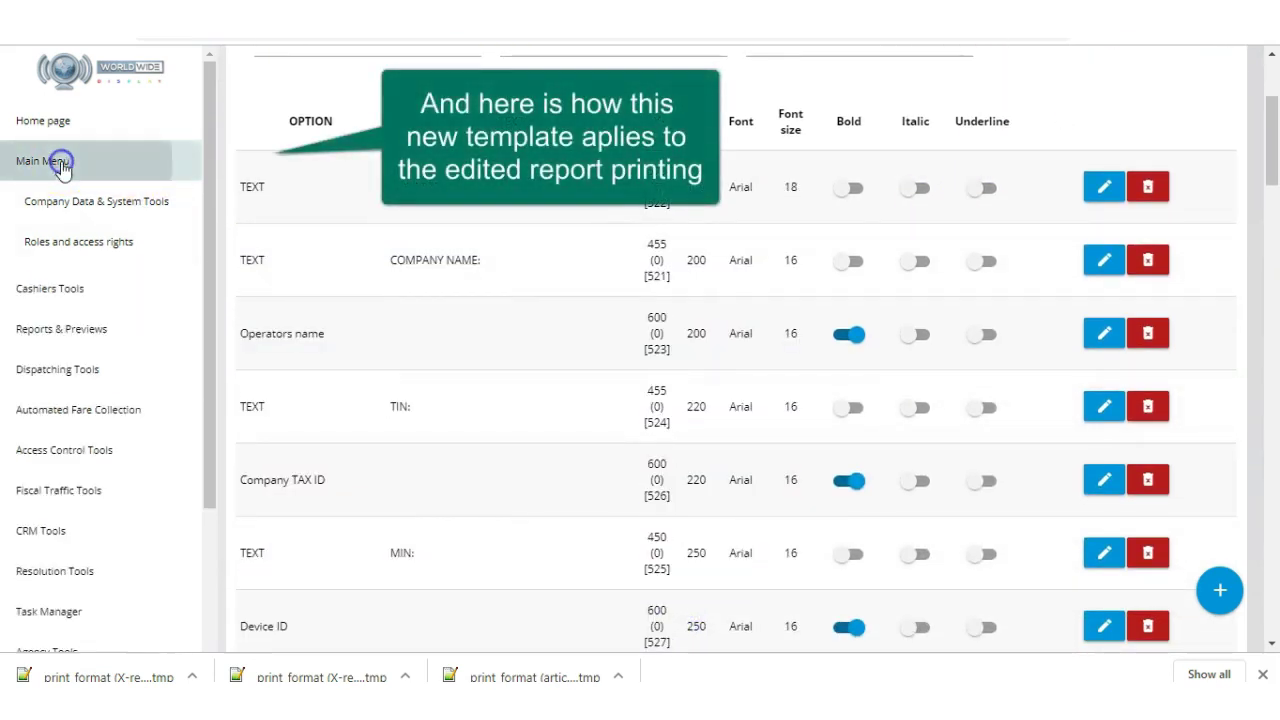
{"action": "left_click", "coordinate": [88, 205]}
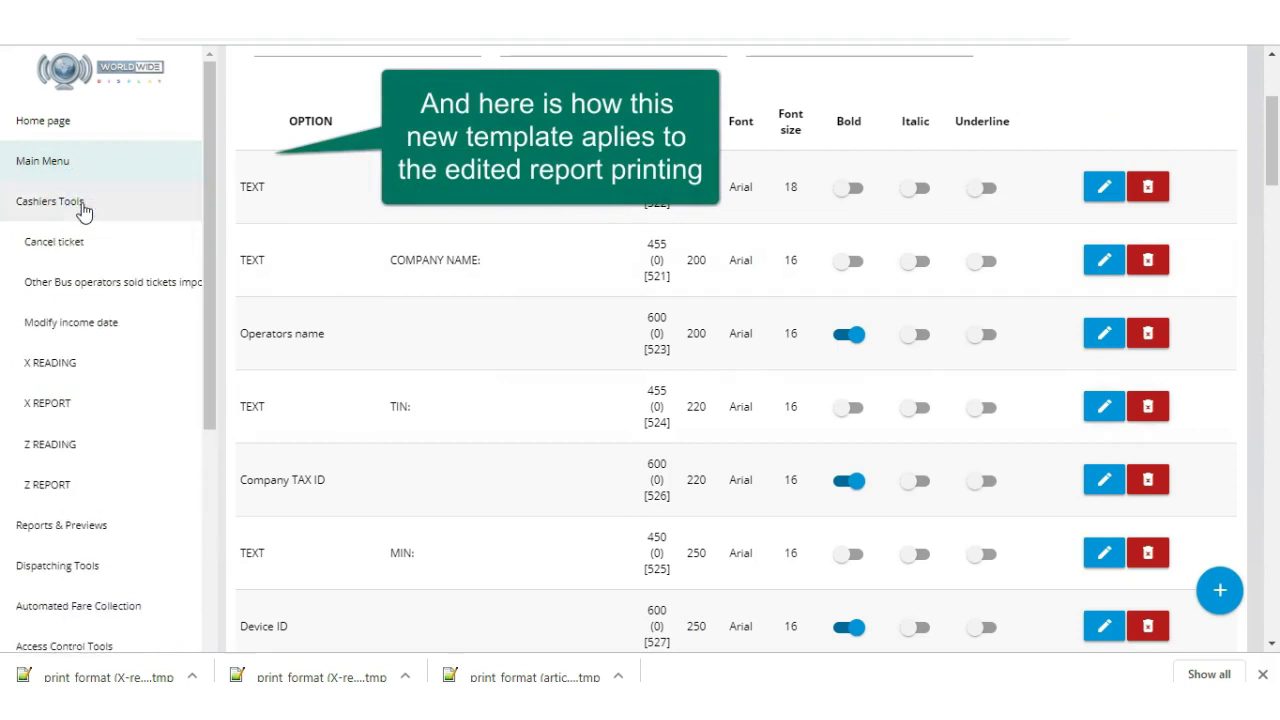
{"action": "left_click", "coordinate": [60, 407]}
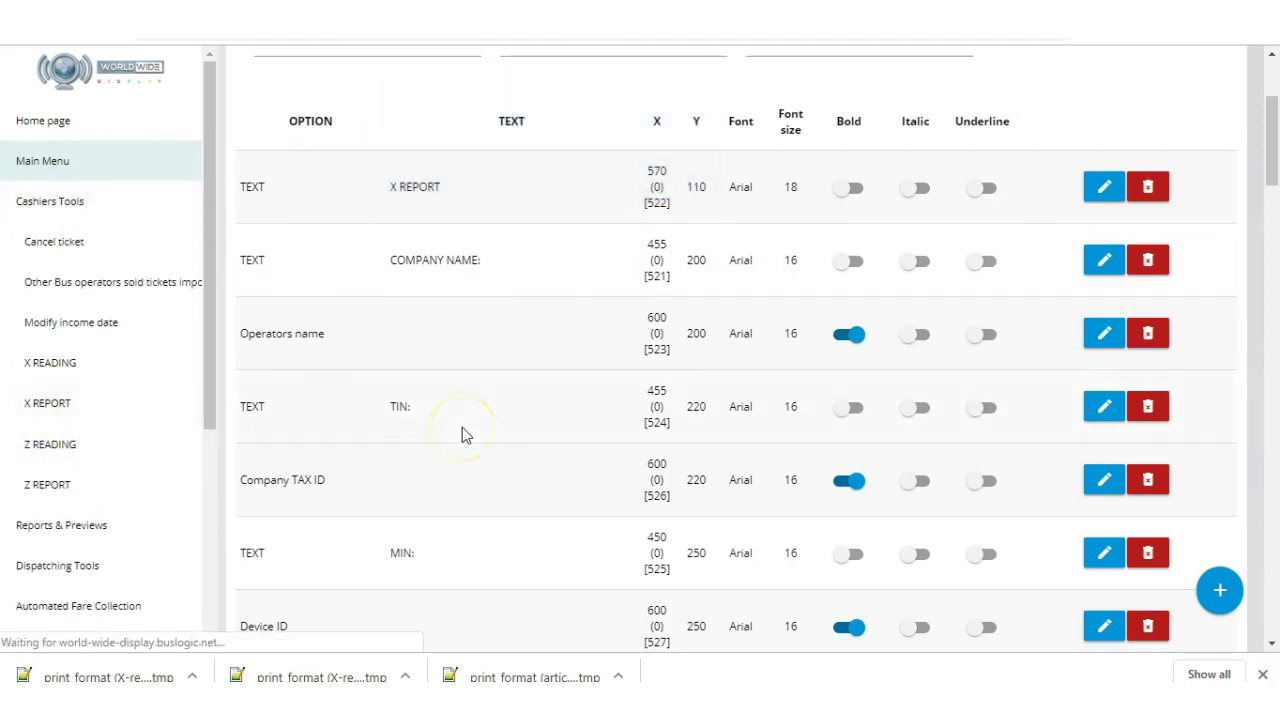
{"action": "left_click", "coordinate": [606, 343]}
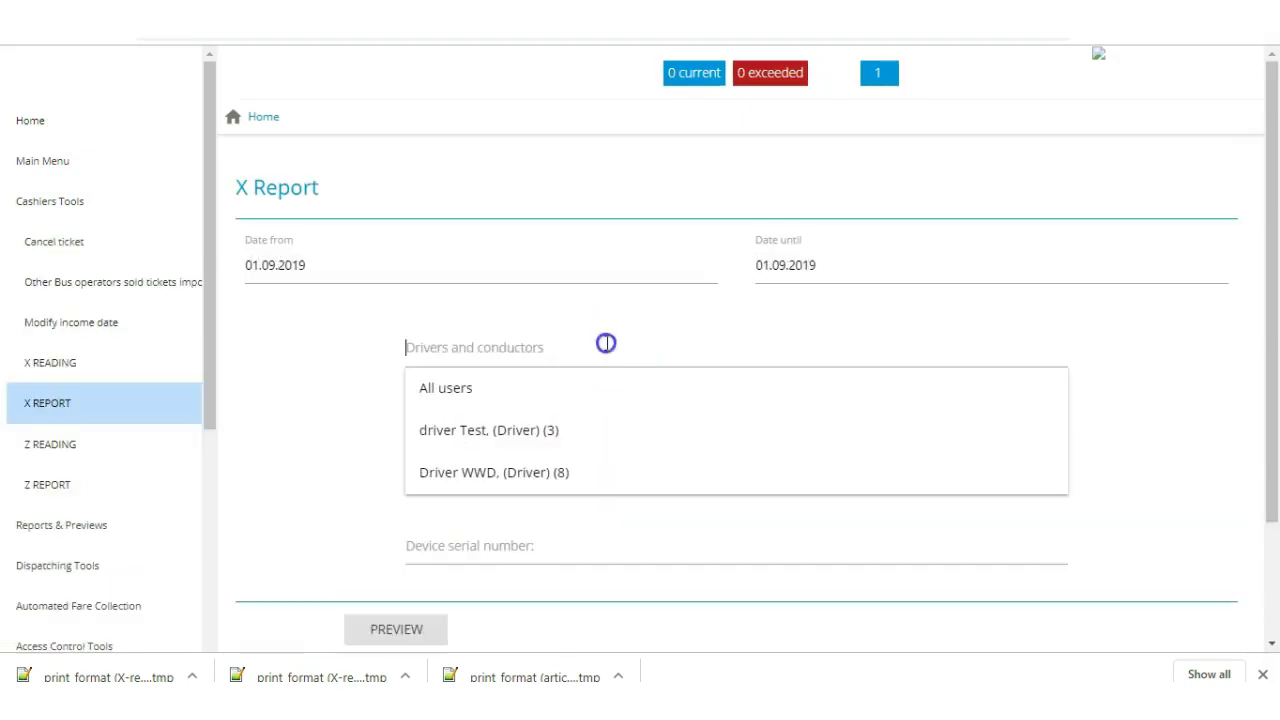
{"action": "left_click", "coordinate": [566, 389]}
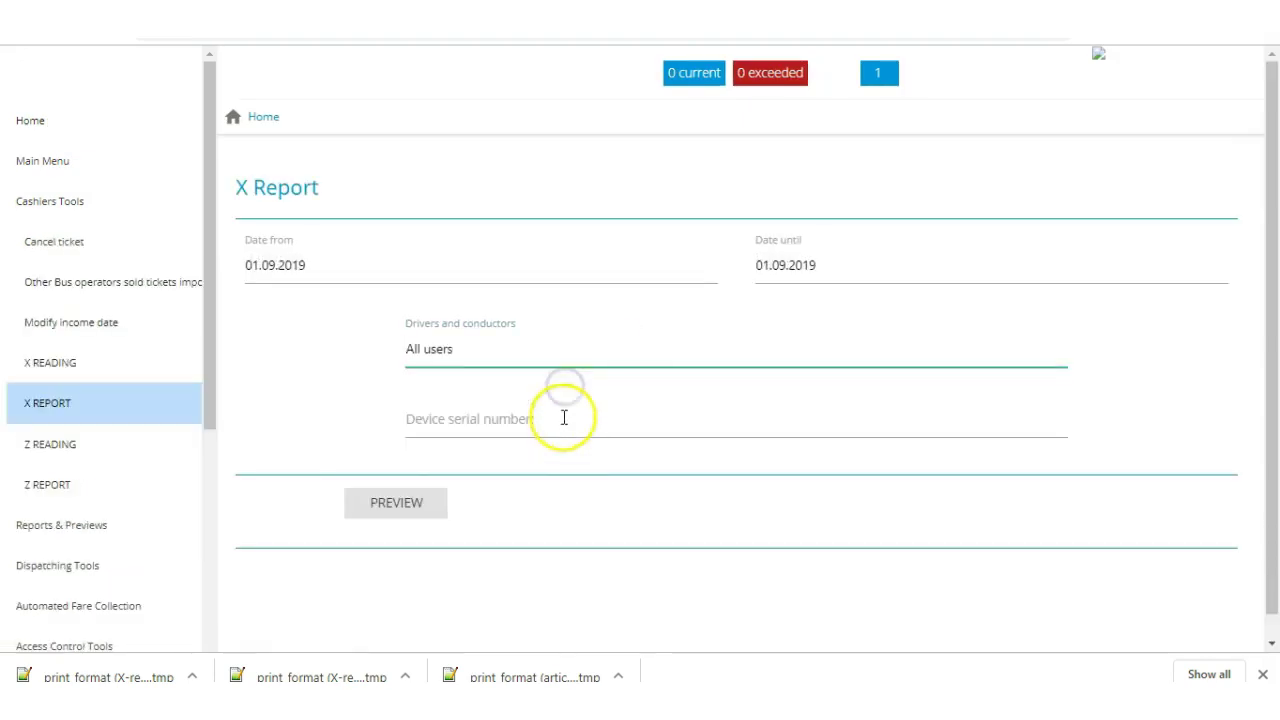
{"action": "left_click", "coordinate": [563, 416]}
{"action": "left_click", "coordinate": [470, 590]}
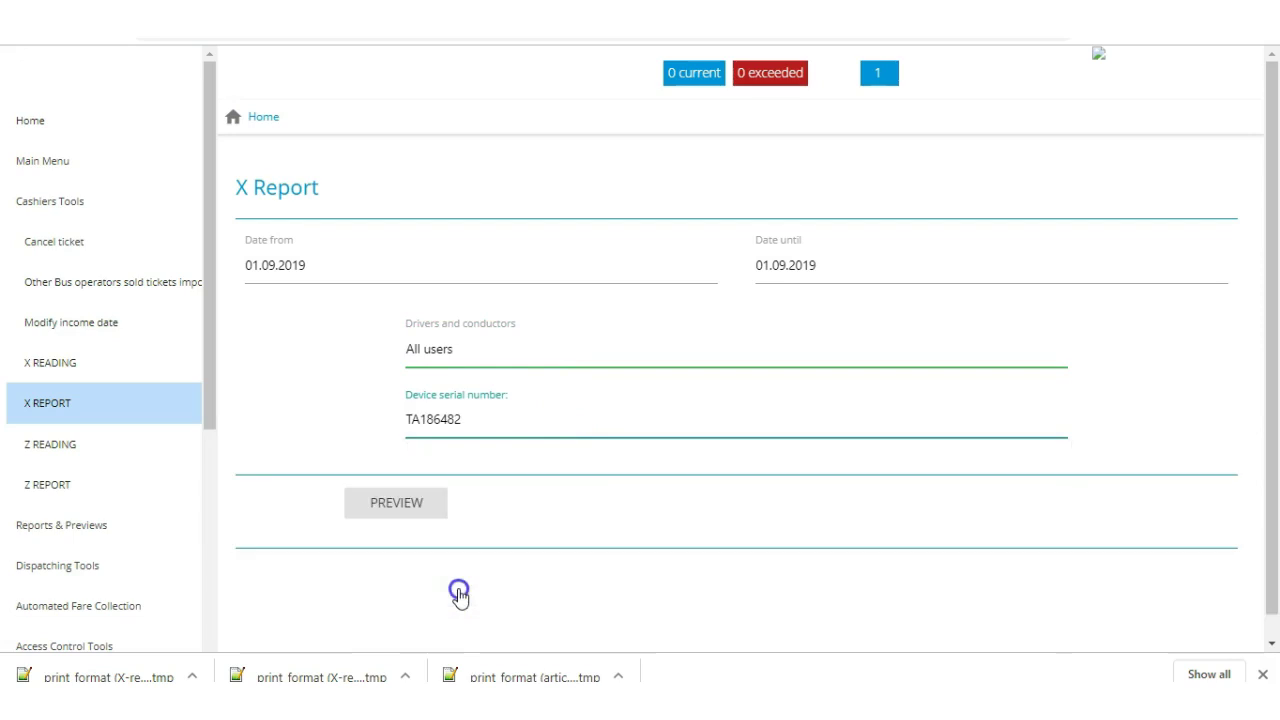
{"action": "left_click", "coordinate": [412, 510]}
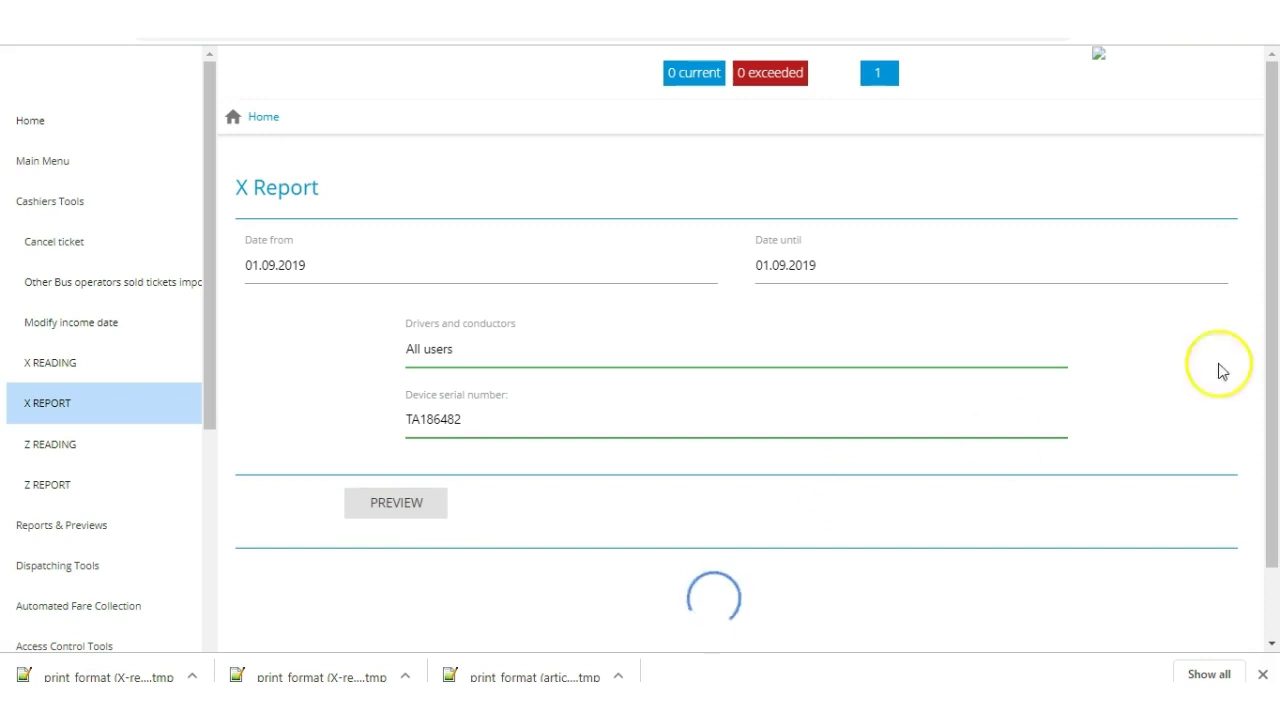
- Open the print preview of the listed X report in a maximized window and enlarge it to examine the layout
{"action": "left_click_drag", "start_coordinate": [1270, 286], "coordinate": [1275, 373]}
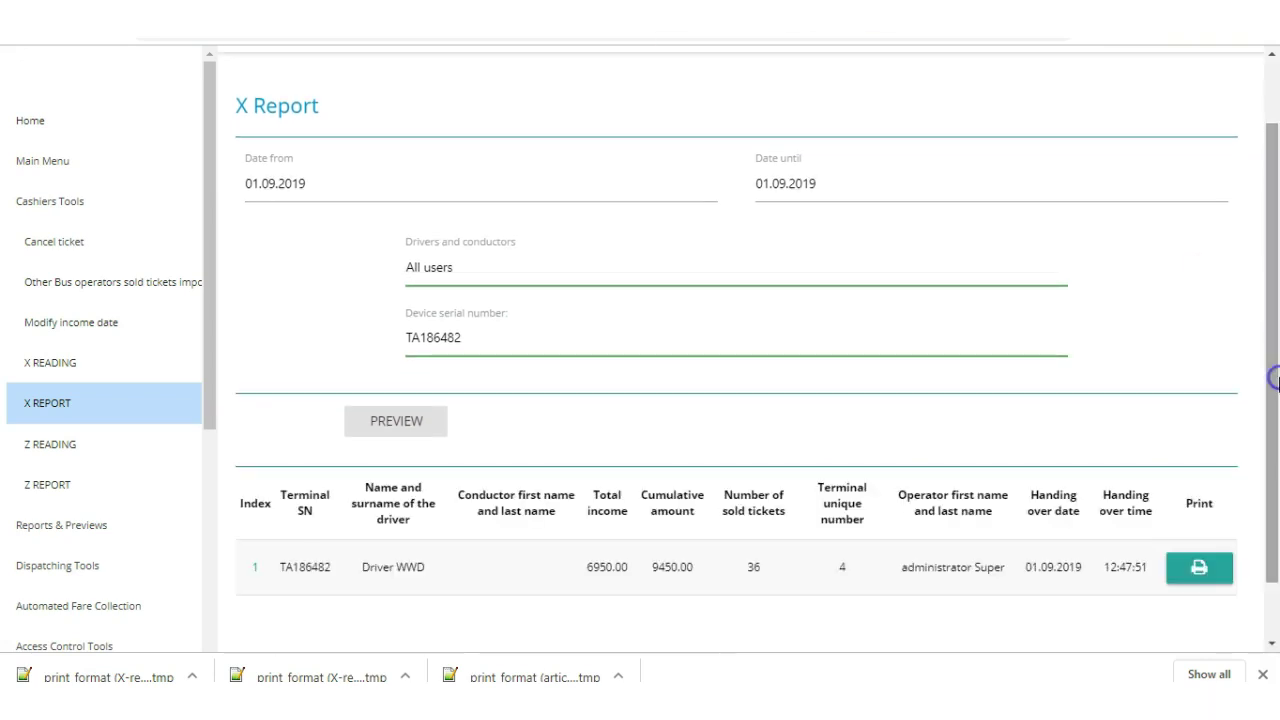
{"action": "left_click", "coordinate": [1206, 569]}
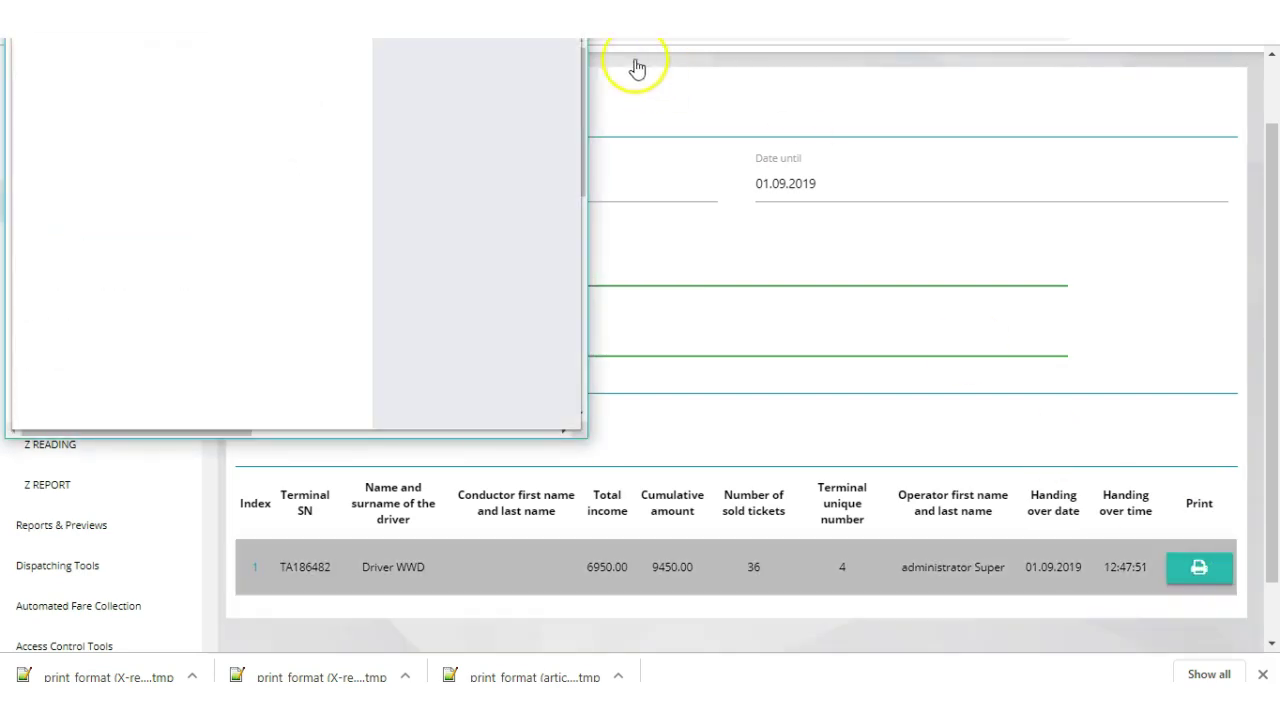
{"action": "left_click_drag", "start_coordinate": [417, 2], "coordinate": [552, 64]}
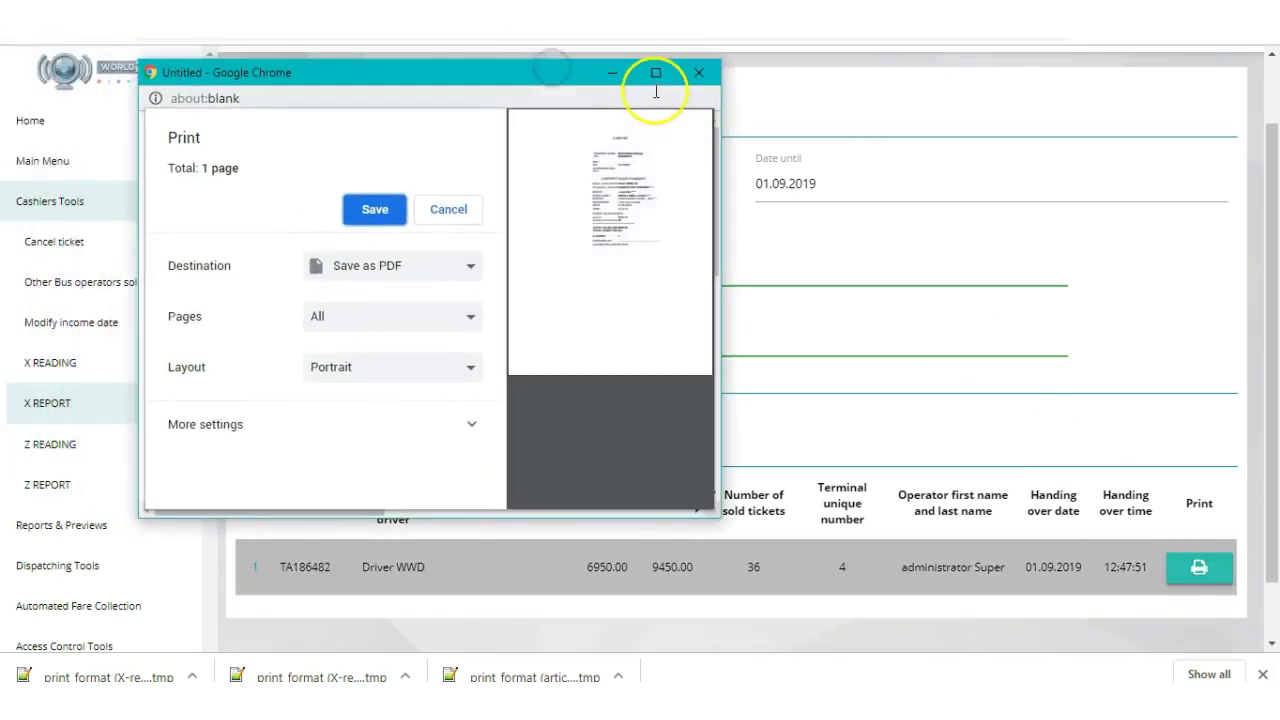
{"action": "left_click", "coordinate": [655, 73]}
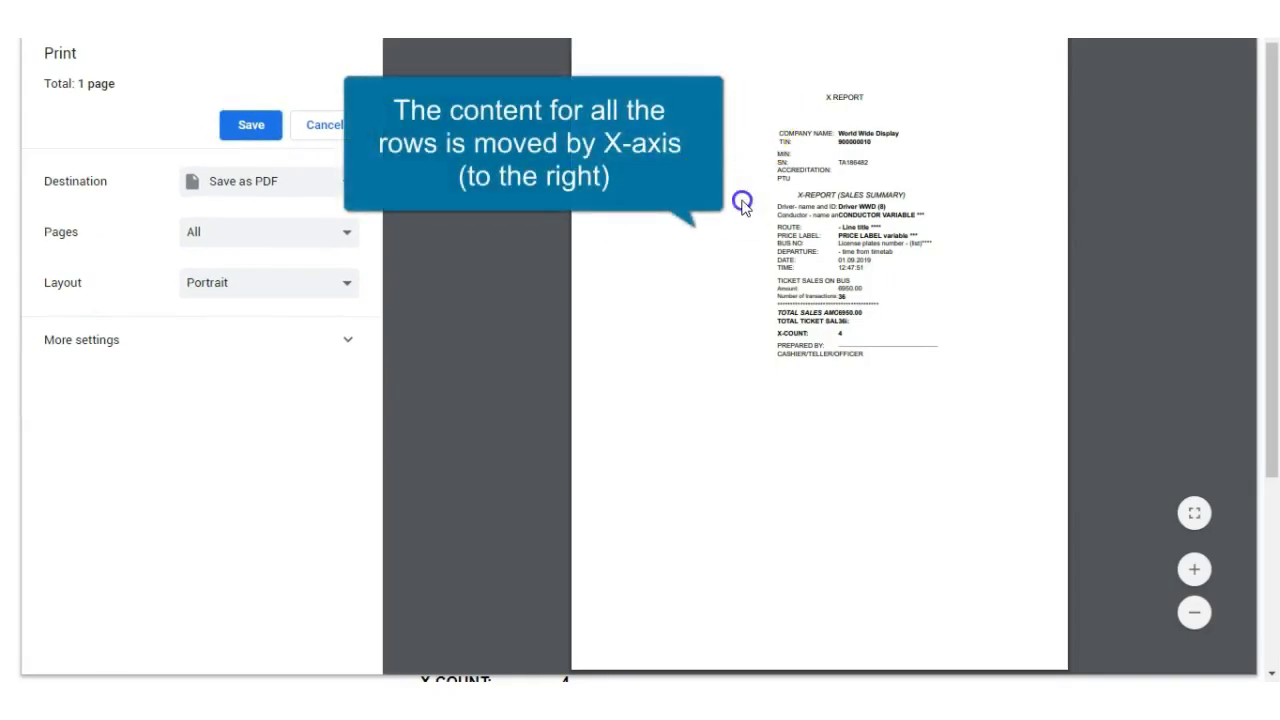
{"action": "left_click", "coordinate": [1193, 569]}
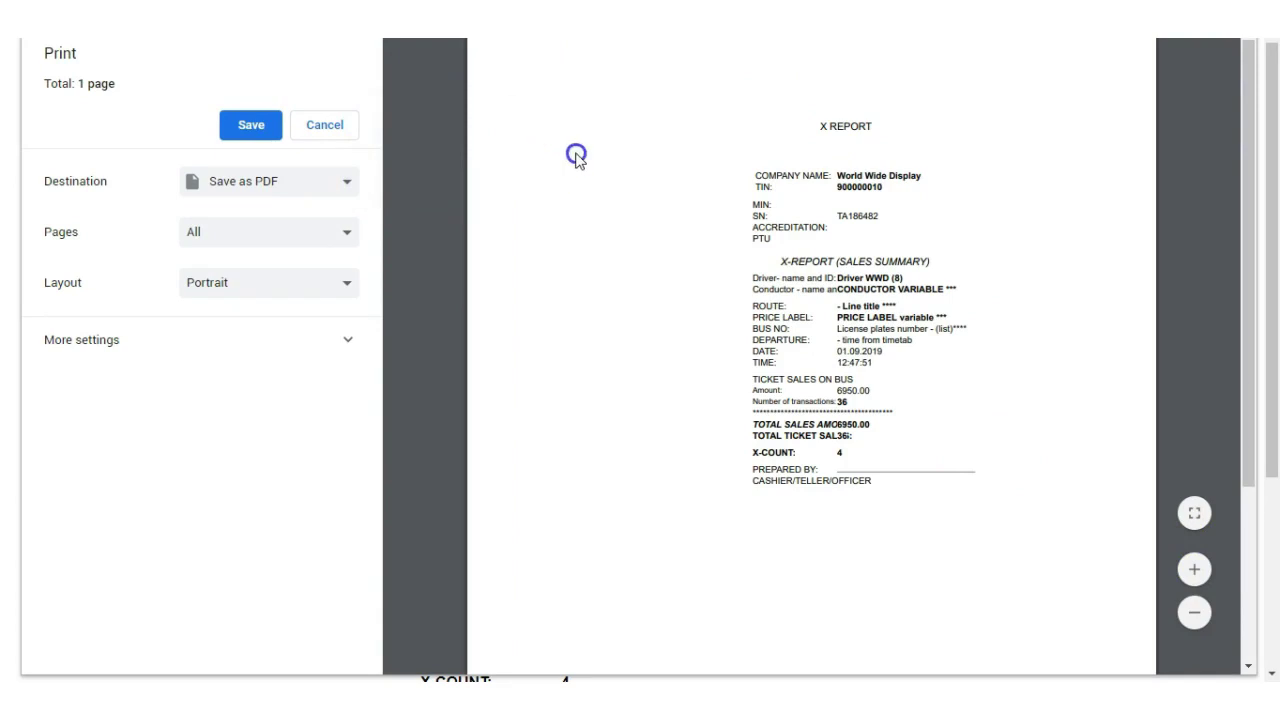